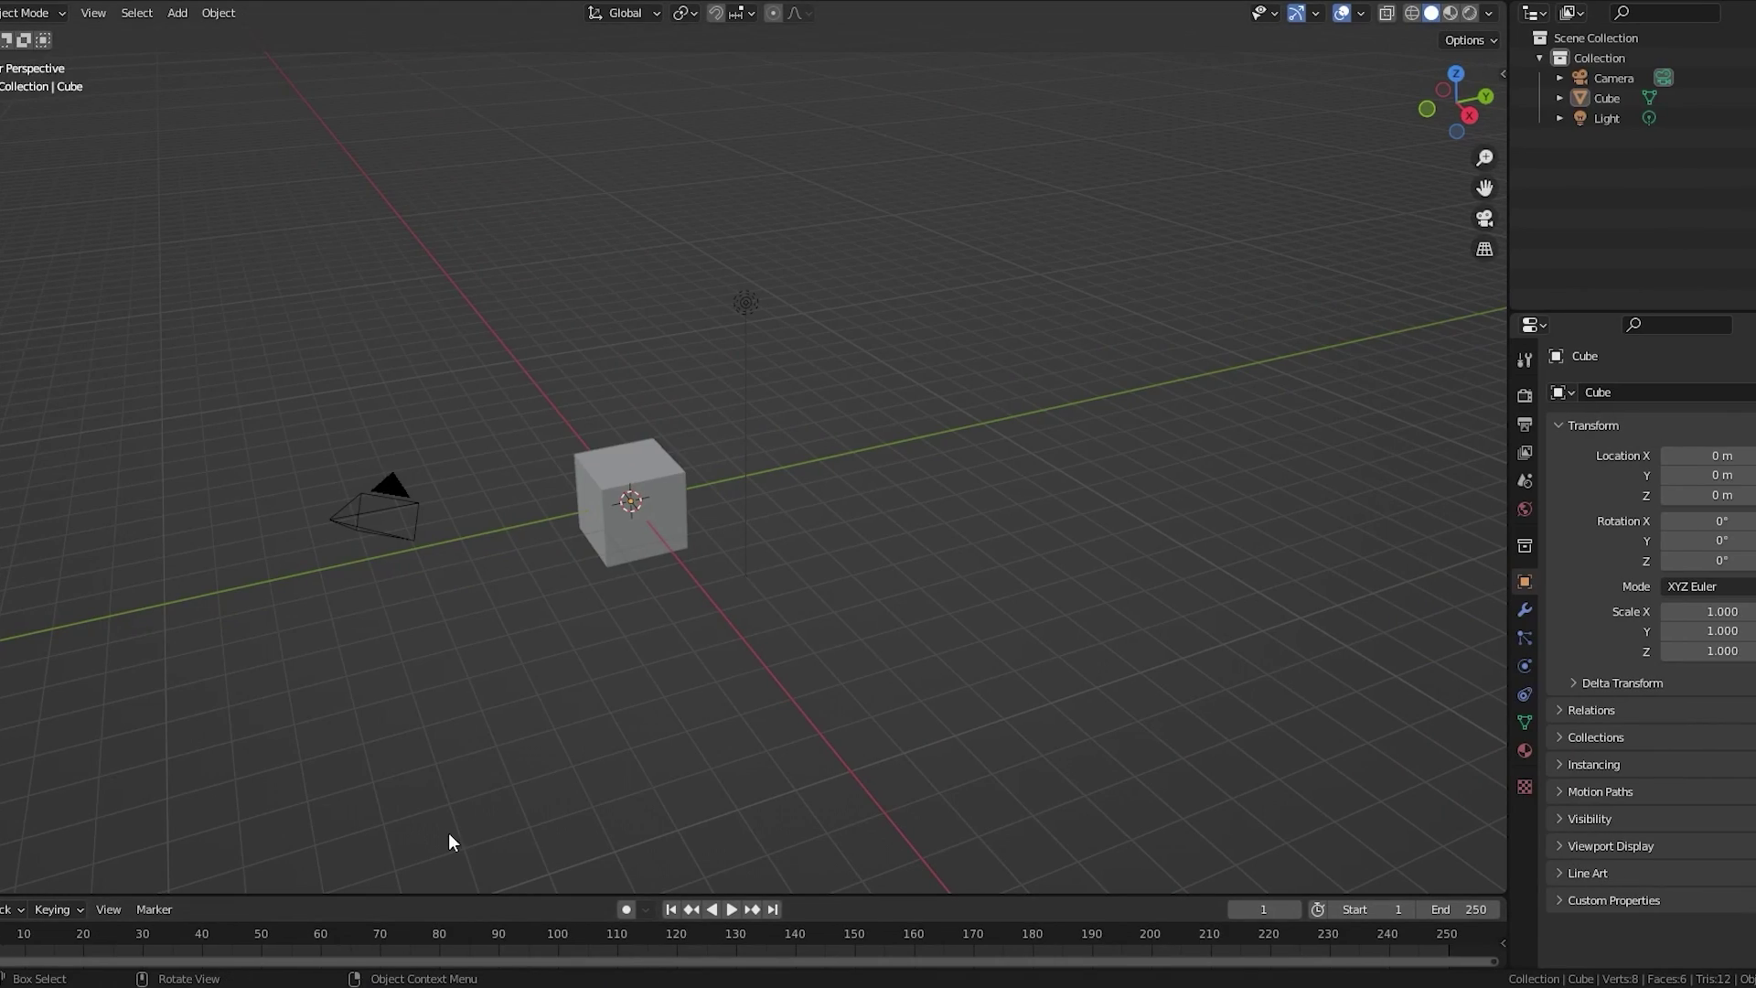
# Delete the default camera, cube and light, then add a flat plane at the origin
pyautogui.press('x')
pyautogui.click(391, 325)
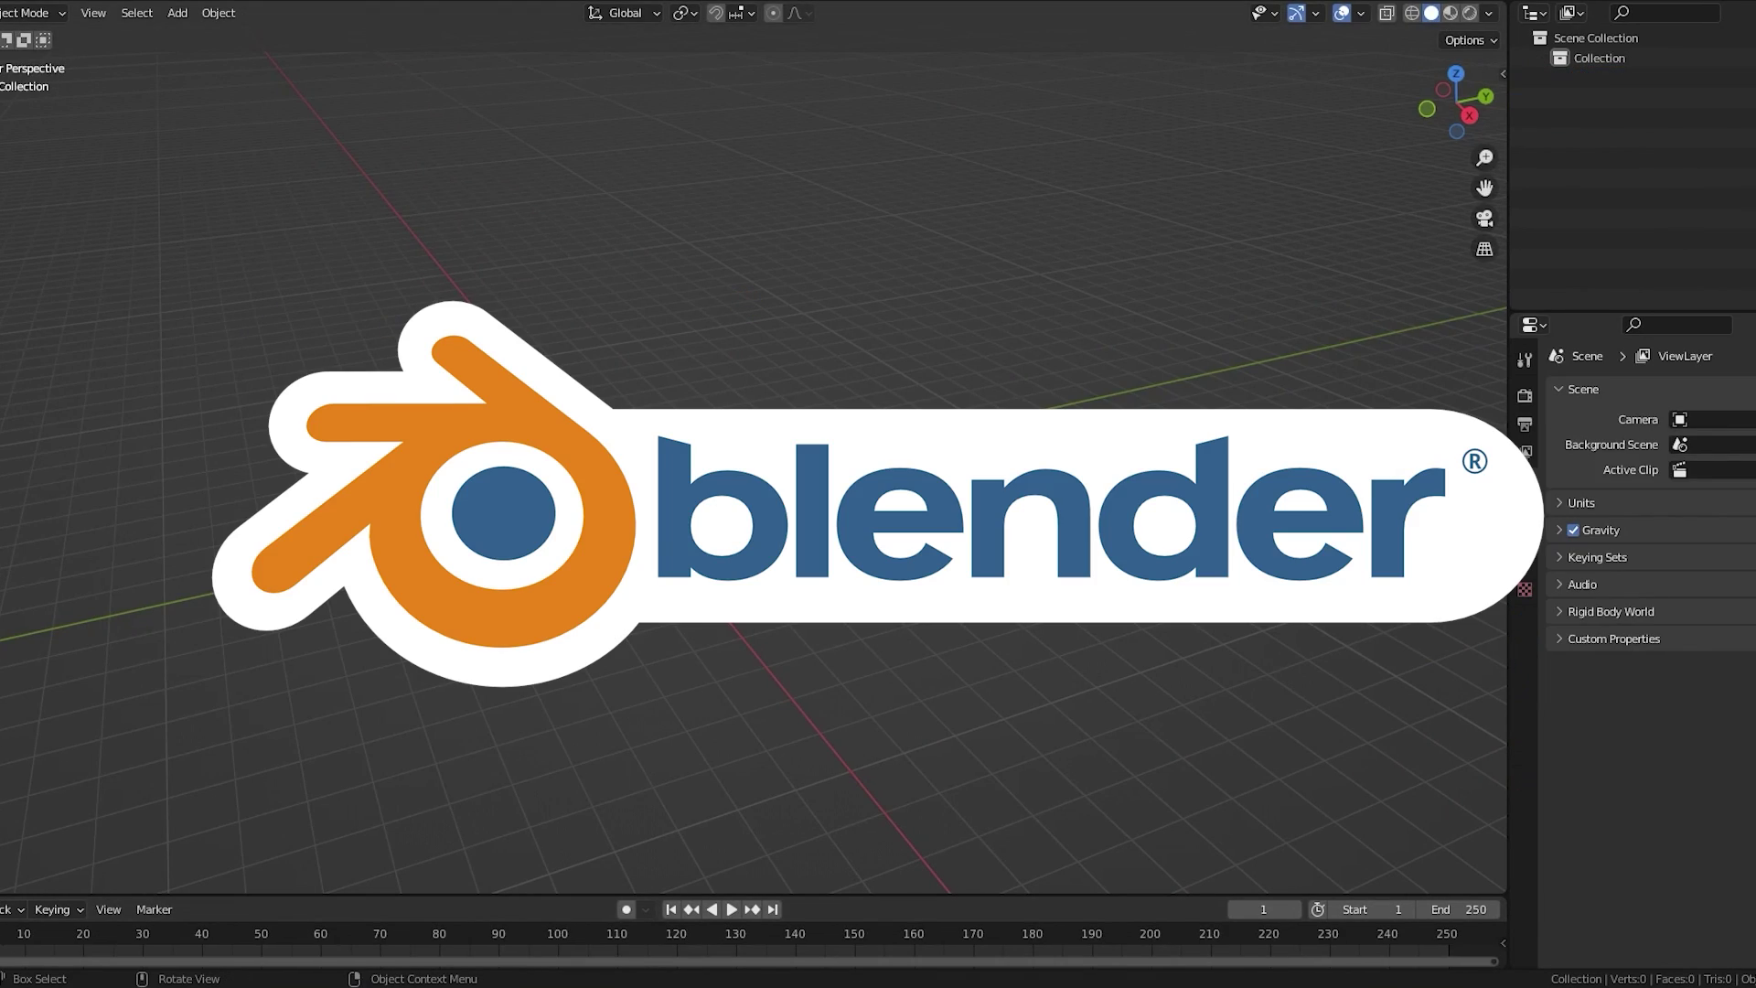
pyautogui.hotkey('shift', 'a')
pyautogui.click(681, 551)
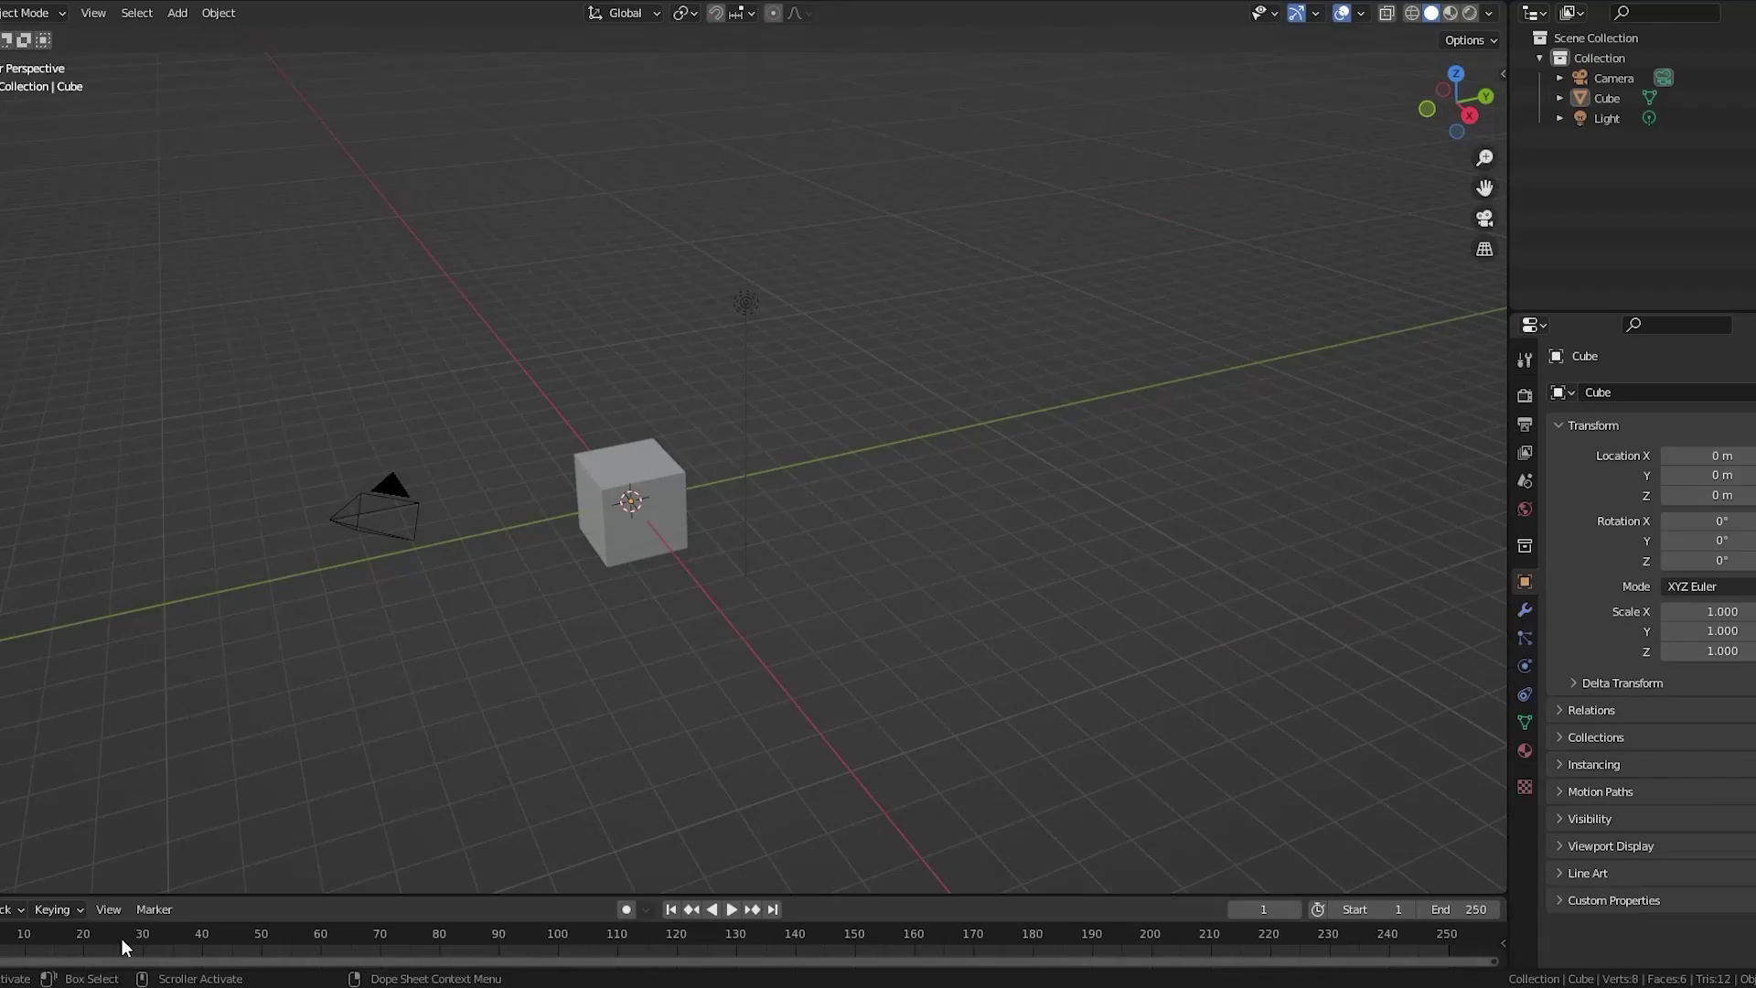
# Clear the scene and add a 3 m plane at the origin
pyautogui.press('a')
pyautogui.press('x')
pyautogui.click(390, 320)
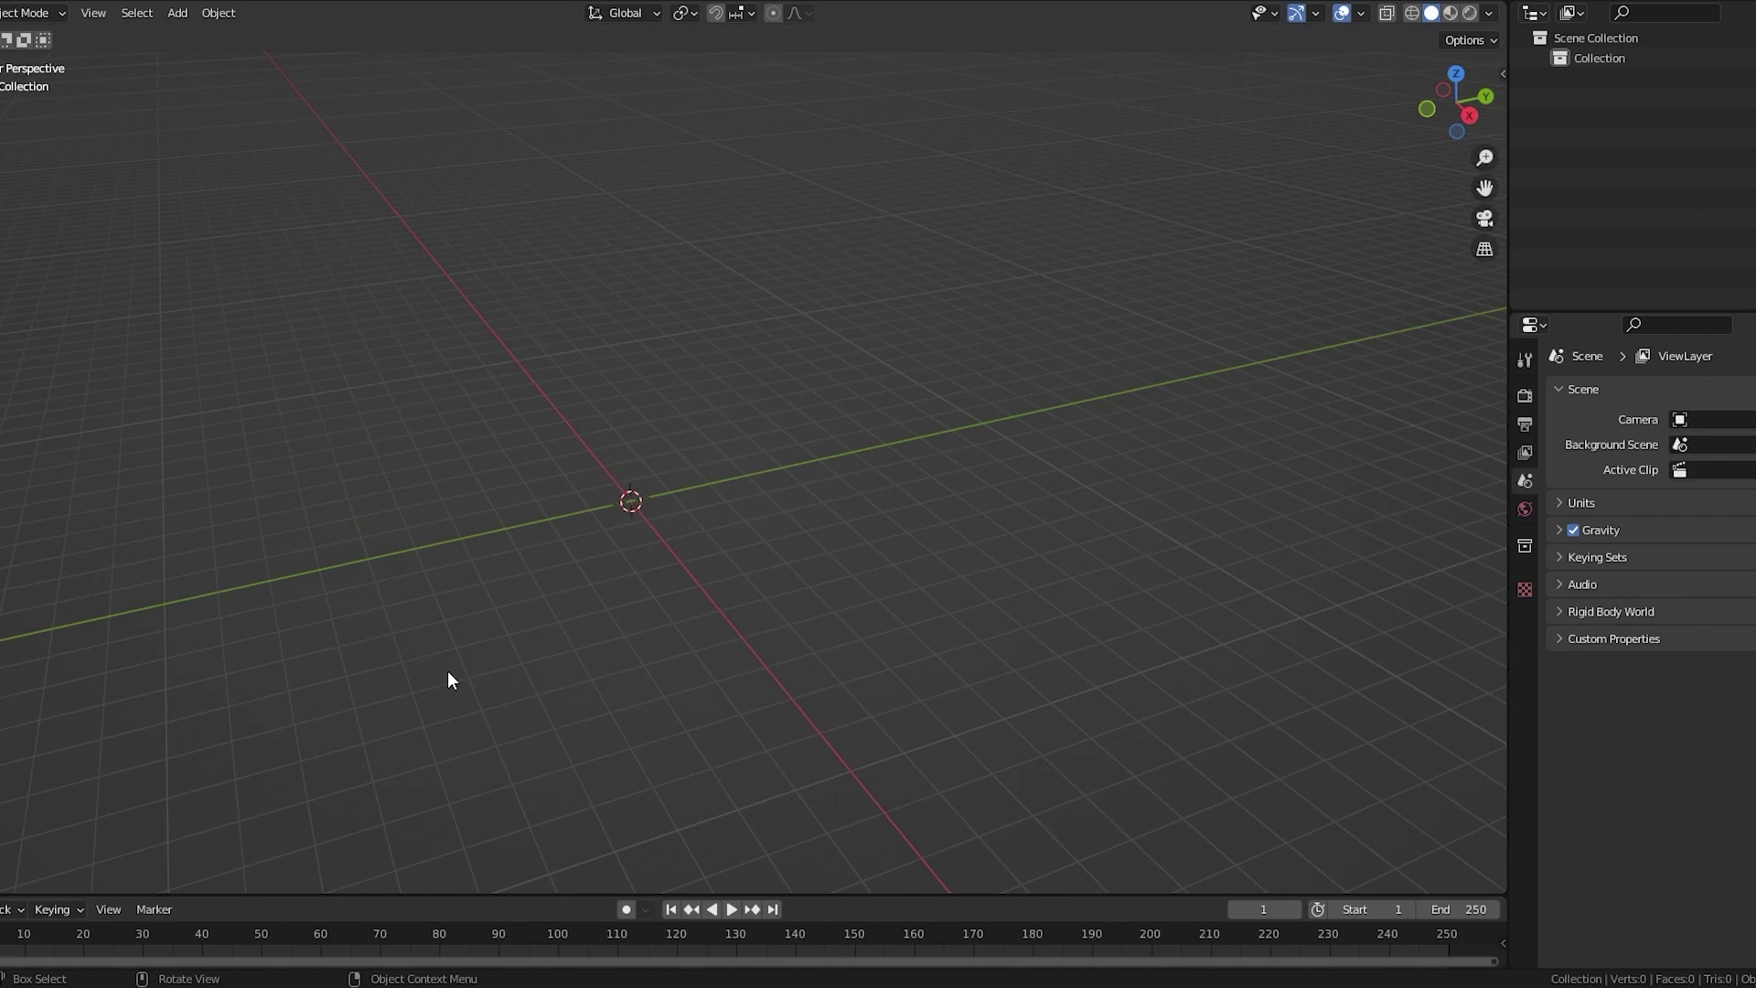
pyautogui.hotkey('shift', 'a')
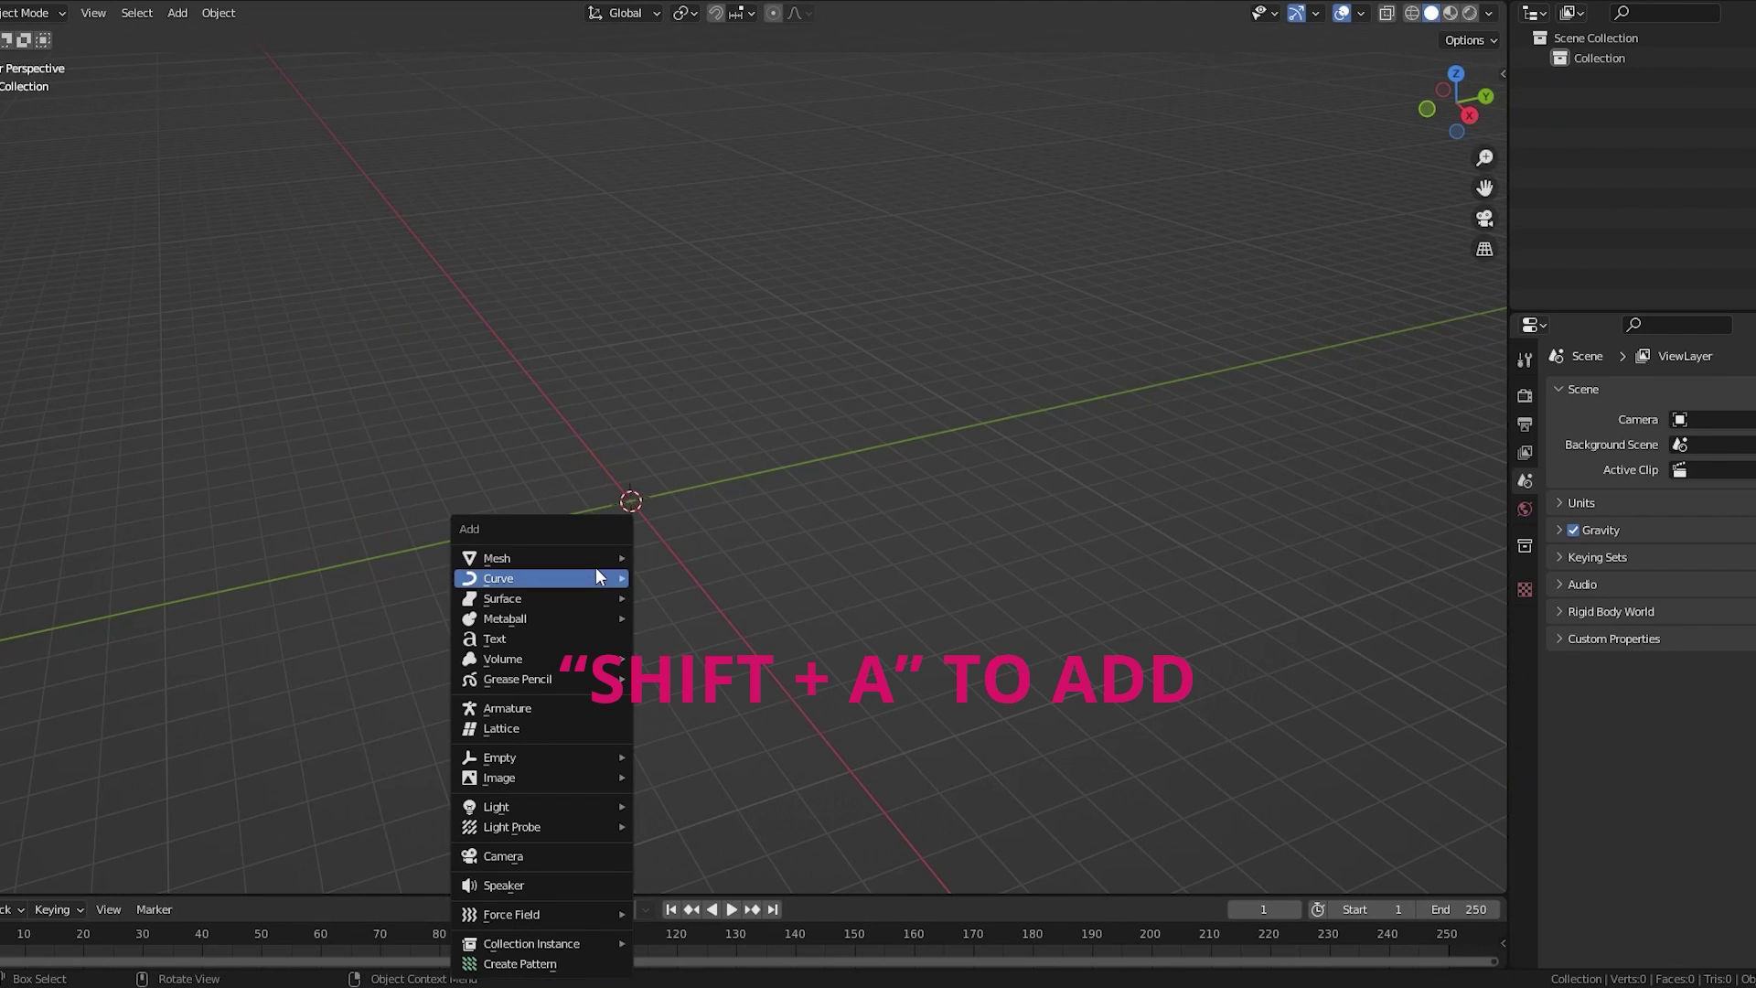
pyautogui.moveTo(595, 556)
pyautogui.click(681, 556)
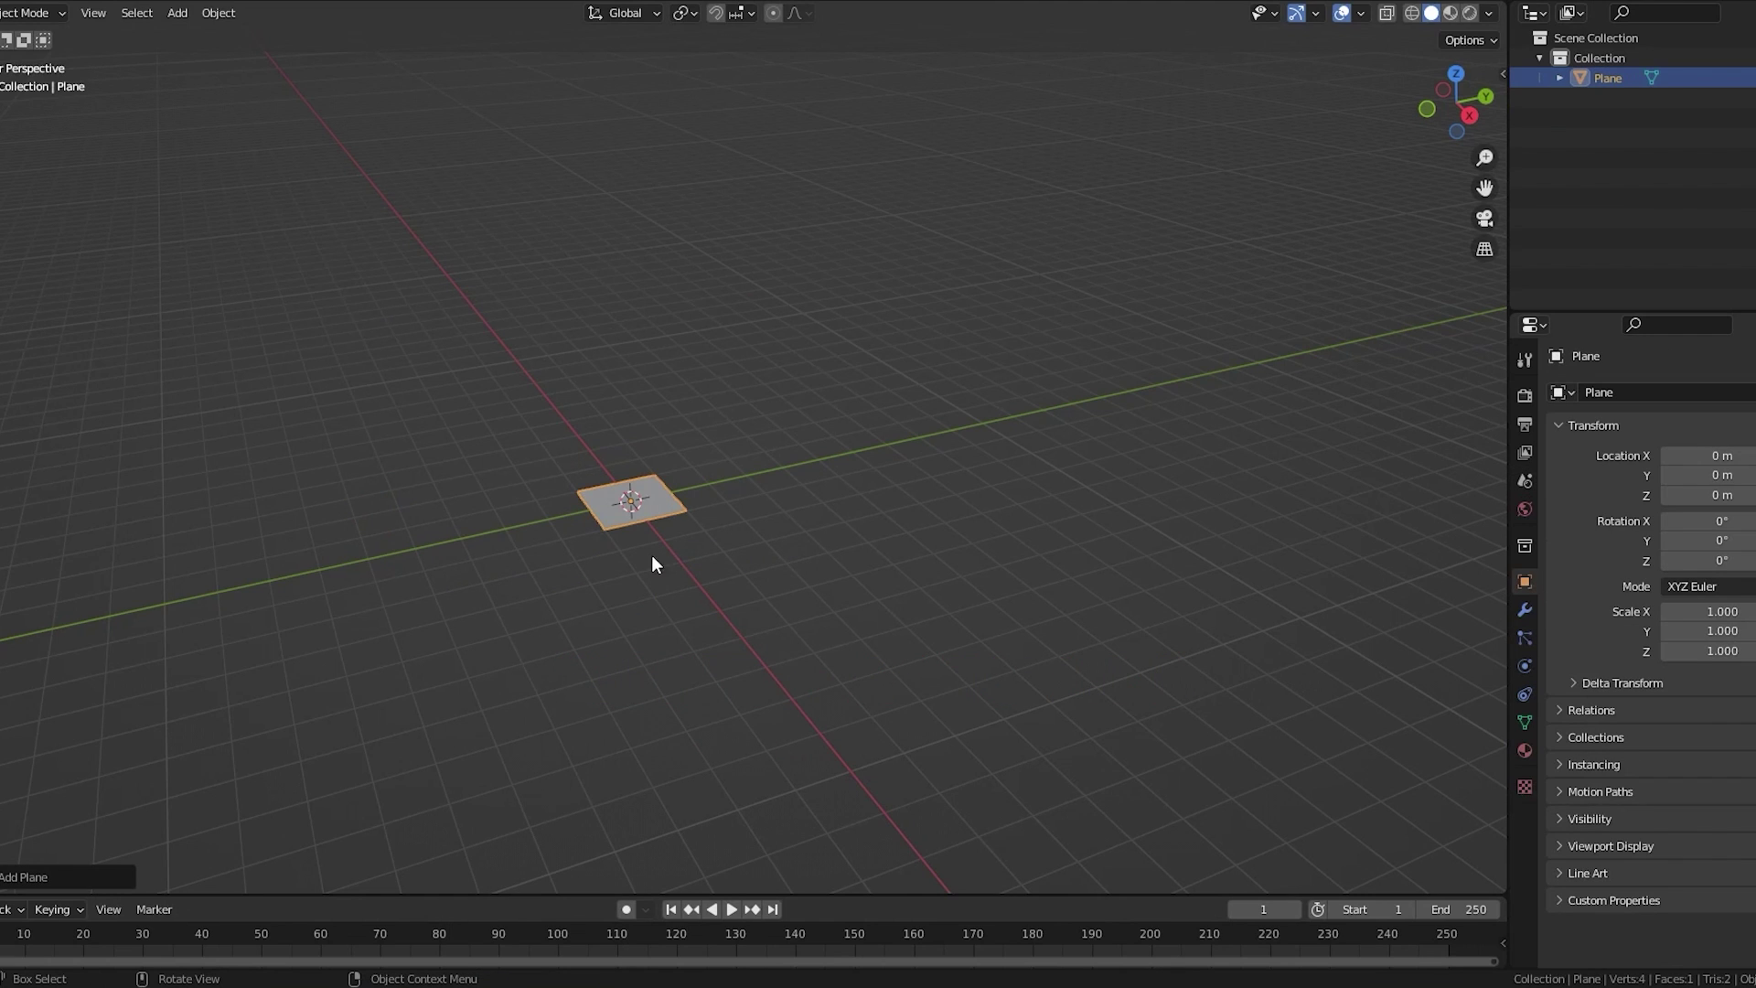
pyautogui.click(78, 879)
pyautogui.click(191, 701)
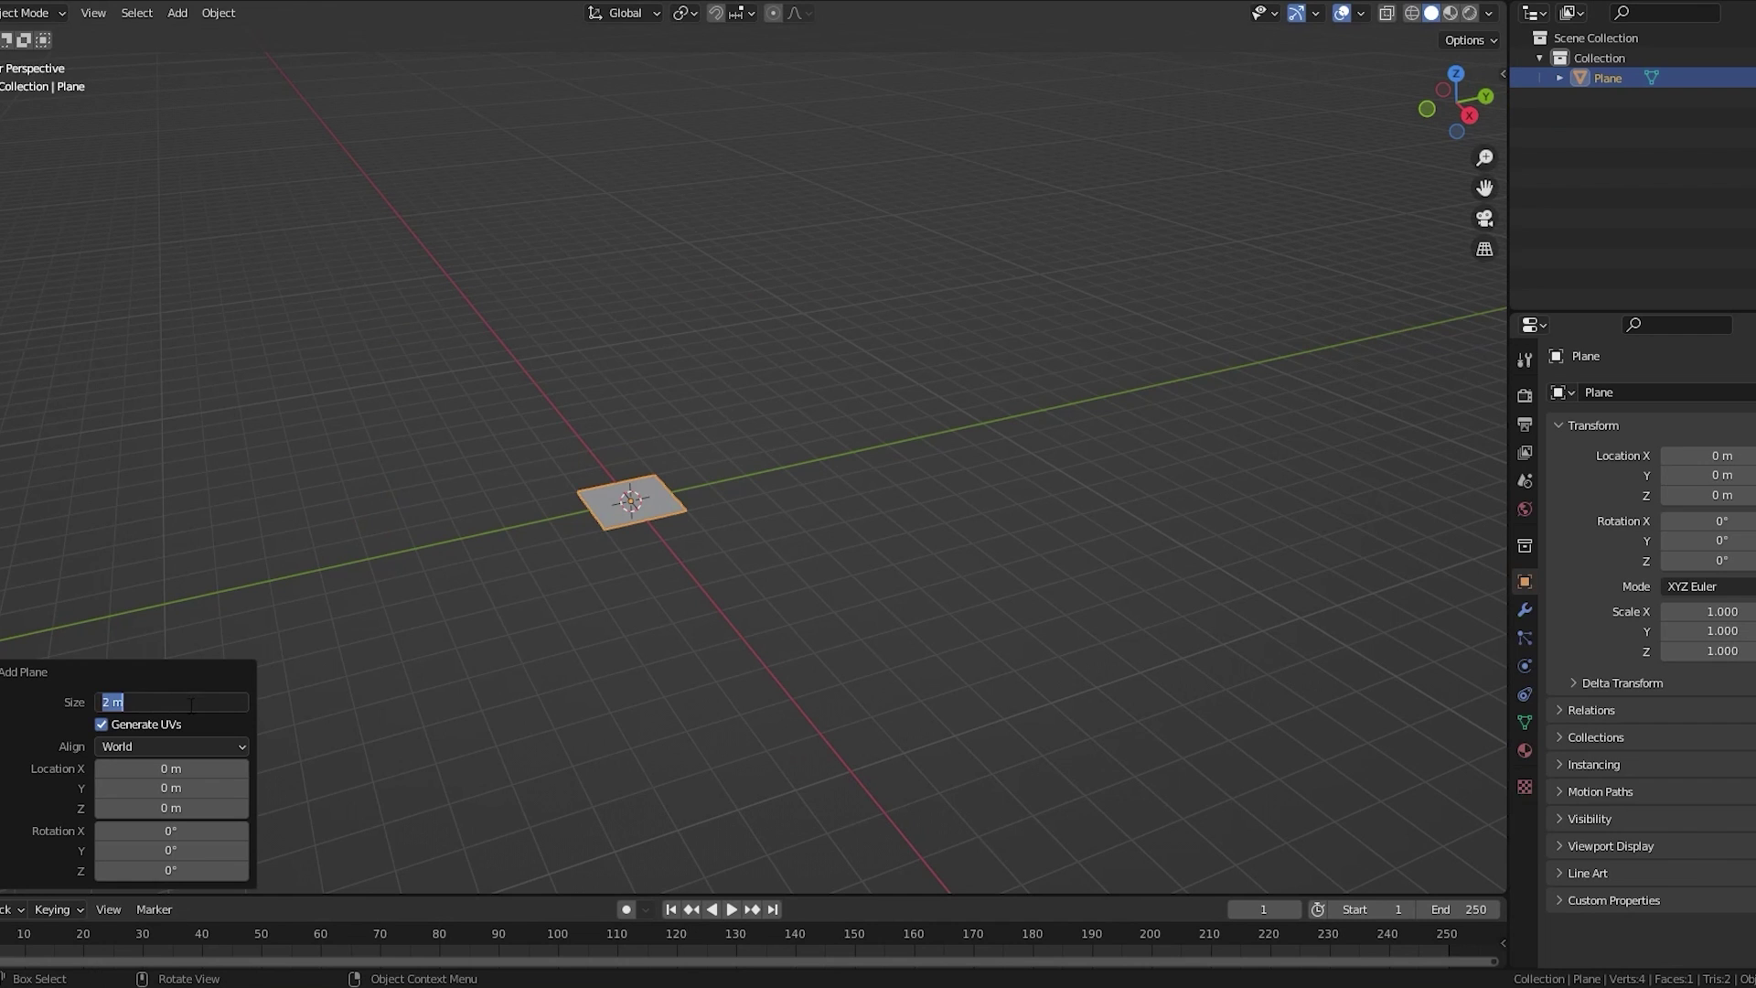
pyautogui.scroll(4, 374, 482)
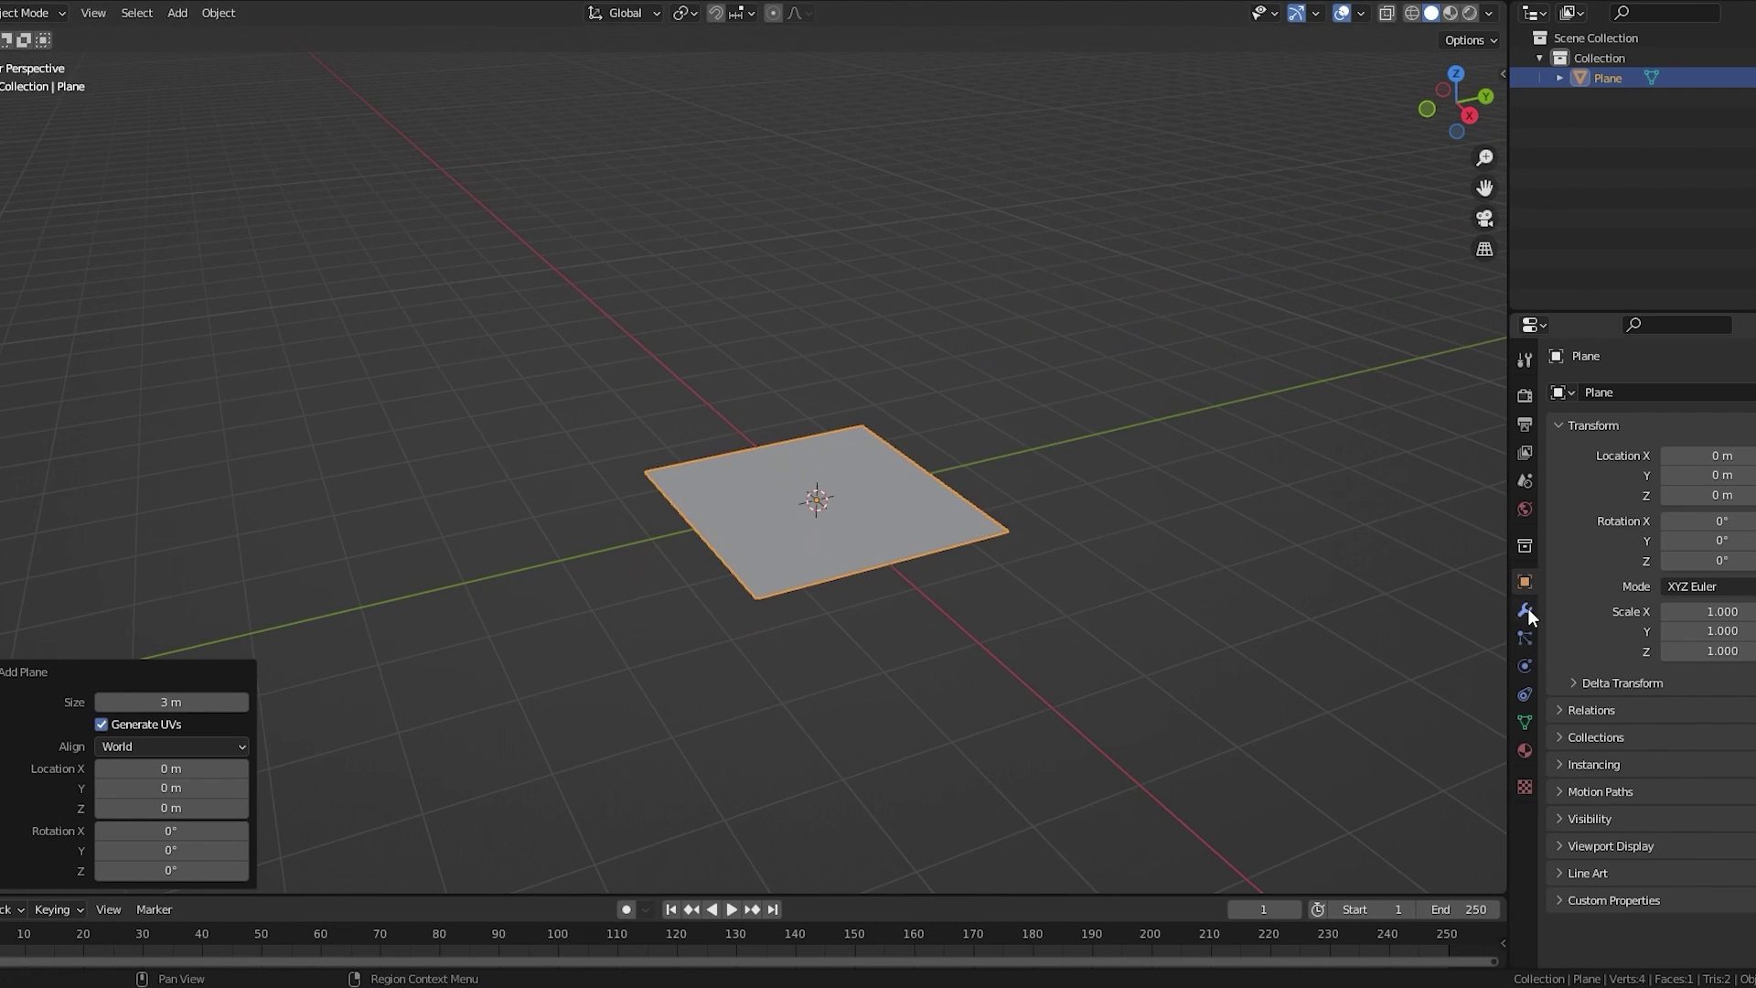
# Give the Floor plane a new TileFloor material and preview it textured
pyautogui.click(1526, 749)
pyautogui.click(1654, 478)
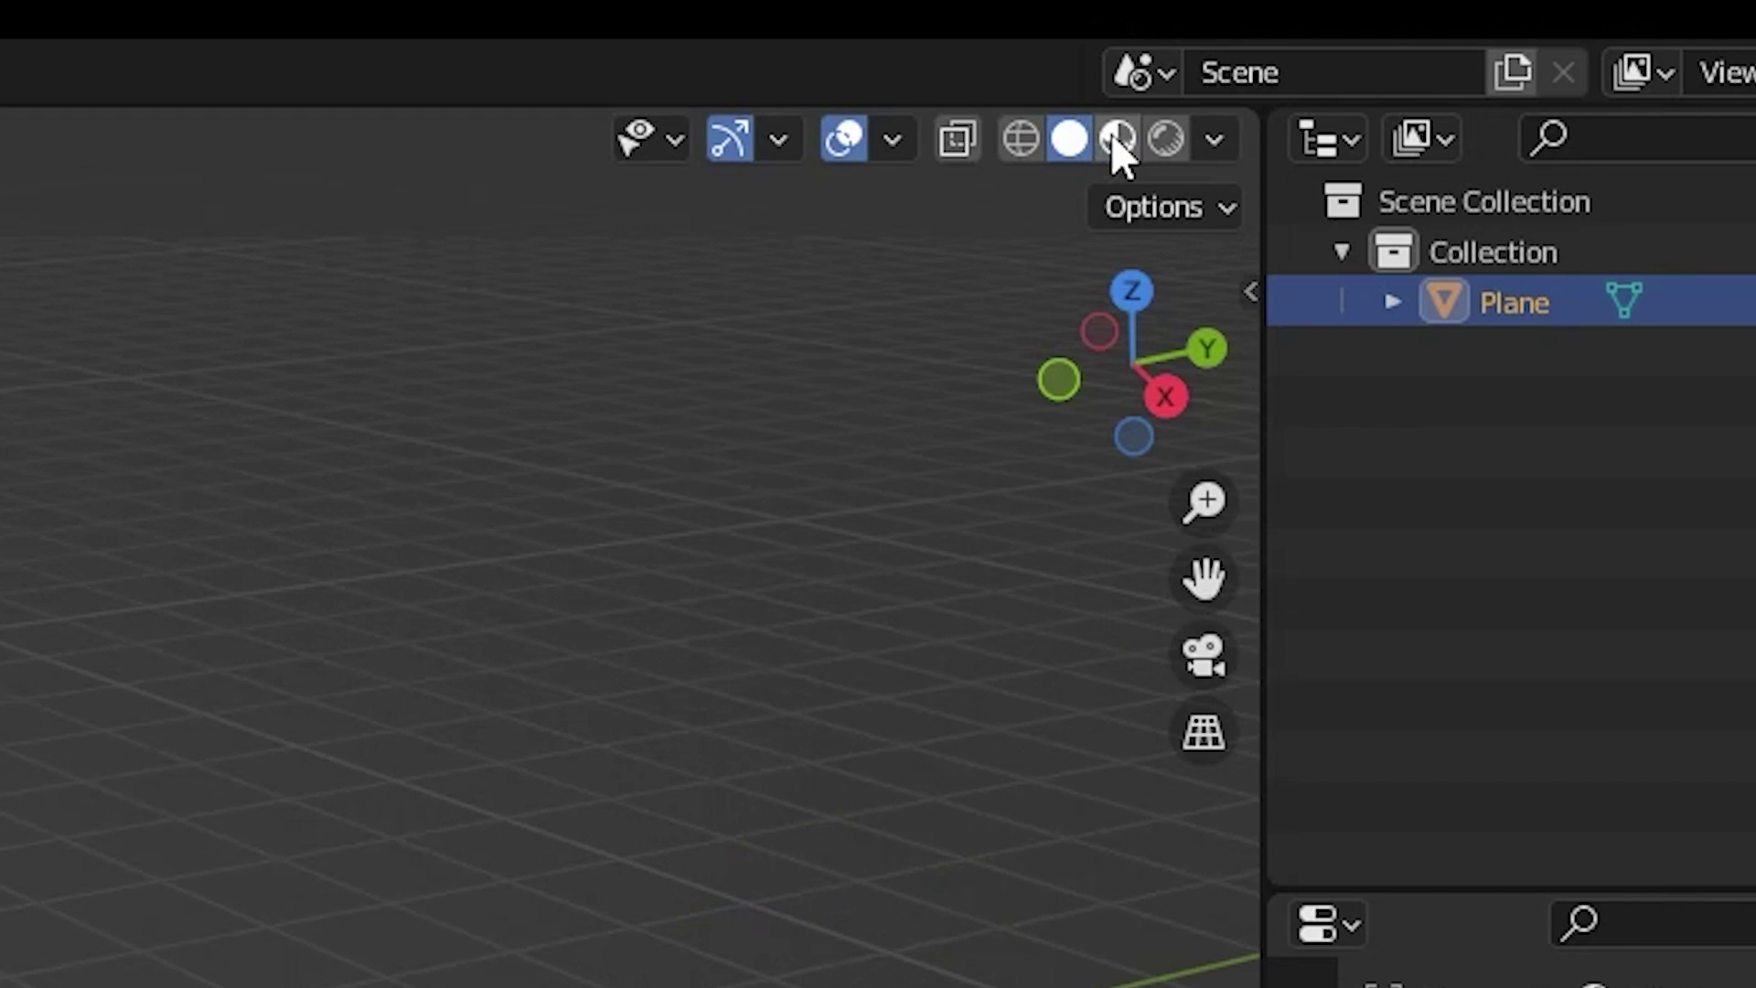
pyautogui.click(1449, 13)
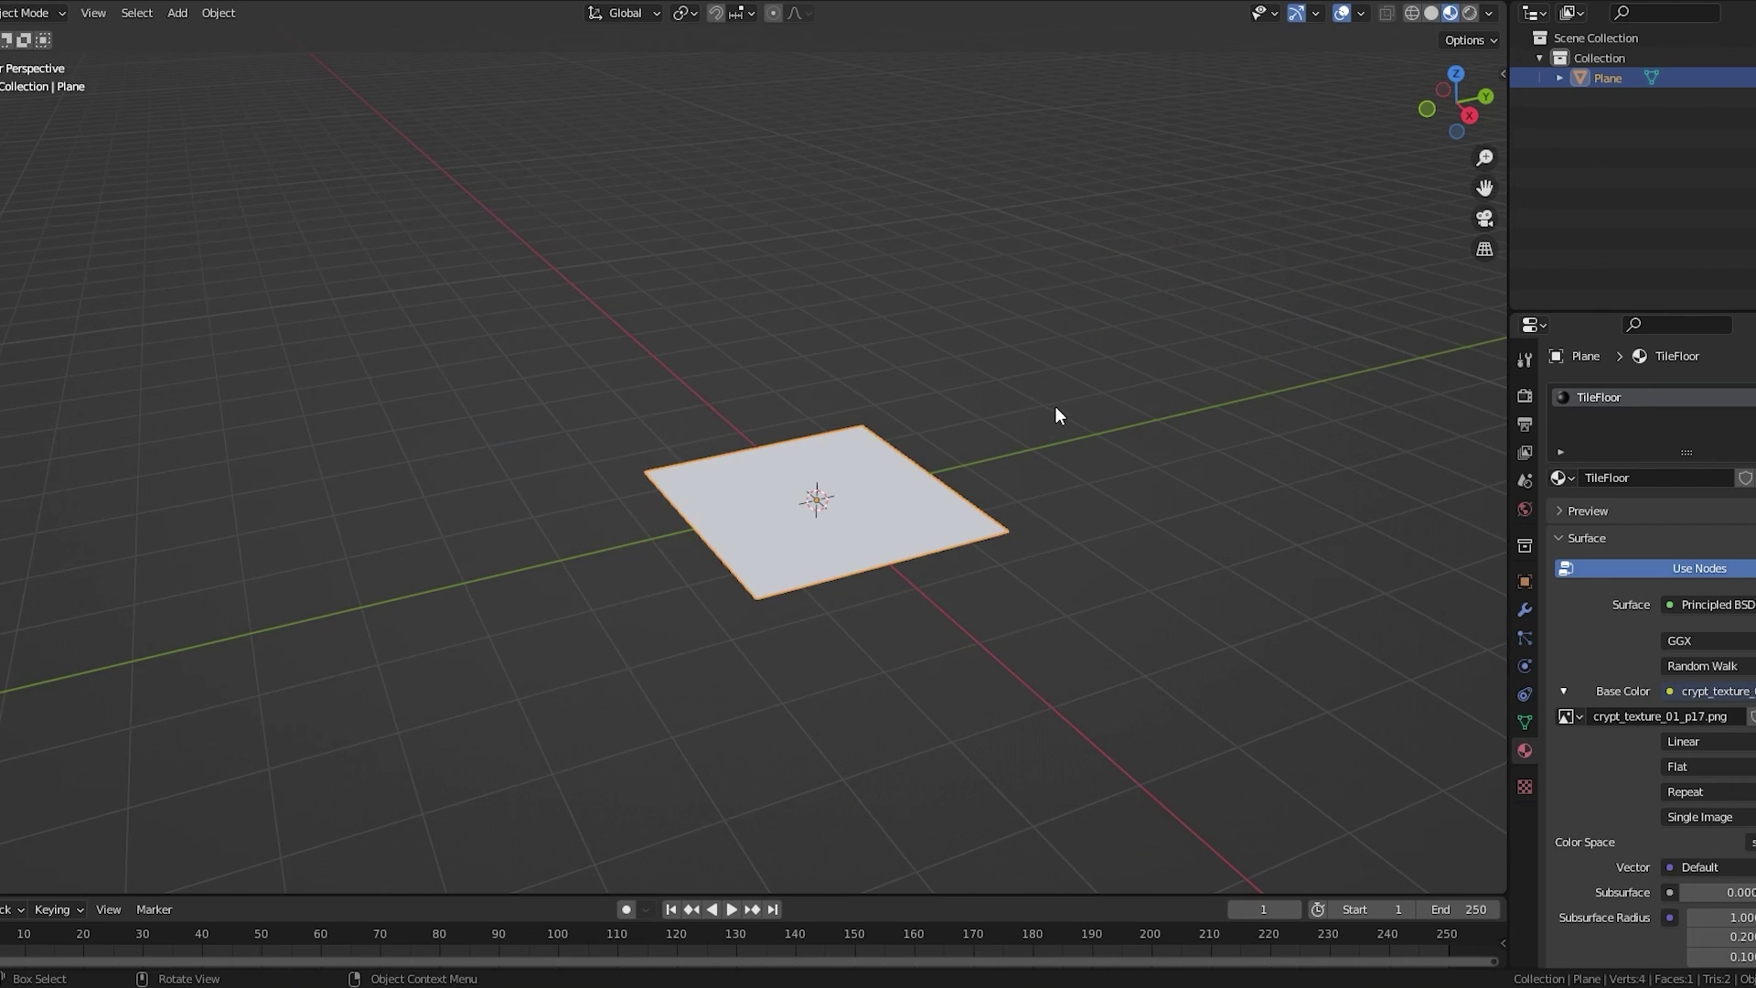
pyautogui.moveTo(1057, 406); pyautogui.dragTo(836, 566, button='middle')
pyautogui.scroll(3, 845, 553)
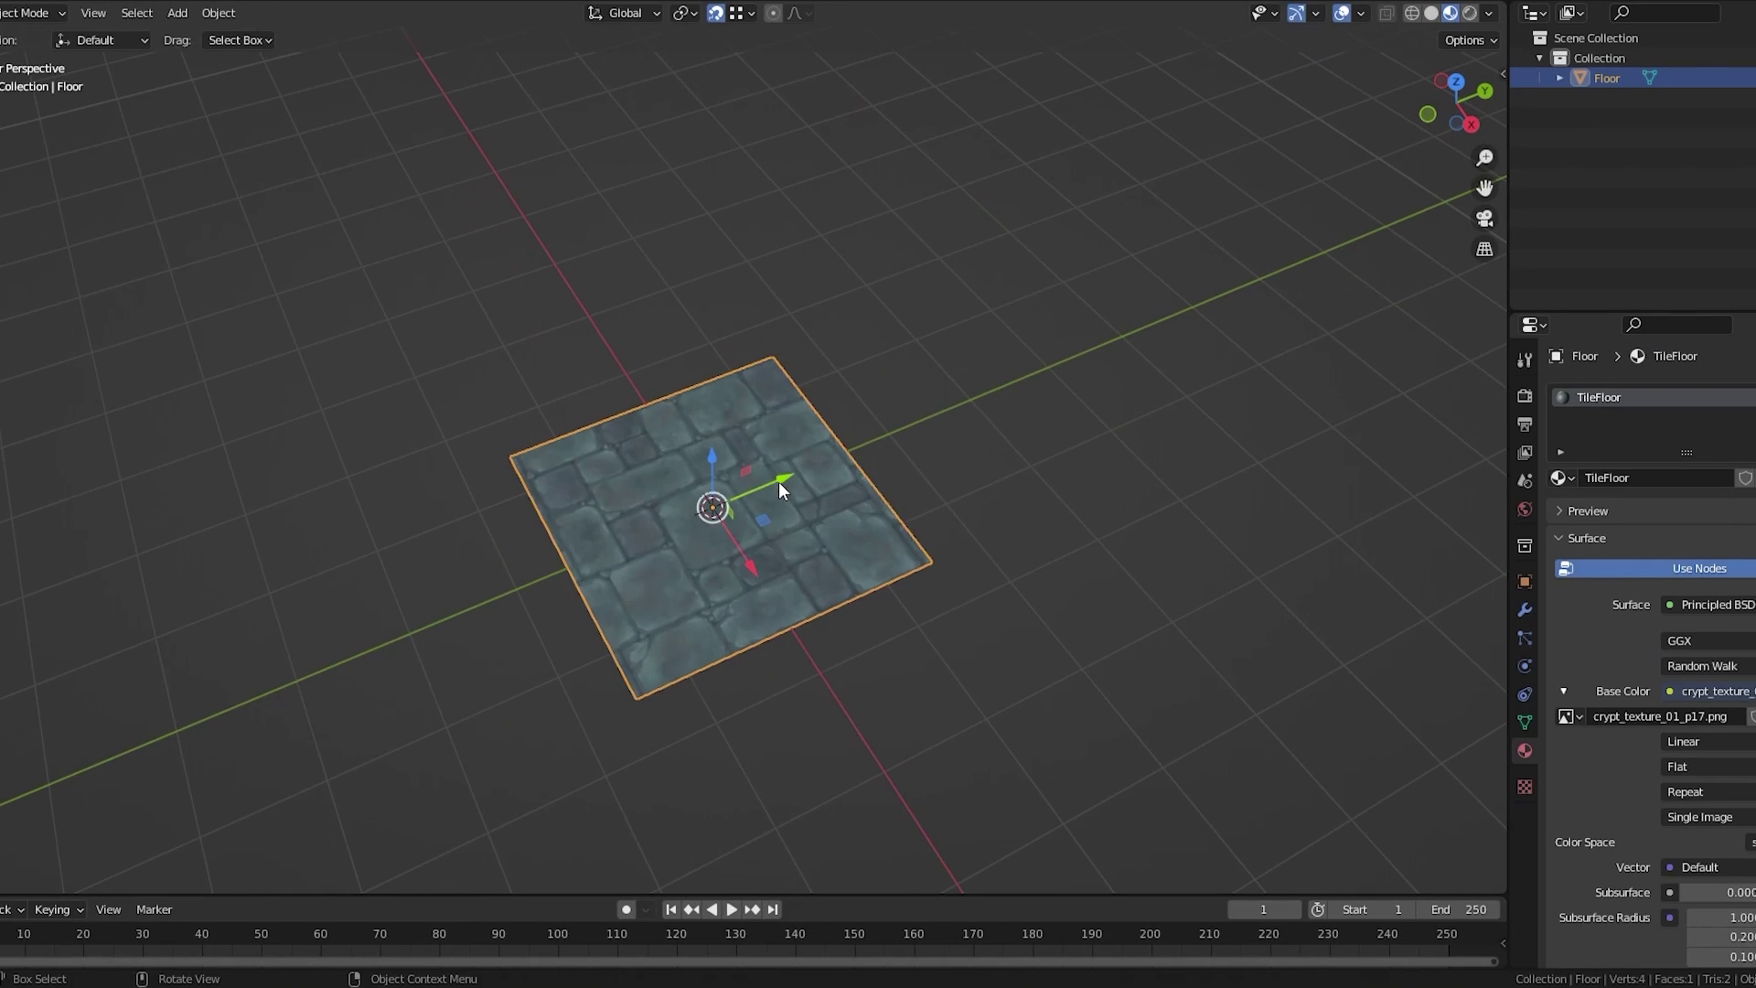
# Duplicate Floor and move the copy along Y, edge-to-edge beside it
pyautogui.hotkey('shift', 'd')
pyautogui.press('Escape')
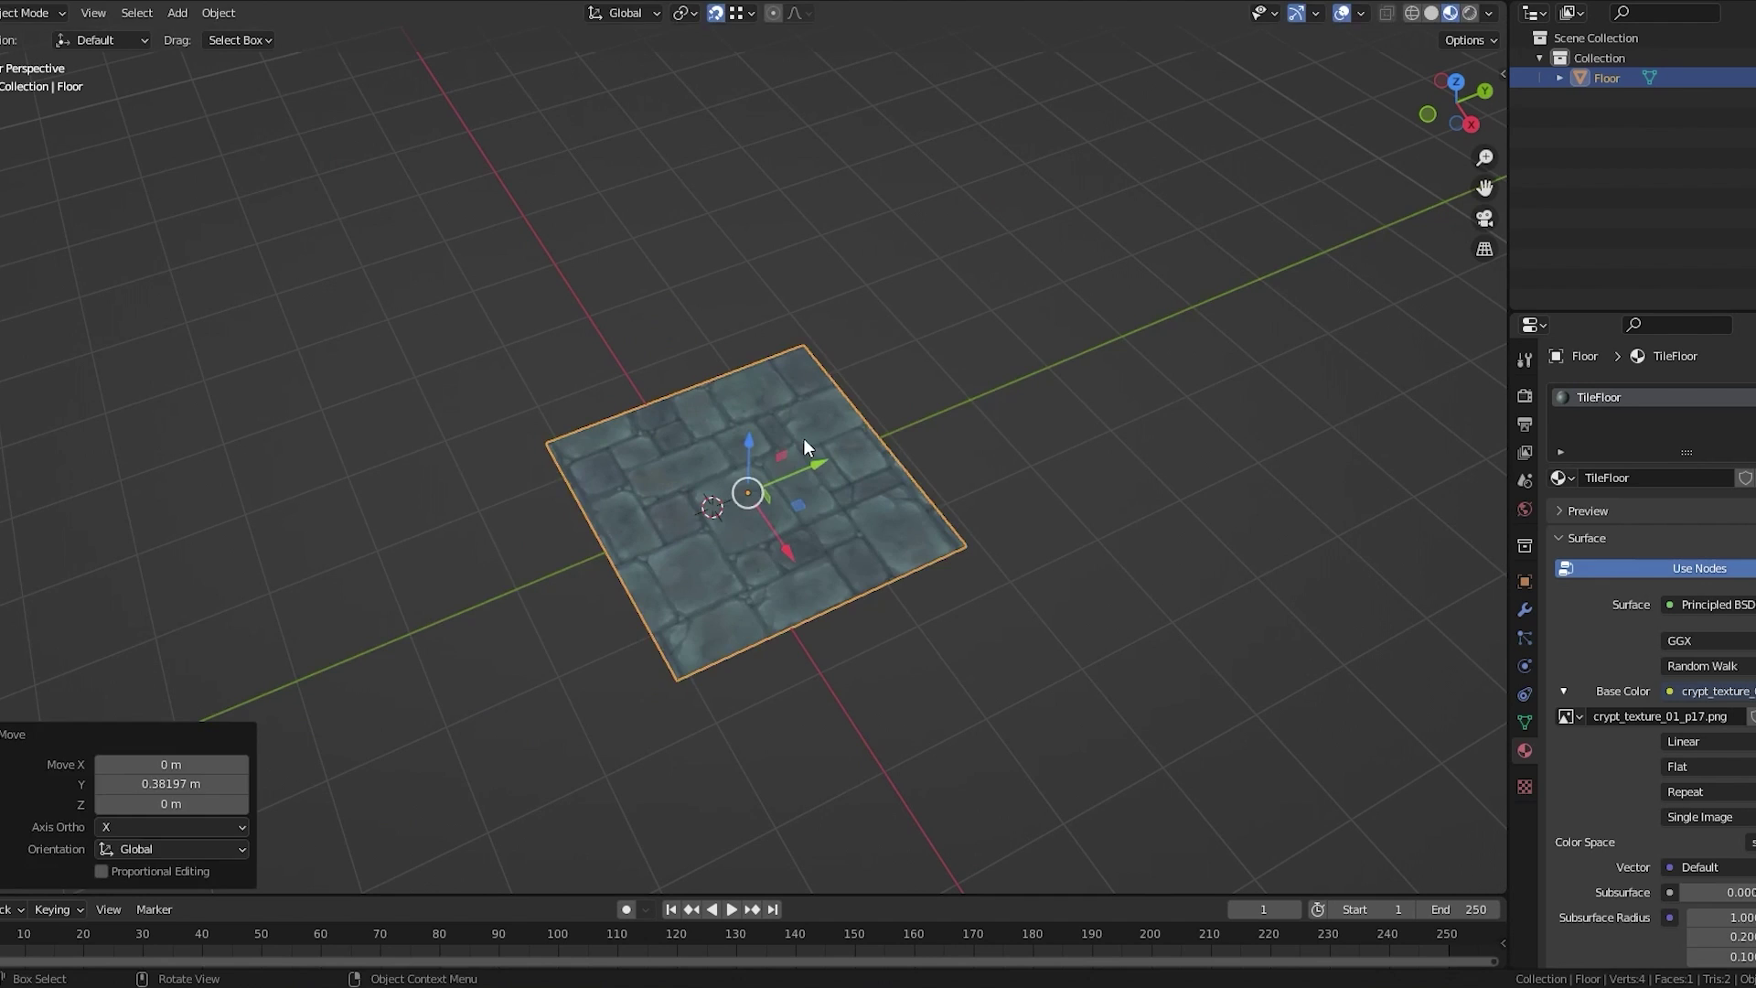
pyautogui.press('g')
pyautogui.press('Escape')
pyautogui.press('g')
pyautogui.press('y')
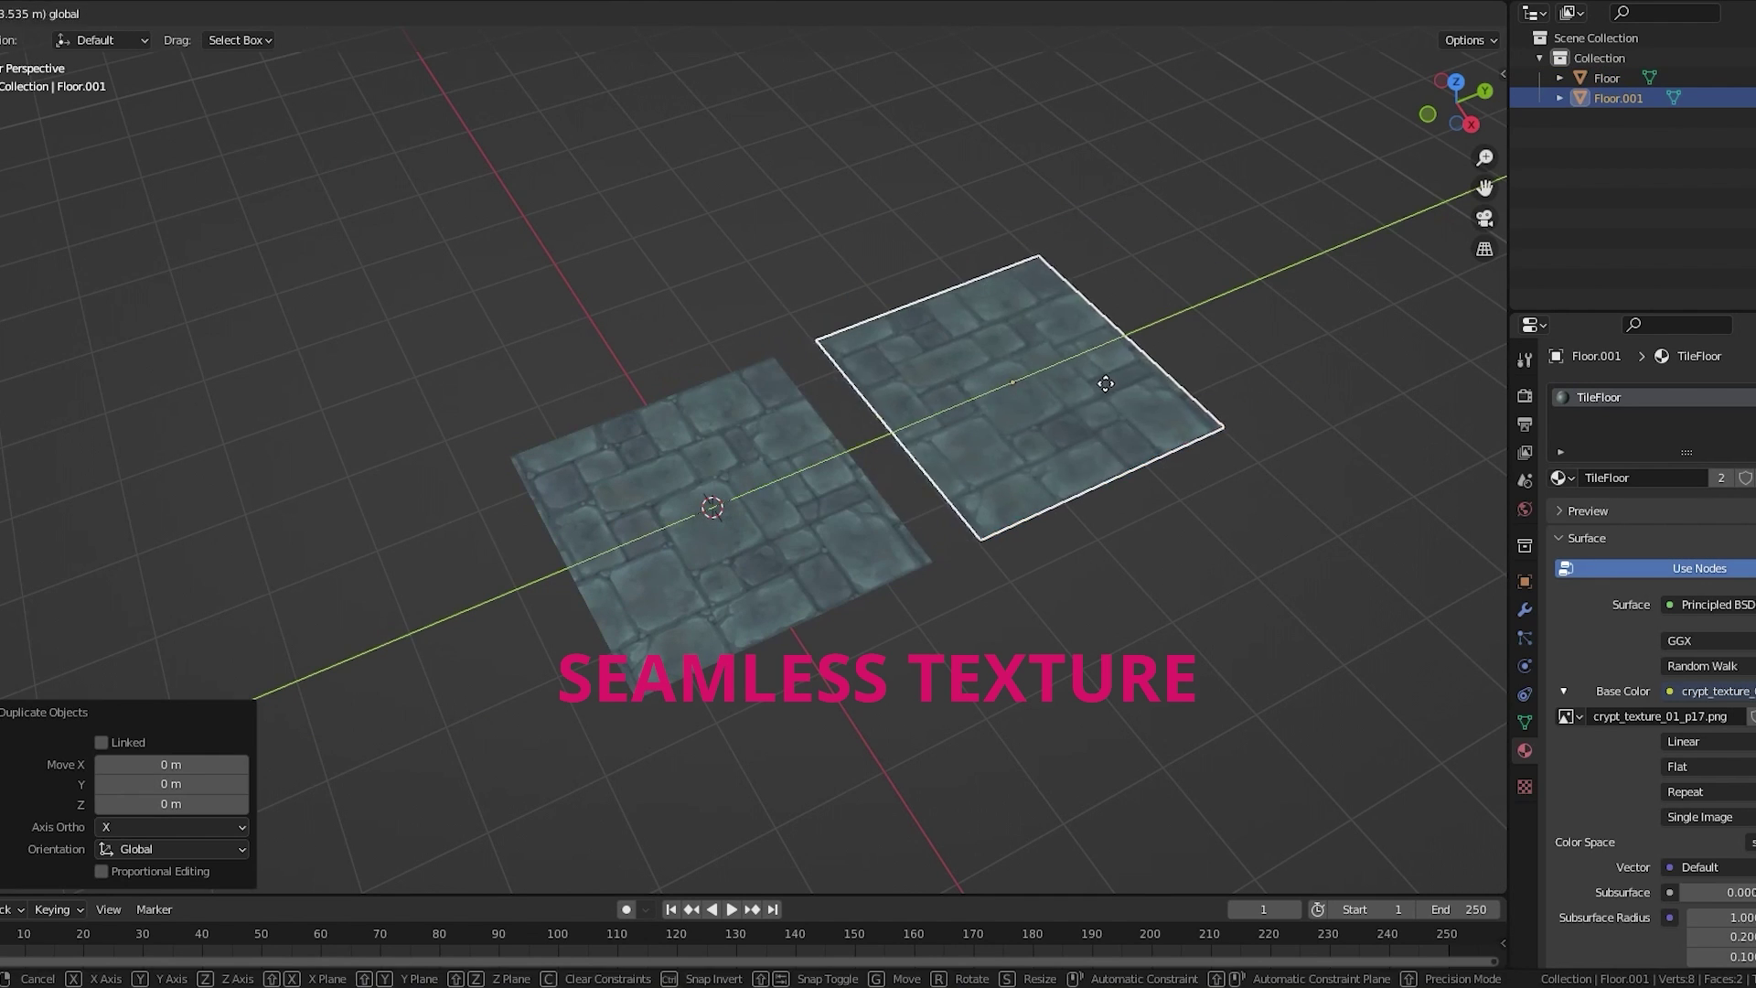
pyautogui.click(932, 565)
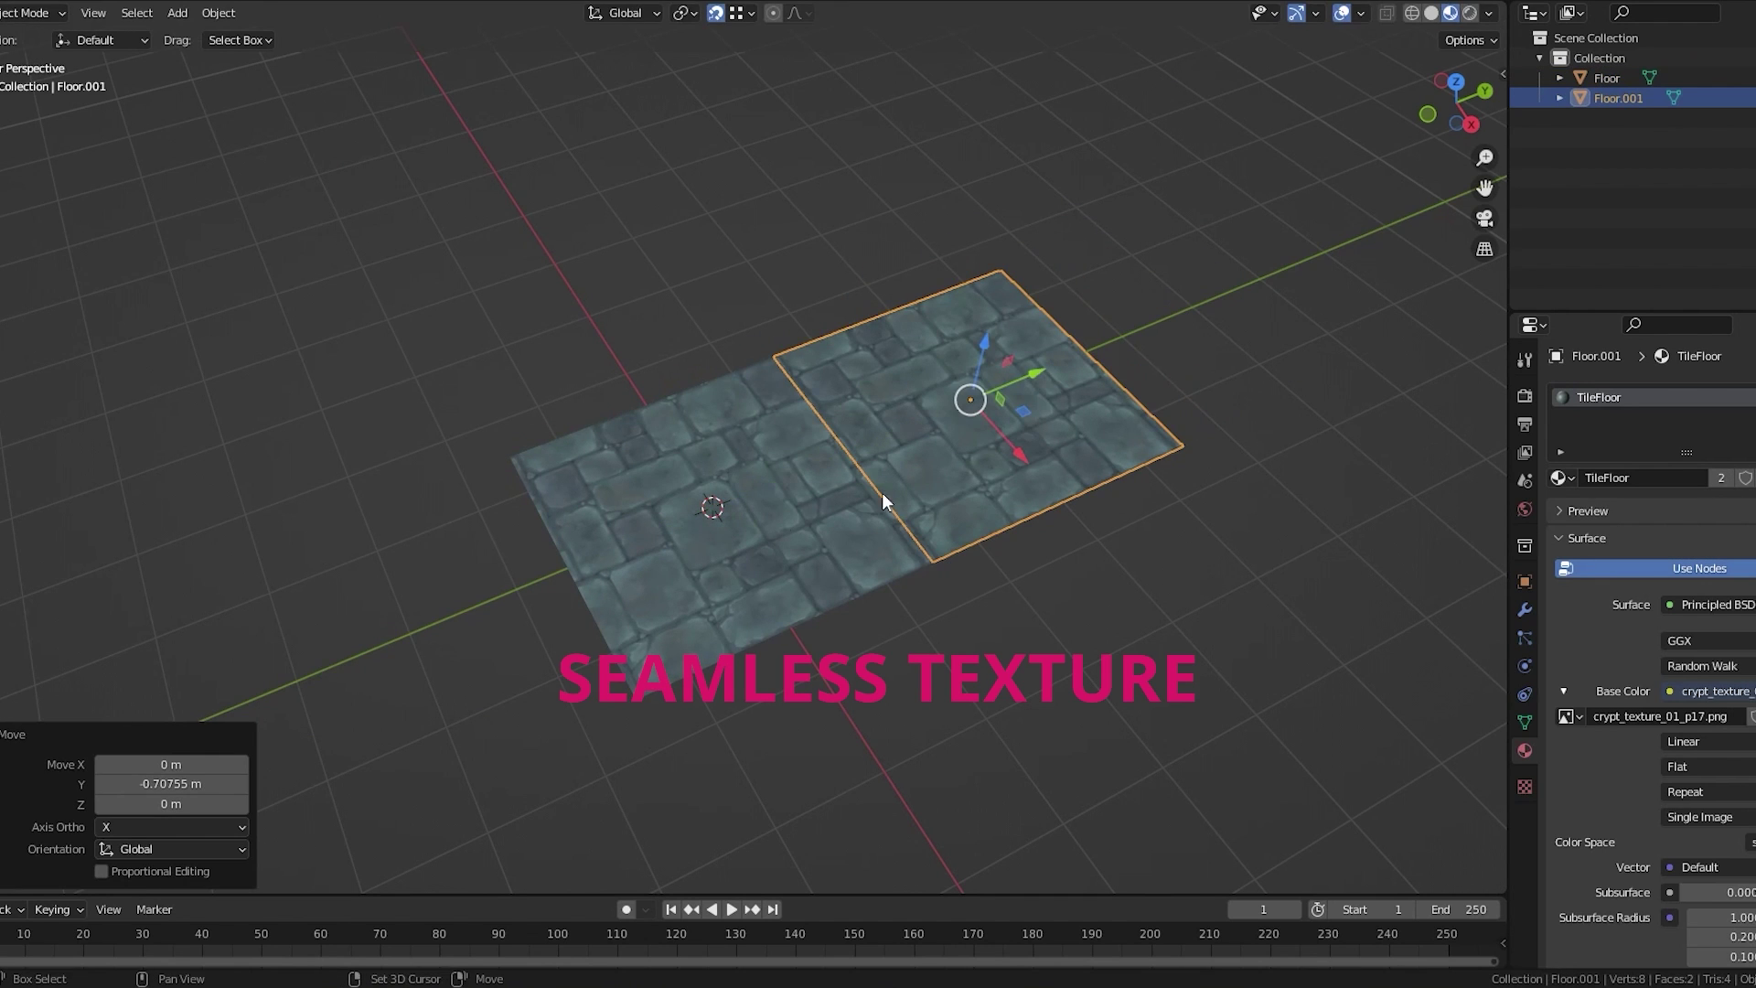
# Duplicate both floor planes and slide the copies alongside to complete the 2×2 floor
pyautogui.press('a')
pyautogui.rightClick(741, 509)
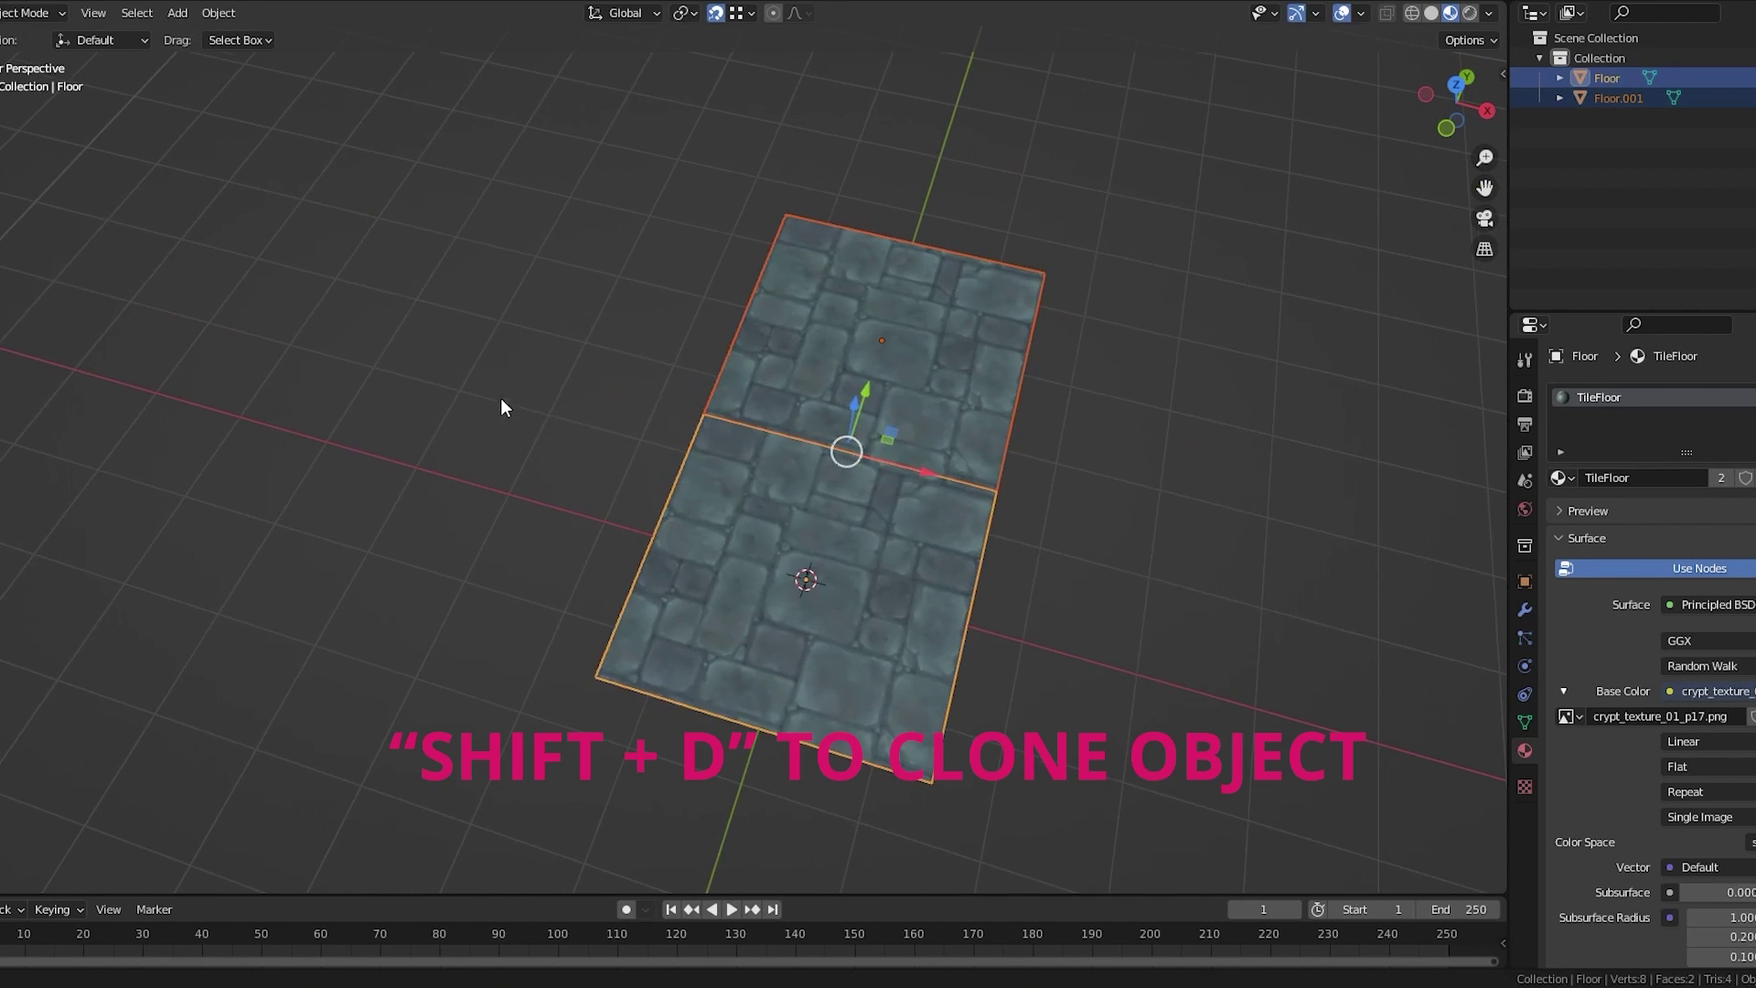
pyautogui.hotkey('shift', 'd')
pyautogui.press('Escape')
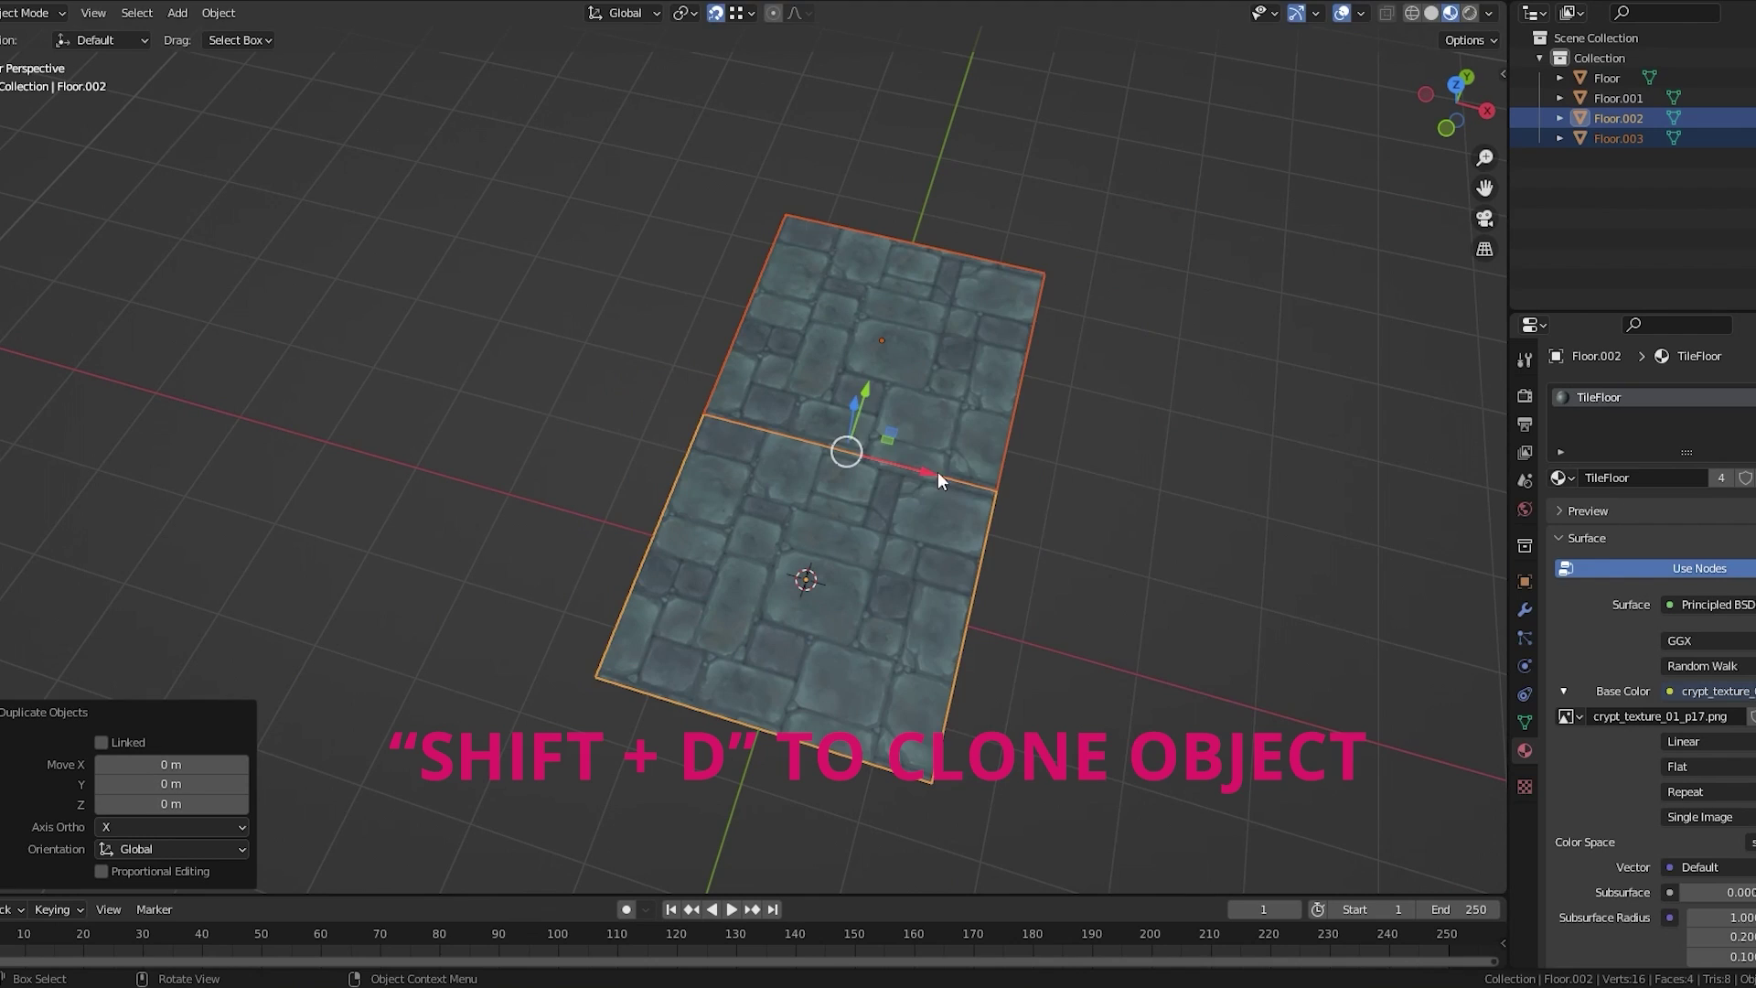
pyautogui.moveTo(937, 480); pyautogui.dragTo(1220, 546)
pyautogui.hotkey('alt', 'a')
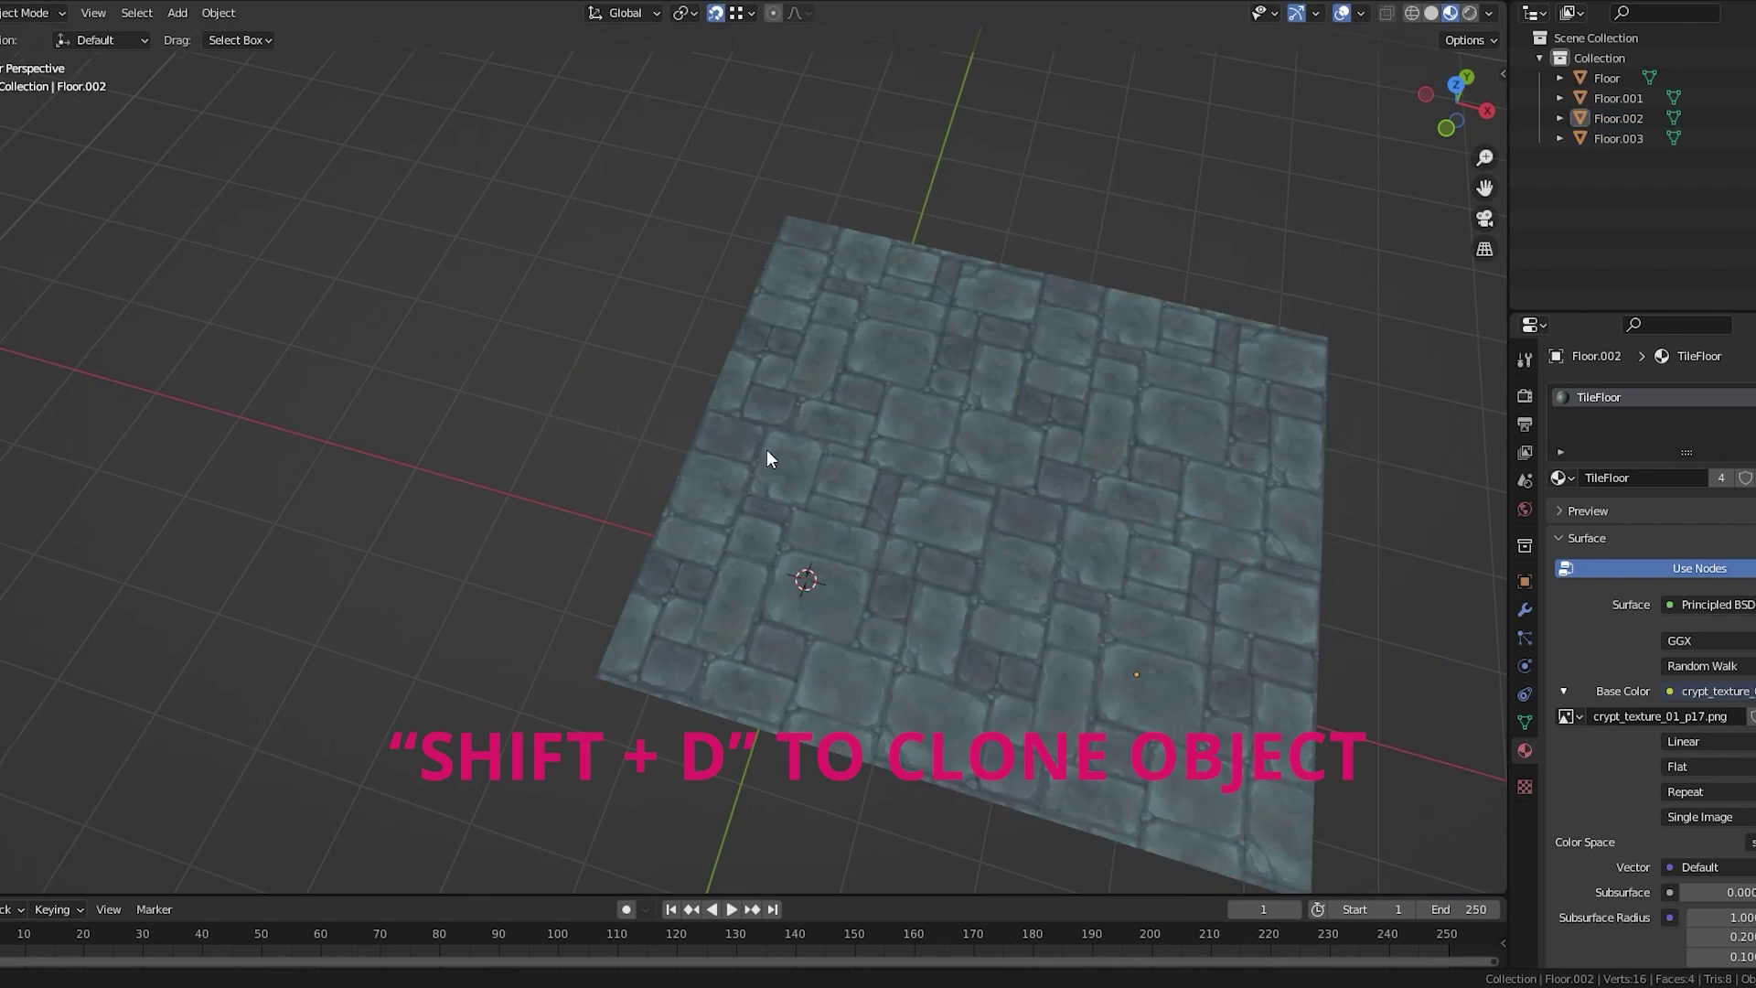
pyautogui.moveTo(766, 457); pyautogui.dragTo(924, 772, button='middle')
pyautogui.keyDown('shift'); pyautogui.moveTo(1124, 497); pyautogui.dragTo(1280, 691, button='middle'); pyautogui.keyUp('shift')
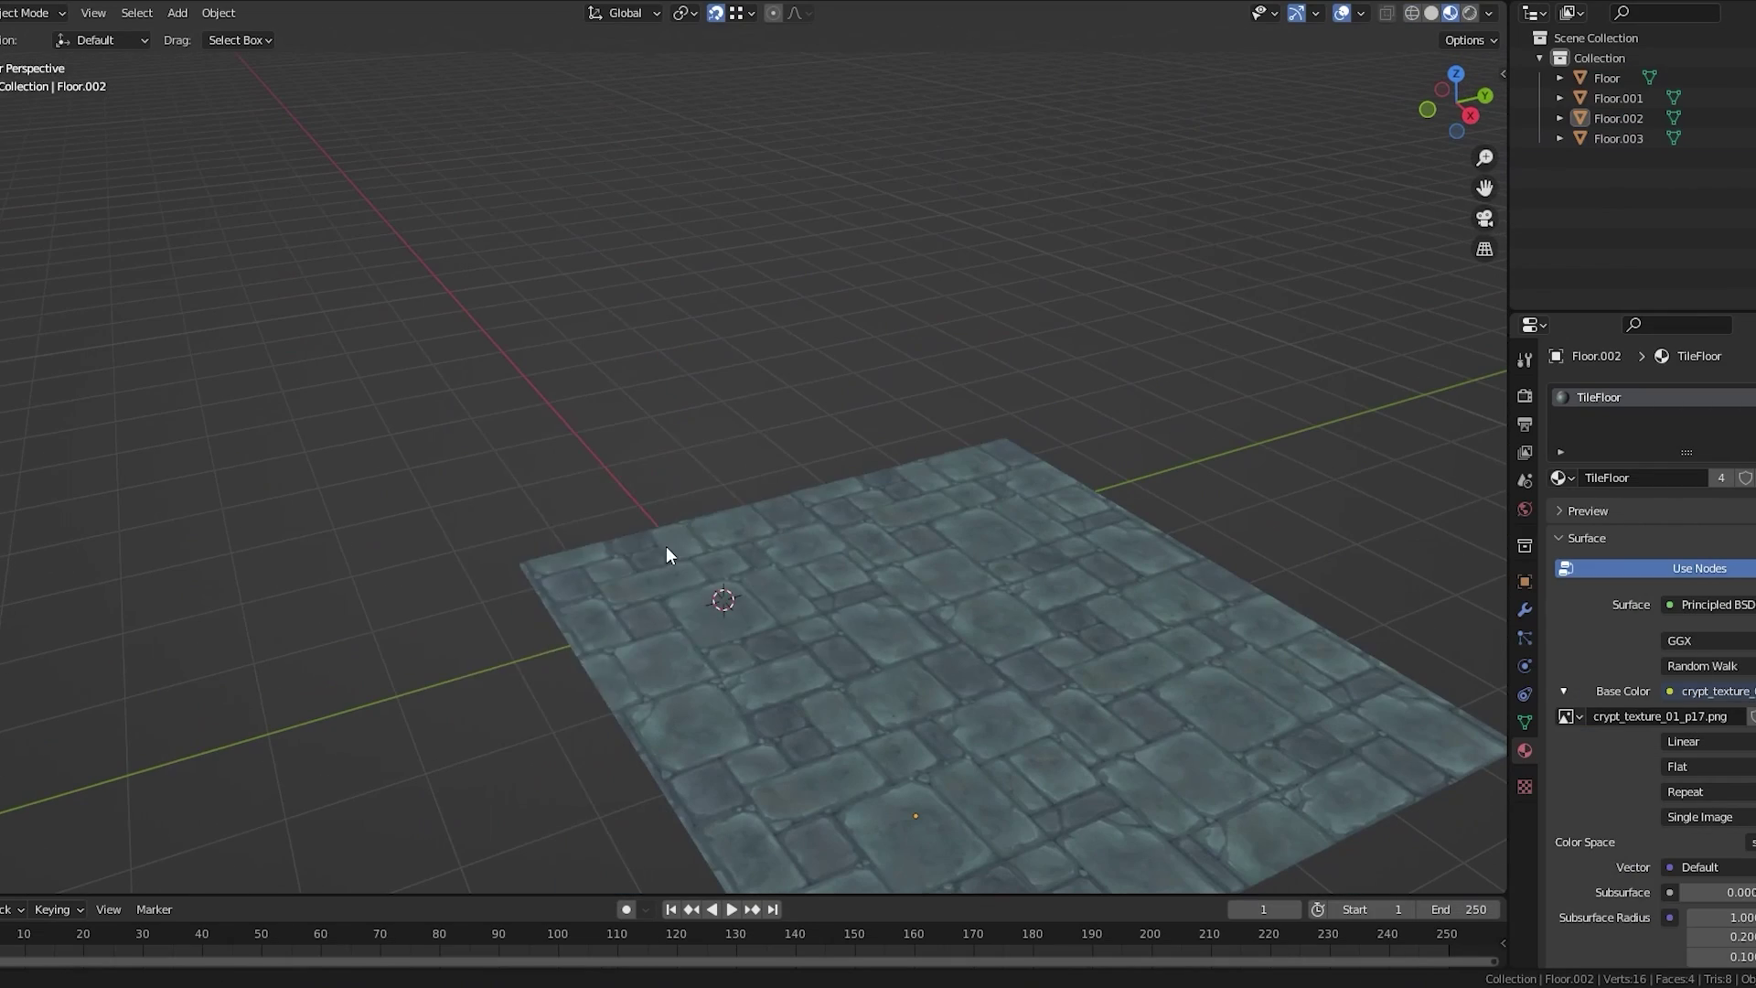
# Add a new plane, rotate it upright and move it to the floor's edge
pyautogui.hotkey('shift', 'a')
pyautogui.click(662, 445)
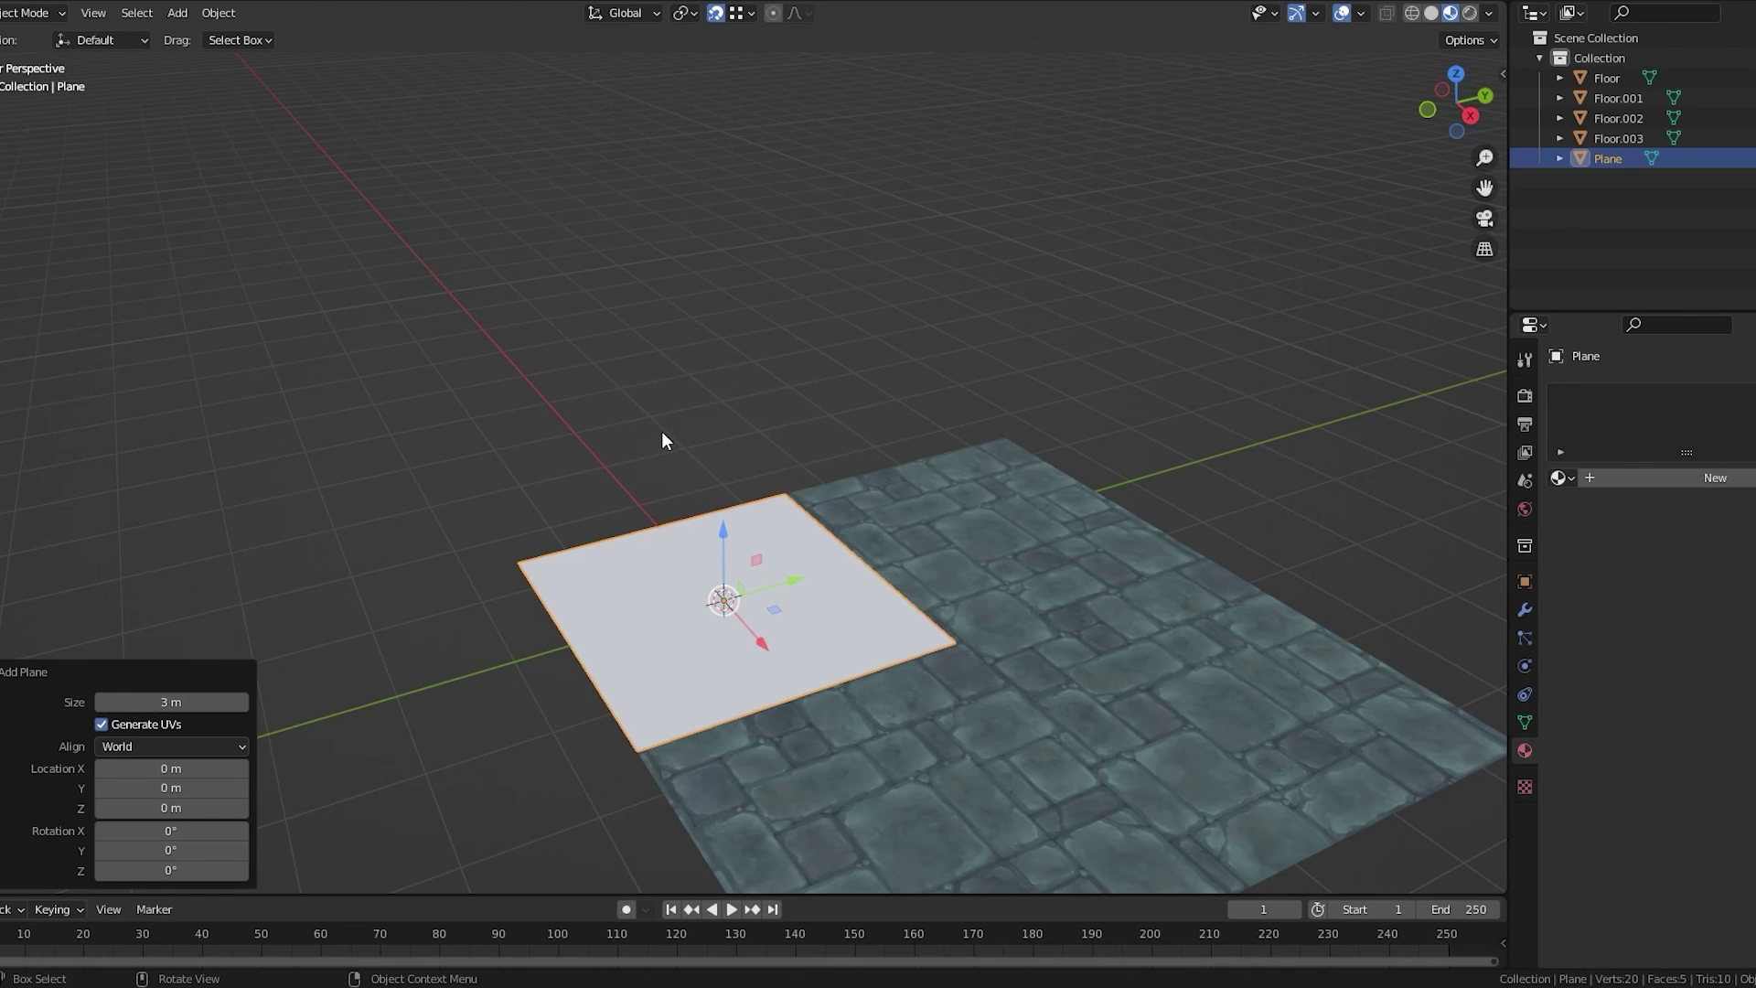
pyautogui.hotkey('shift', 'space')
pyautogui.press('r')
pyautogui.moveTo(746, 518); pyautogui.dragTo(746, 588, button='middle')
pyautogui.moveTo(777, 644)
pyautogui.mouseDown()
pyautogui.moveTo(736, 653)
pyautogui.moveTo(539, 483)
pyautogui.moveTo(588, 424)
pyautogui.mouseUp()
pyautogui.hotkey('shift', 'space')
pyautogui.press('g')
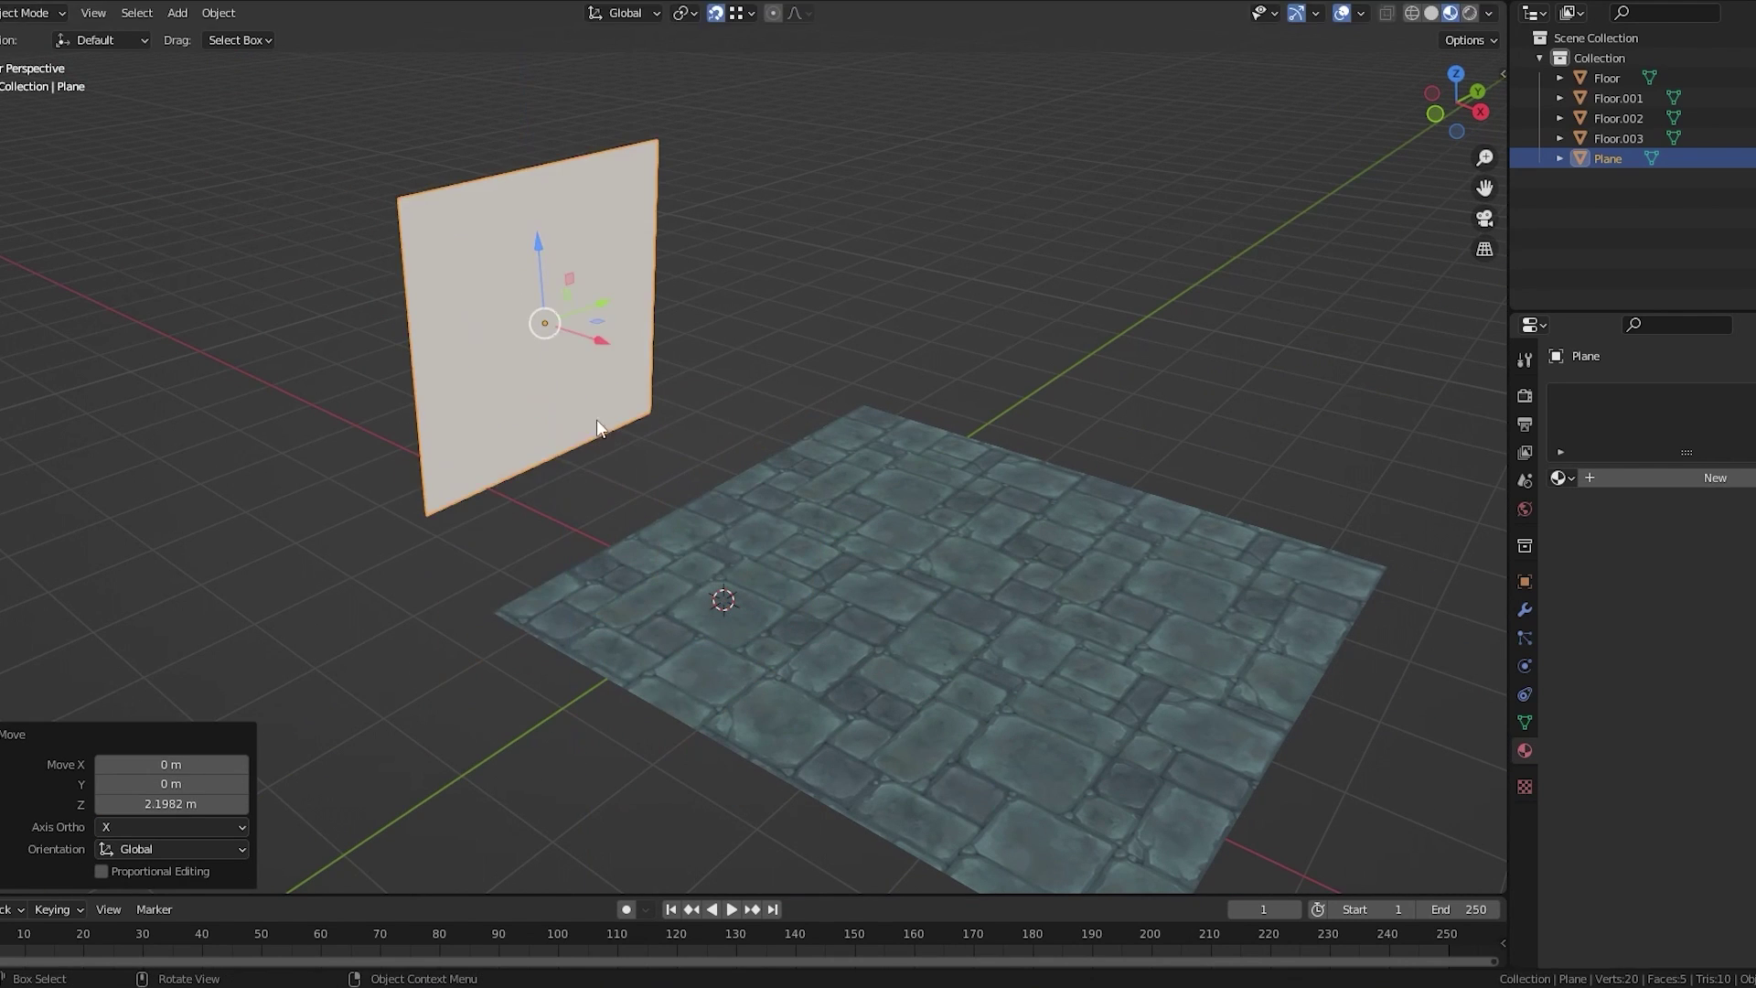
pyautogui.press('g')
pyautogui.press('z')
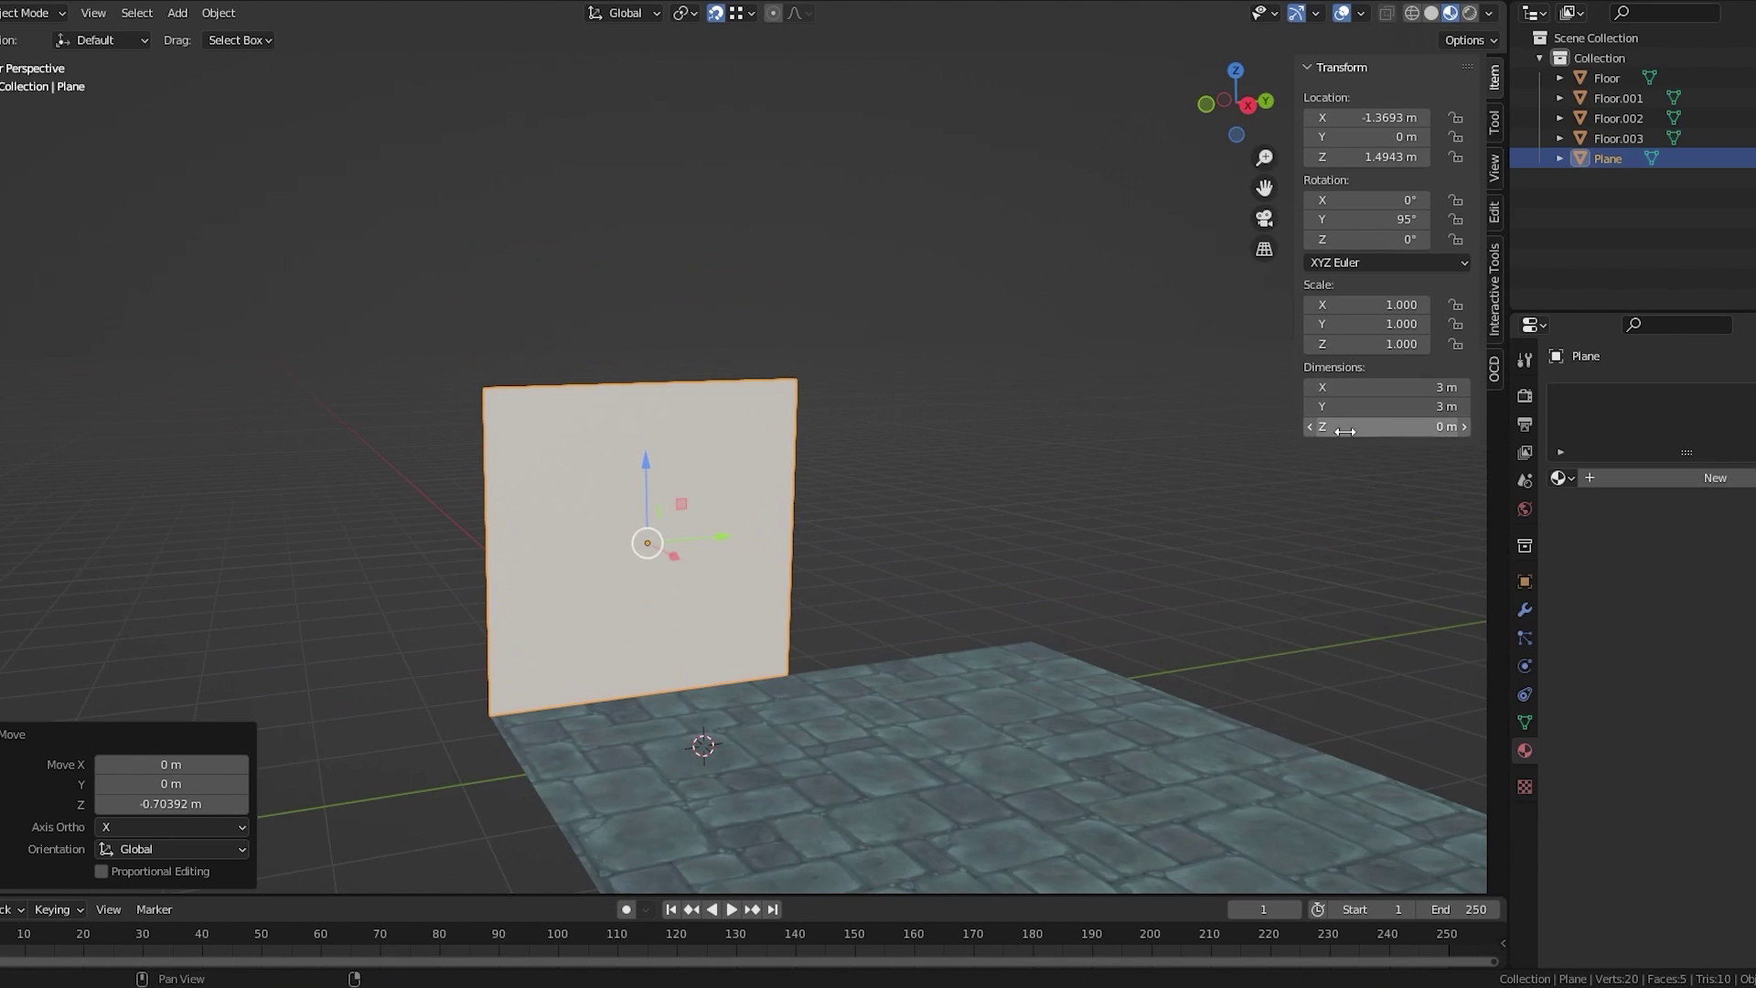
# Set the wall's X dimension to 5 m and settle its bottom onto the floor
pyautogui.moveTo(1386, 406)
pyautogui.mouseDown()
pyautogui.moveTo(1344, 406)
pyautogui.moveTo(1386, 406)
pyautogui.mouseUp()
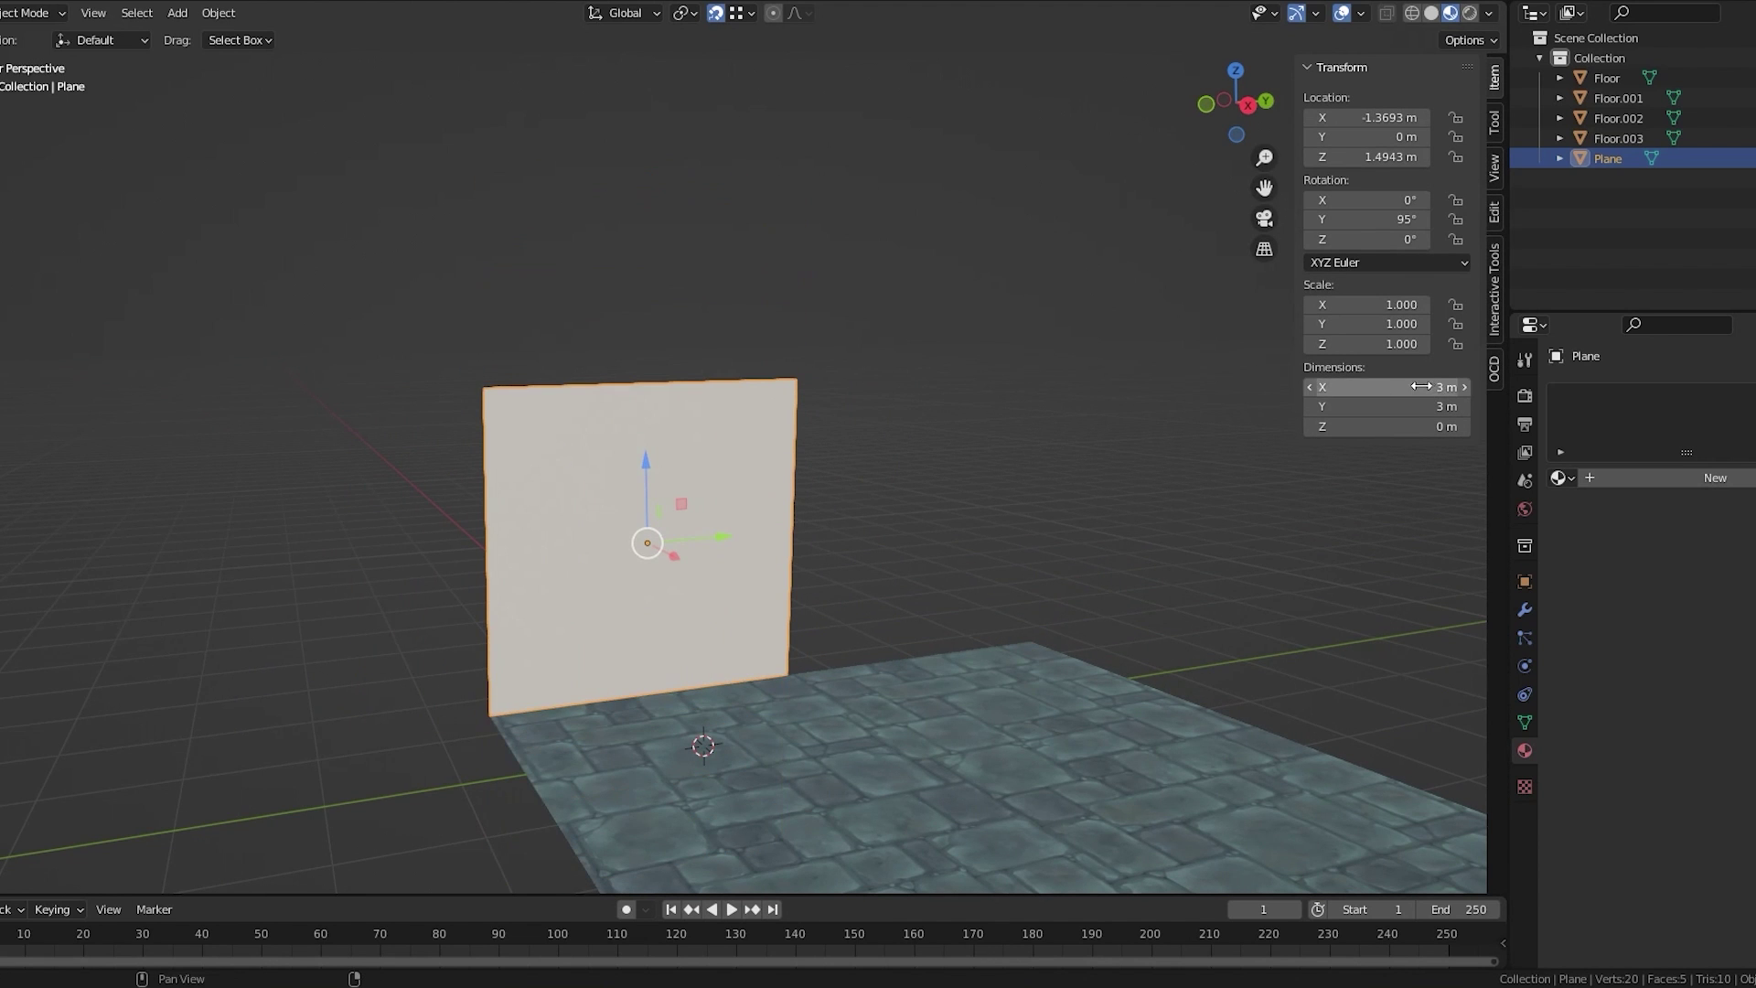
pyautogui.write('5')
pyautogui.press('Return')
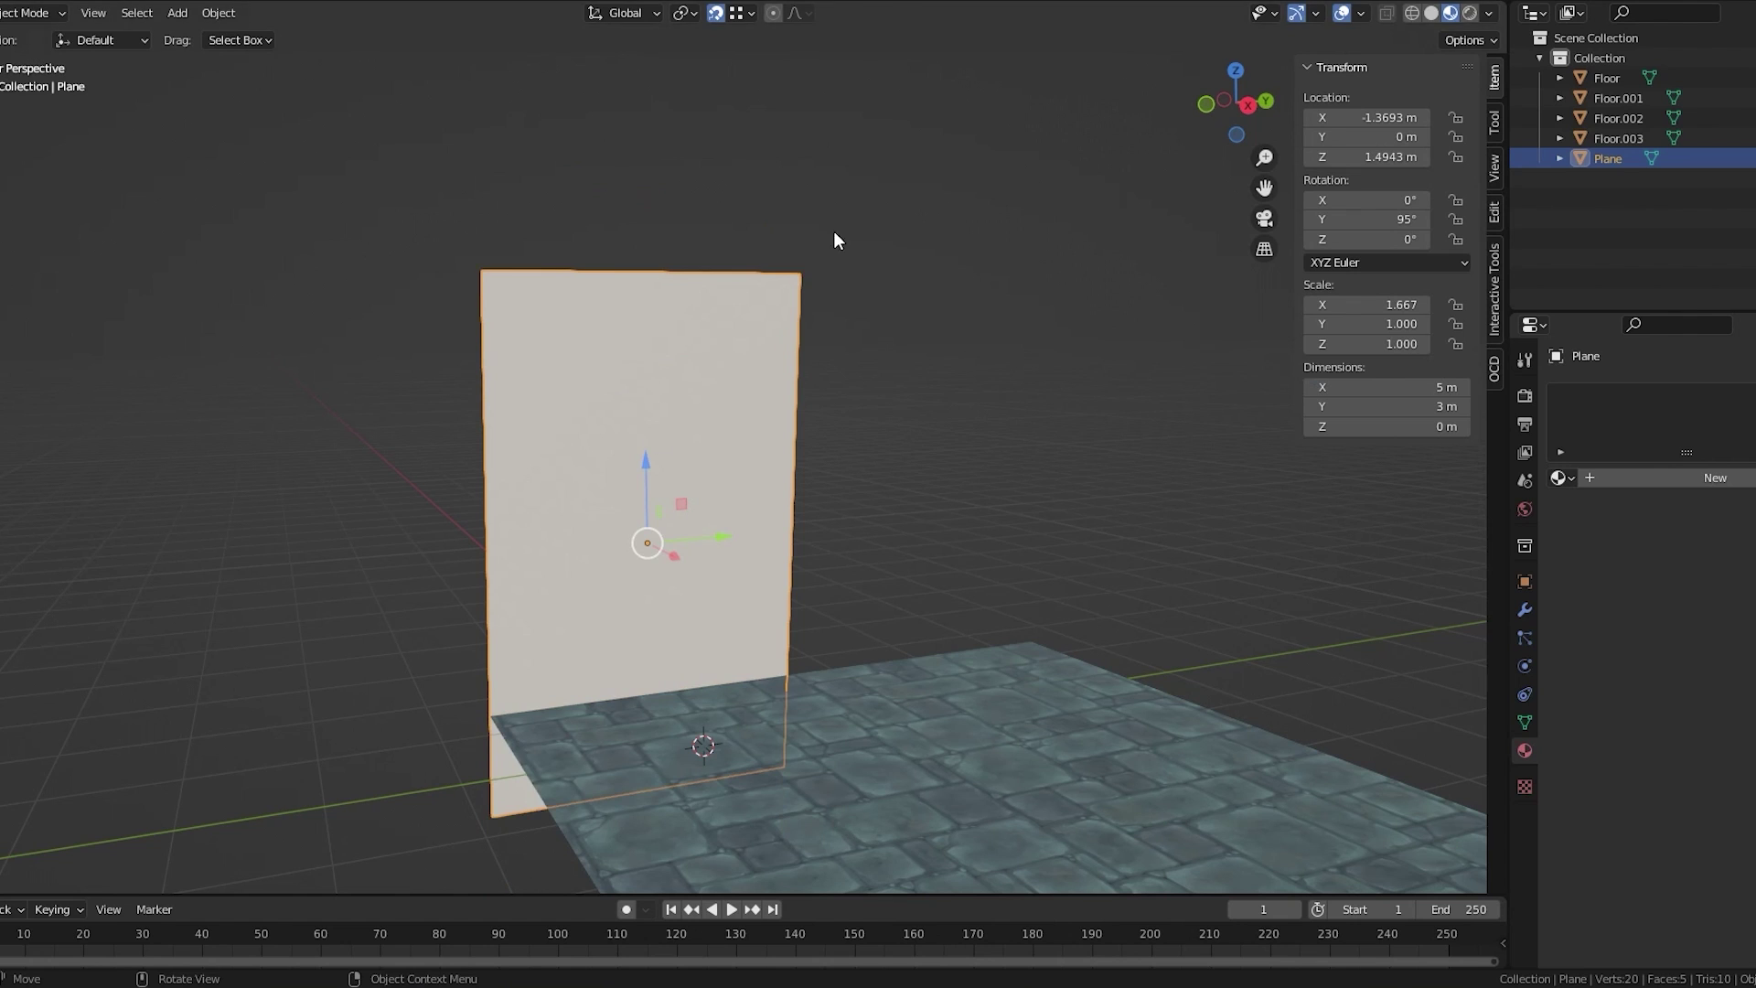
pyautogui.press('g')
pyautogui.press('z')
pyautogui.click(548, 239)
pyautogui.press('g')
pyautogui.press('z')
pyautogui.click(493, 753)
pyautogui.moveTo(494, 753); pyautogui.dragTo(380, 796, button='middle')
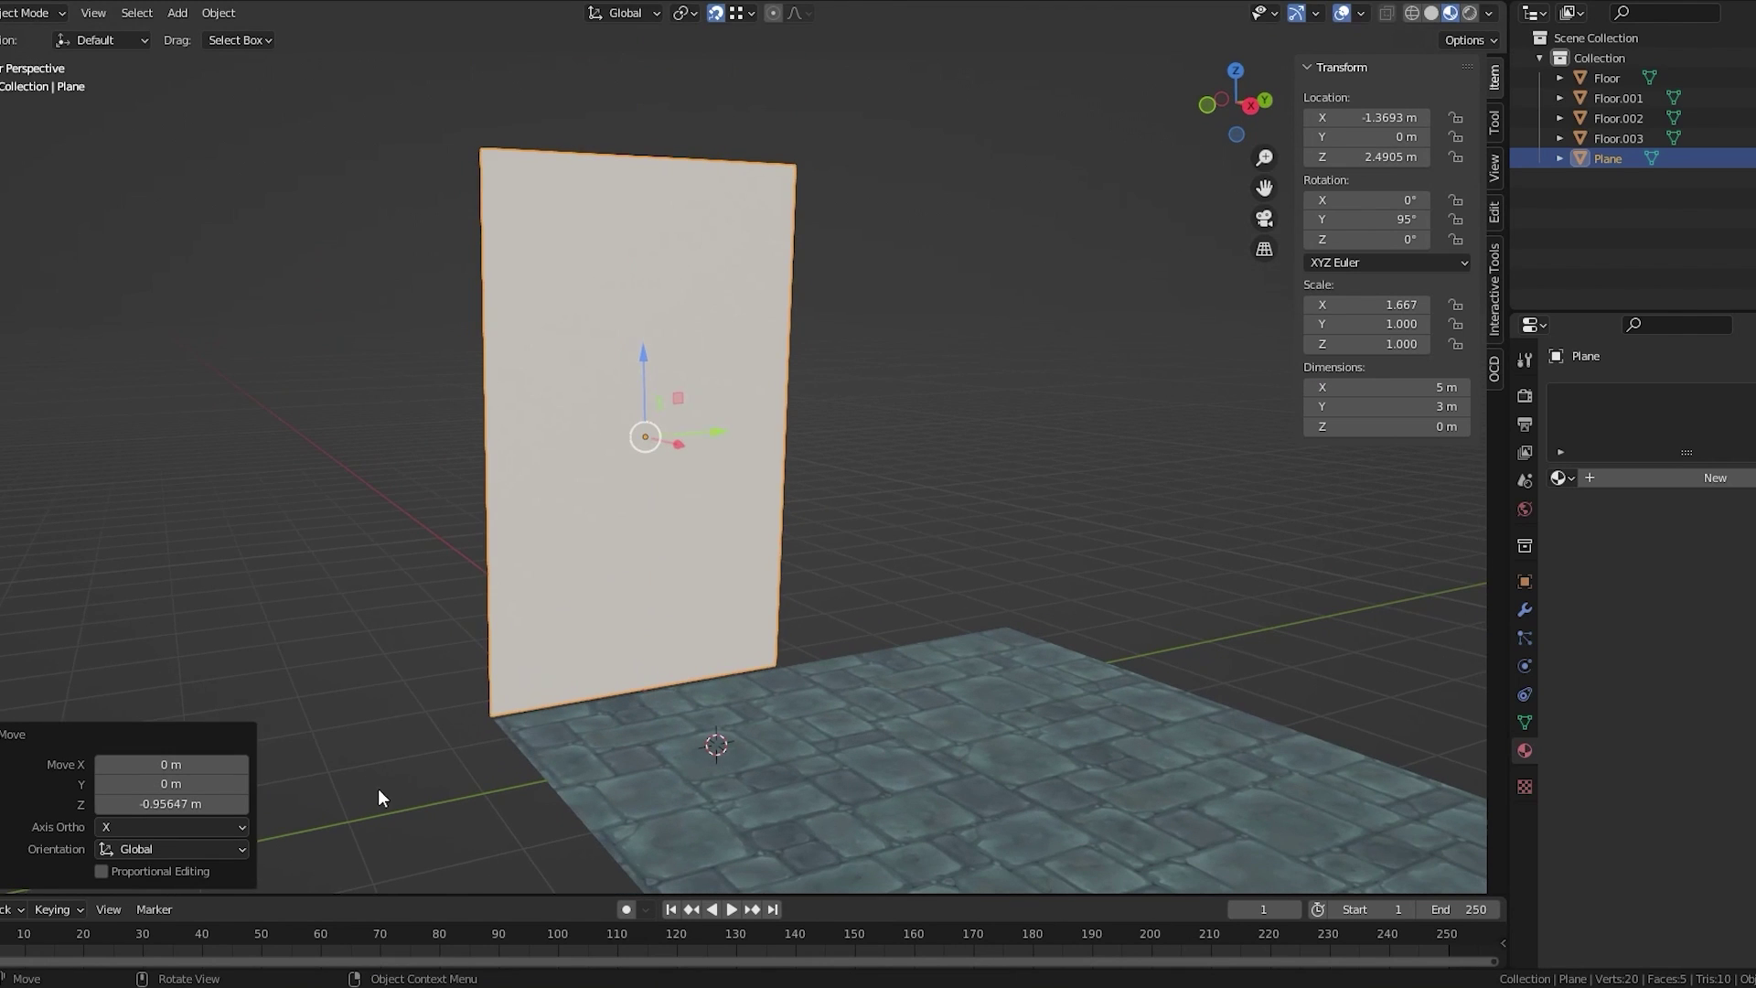
# Add an OrnamentedWall material using the ornaments_02_p7.png image texture as base colour
pyautogui.click(1650, 476)
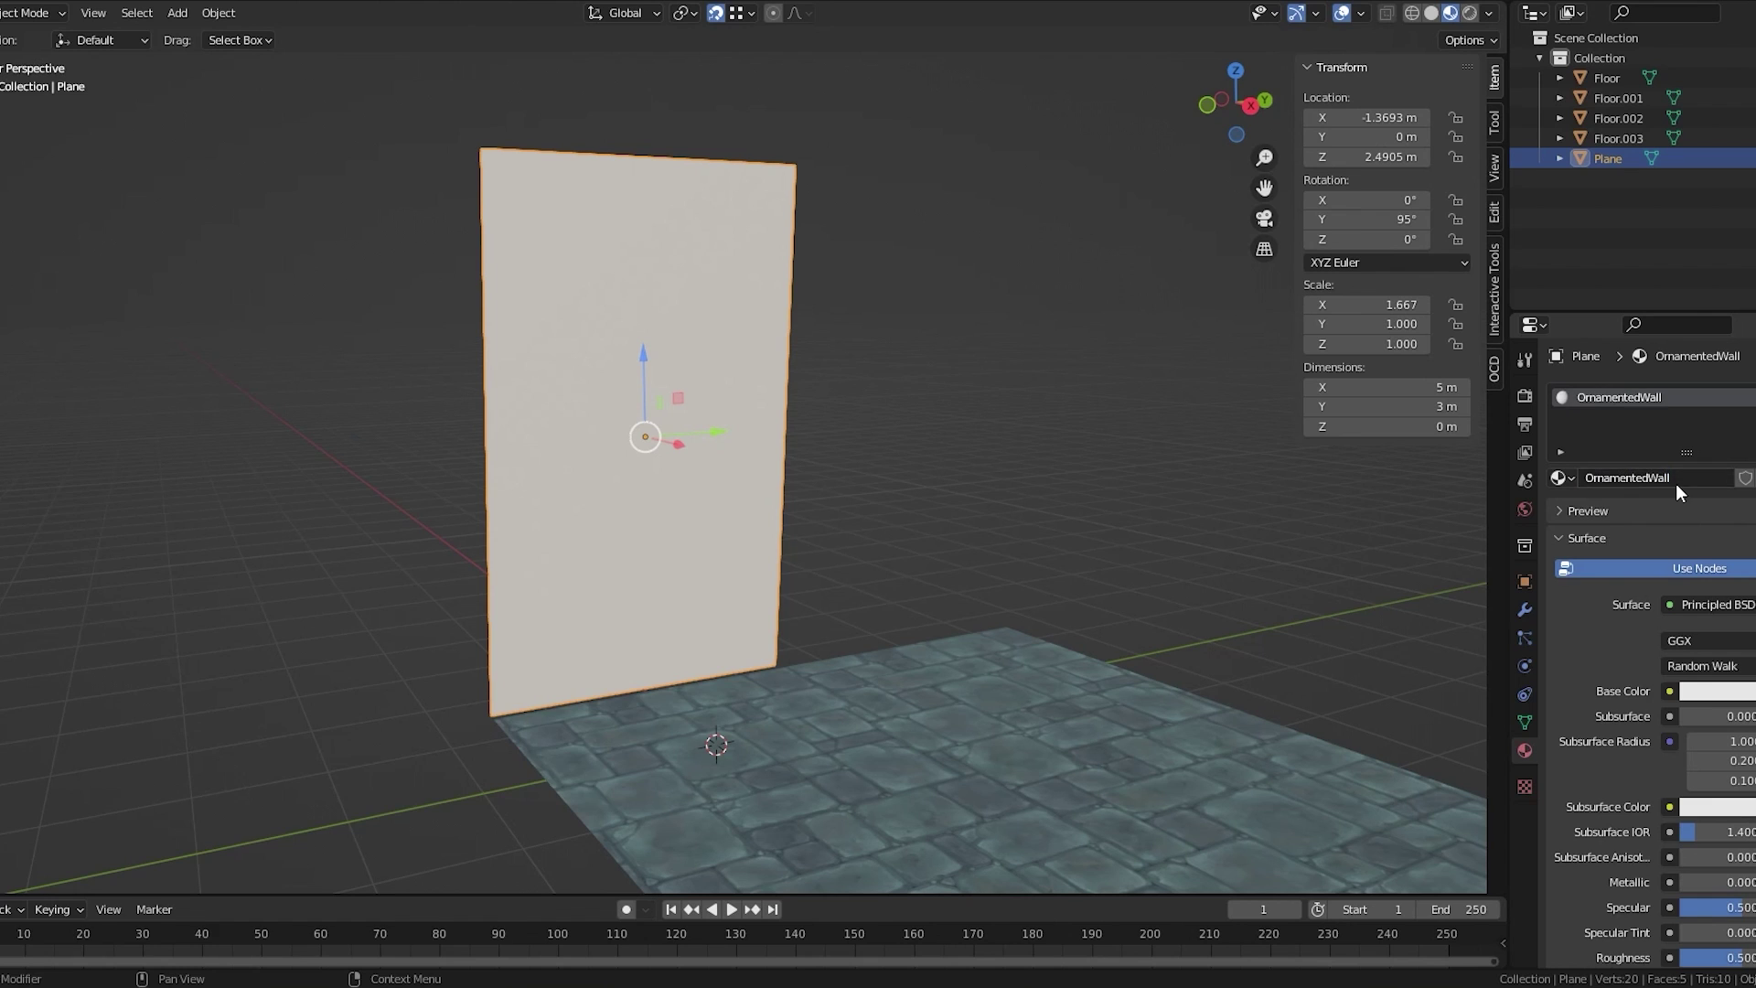
pyautogui.click(1669, 691)
pyautogui.click(1258, 507)
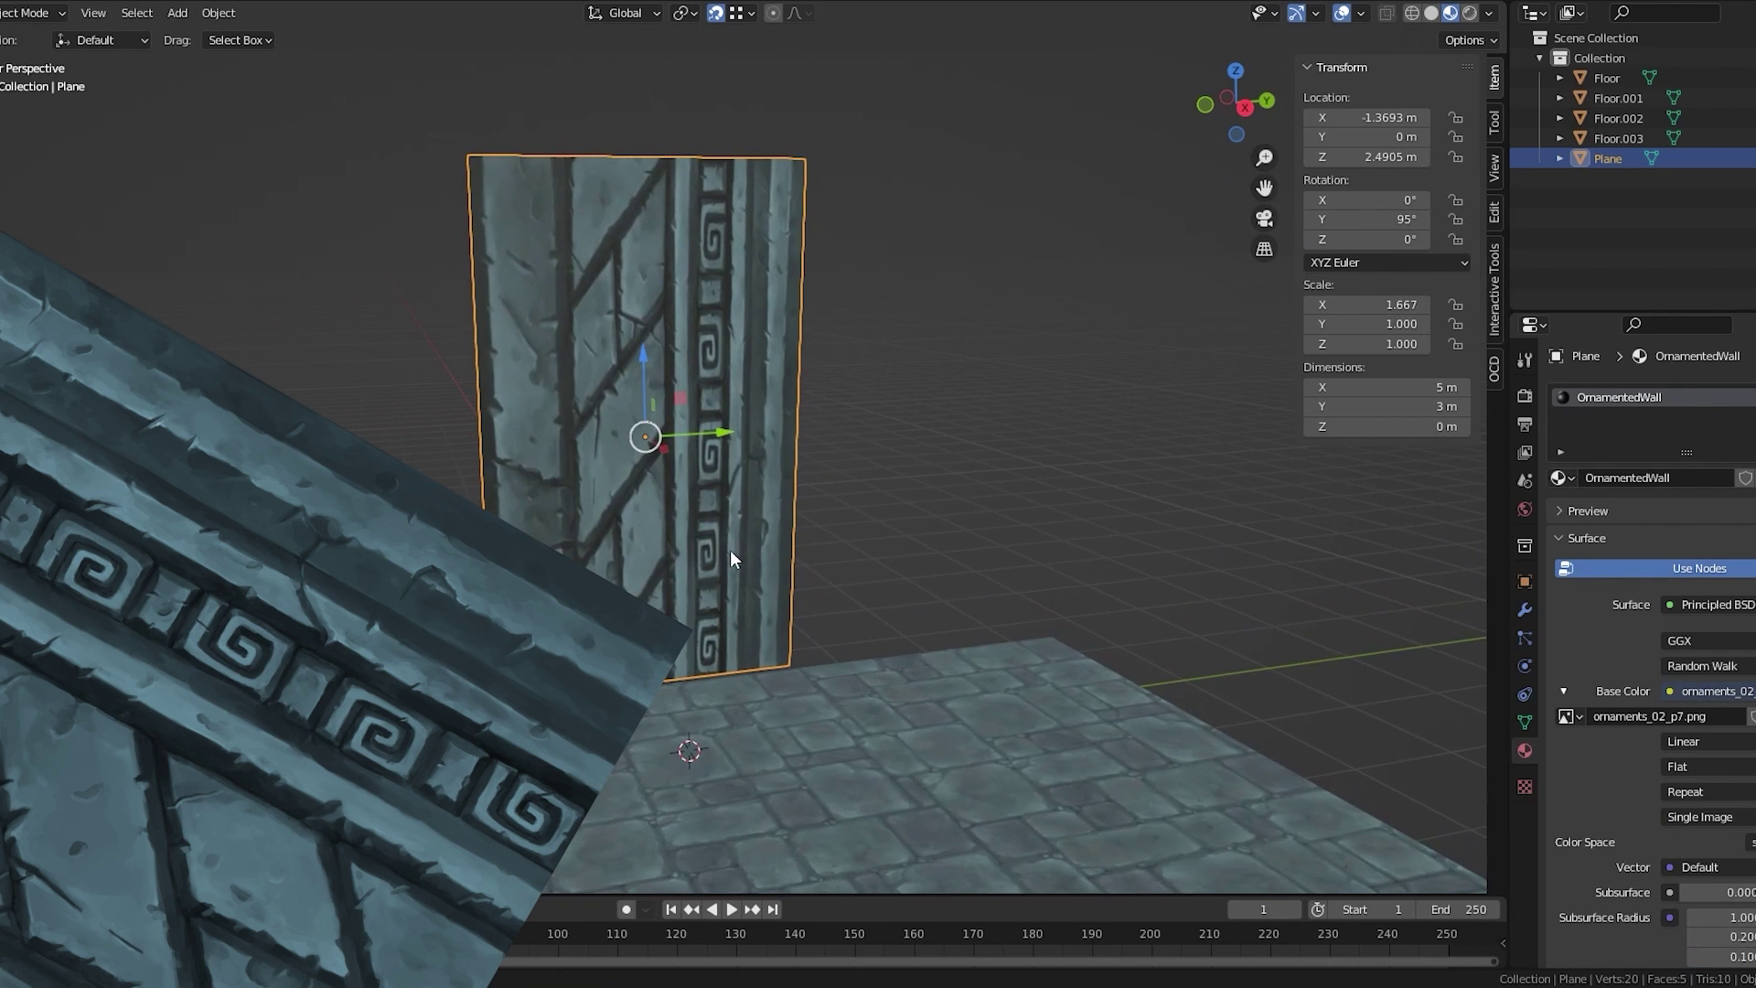
pyautogui.moveTo(730, 560); pyautogui.dragTo(439, 370, button='middle')
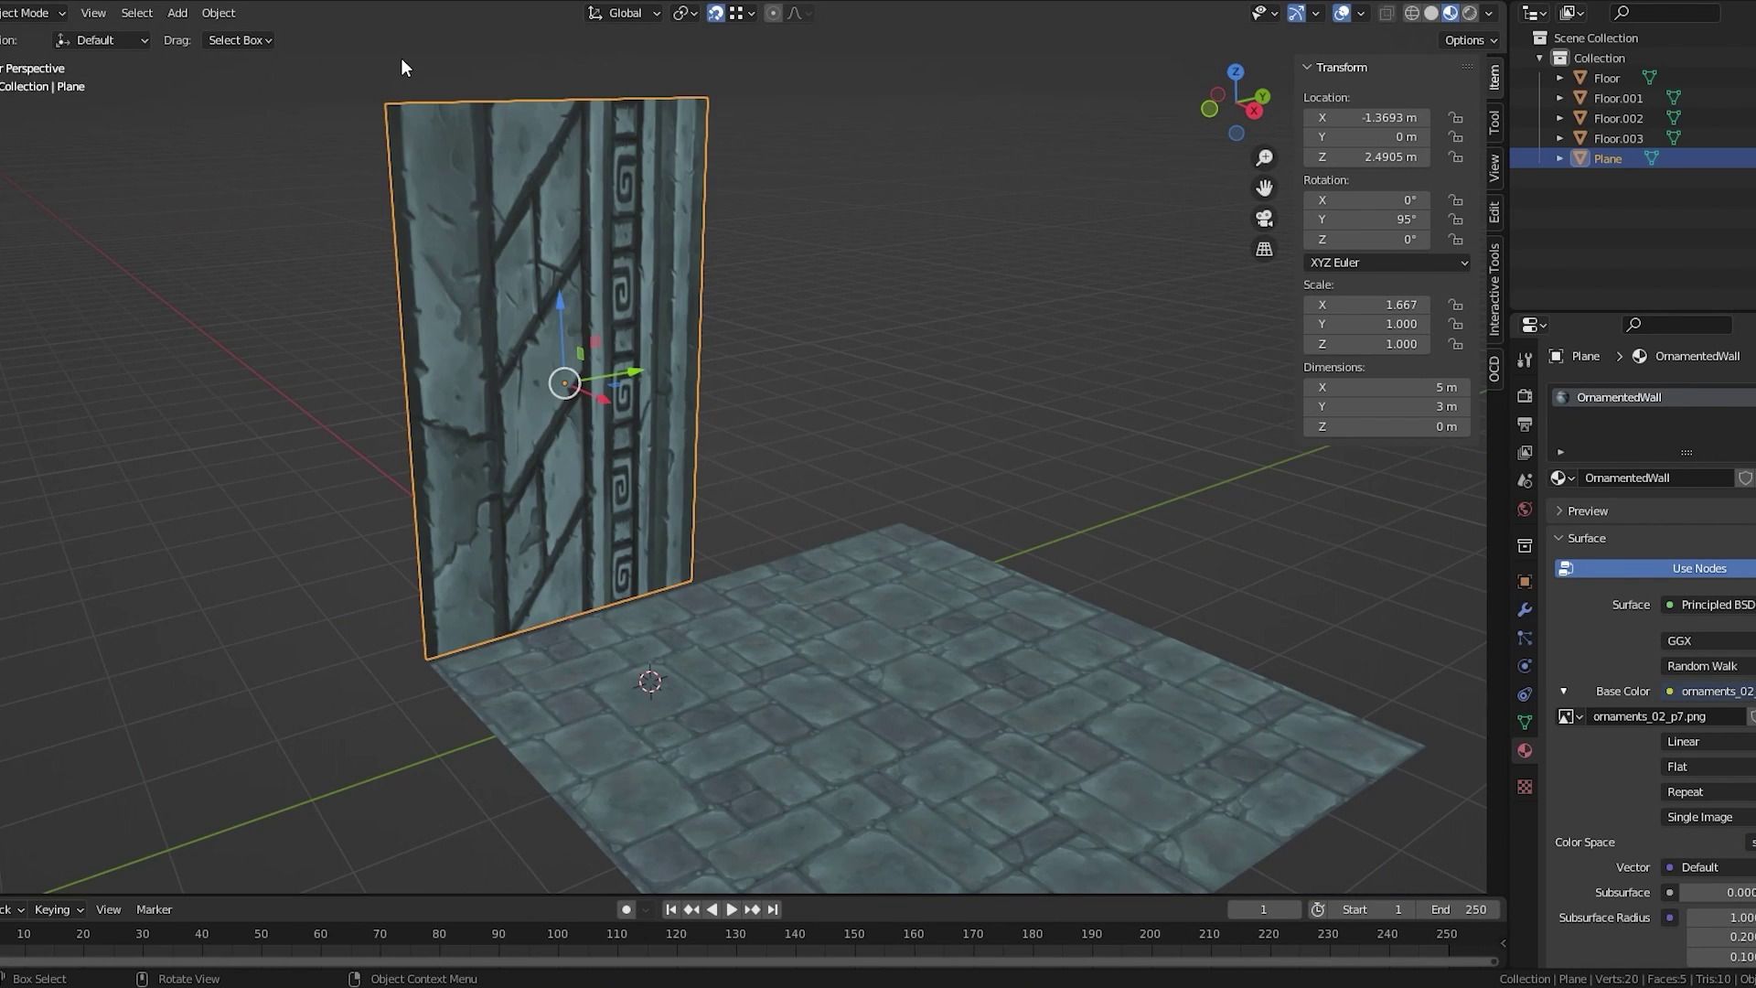
# Open the UV Editing layout, switch to Material Preview shading and widen the UV area
pyautogui.click(400, 5)
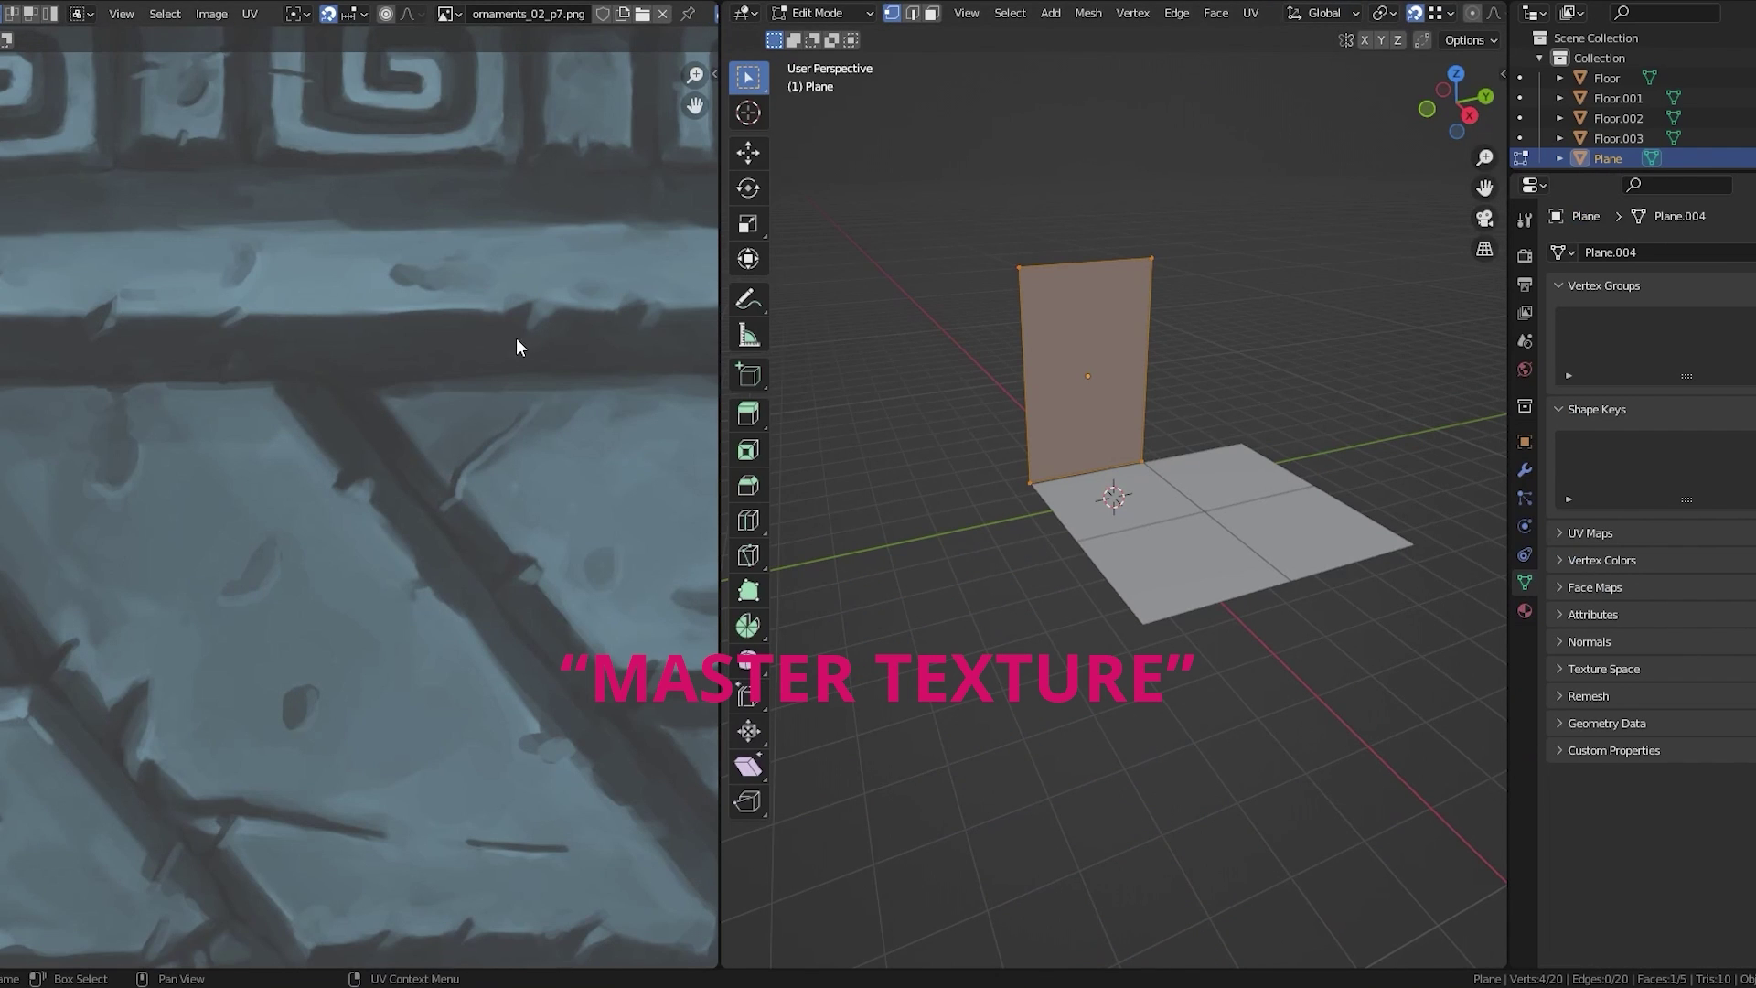
pyautogui.scroll(-1, 1128, 358)
pyautogui.moveTo(1310, 58); pyautogui.dragTo(1253, 144, button='middle')
pyautogui.press('z')
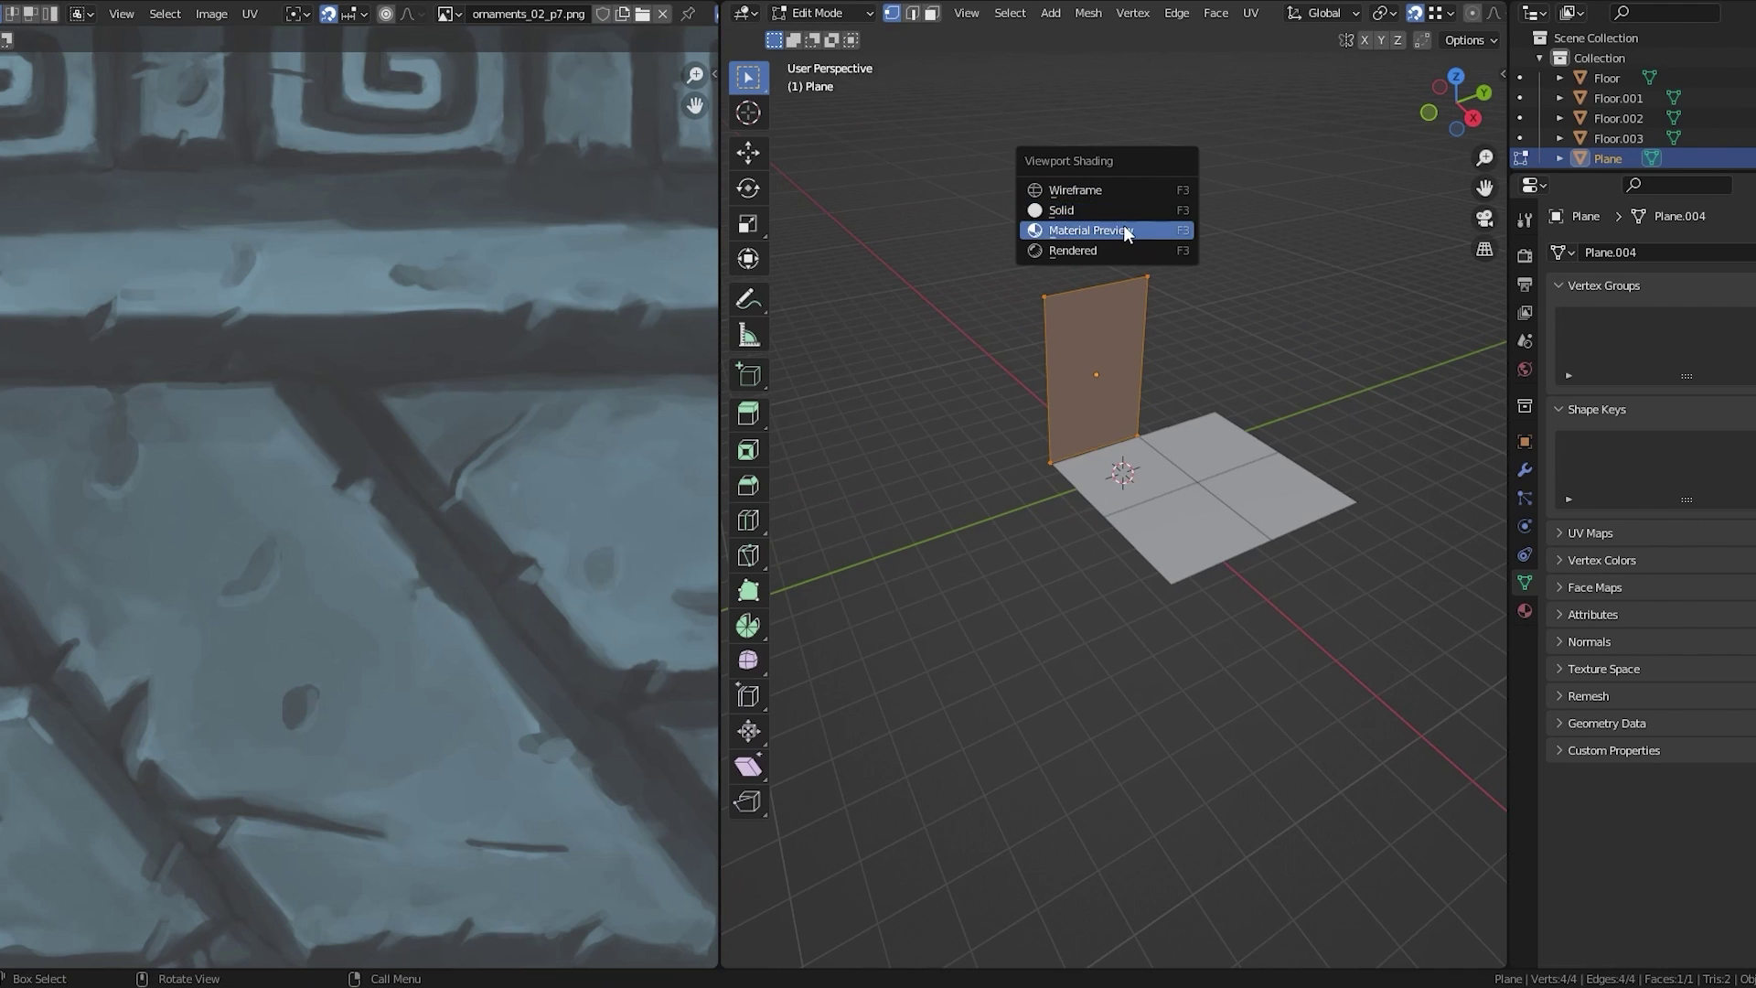
pyautogui.click(1123, 225)
pyautogui.scroll(3, 1088, 306)
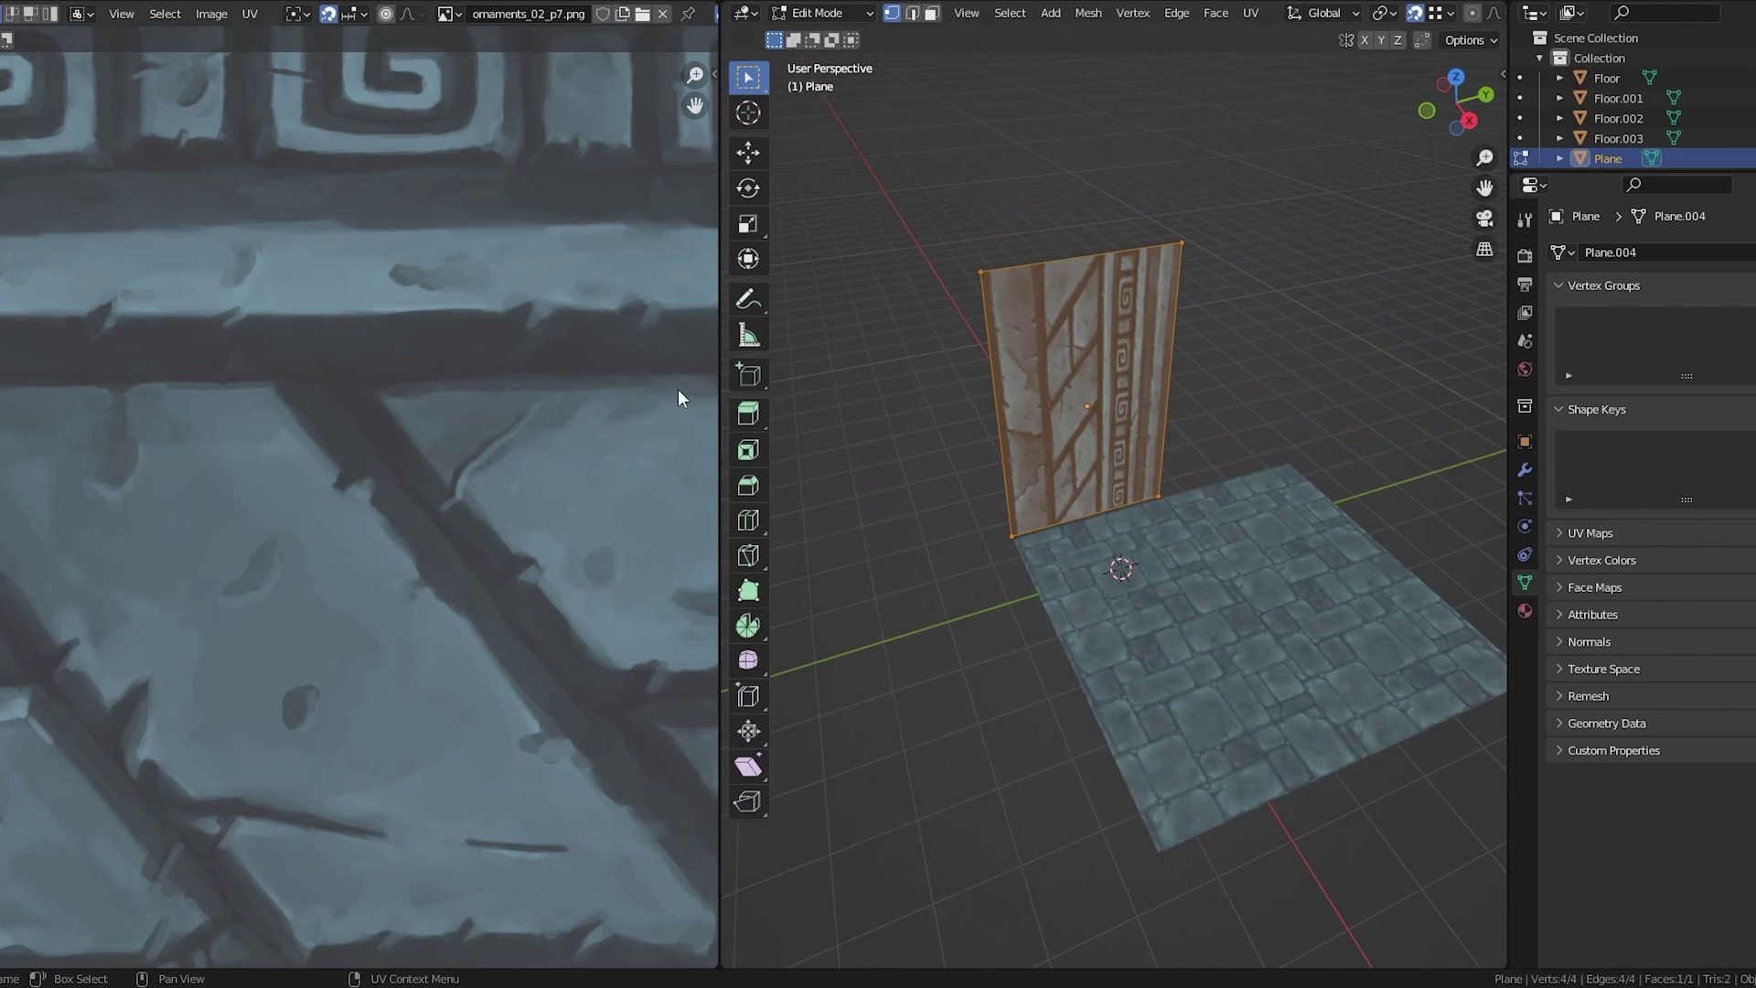
pyautogui.moveTo(720, 390); pyautogui.dragTo(810, 391)
pyautogui.scroll(-4, 444, 366)
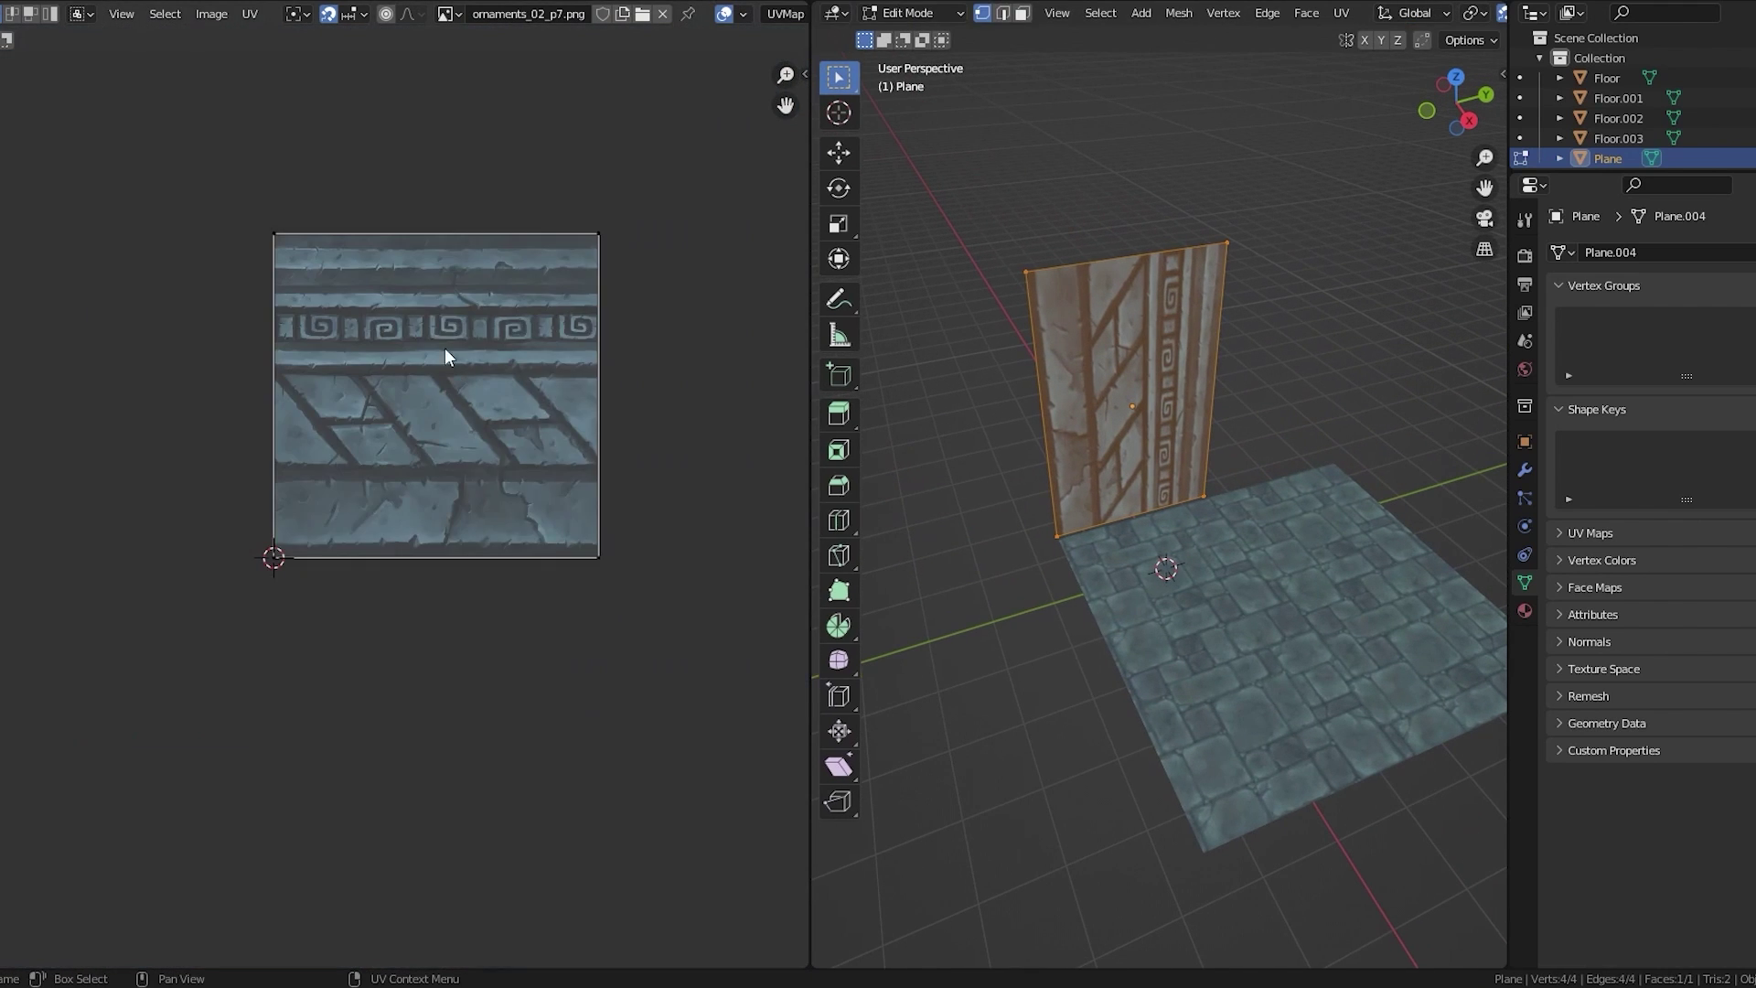
pyautogui.scroll(2, 366, 302)
# Box-select the wall's UV face and Unwrap it onto the texture
pyautogui.moveTo(126, 89); pyautogui.dragTo(808, 804)
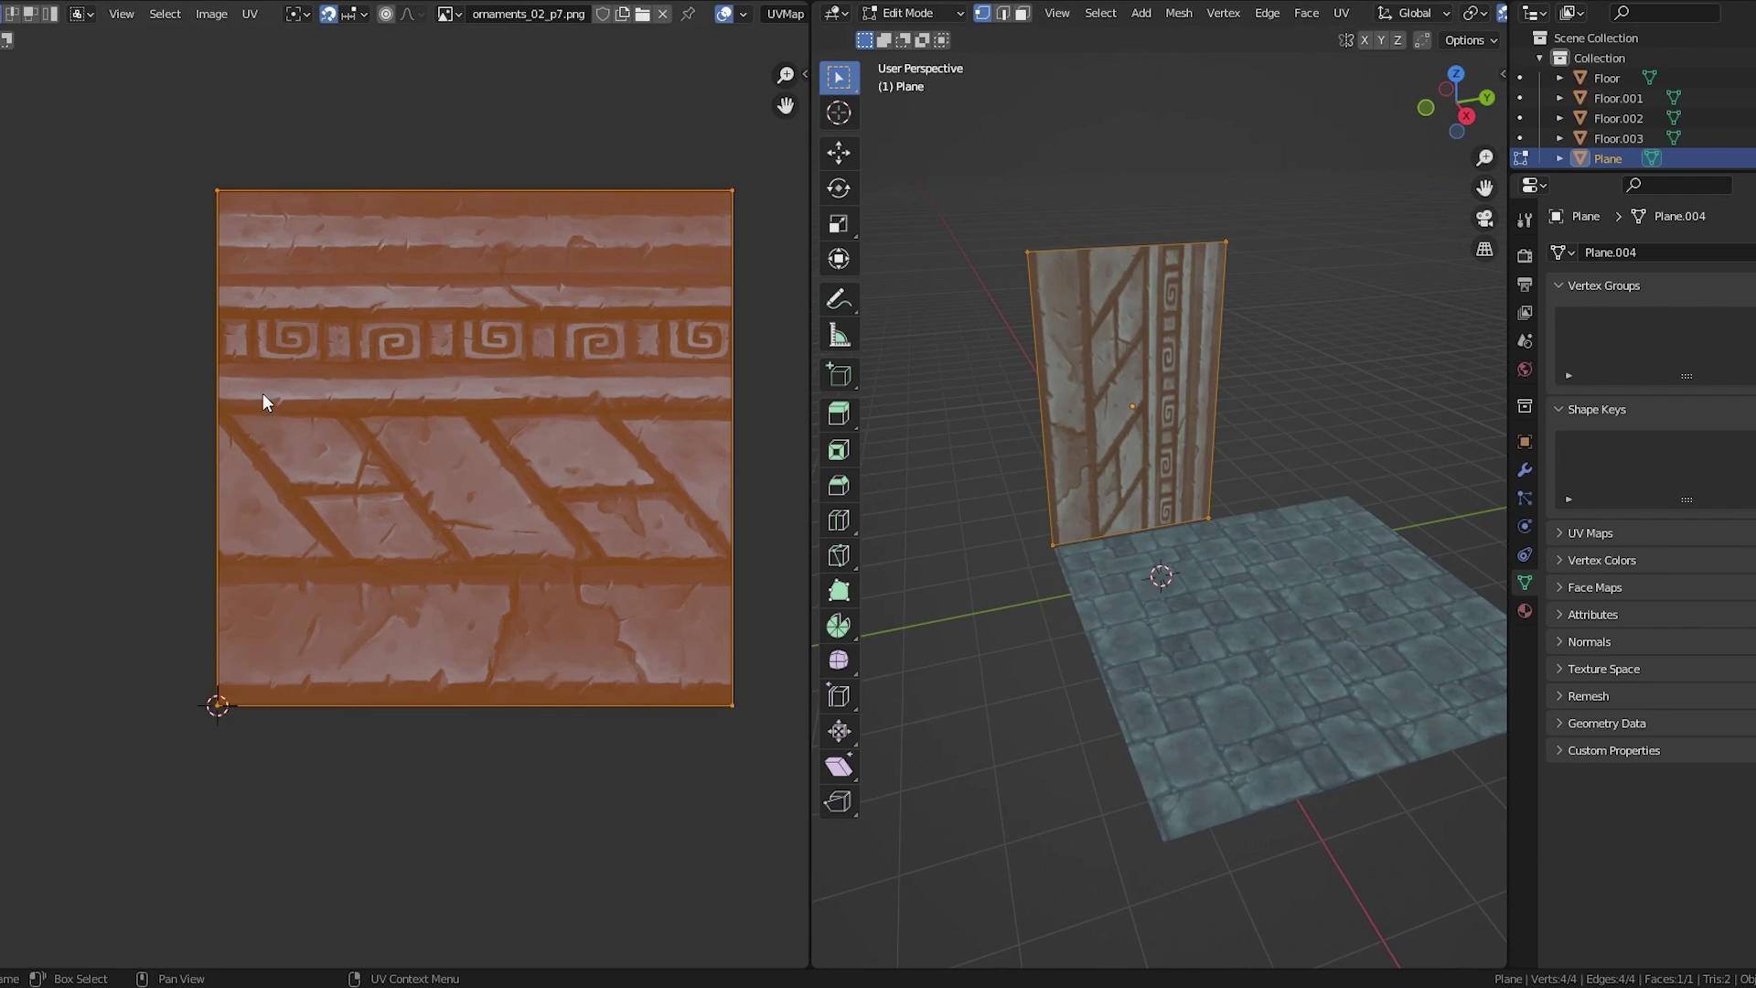
pyautogui.press('u')
pyautogui.click(1101, 379)
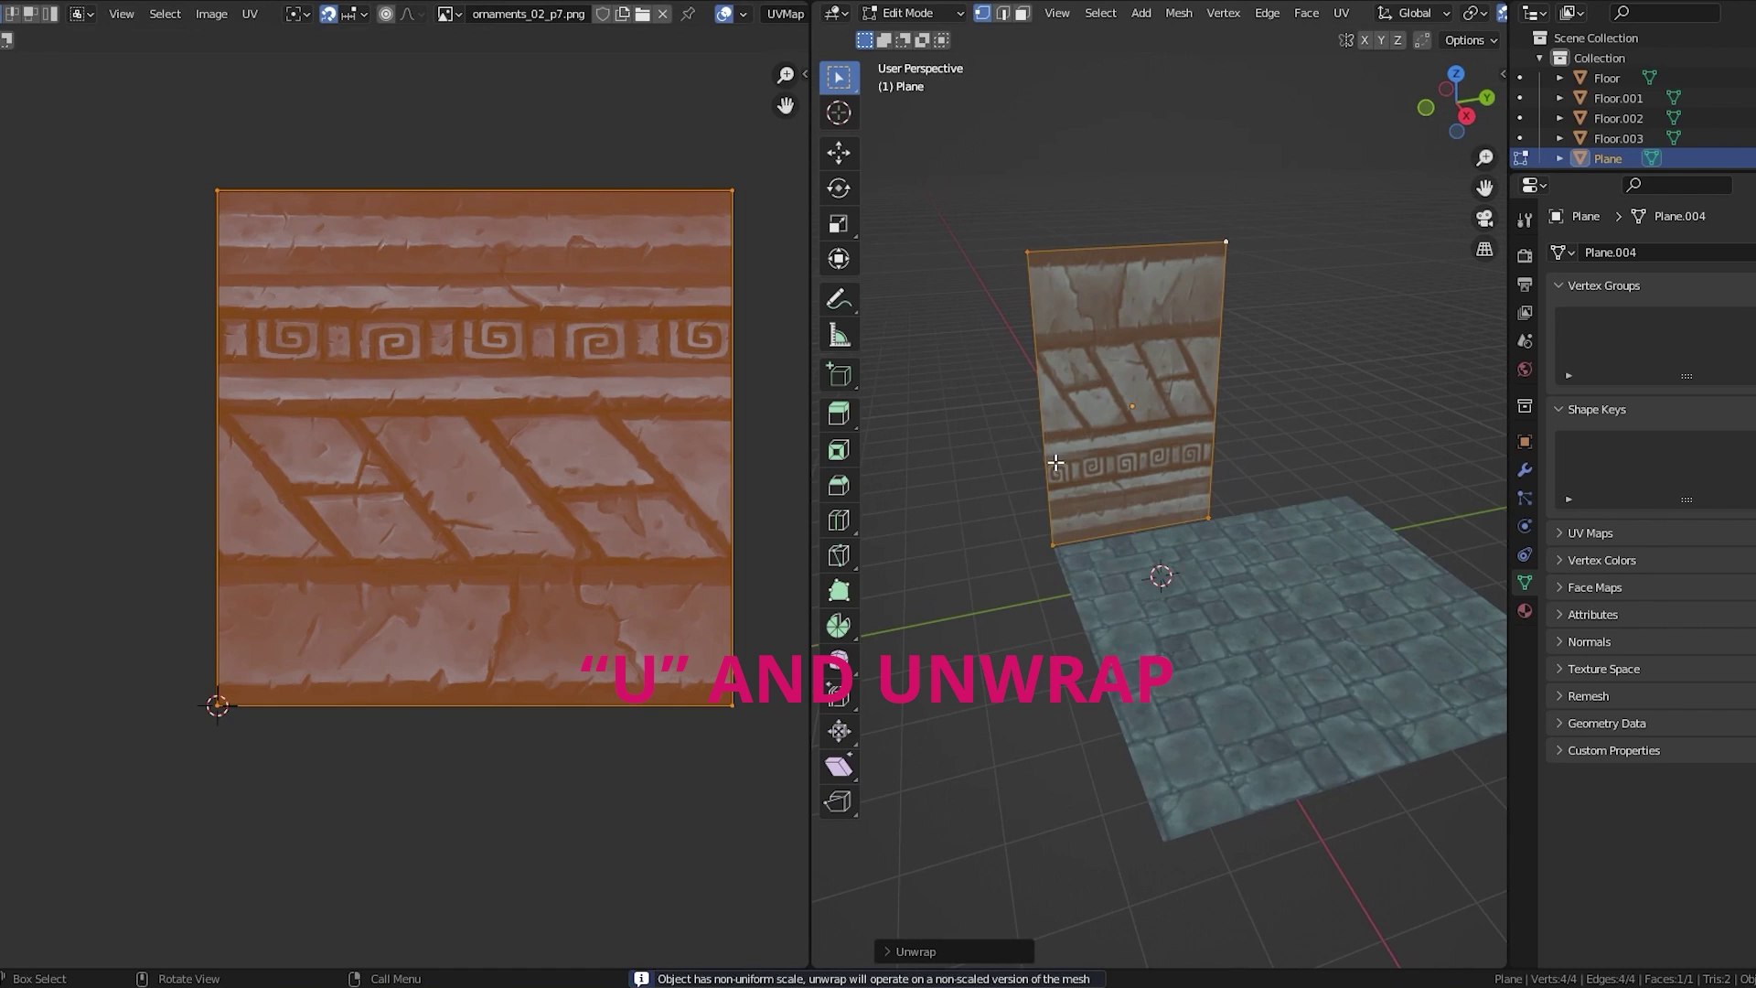
pyautogui.moveTo(1056, 462); pyautogui.dragTo(1049, 423, button='middle')
pyautogui.scroll(3, 1049, 423)
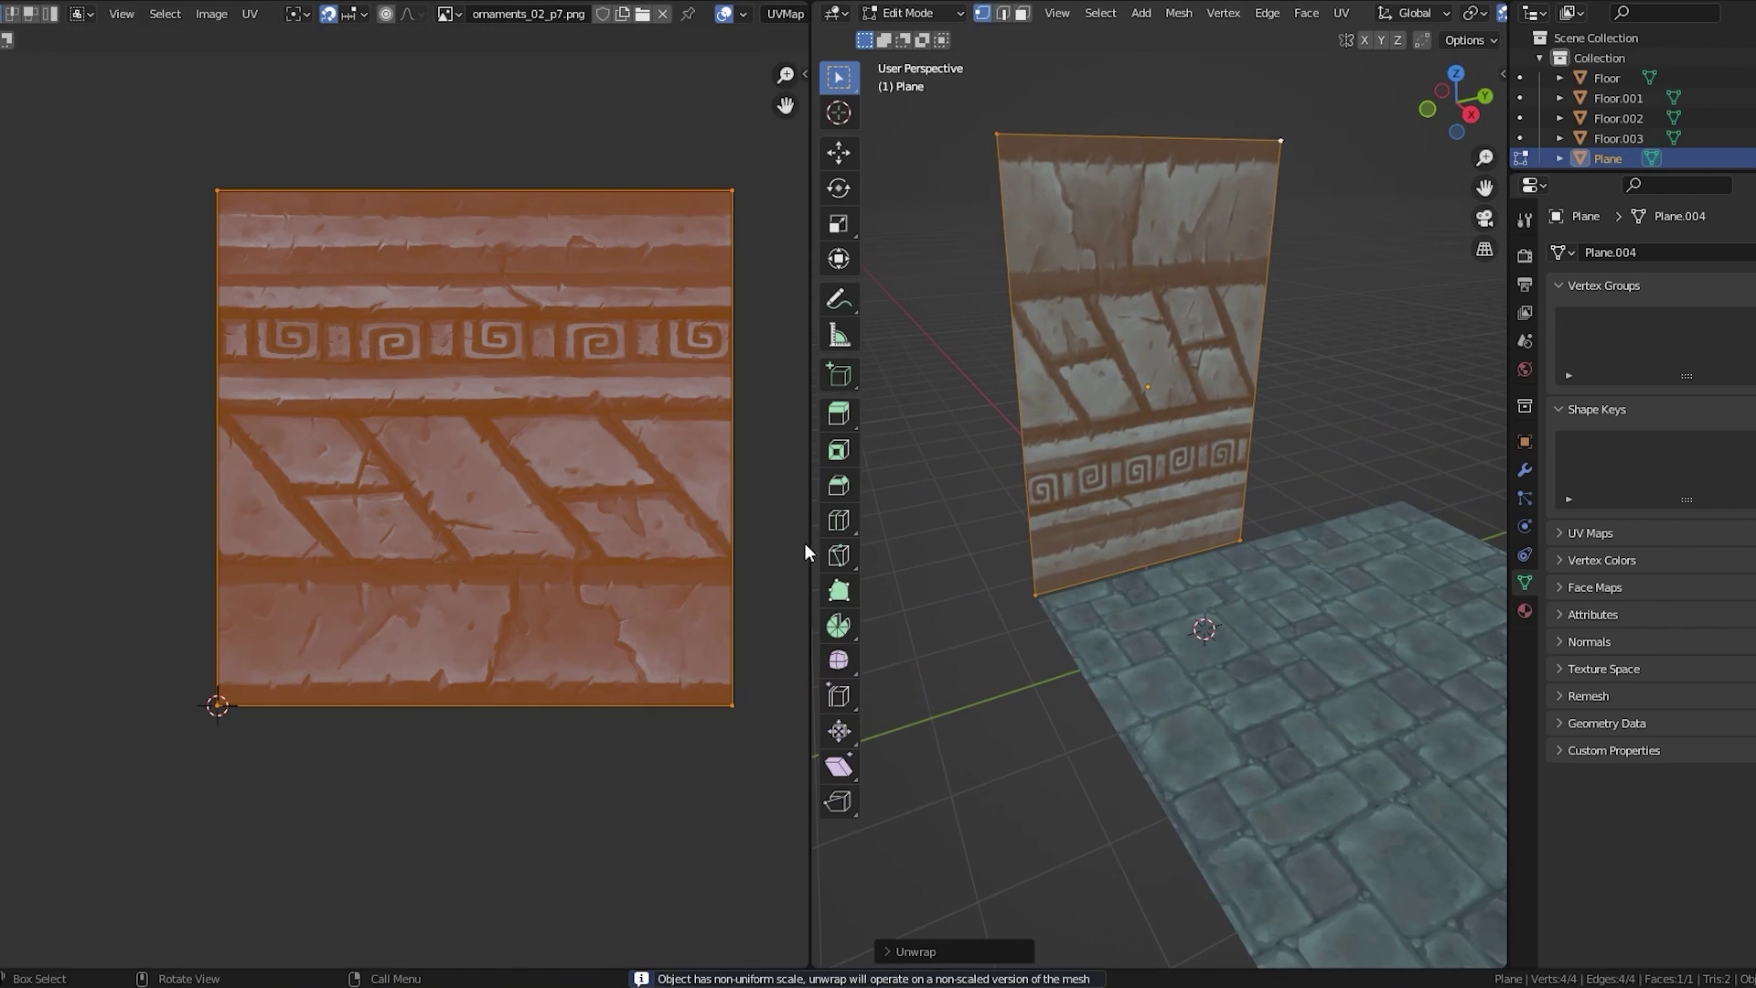
# Switch to edge selection and select only the bottom edge of the UV layout
pyautogui.click(476, 134)
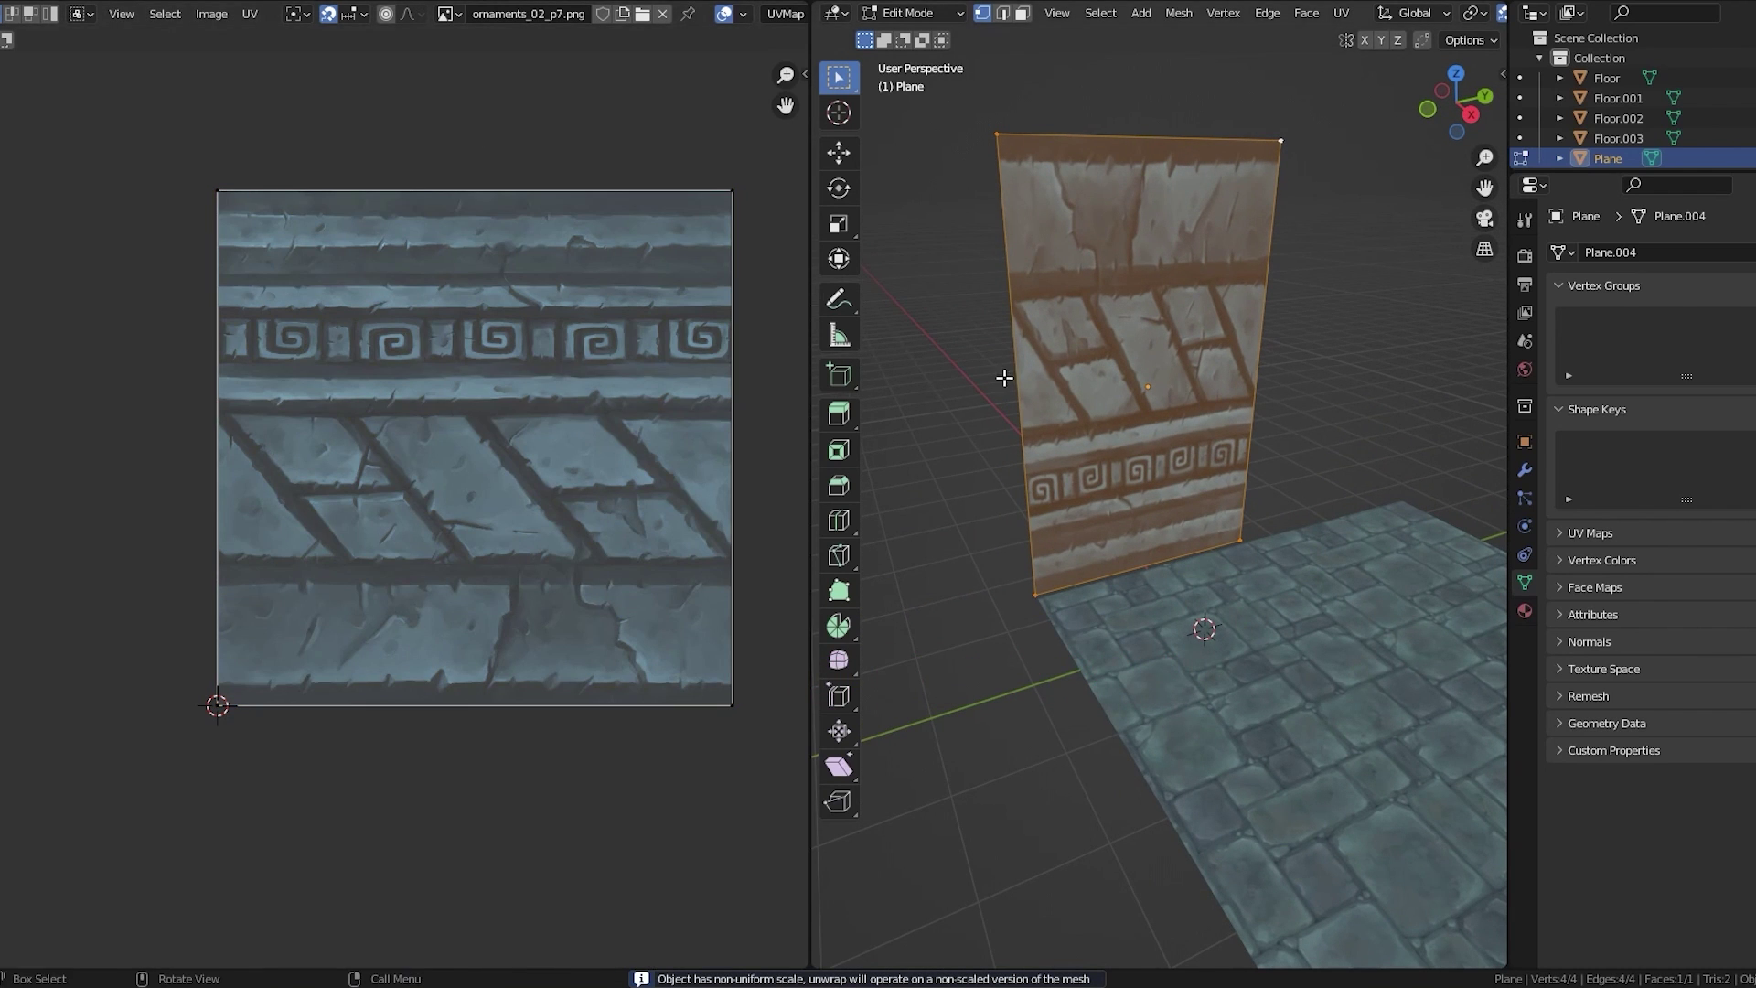
pyautogui.moveTo(1004, 377); pyautogui.dragTo(1114, 318, button='middle')
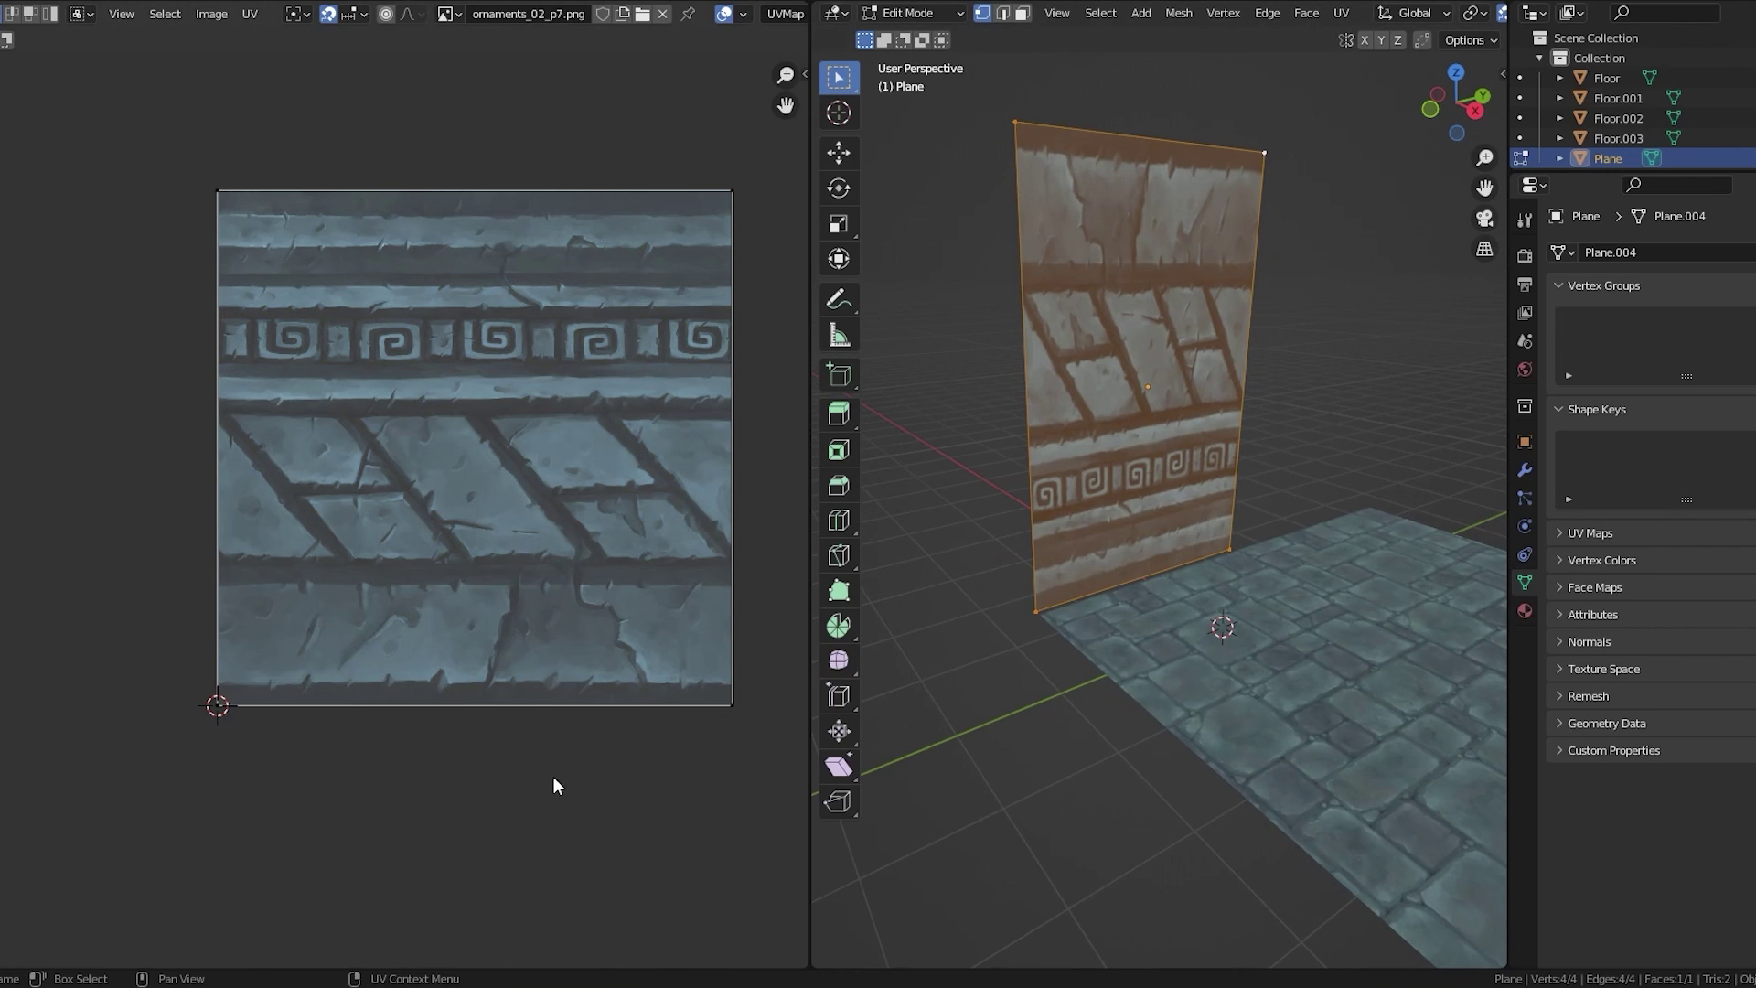
pyautogui.click(1124, 587)
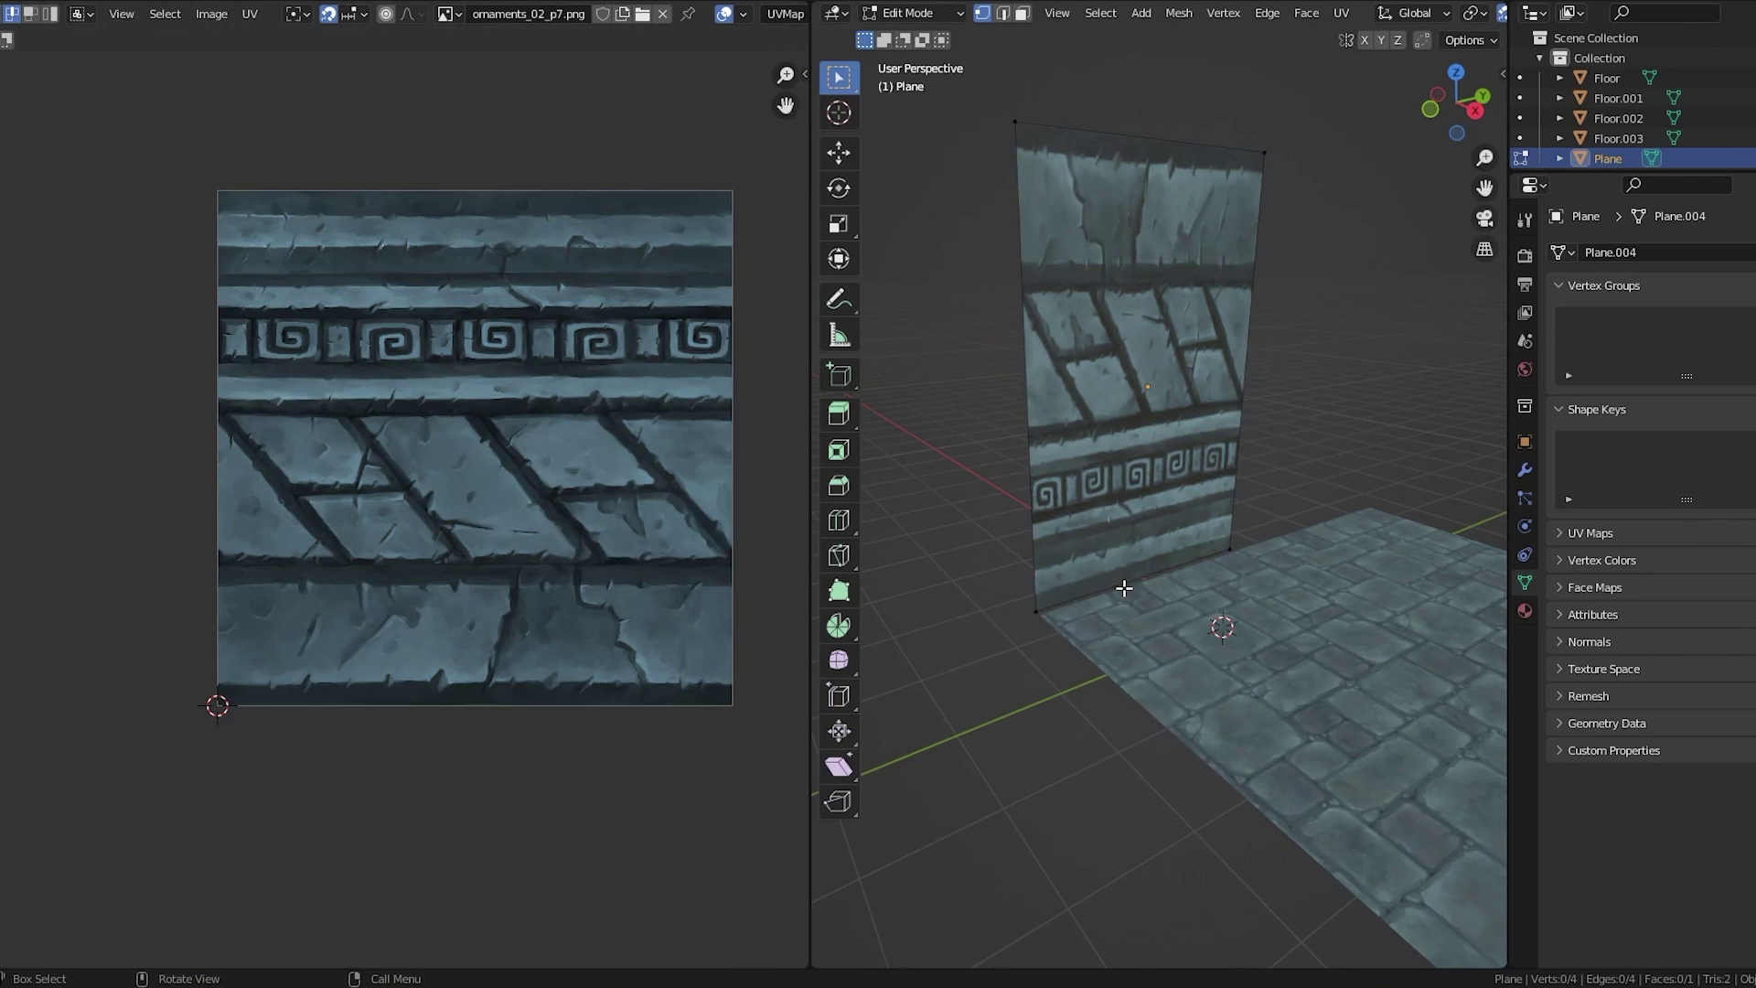
pyautogui.moveTo(1120, 583); pyautogui.dragTo(1067, 538, button='middle')
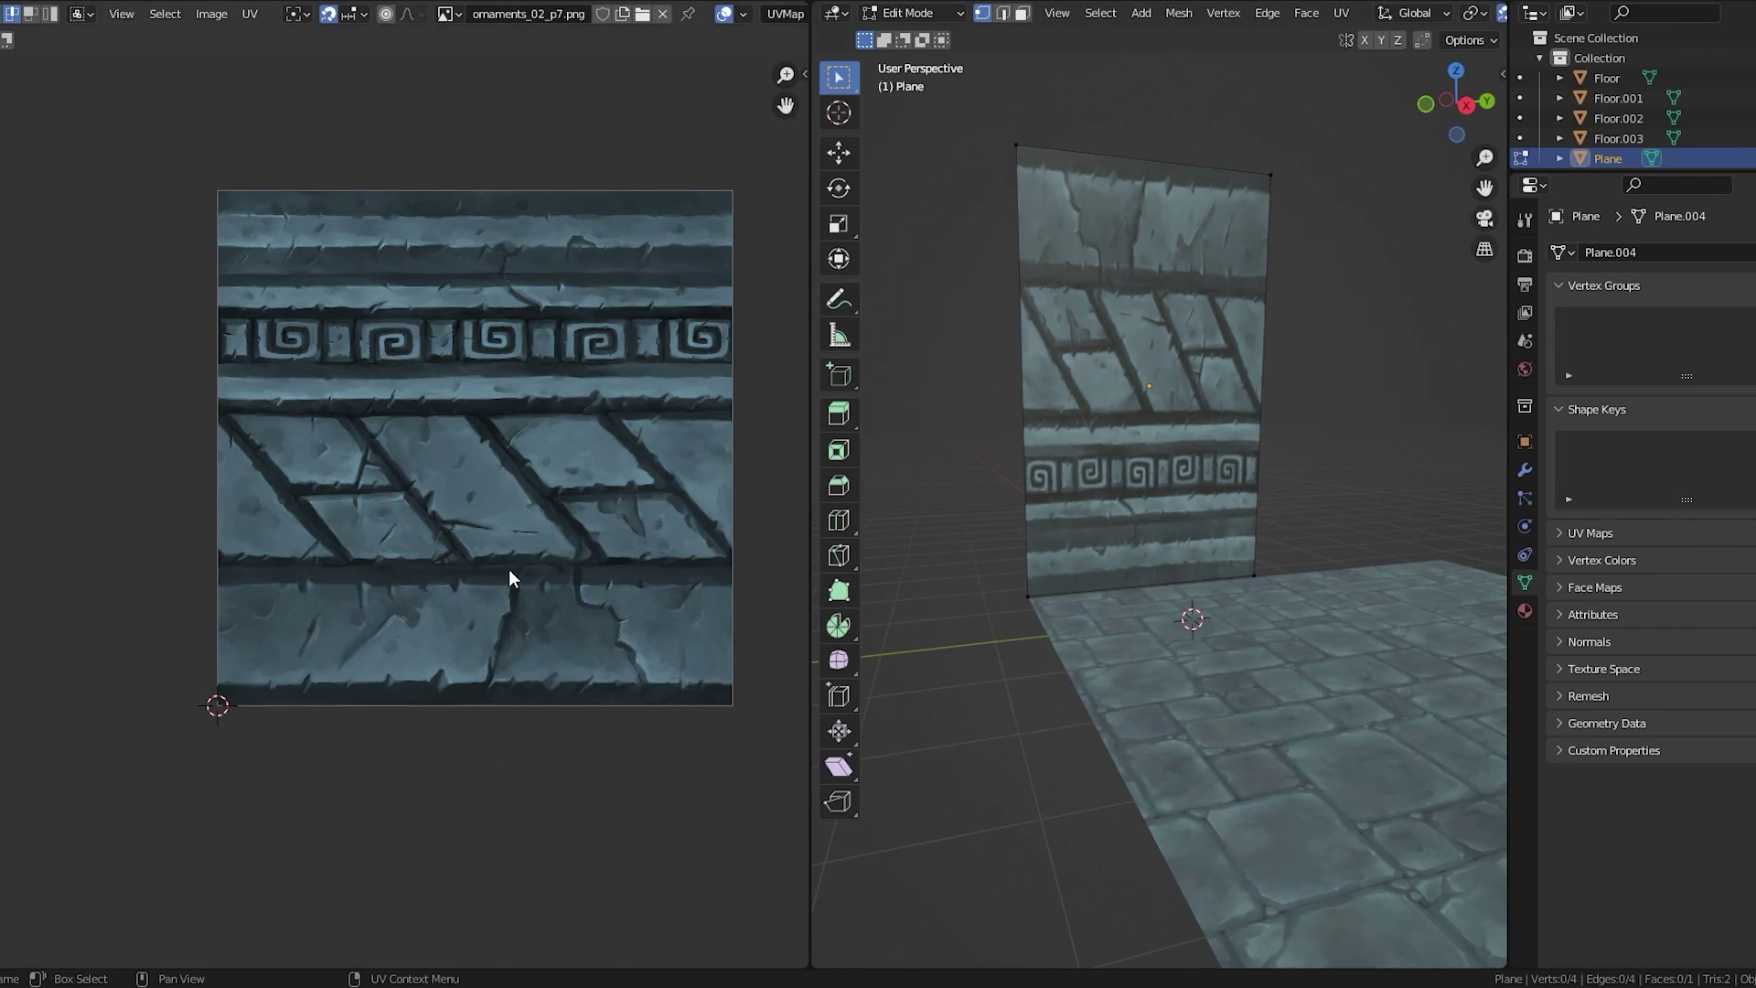
pyautogui.press('a')
pyautogui.press('2')
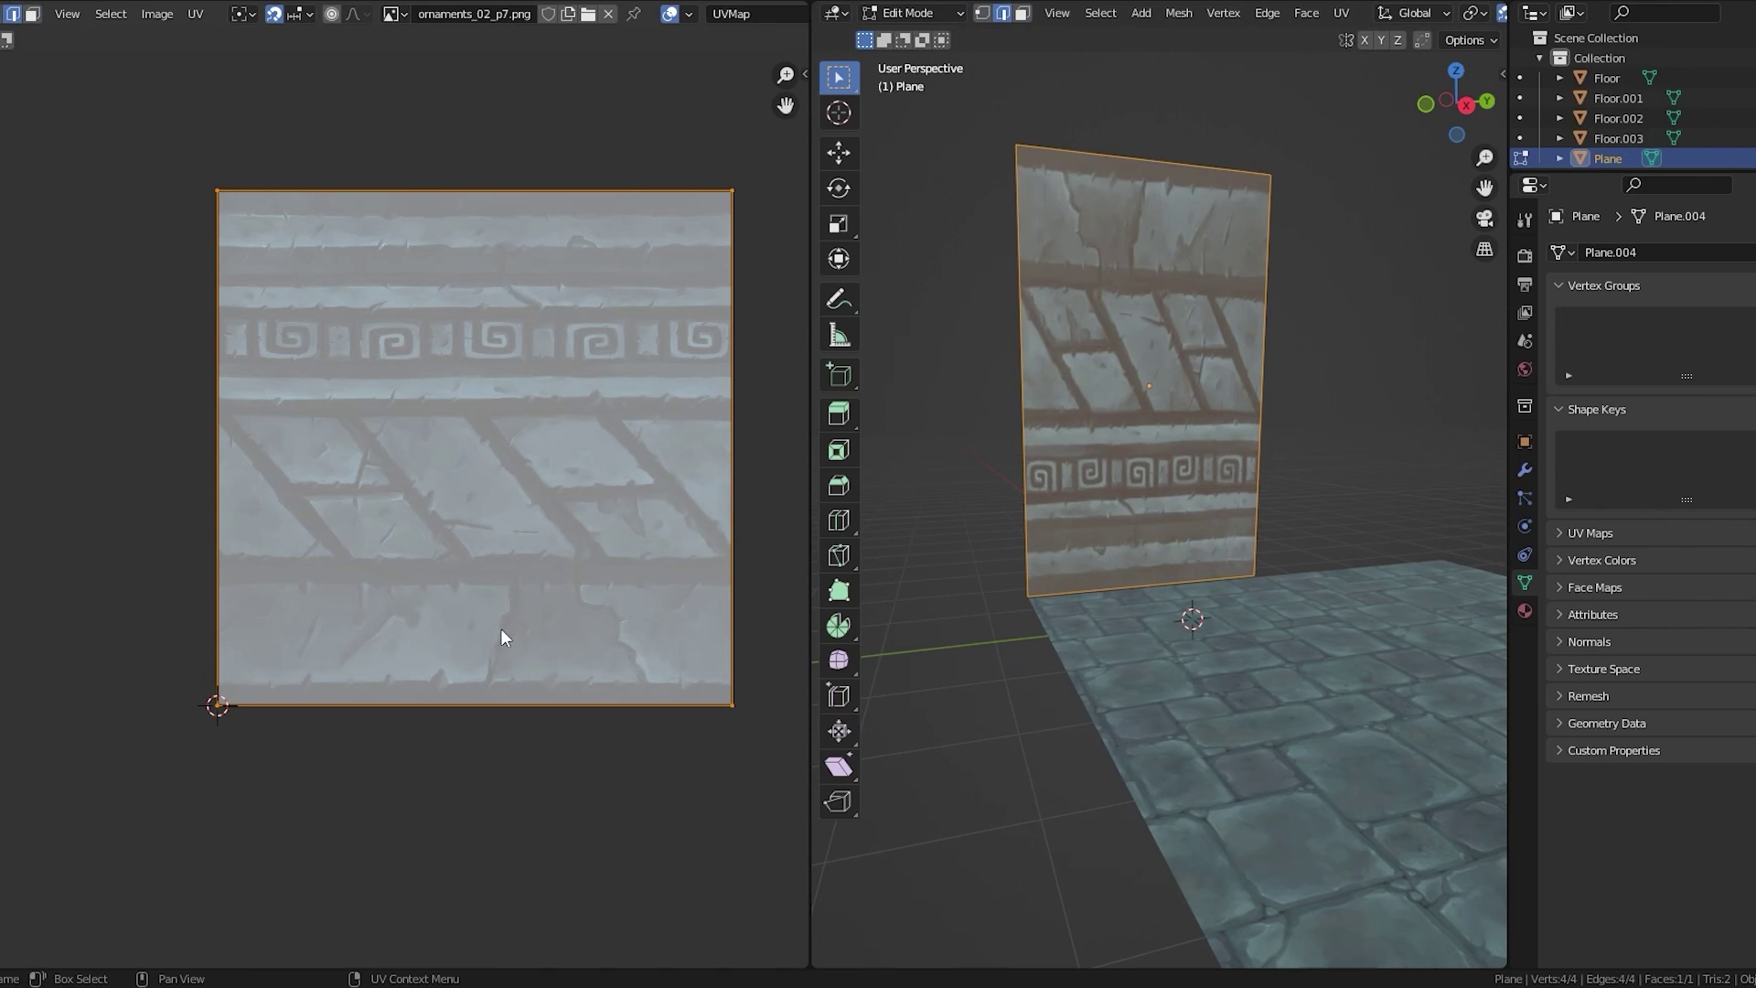
pyautogui.hotkey('alt', 'a')
pyautogui.click(584, 687)
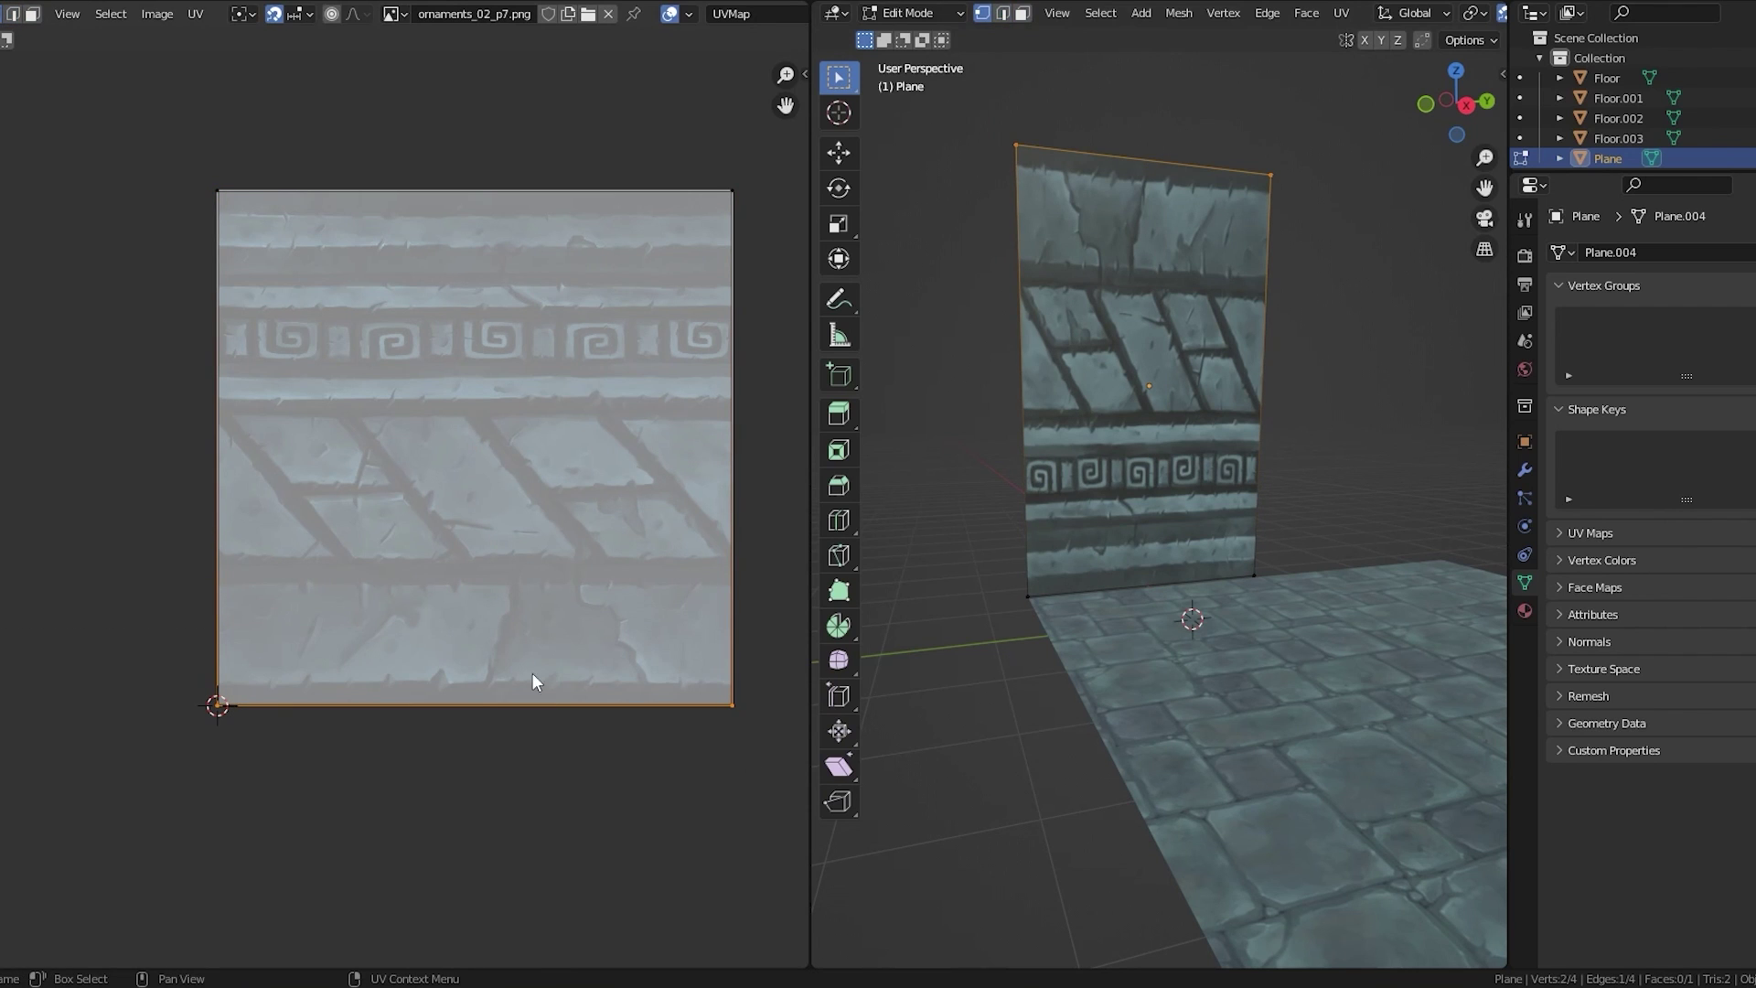
# Drag the bottom UV edge down below the texture, then reframe the wall frontally
pyautogui.moveTo(474, 631); pyautogui.dragTo(475, 502)
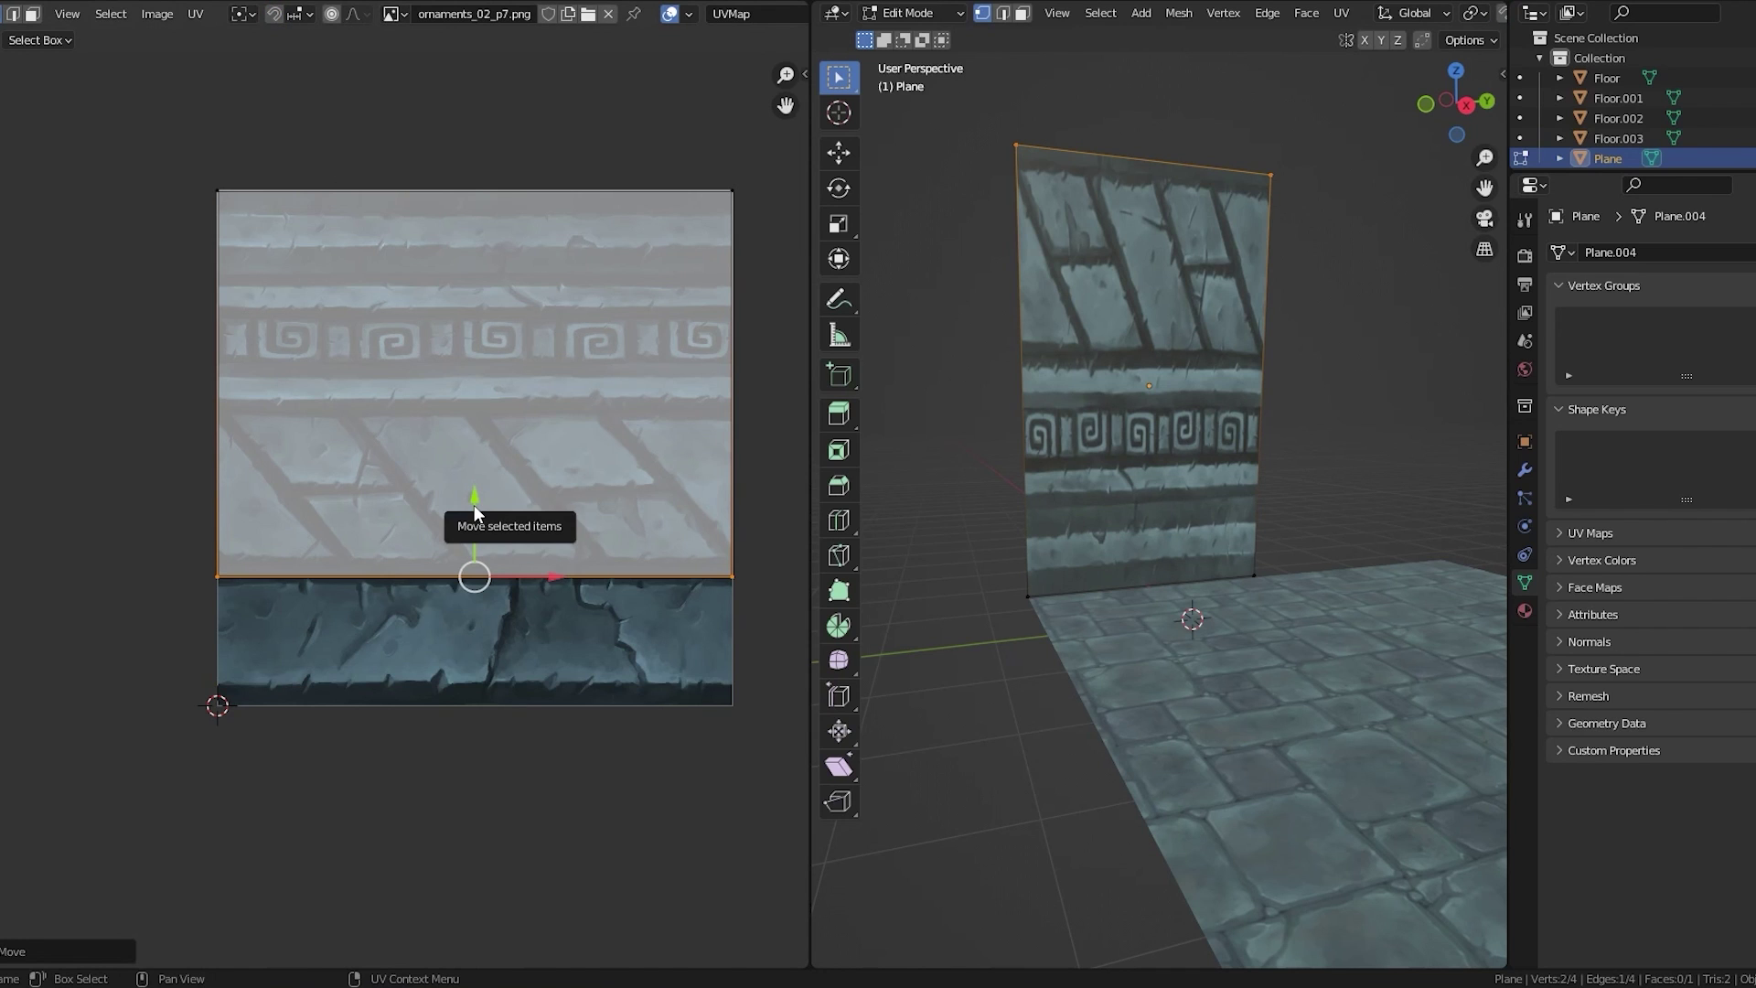
pyautogui.moveTo(475, 512); pyautogui.dragTo(483, 862)
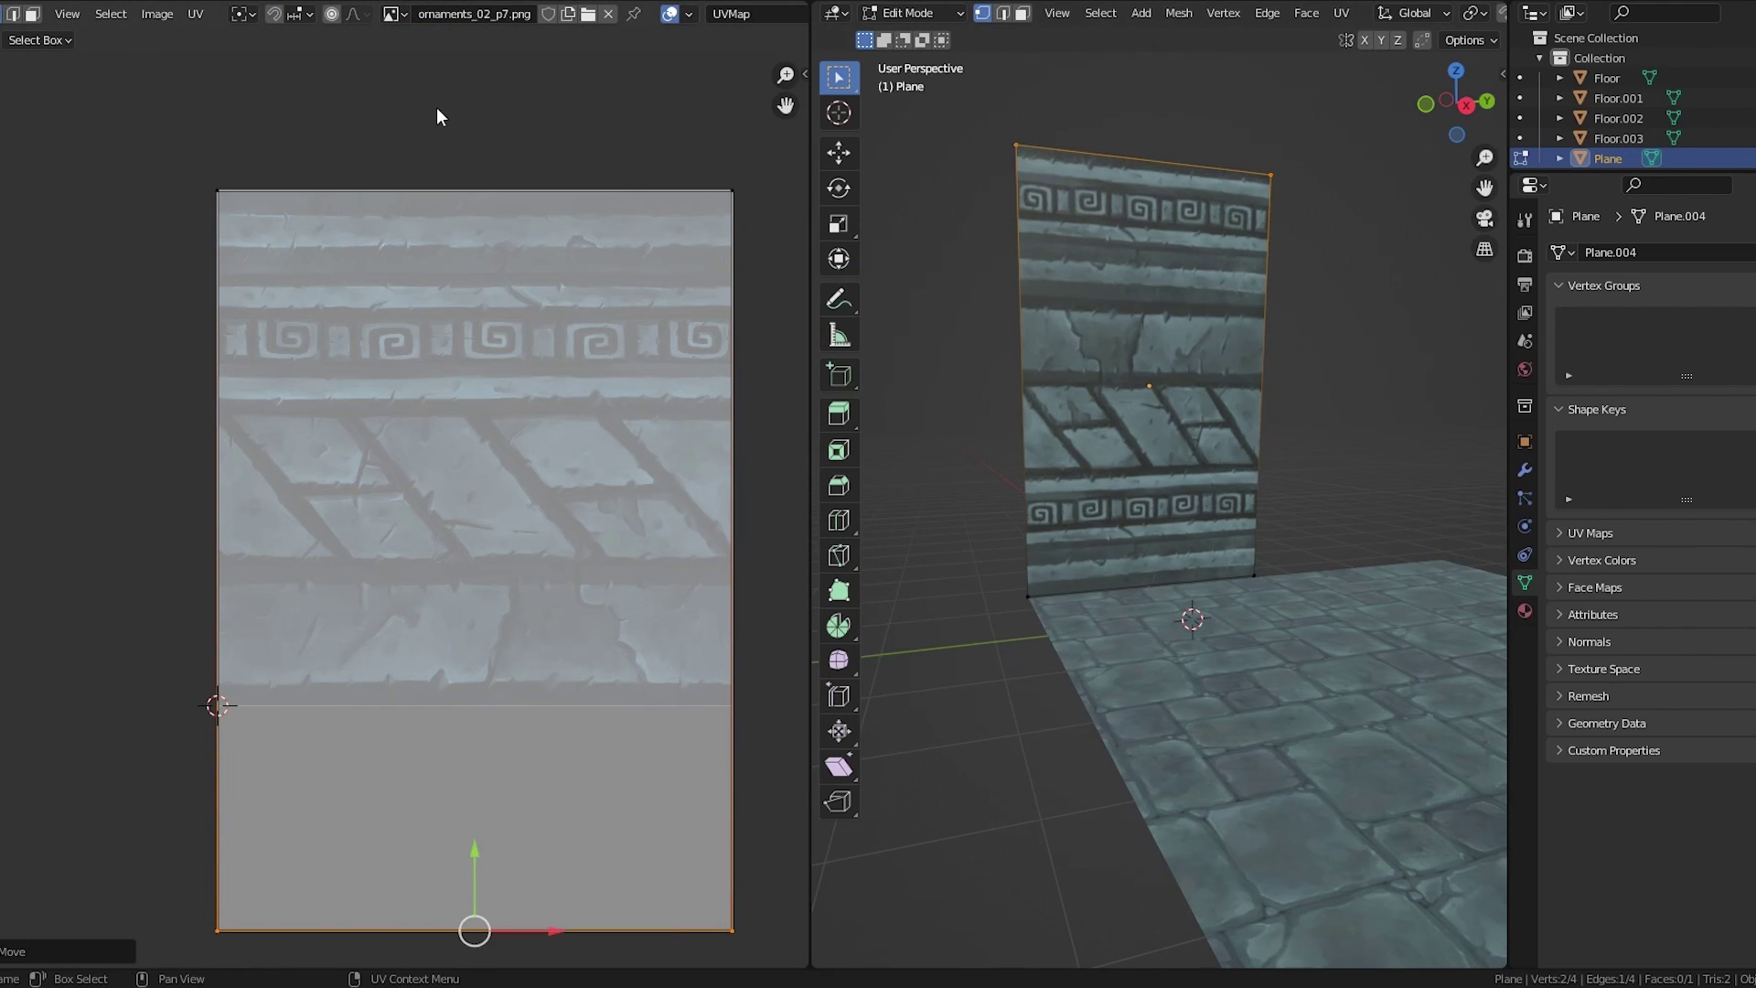
pyautogui.scroll(4, 1109, 411)
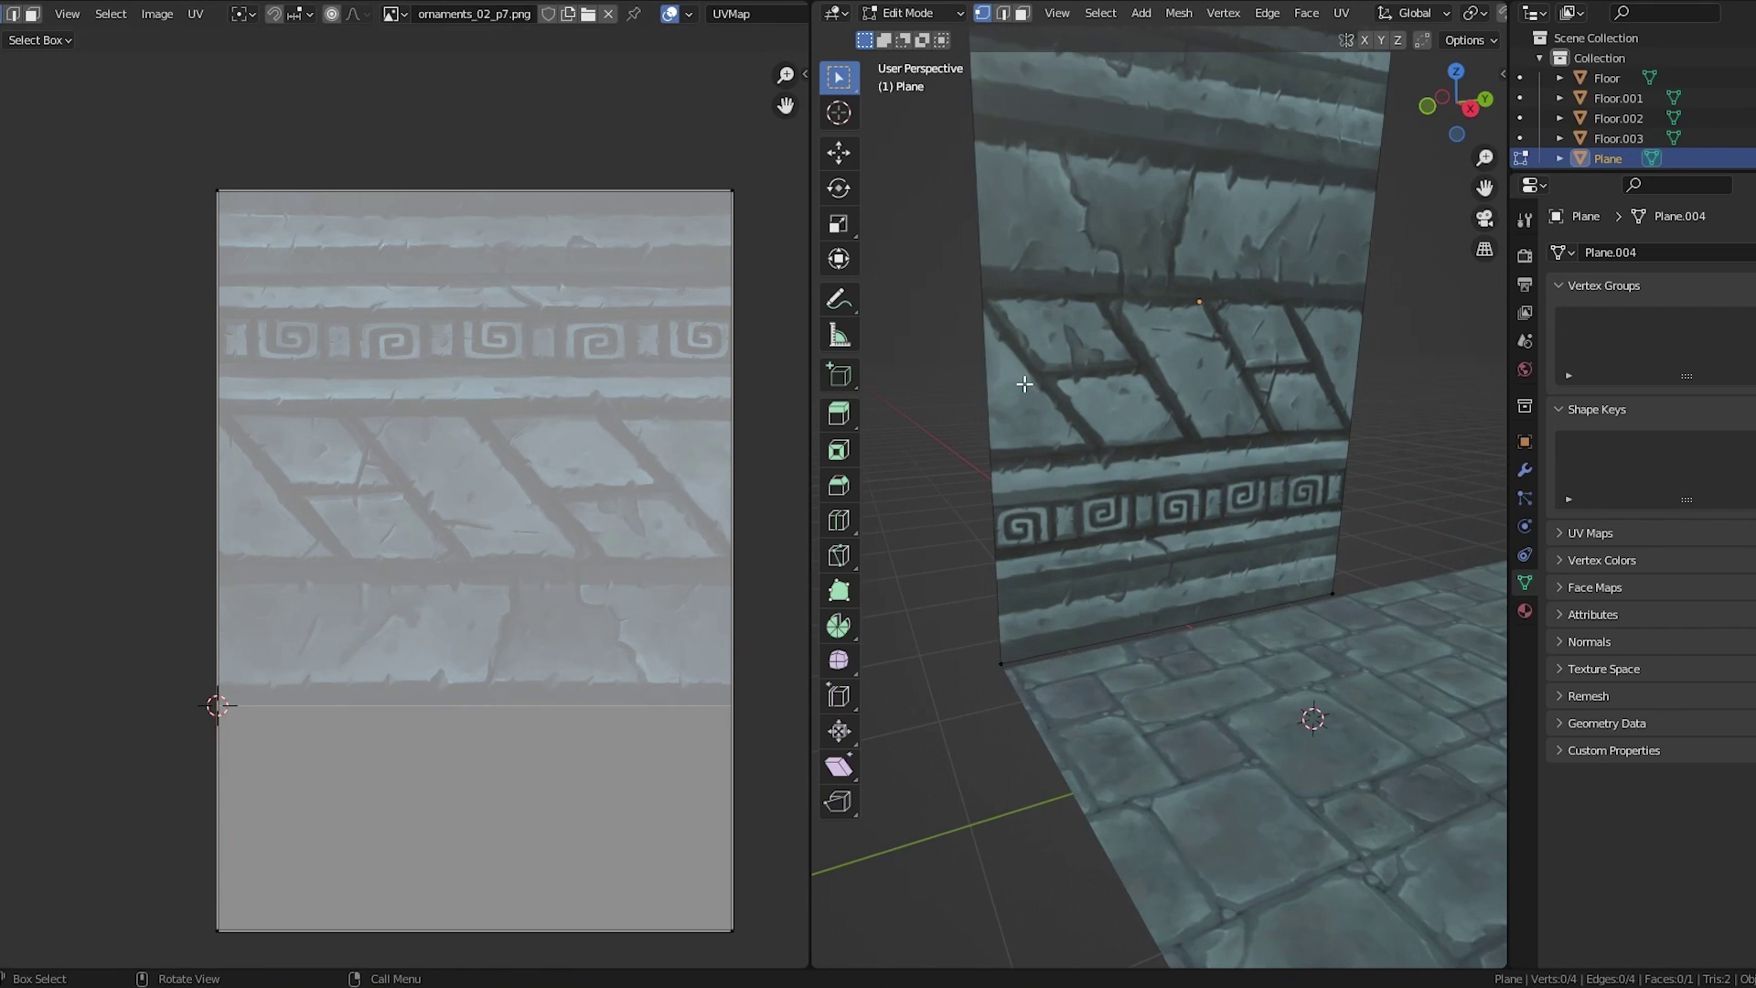
pyautogui.scroll(-3, 1109, 228)
pyautogui.keyDown('shift'); pyautogui.moveTo(1109, 228); pyautogui.dragTo(1001, 269, button='middle'); pyautogui.keyUp('shift')
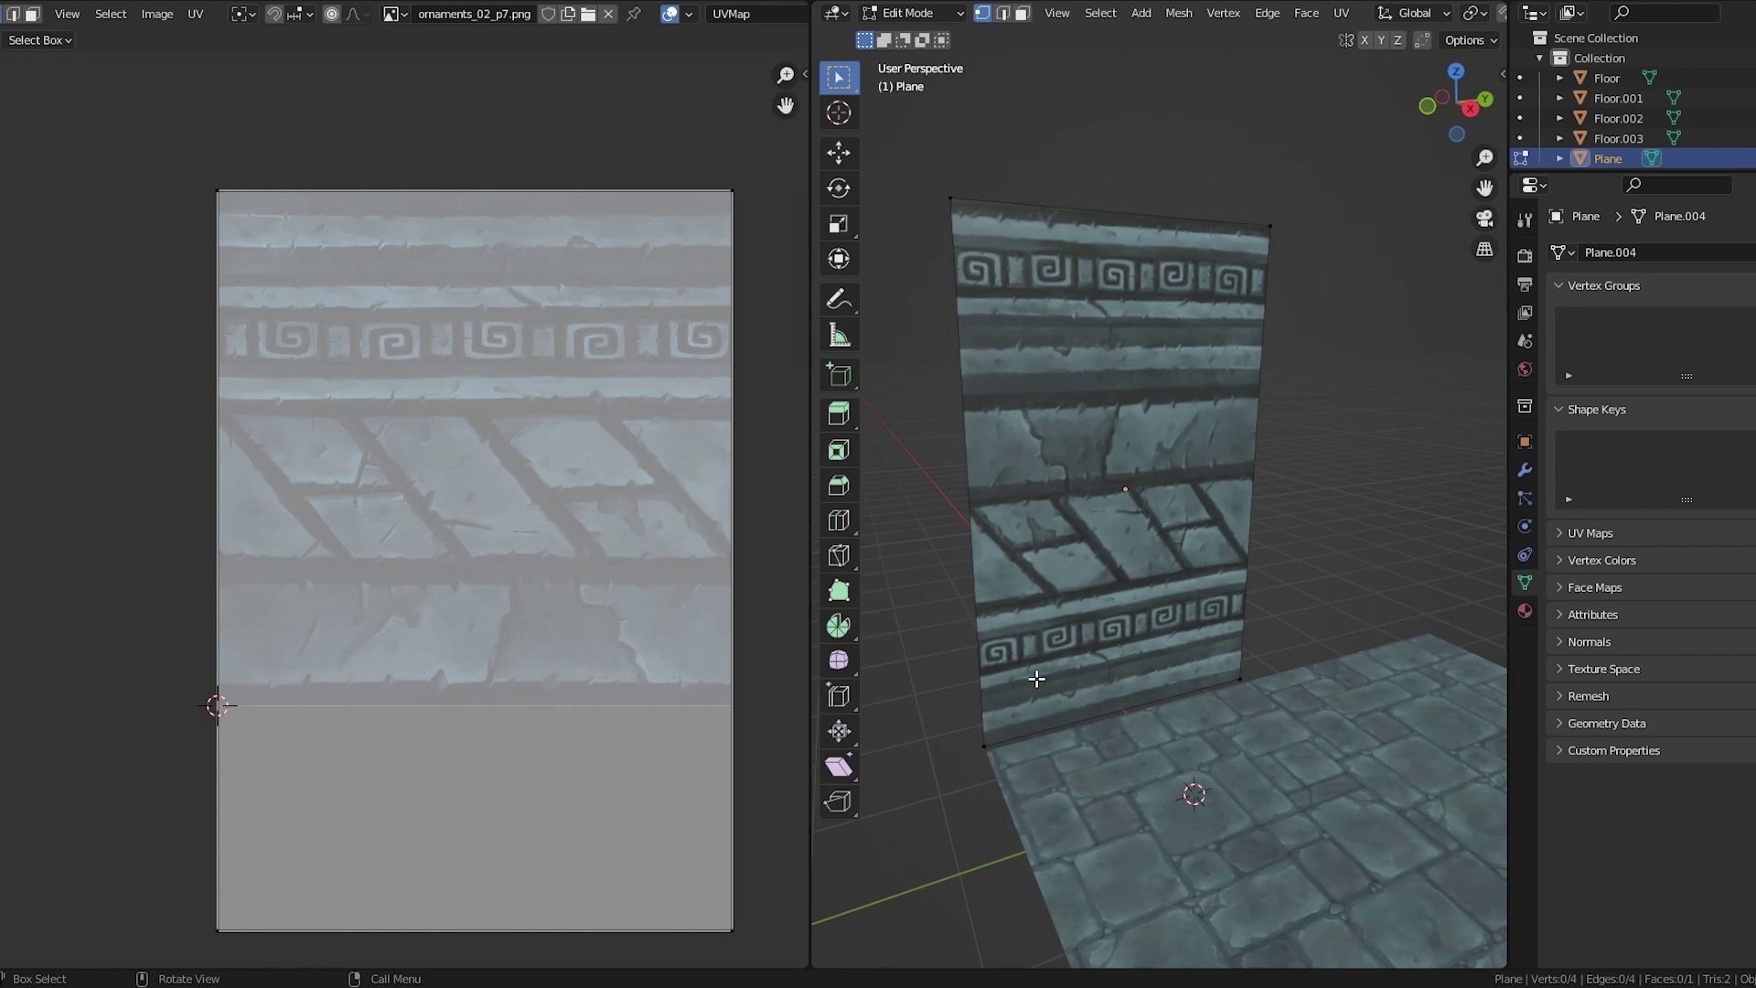
pyautogui.moveTo(1139, 650); pyautogui.dragTo(1060, 660, button='middle')
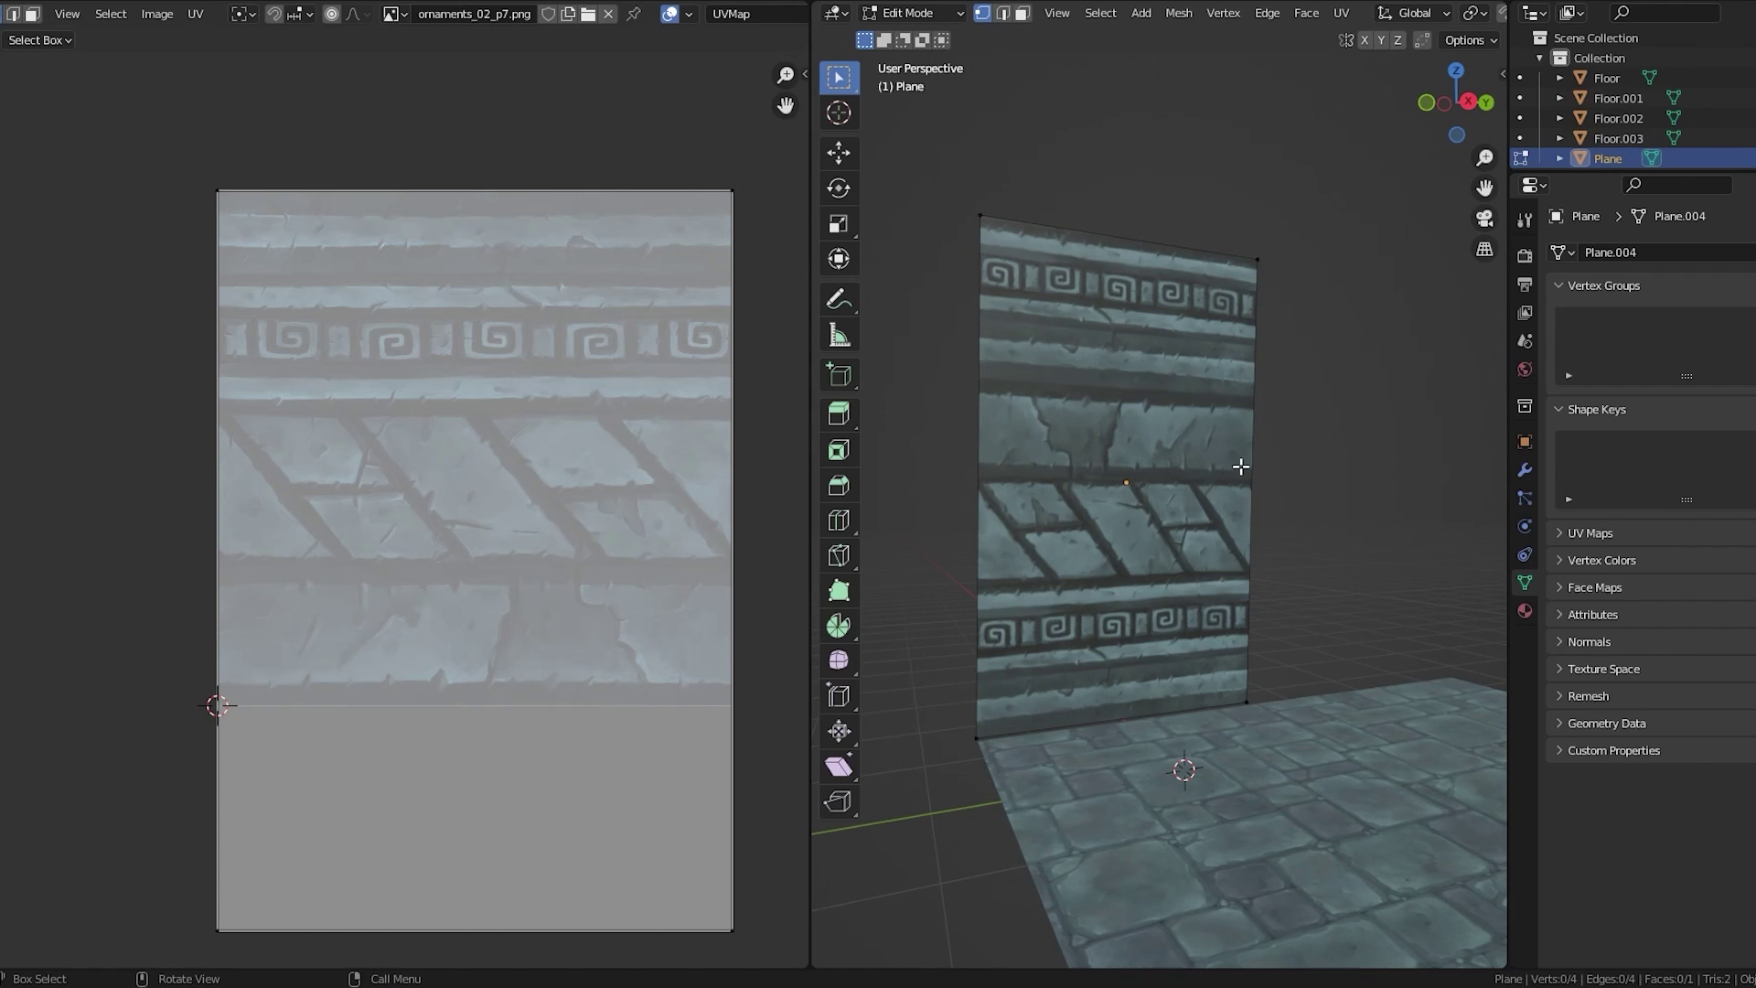
pyautogui.scroll(3, 996, 593)
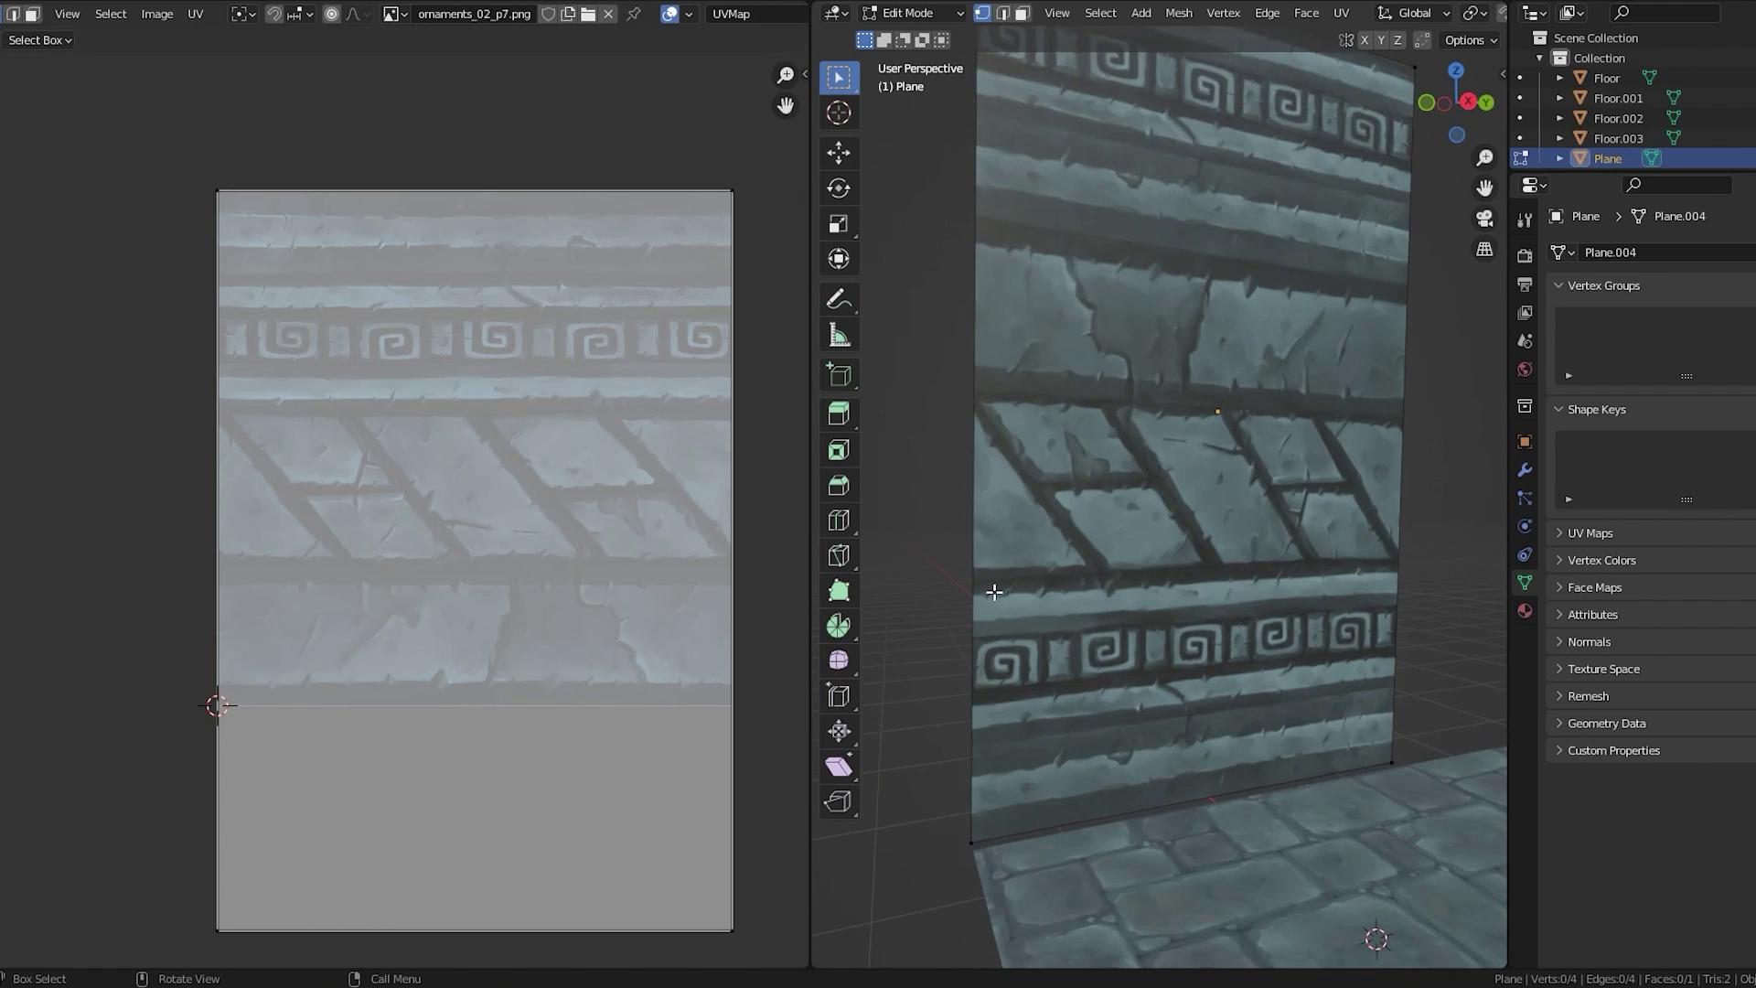
# Add two horizontal loop cuts across the wall, one near the bottom
pyautogui.click(982, 400)
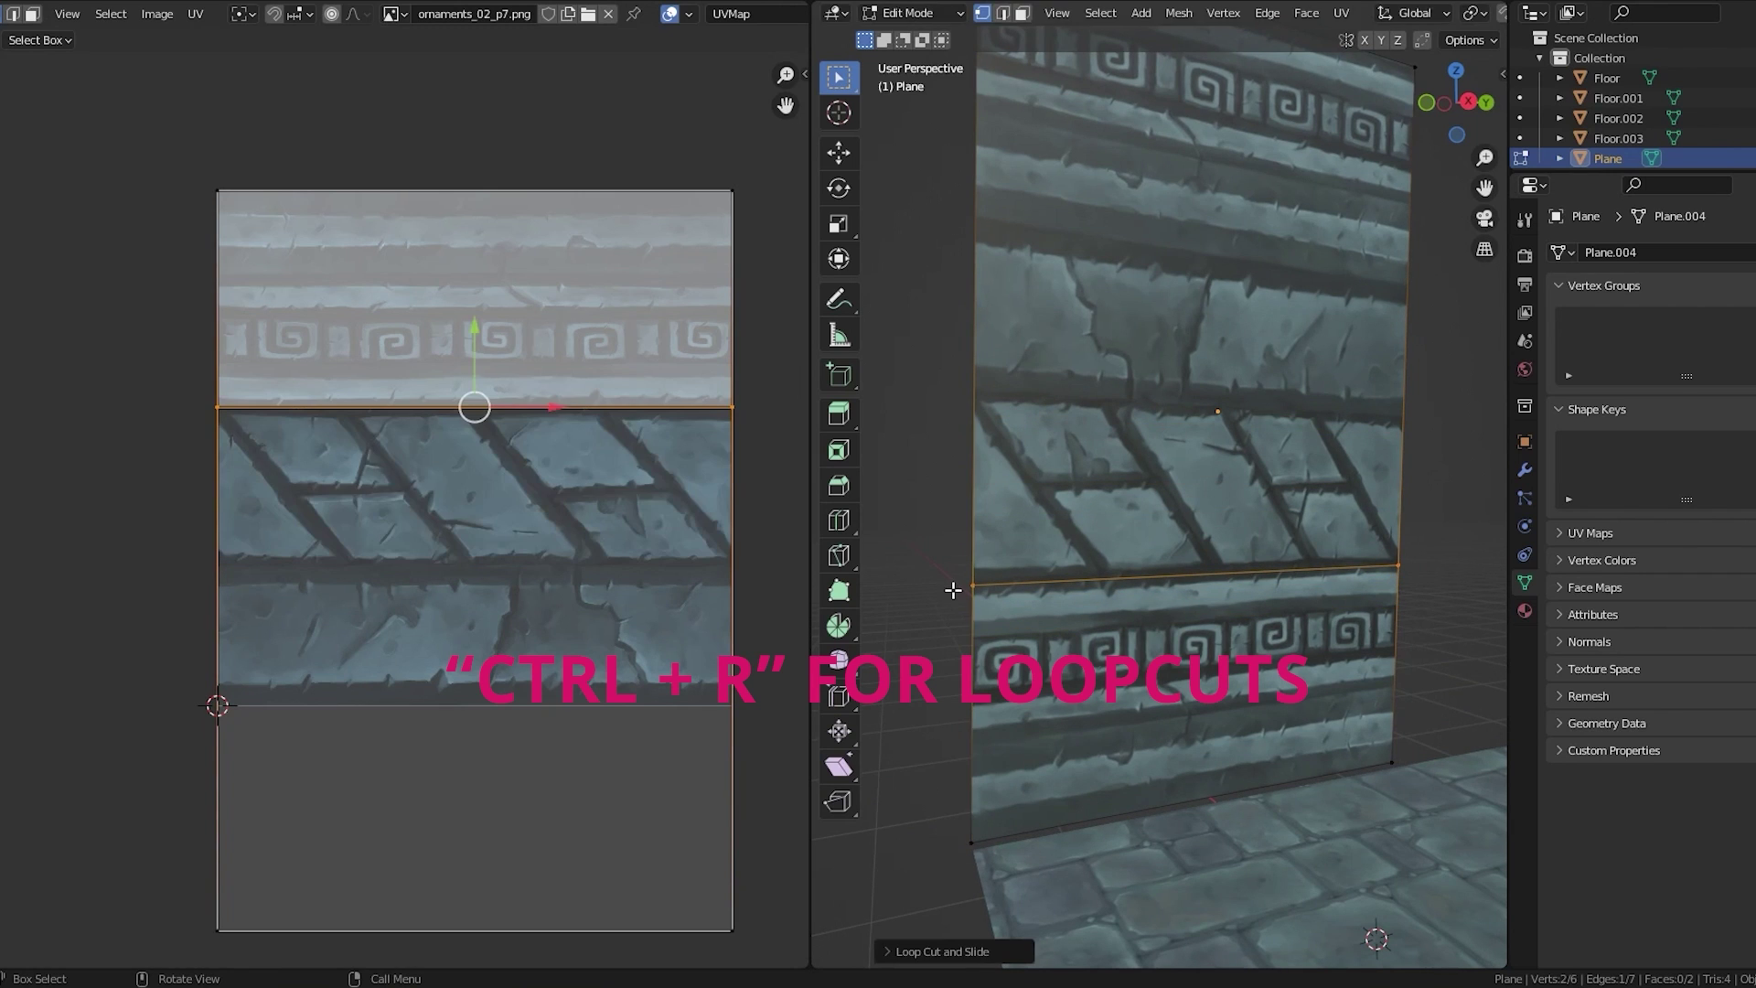
pyautogui.click(973, 724)
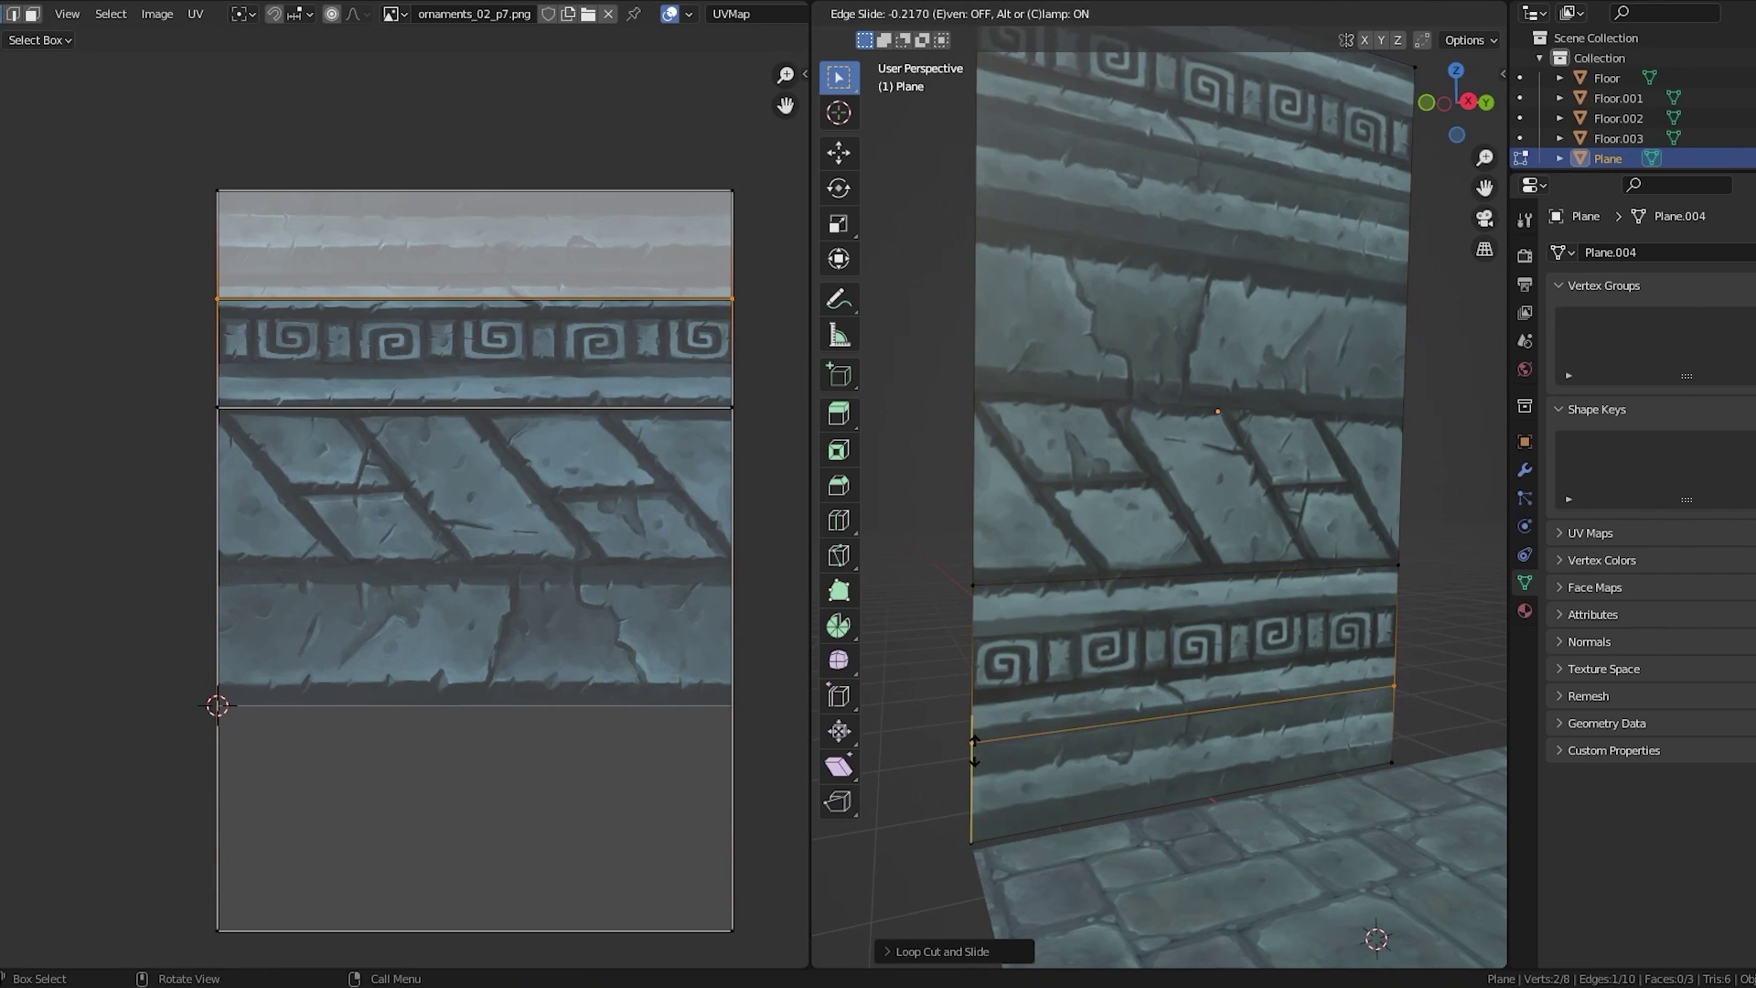
pyautogui.click(974, 748)
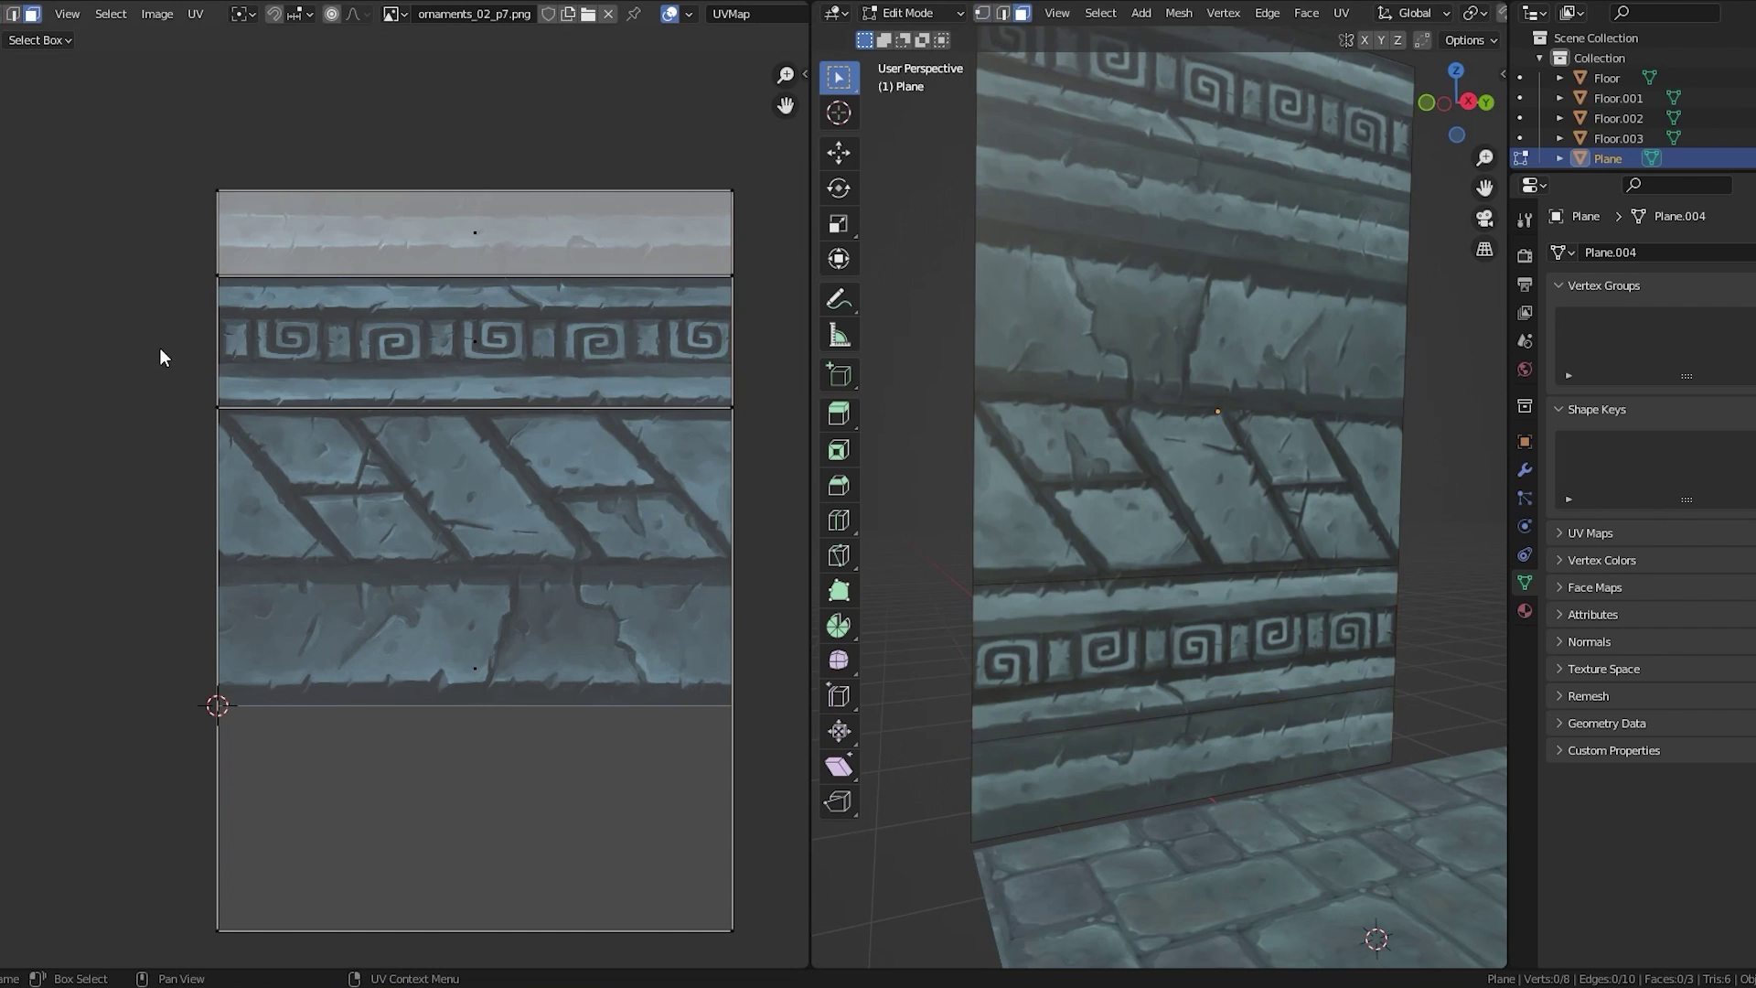
# Move the lower ornament band's UV face down onto plain stone texture
pyautogui.click(331, 340)
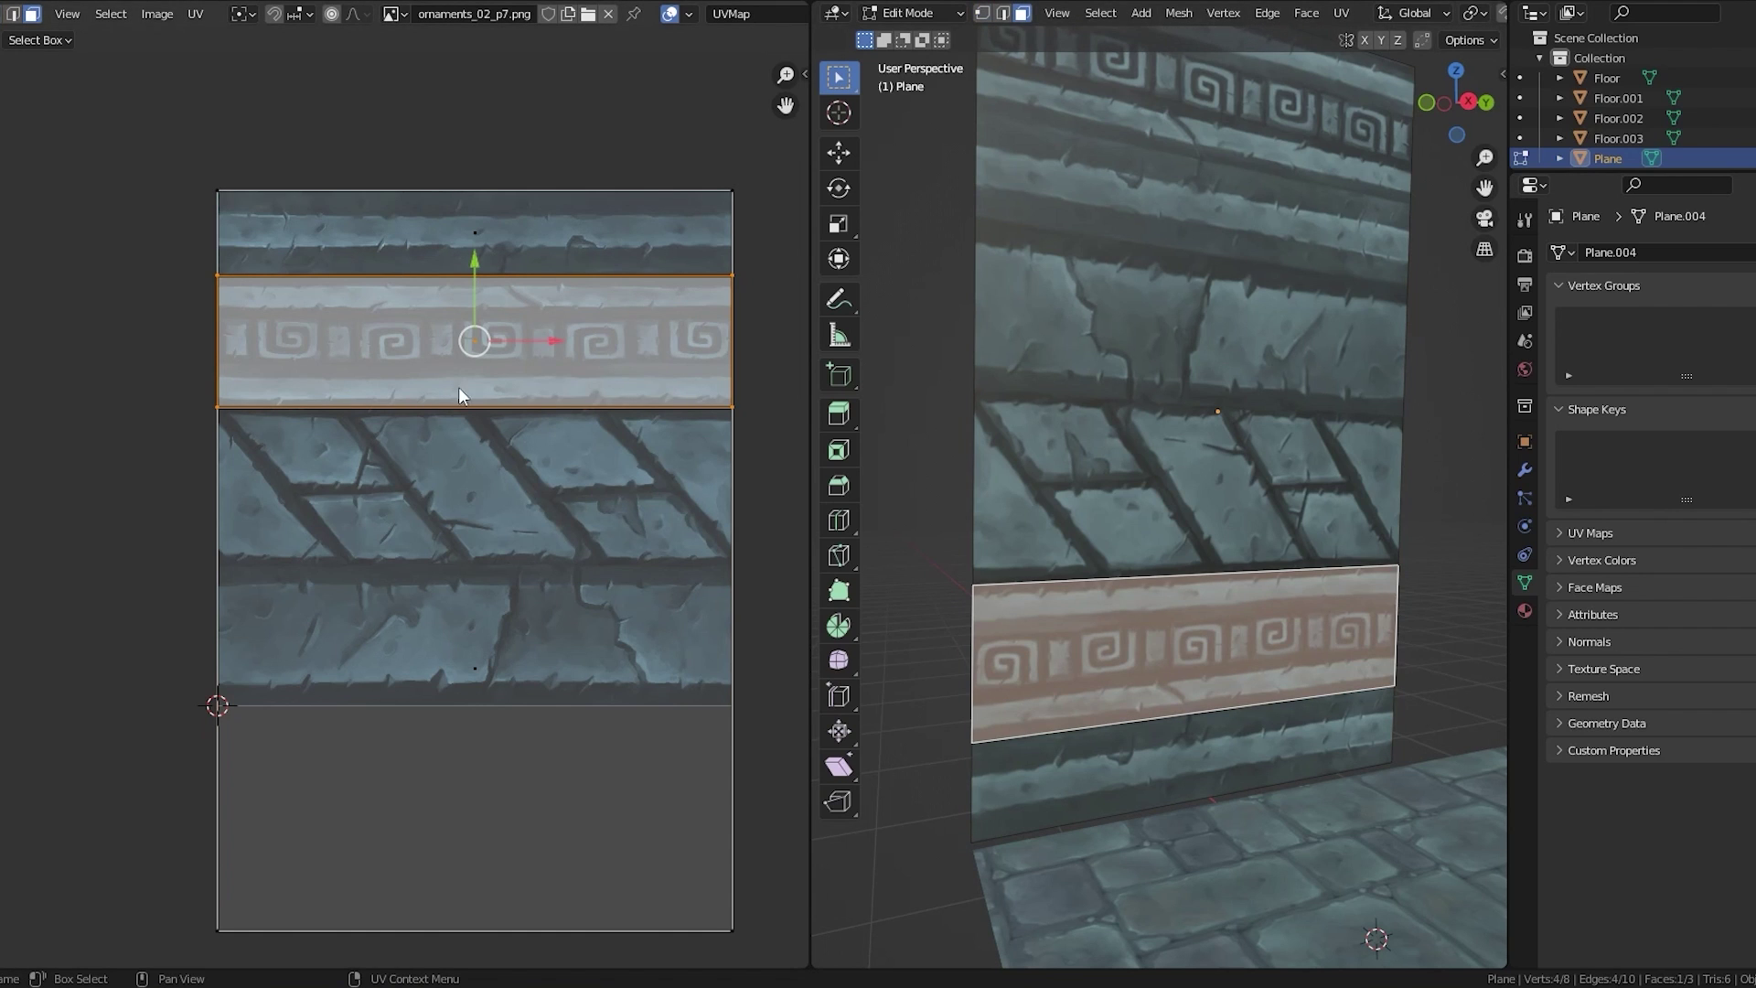
pyautogui.moveTo(476, 342)
pyautogui.mouseDown()
pyautogui.moveTo(528, 342)
pyautogui.moveTo(505, 427)
pyautogui.moveTo(498, 369)
pyautogui.mouseUp()
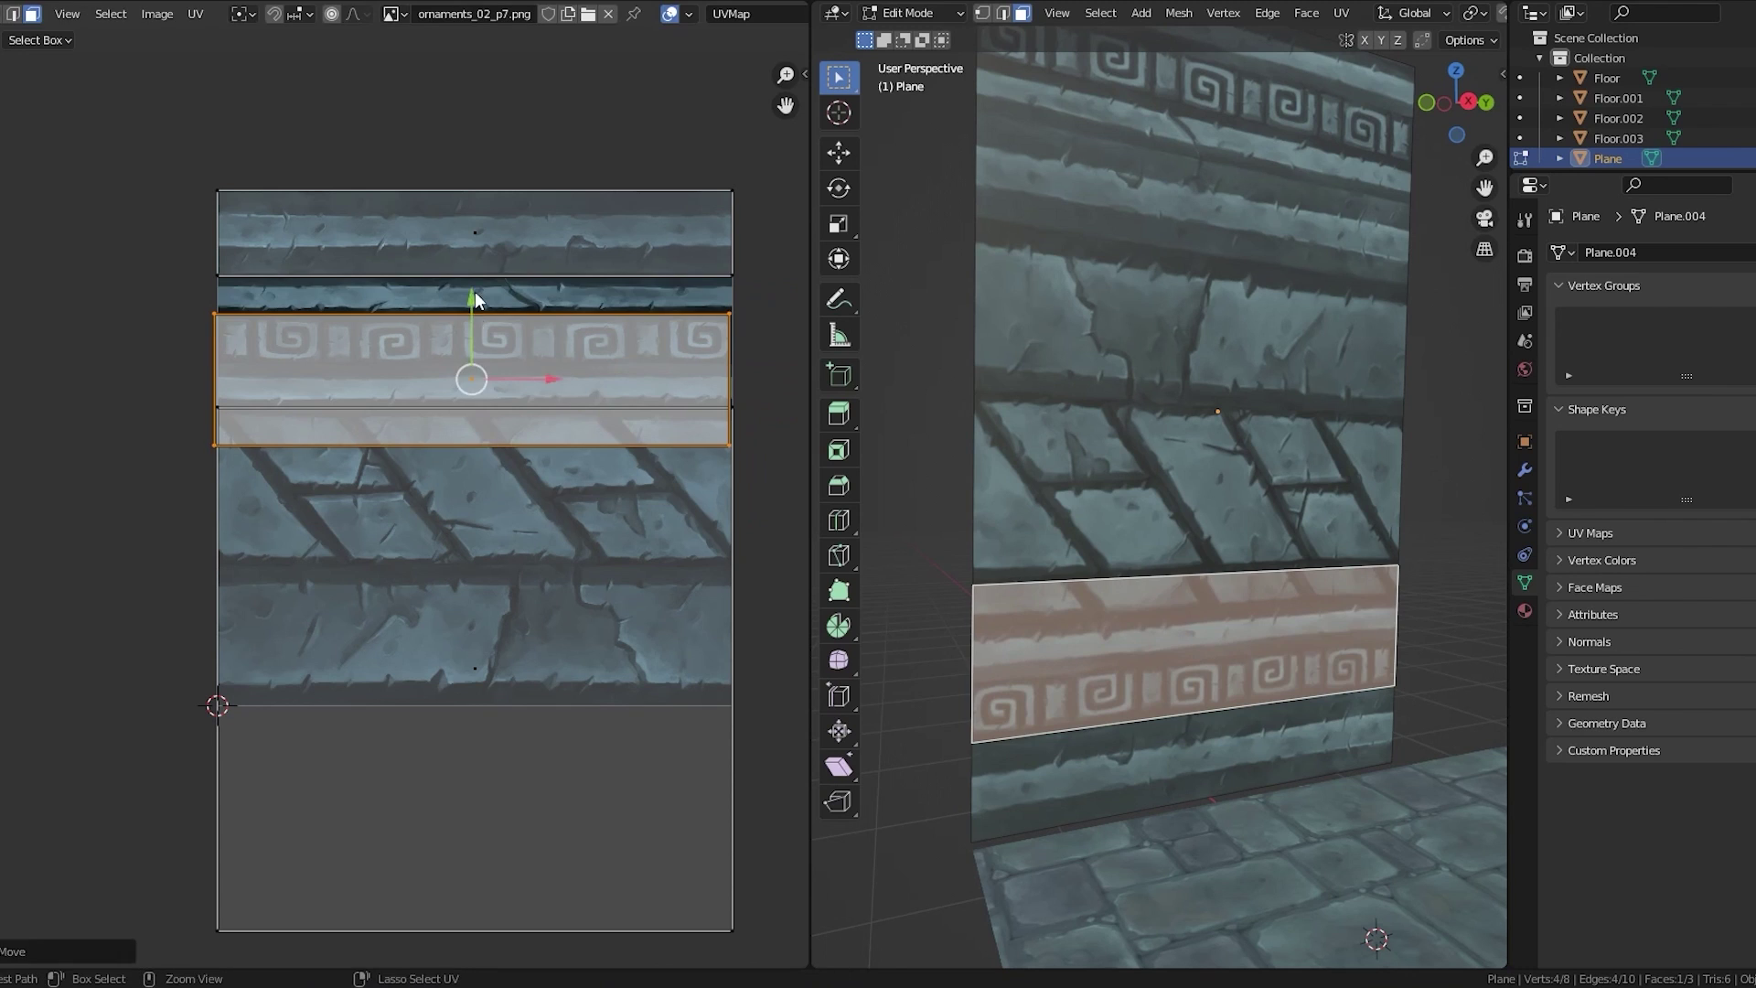
pyautogui.moveTo(472, 279); pyautogui.dragTo(438, 553)
pyautogui.click(960, 523)
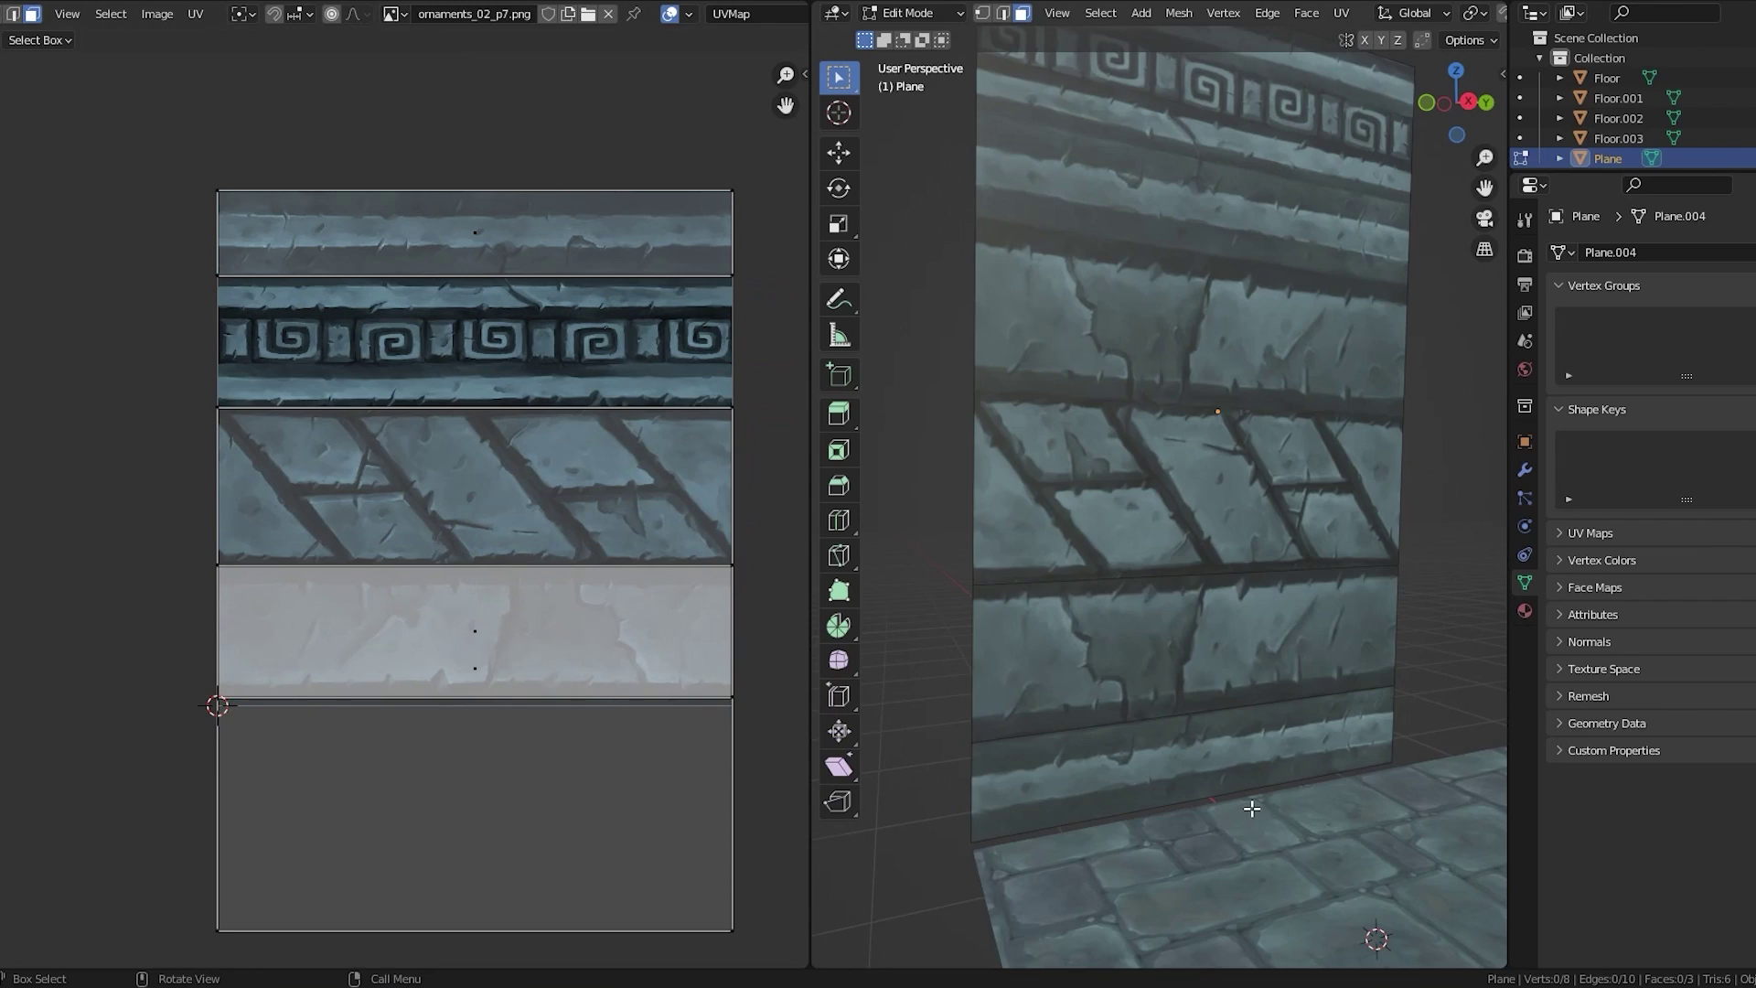
pyautogui.moveTo(1251, 809); pyautogui.dragTo(1191, 735, button='middle')
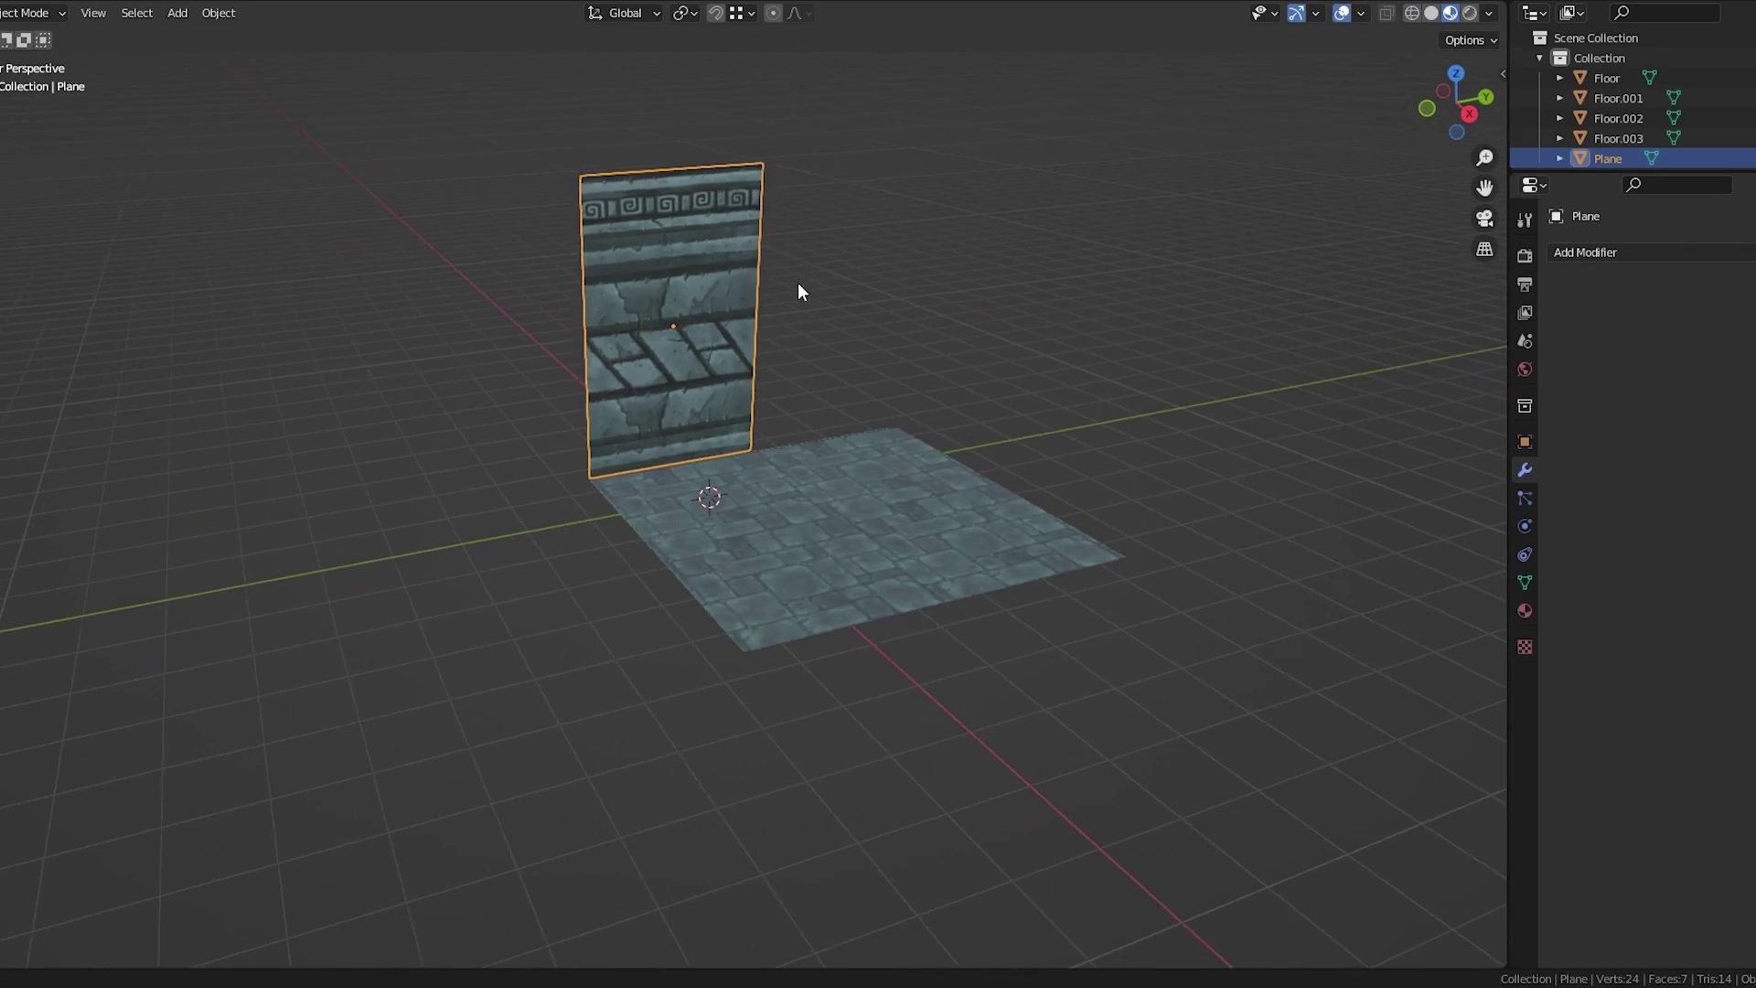
# In Edit Mode with face selection, extrude the wall's bottom strip into a base ledge
pyautogui.scroll(5, 743, 331)
pyautogui.moveTo(737, 293); pyautogui.dragTo(658, 433, button='middle')
pyautogui.press('Tab')
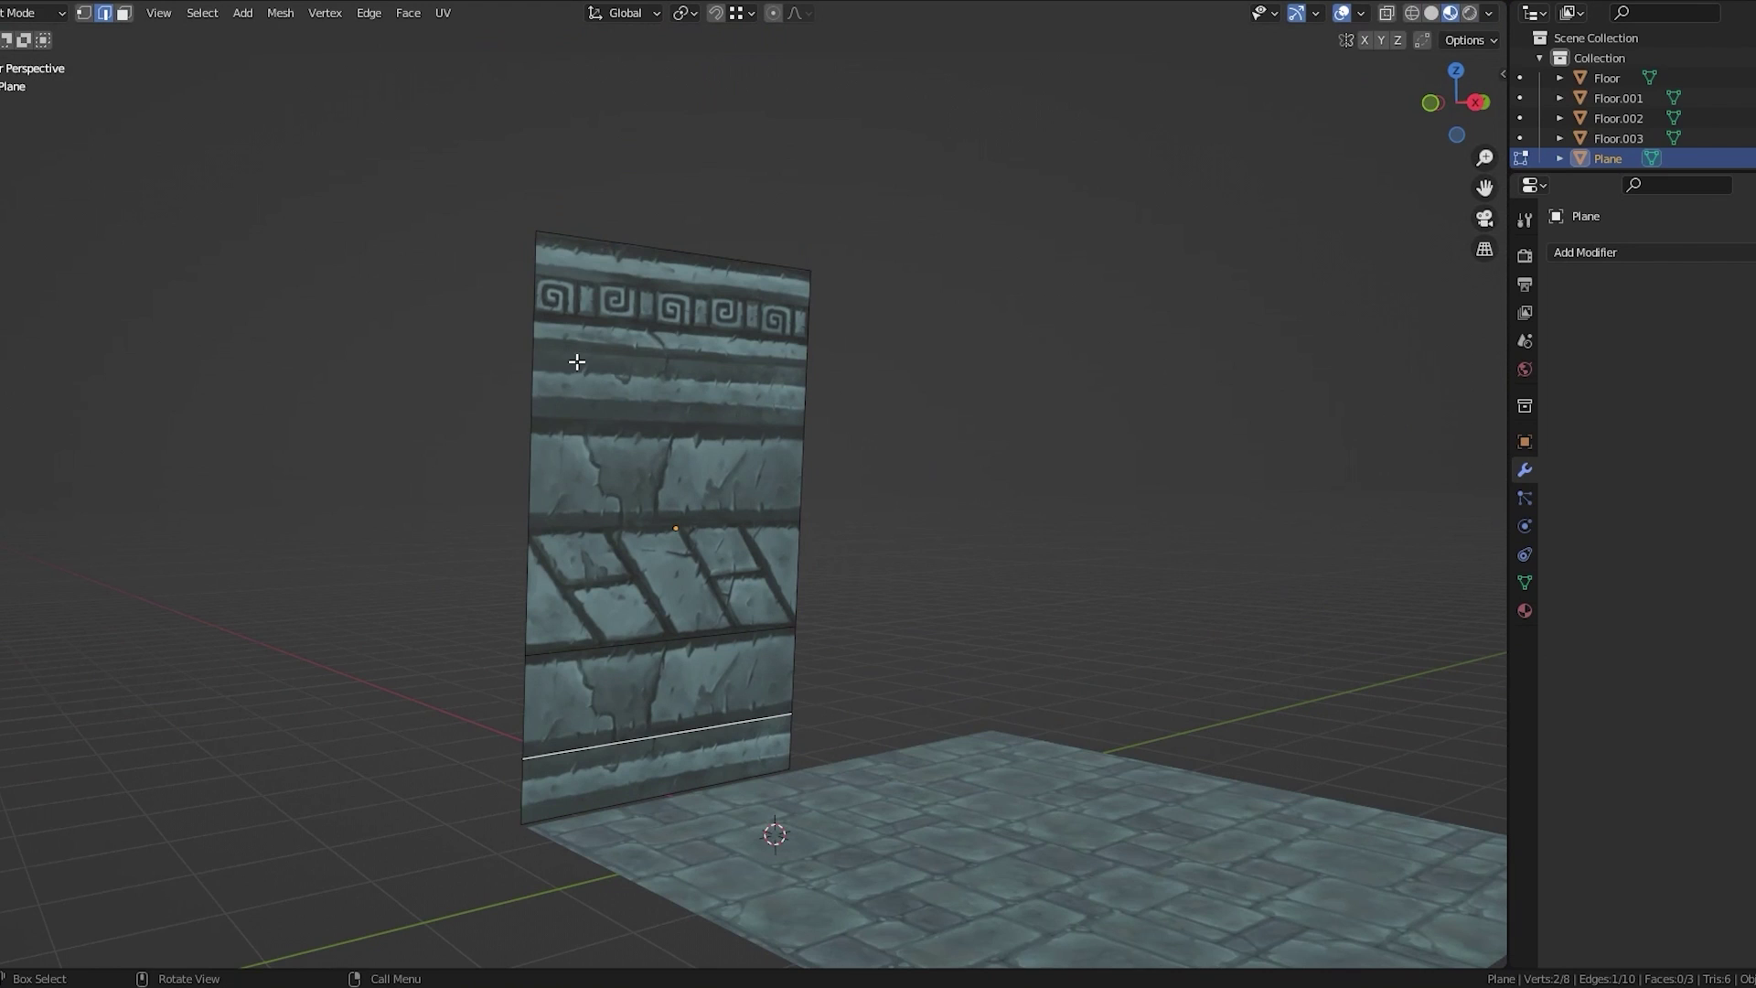
pyautogui.moveTo(580, 365); pyautogui.dragTo(549, 399, button='middle')
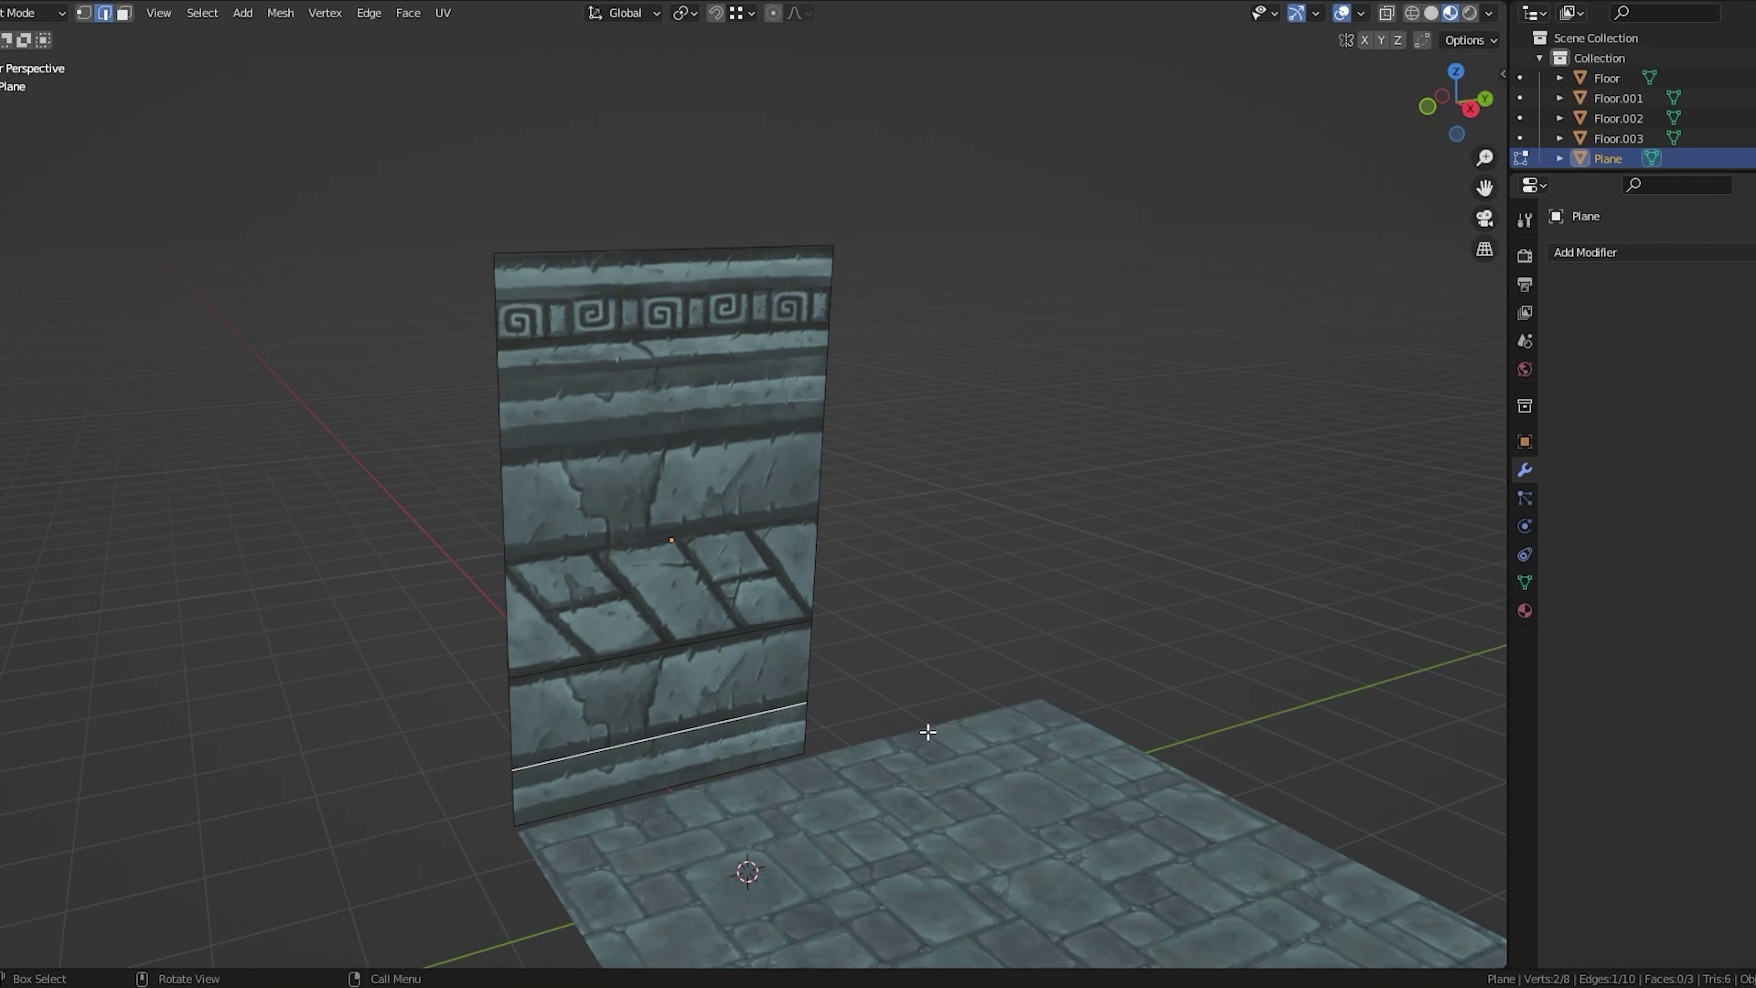
pyautogui.moveTo(736, 684); pyautogui.dragTo(710, 774, button='middle')
pyautogui.press('3')
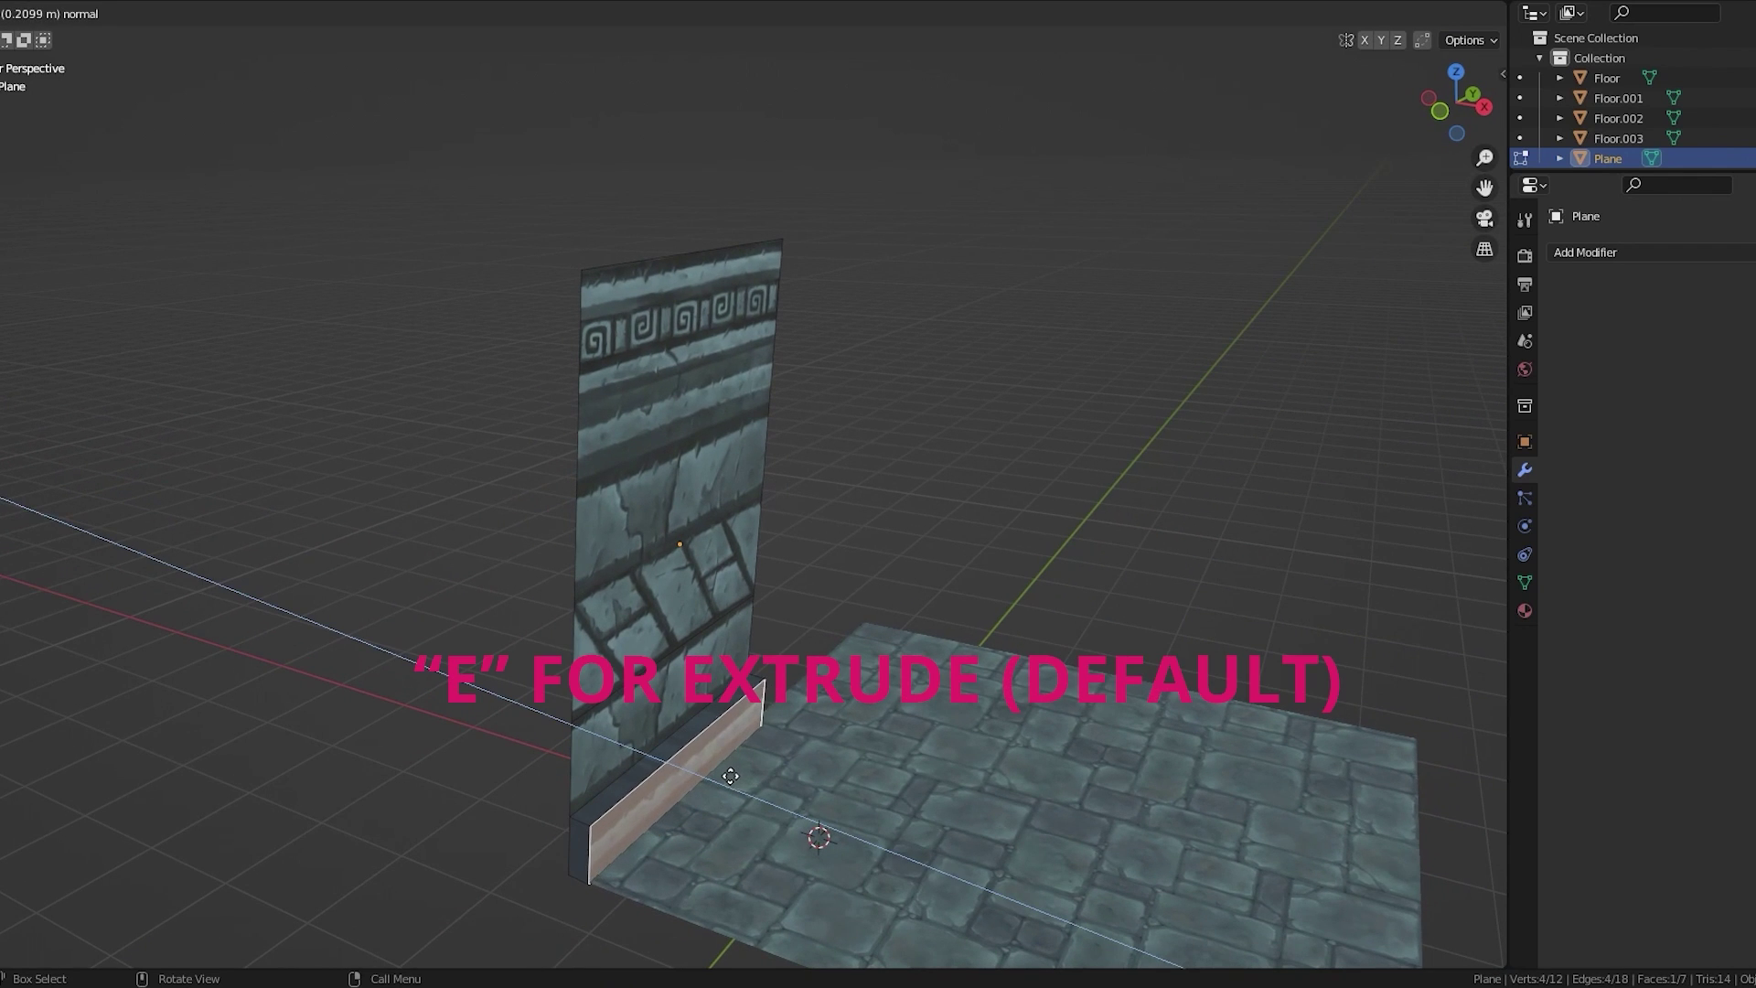
pyautogui.click(725, 778)
pyautogui.moveTo(725, 778); pyautogui.dragTo(607, 635, button='middle')
# Loop-cut the upper wall face and extrude the new band about 0.17 m outward
pyautogui.click(588, 321)
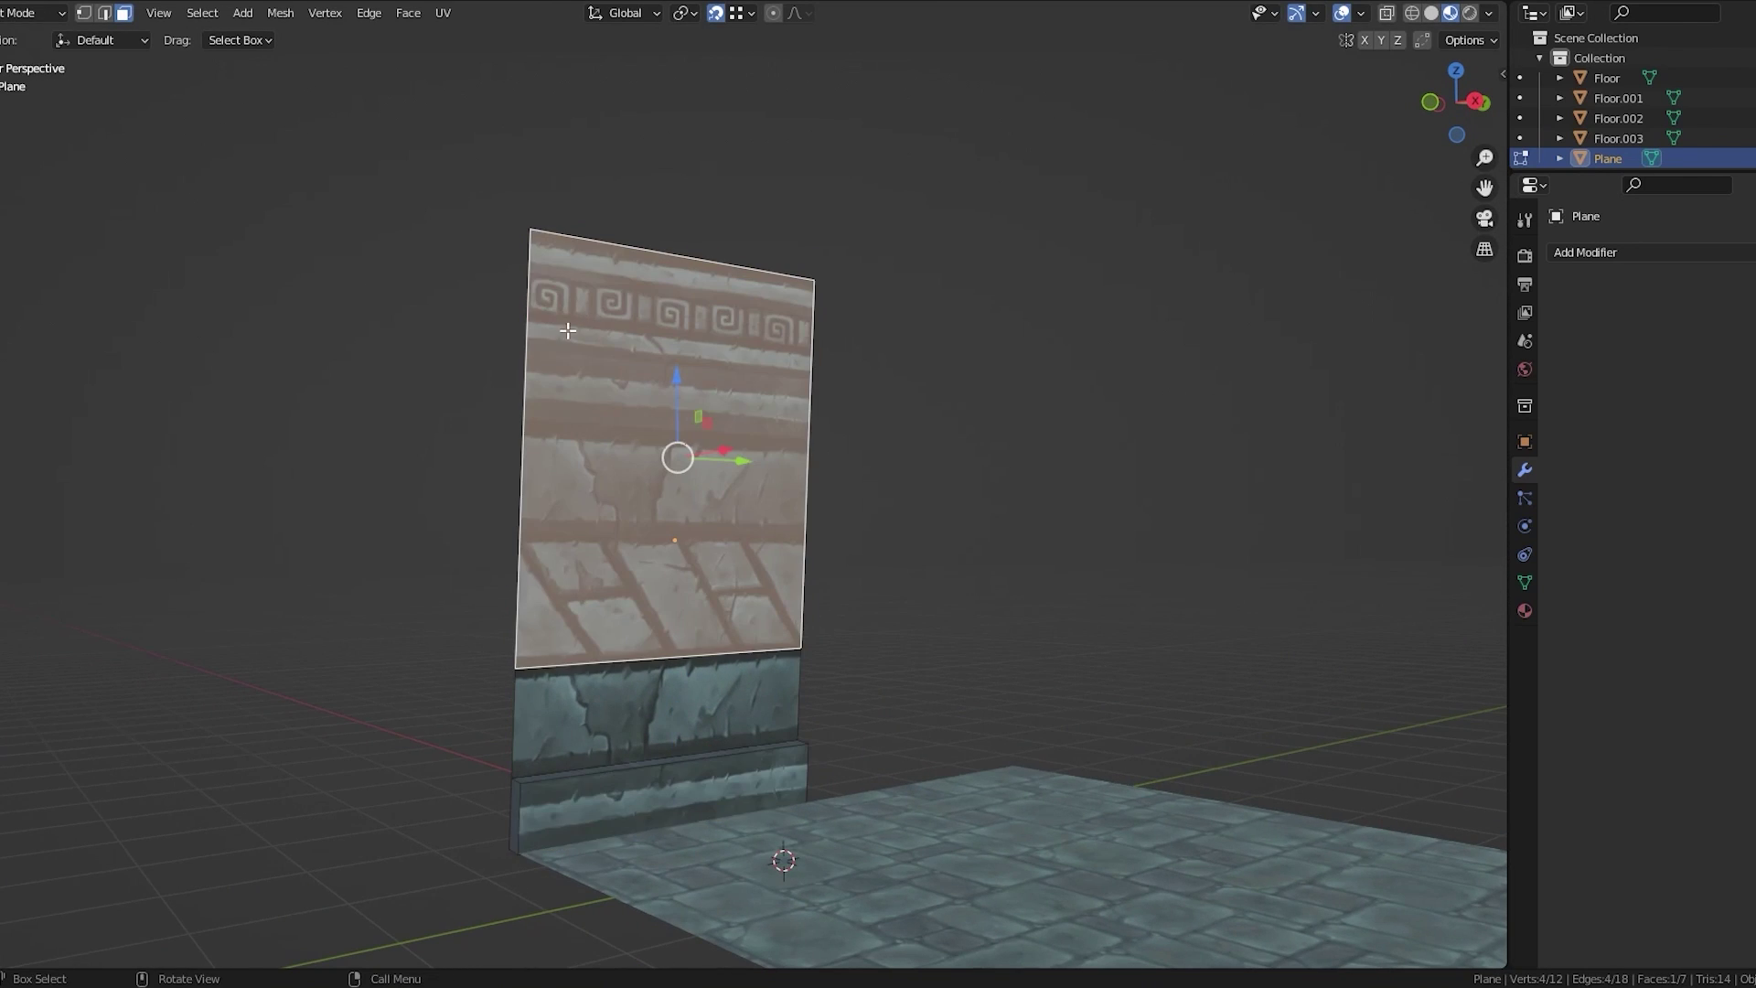
pyautogui.moveTo(567, 330); pyautogui.dragTo(549, 357, button='middle')
pyautogui.hotkey('ctrl', 'r')
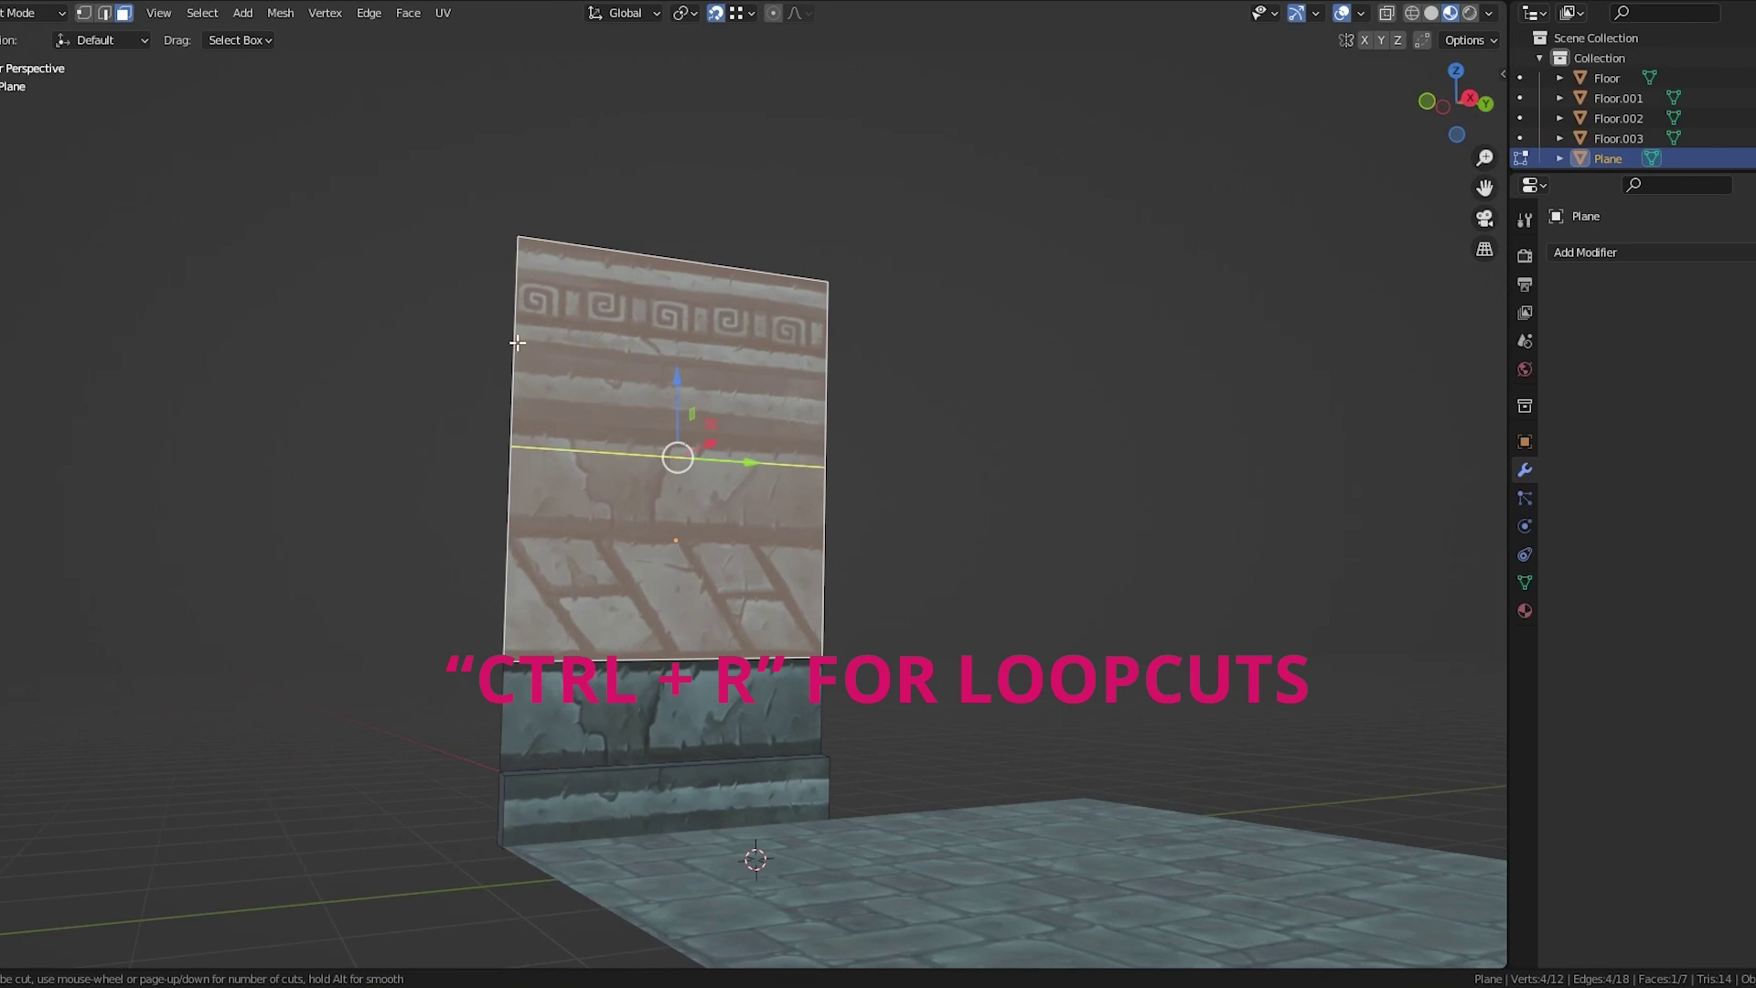
pyautogui.click(526, 443)
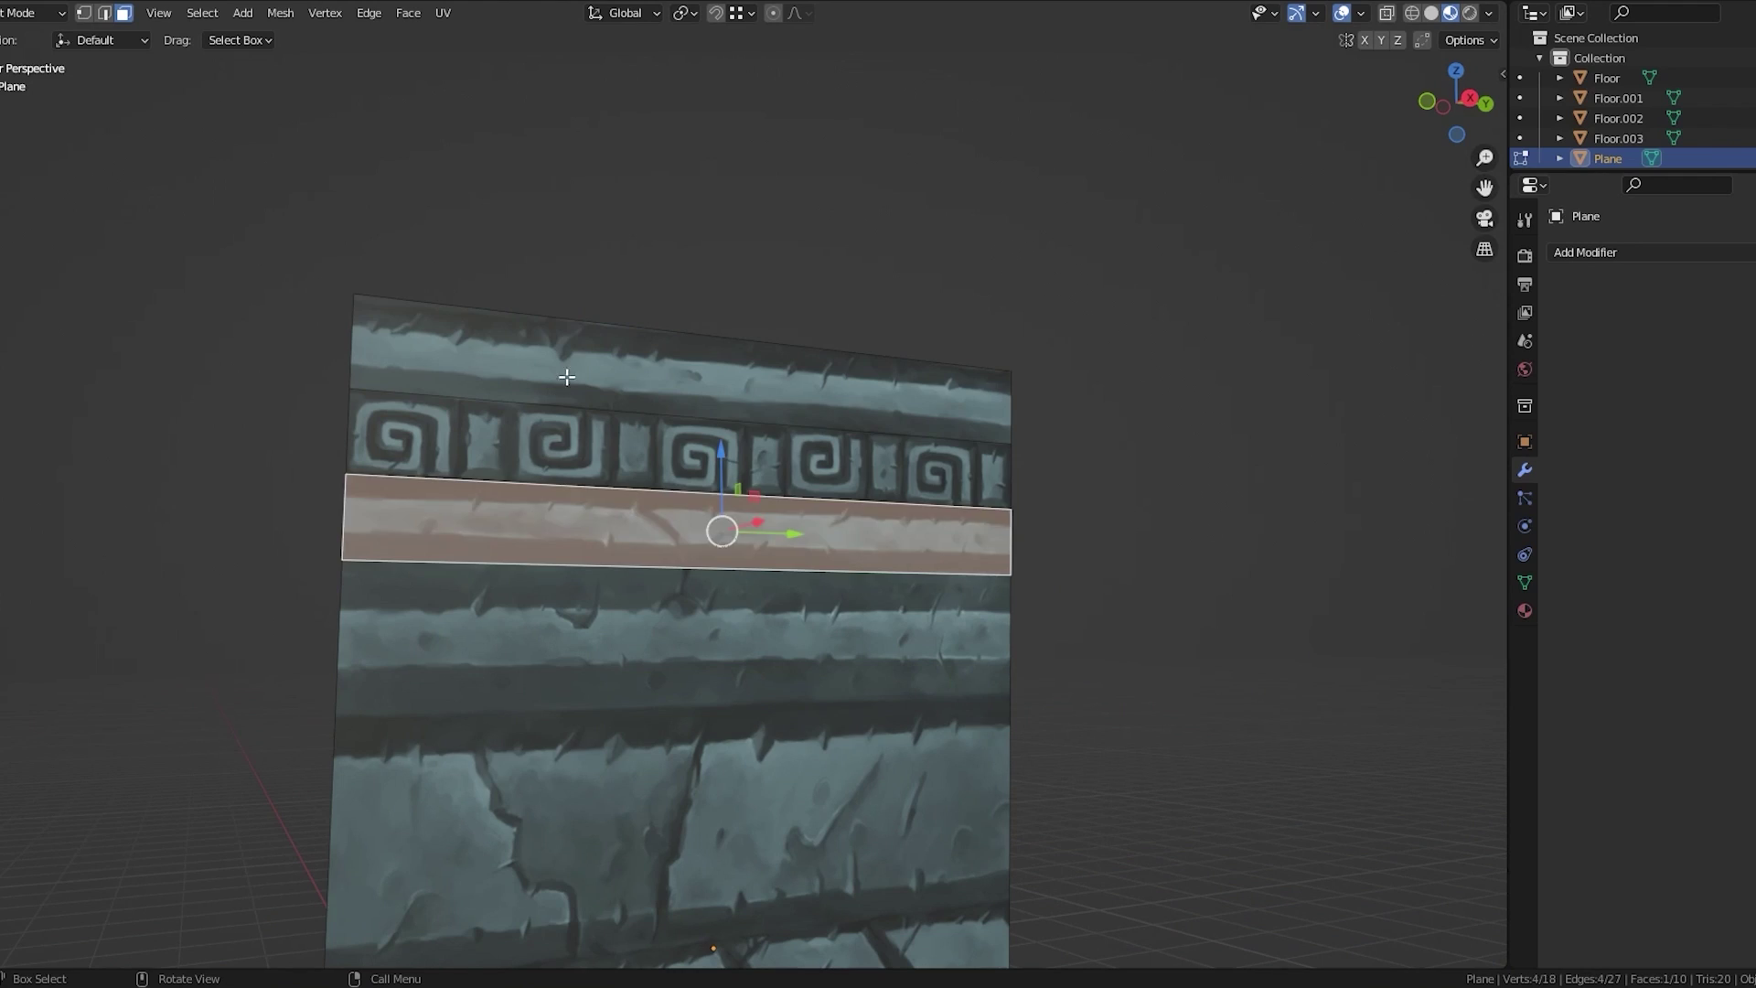
pyautogui.press('e')
pyautogui.moveTo(744, 450); pyautogui.dragTo(765, 493, button='middle')
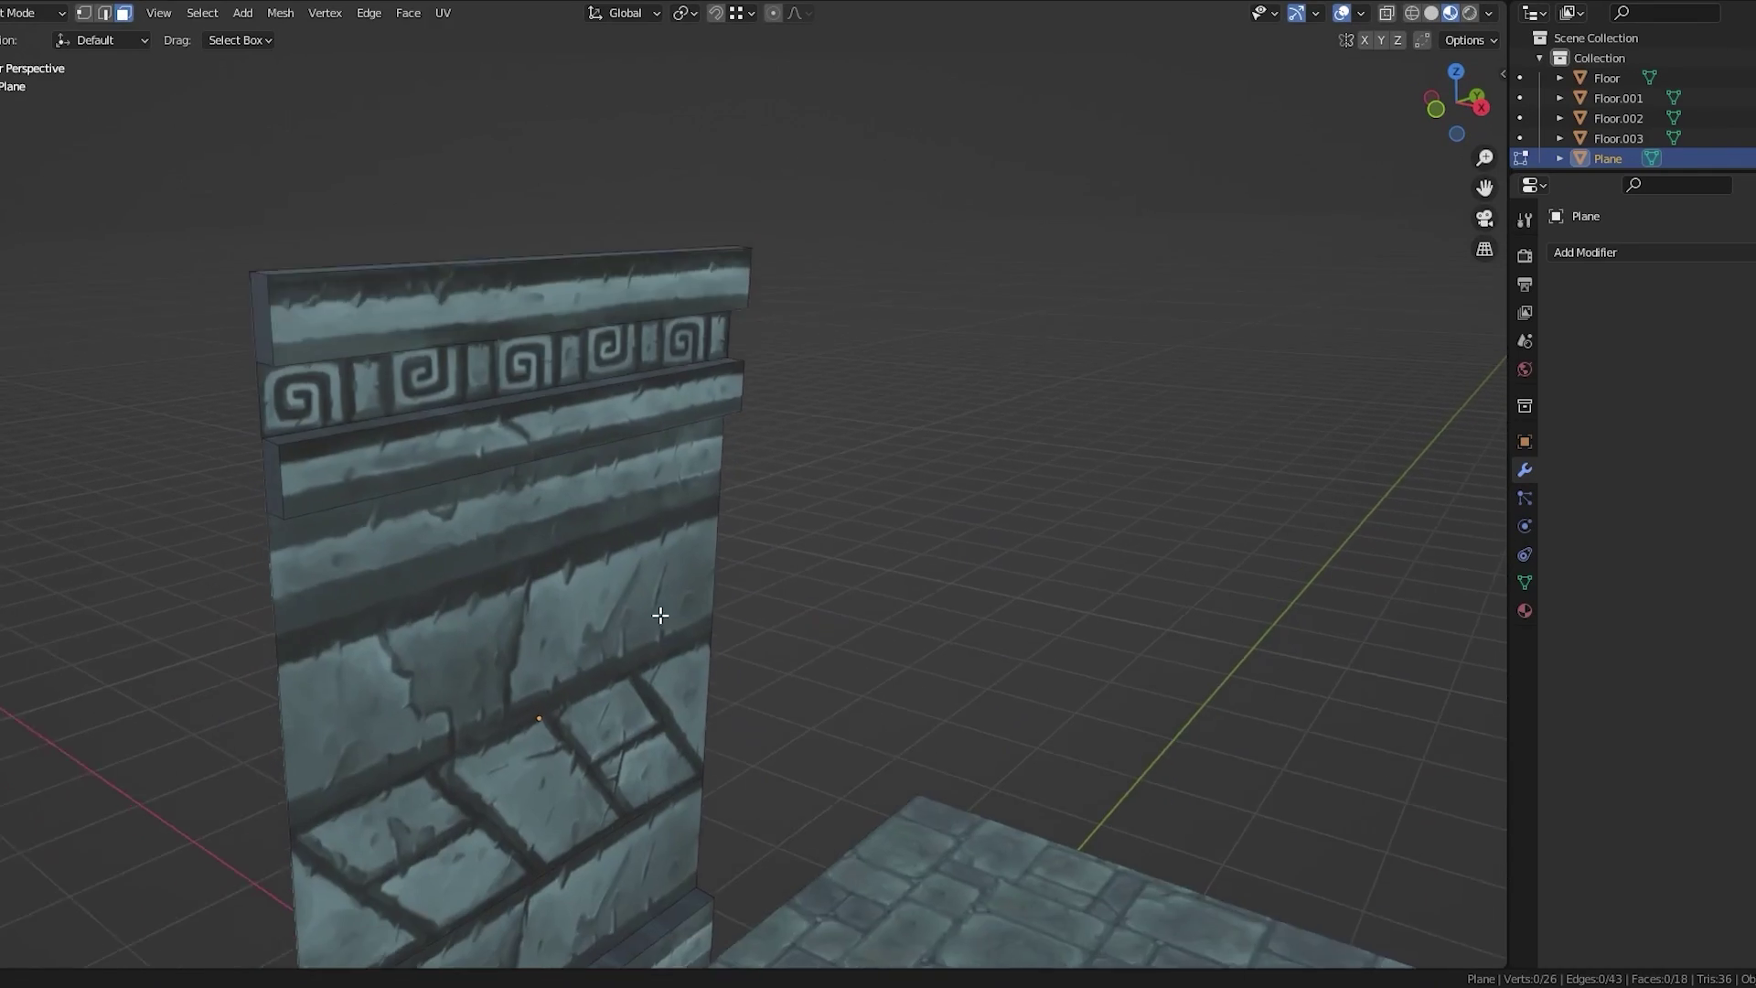
# Select the Greek-key band face and zoom in around the wall
pyautogui.moveTo(660, 615); pyautogui.dragTo(602, 517, button='middle')
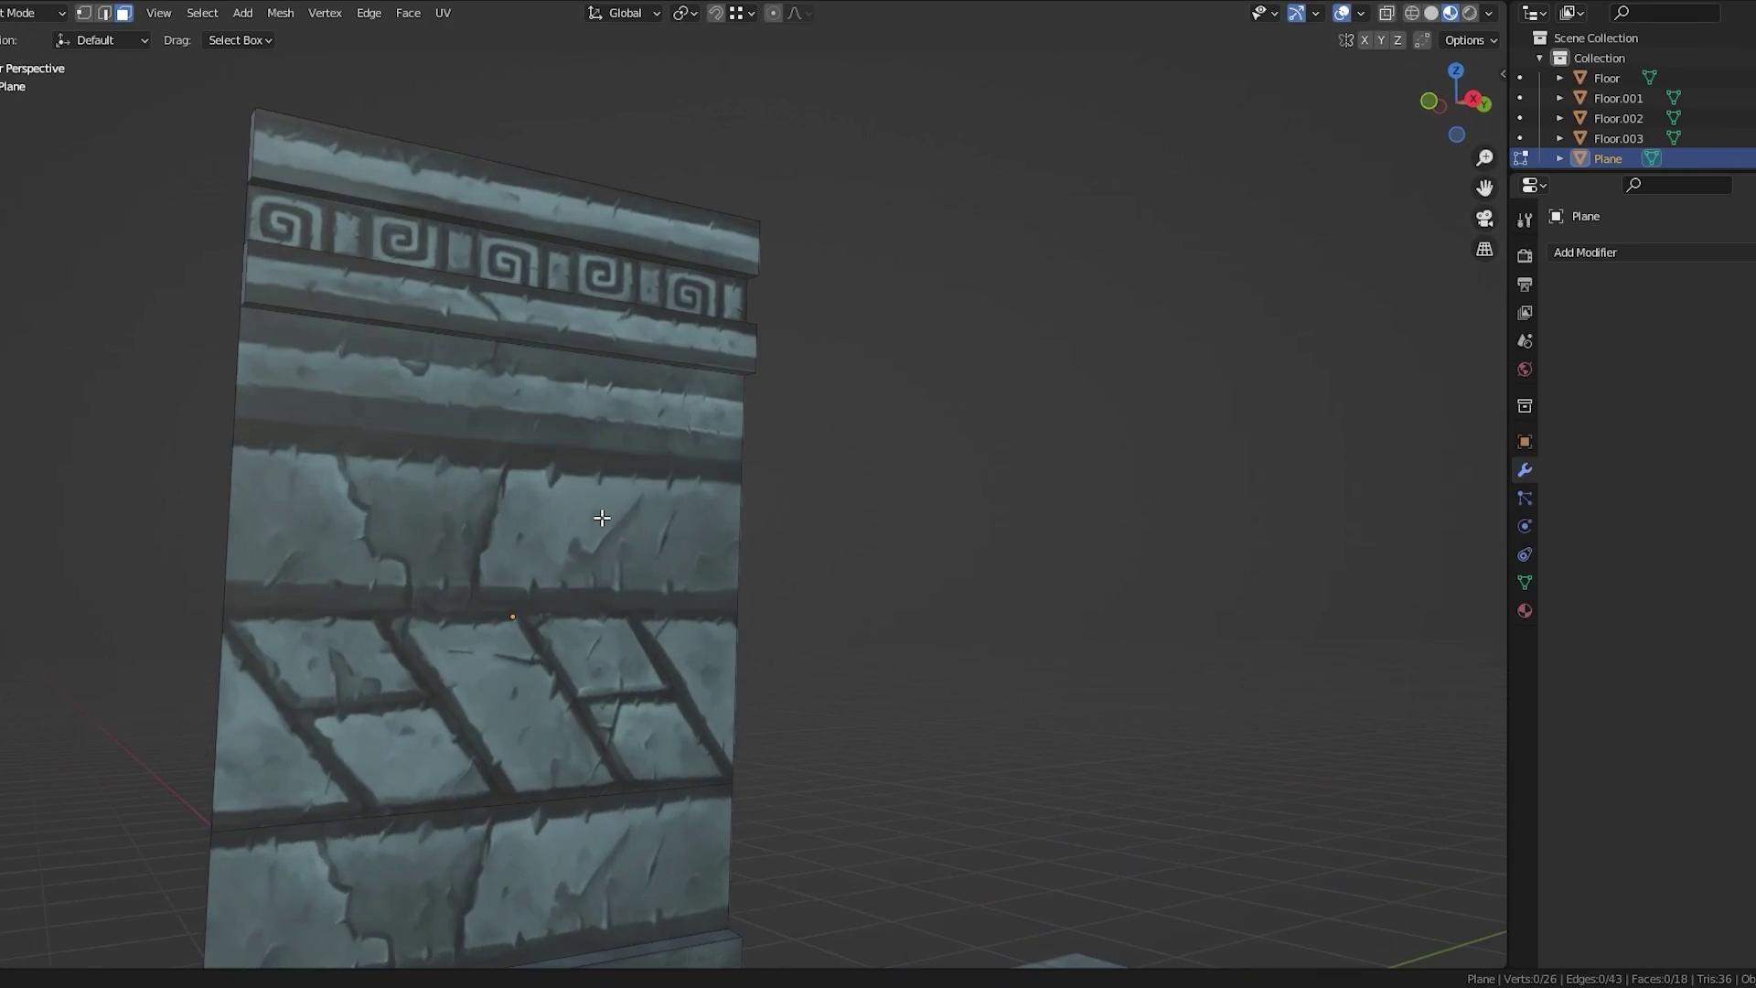
pyautogui.moveTo(465, 290); pyautogui.dragTo(519, 297, button='middle')
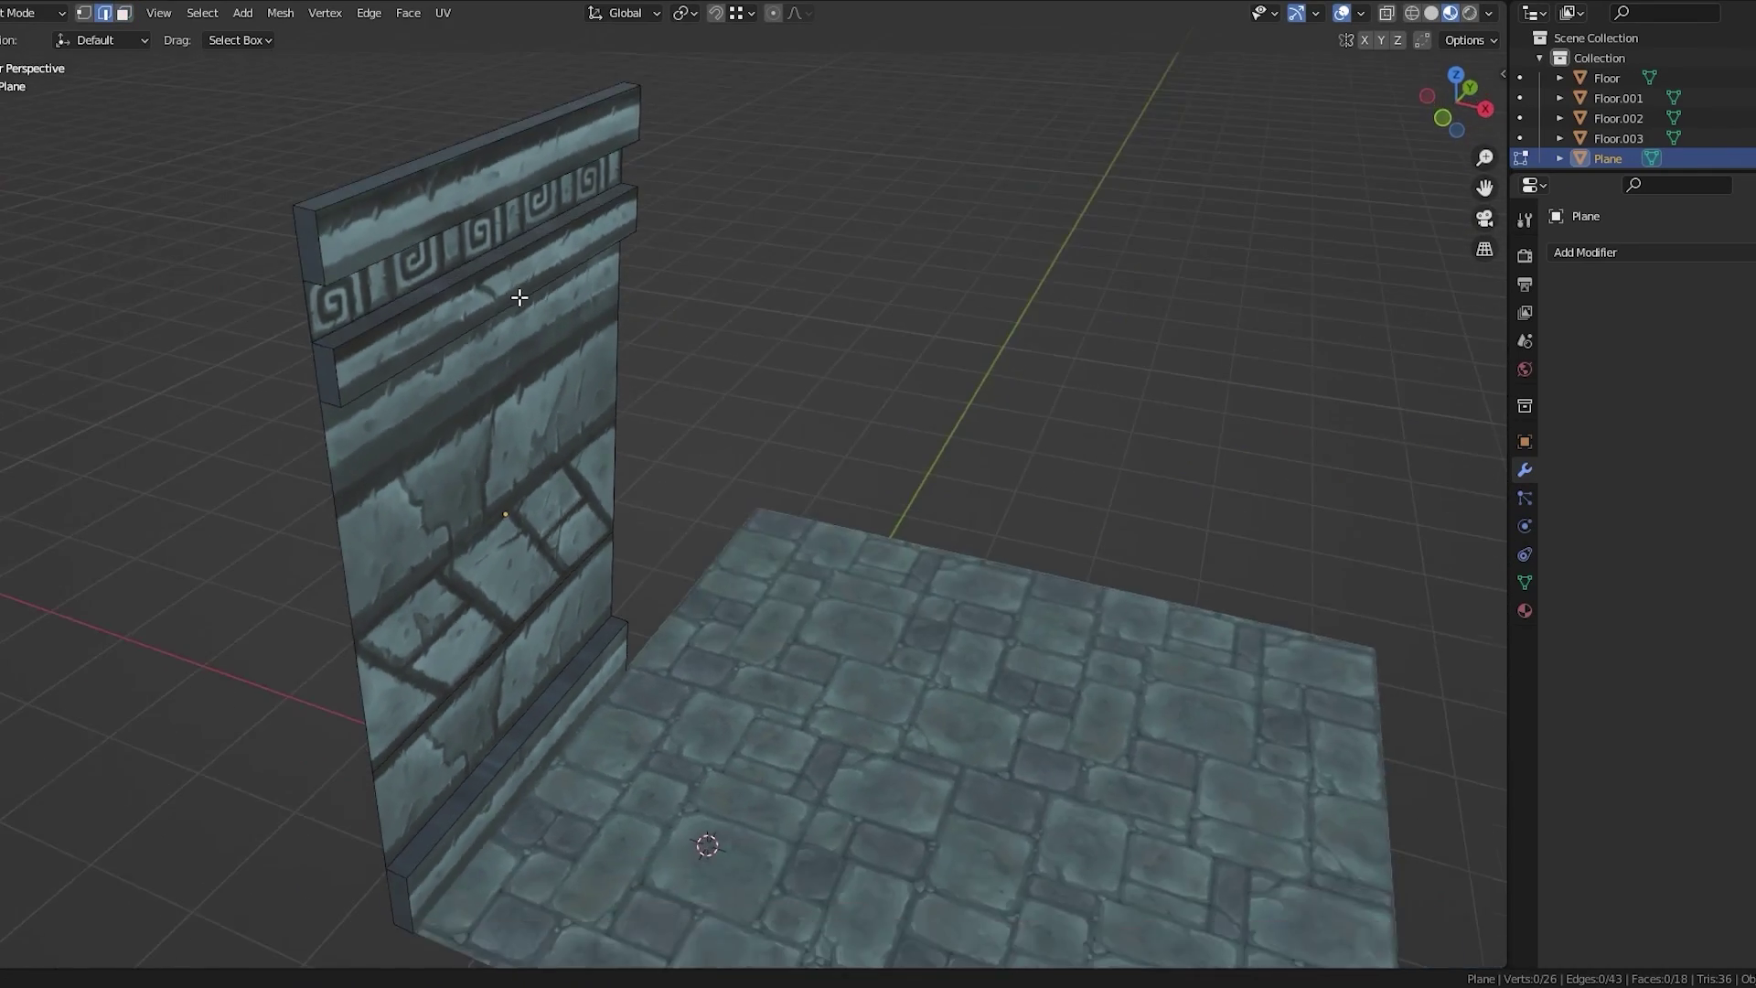
pyautogui.click(426, 292)
pyautogui.moveTo(482, 381); pyautogui.dragTo(419, 301, button='middle')
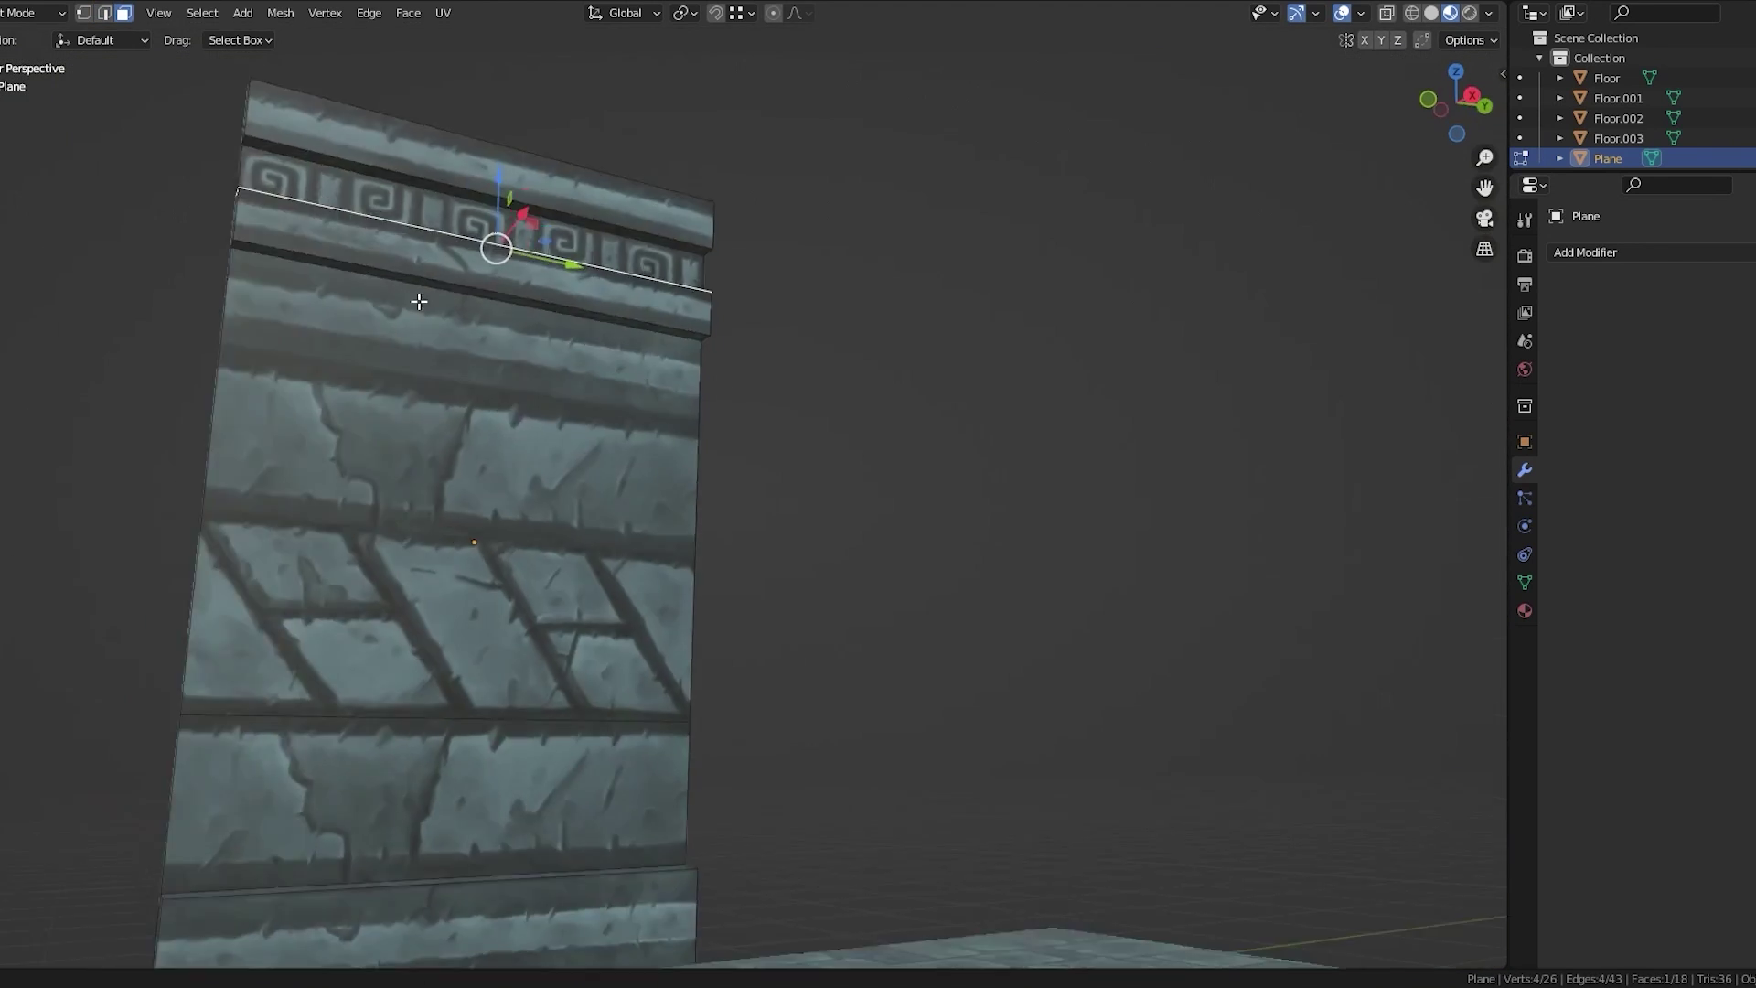
pyautogui.scroll(2, 425, 297)
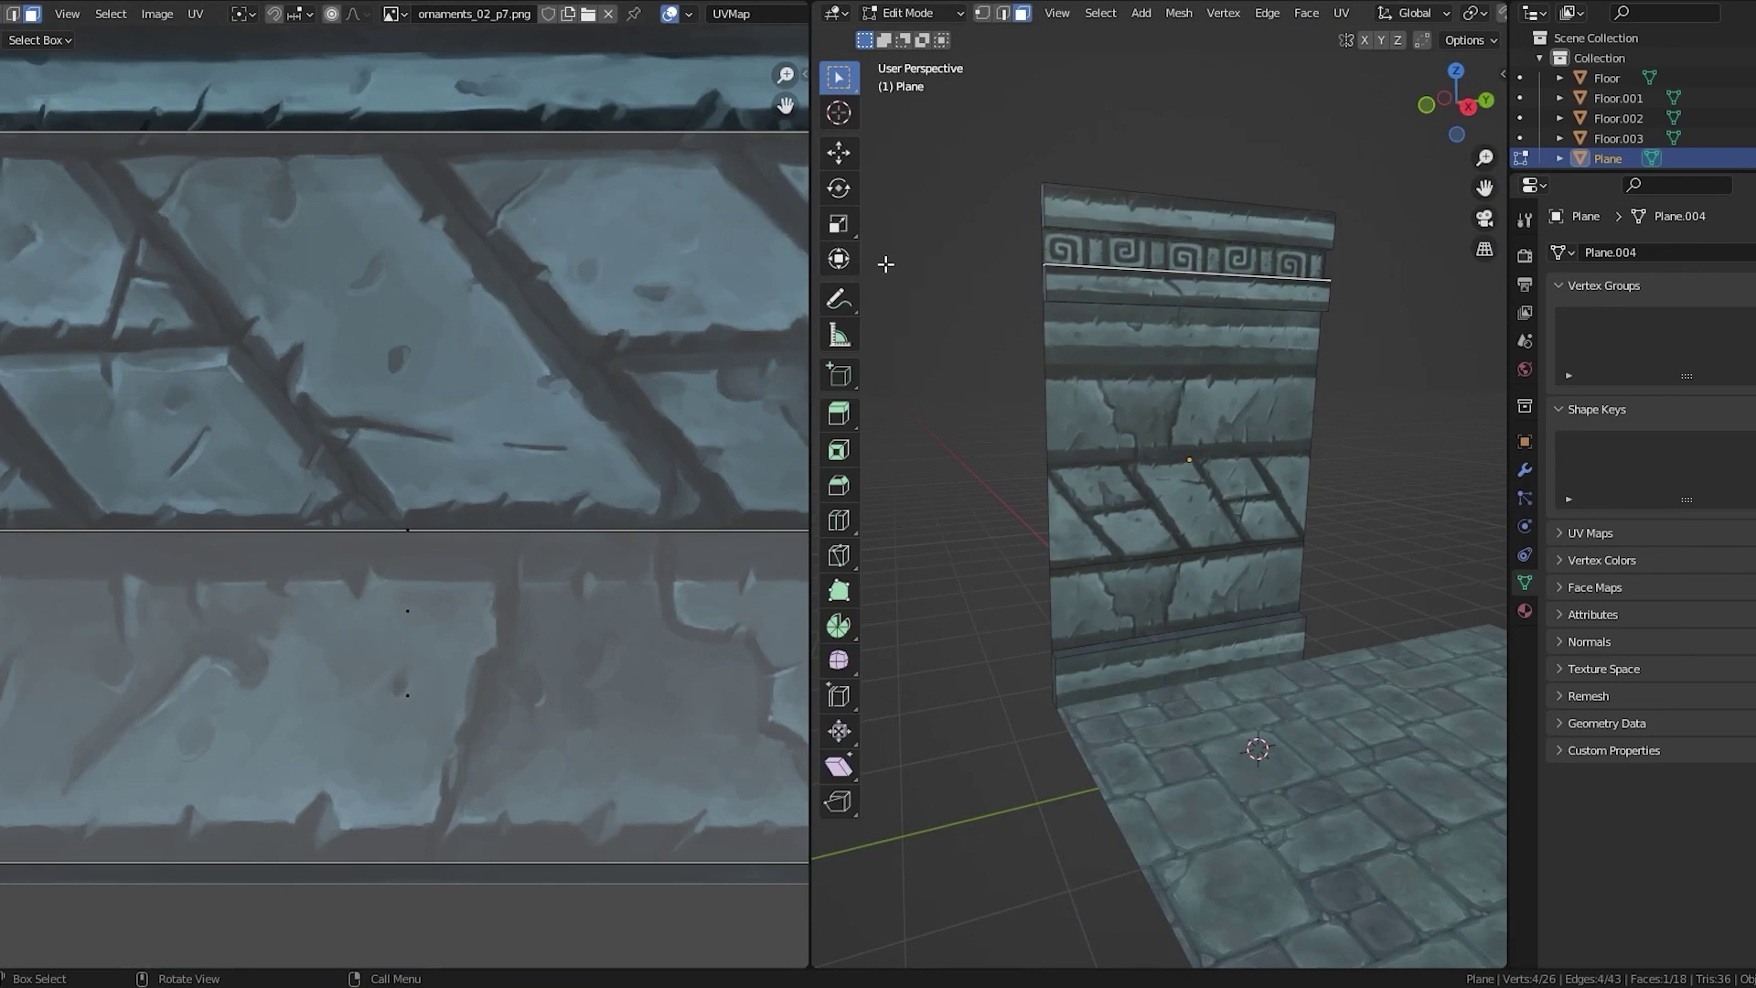
pyautogui.moveTo(886, 262); pyautogui.dragTo(994, 361, button='middle')
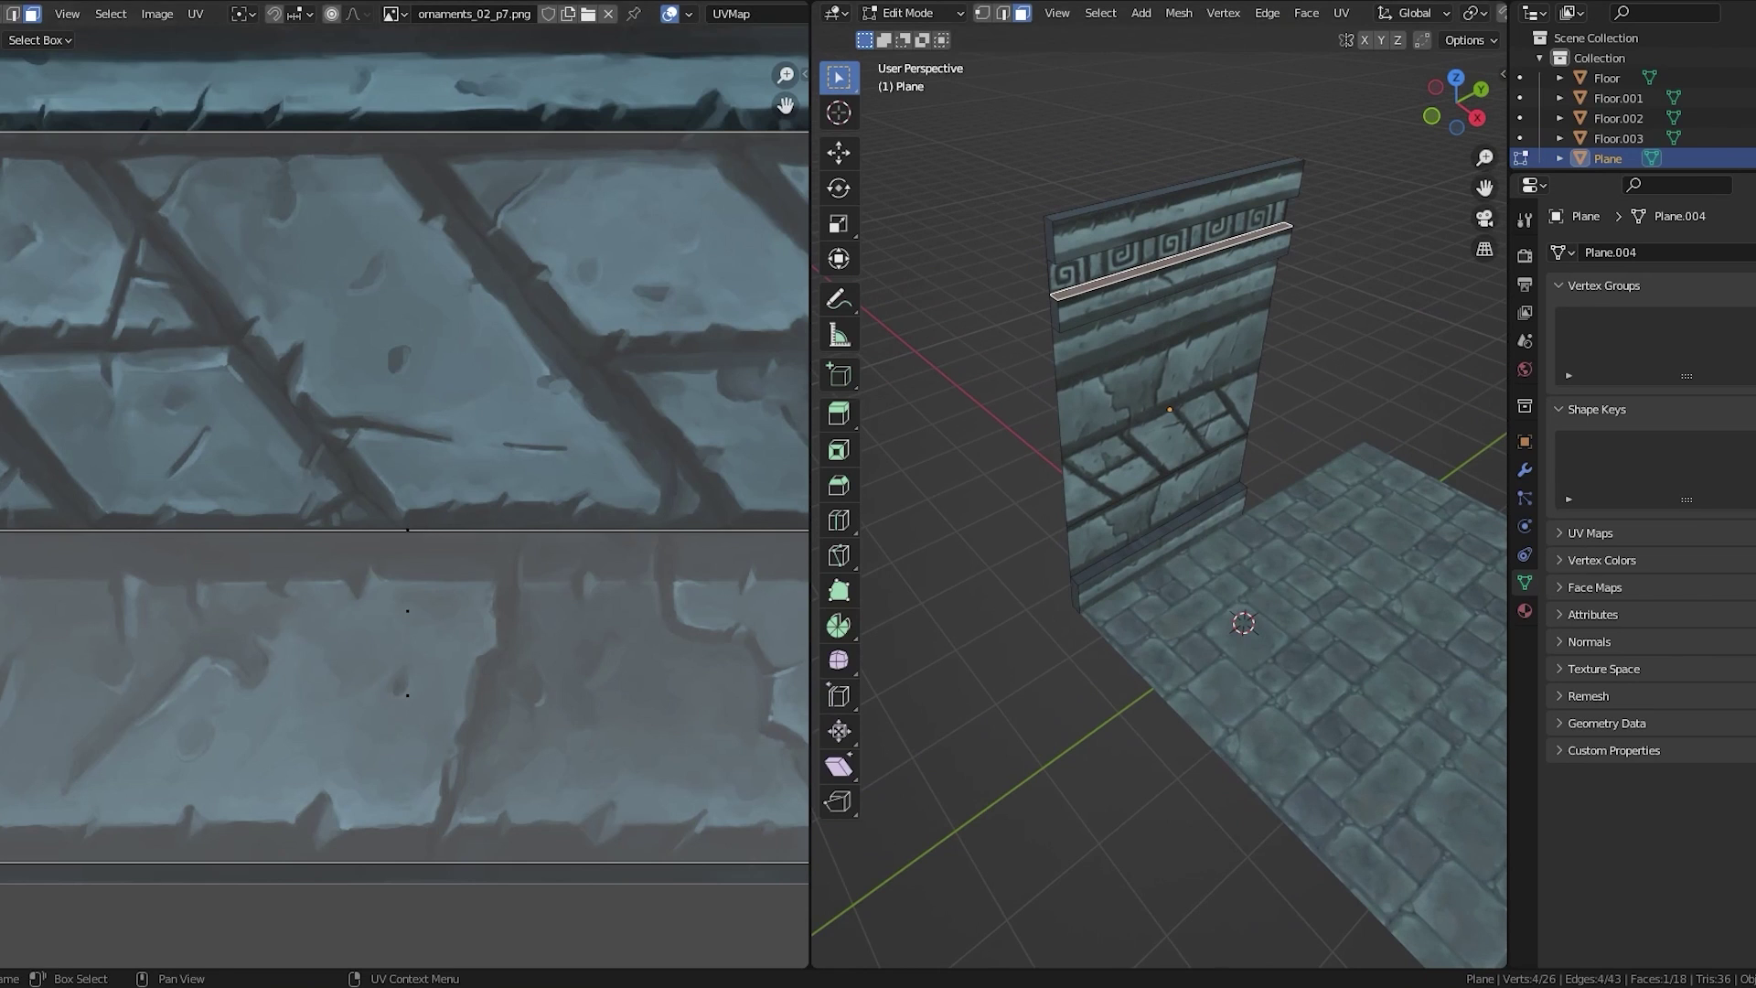
# Unwrap the selected ledge faces in the UV editor
pyautogui.scroll(-5, 592, 454)
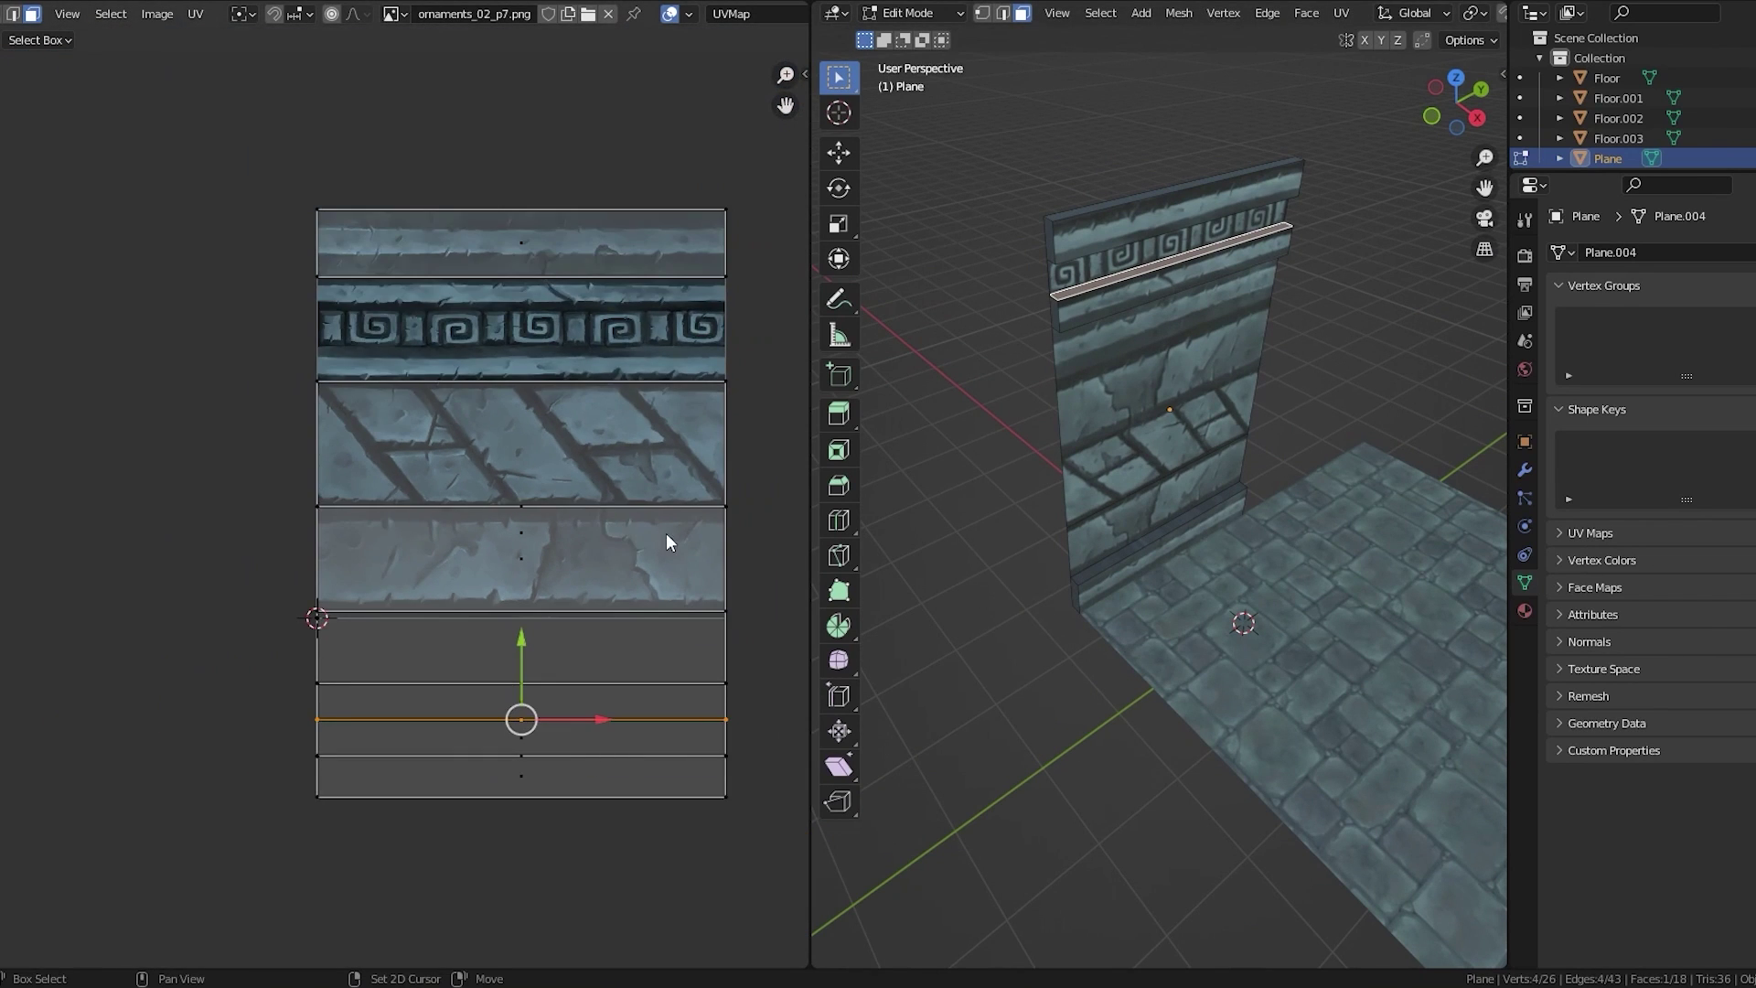
pyautogui.moveTo(665, 542); pyautogui.dragTo(436, 576, button='middle')
pyautogui.scroll(2, 407, 634)
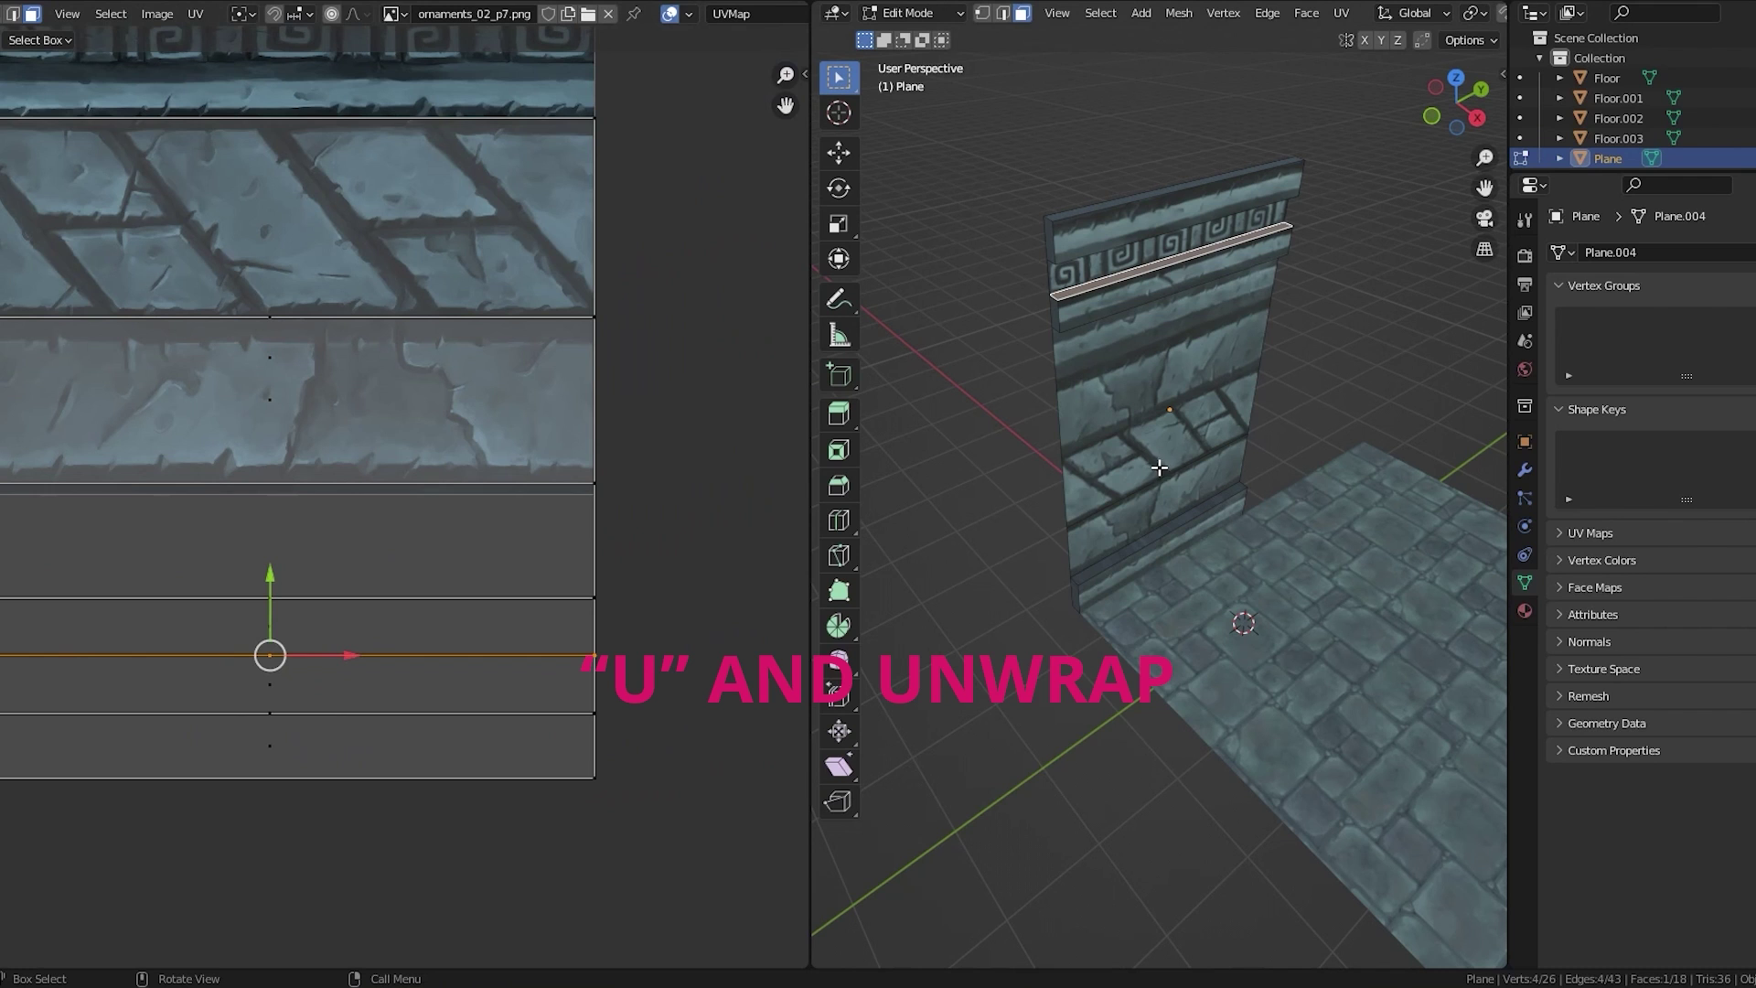
pyautogui.press('u')
pyautogui.click(1125, 470)
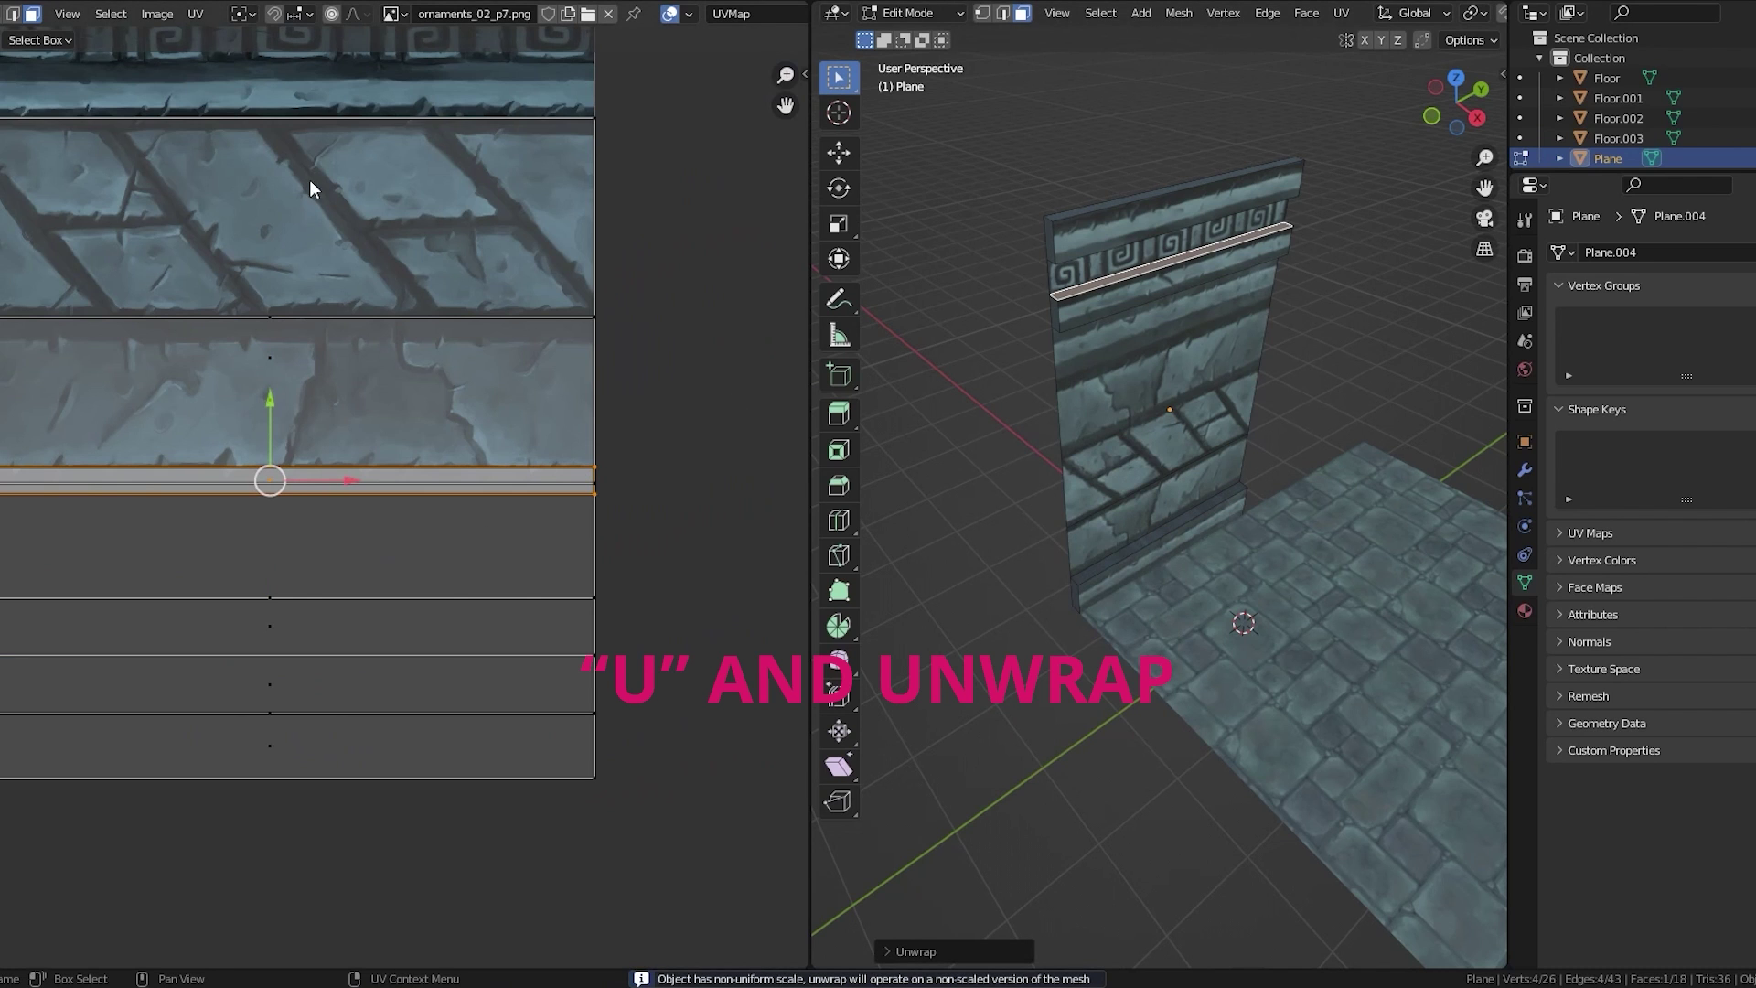
# Unwrap the top strip face and move its UV island onto the matching stone band
pyautogui.moveTo(1143, 384); pyautogui.dragTo(1123, 559, button='middle')
pyautogui.click(1113, 196)
pyautogui.press('u')
pyautogui.click(1123, 200)
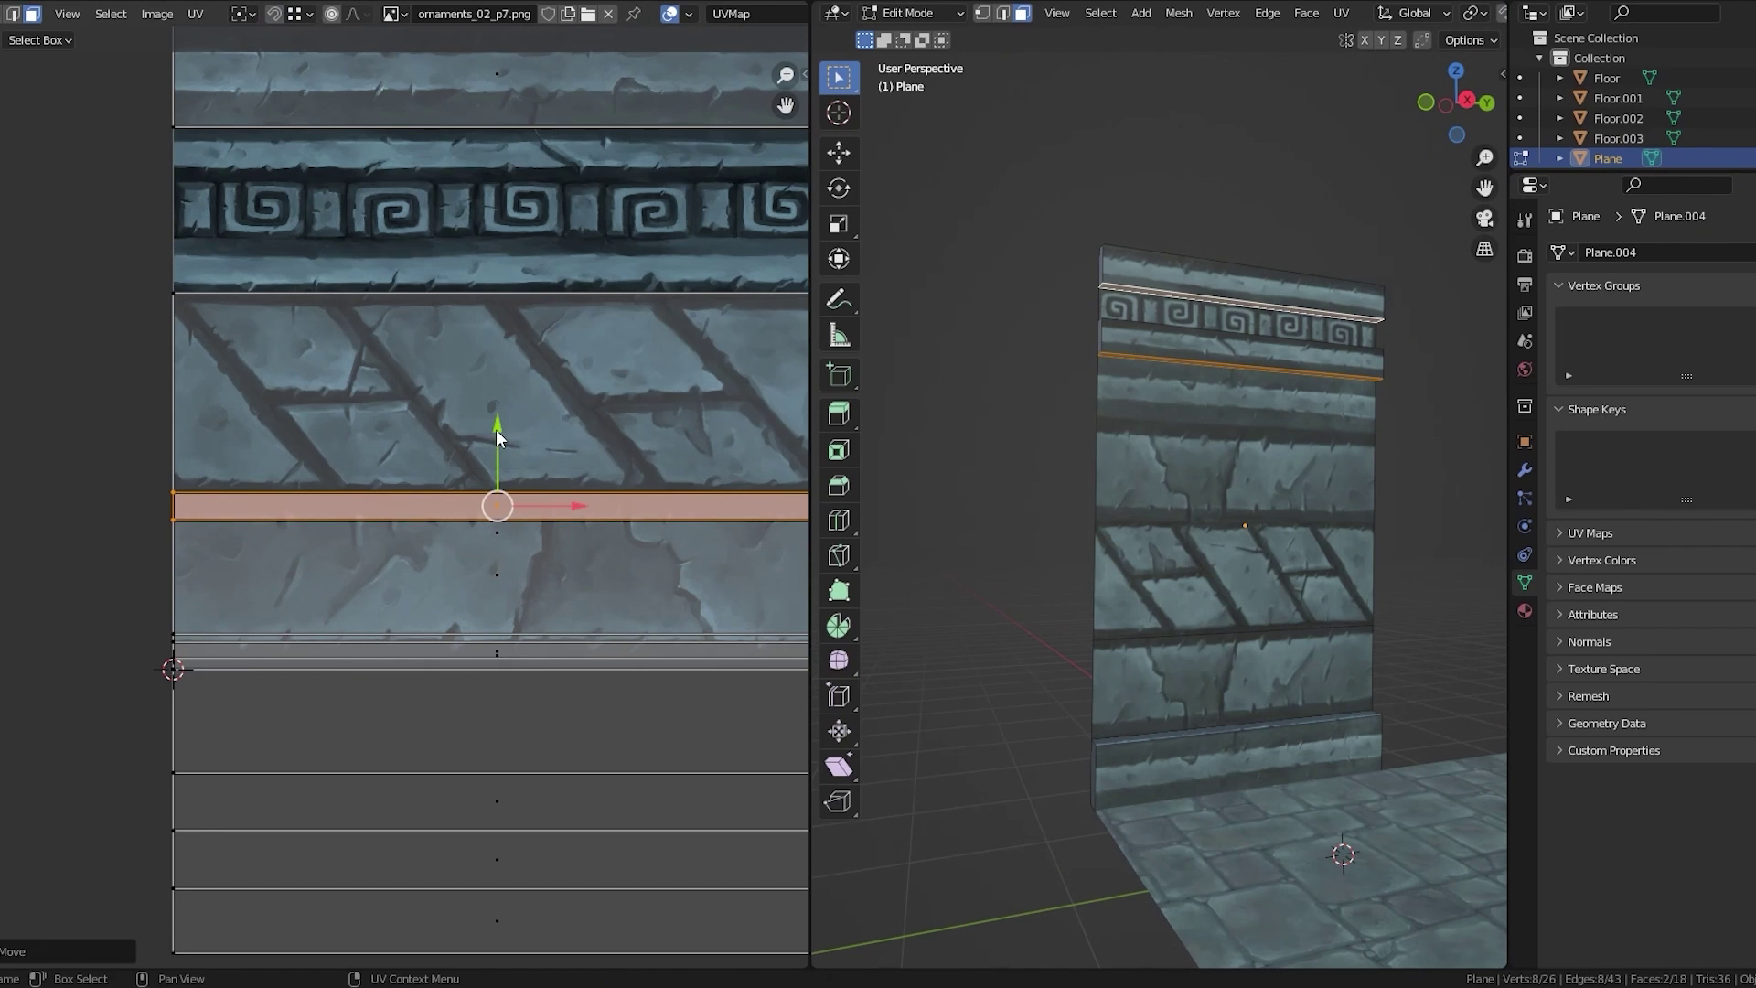
pyautogui.press('g')
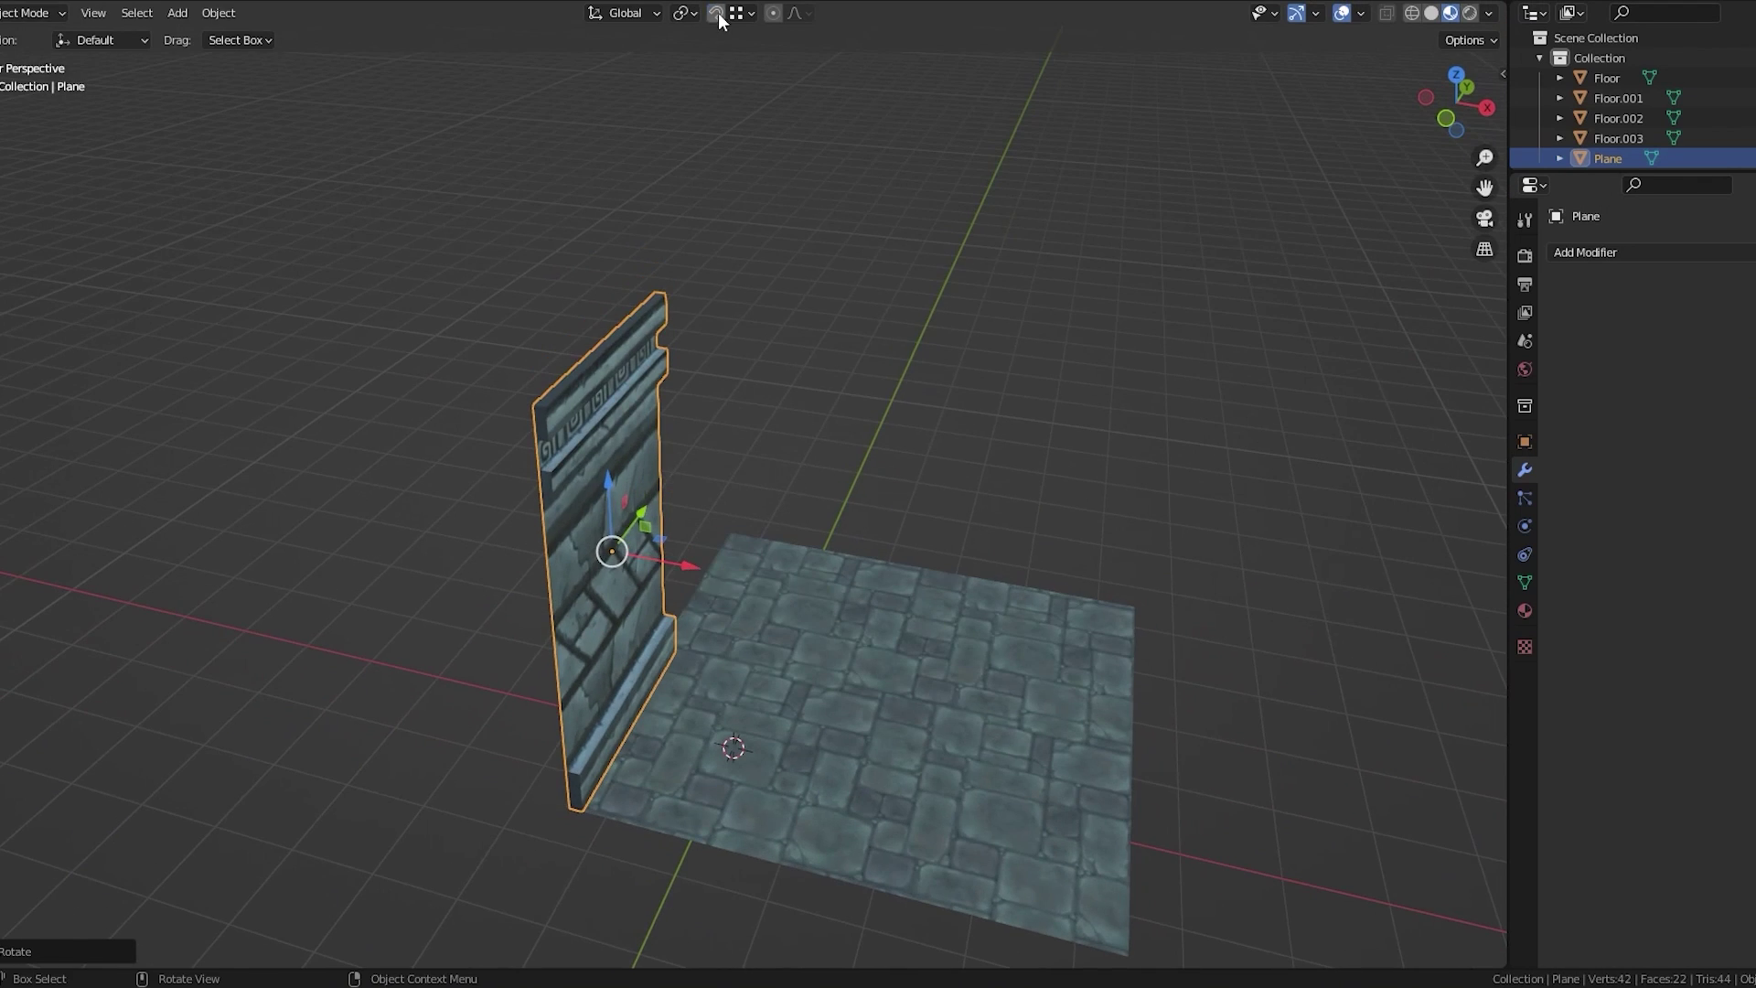
# Reposition the ornamented wall and orbit the view to face it
pyautogui.press('g')
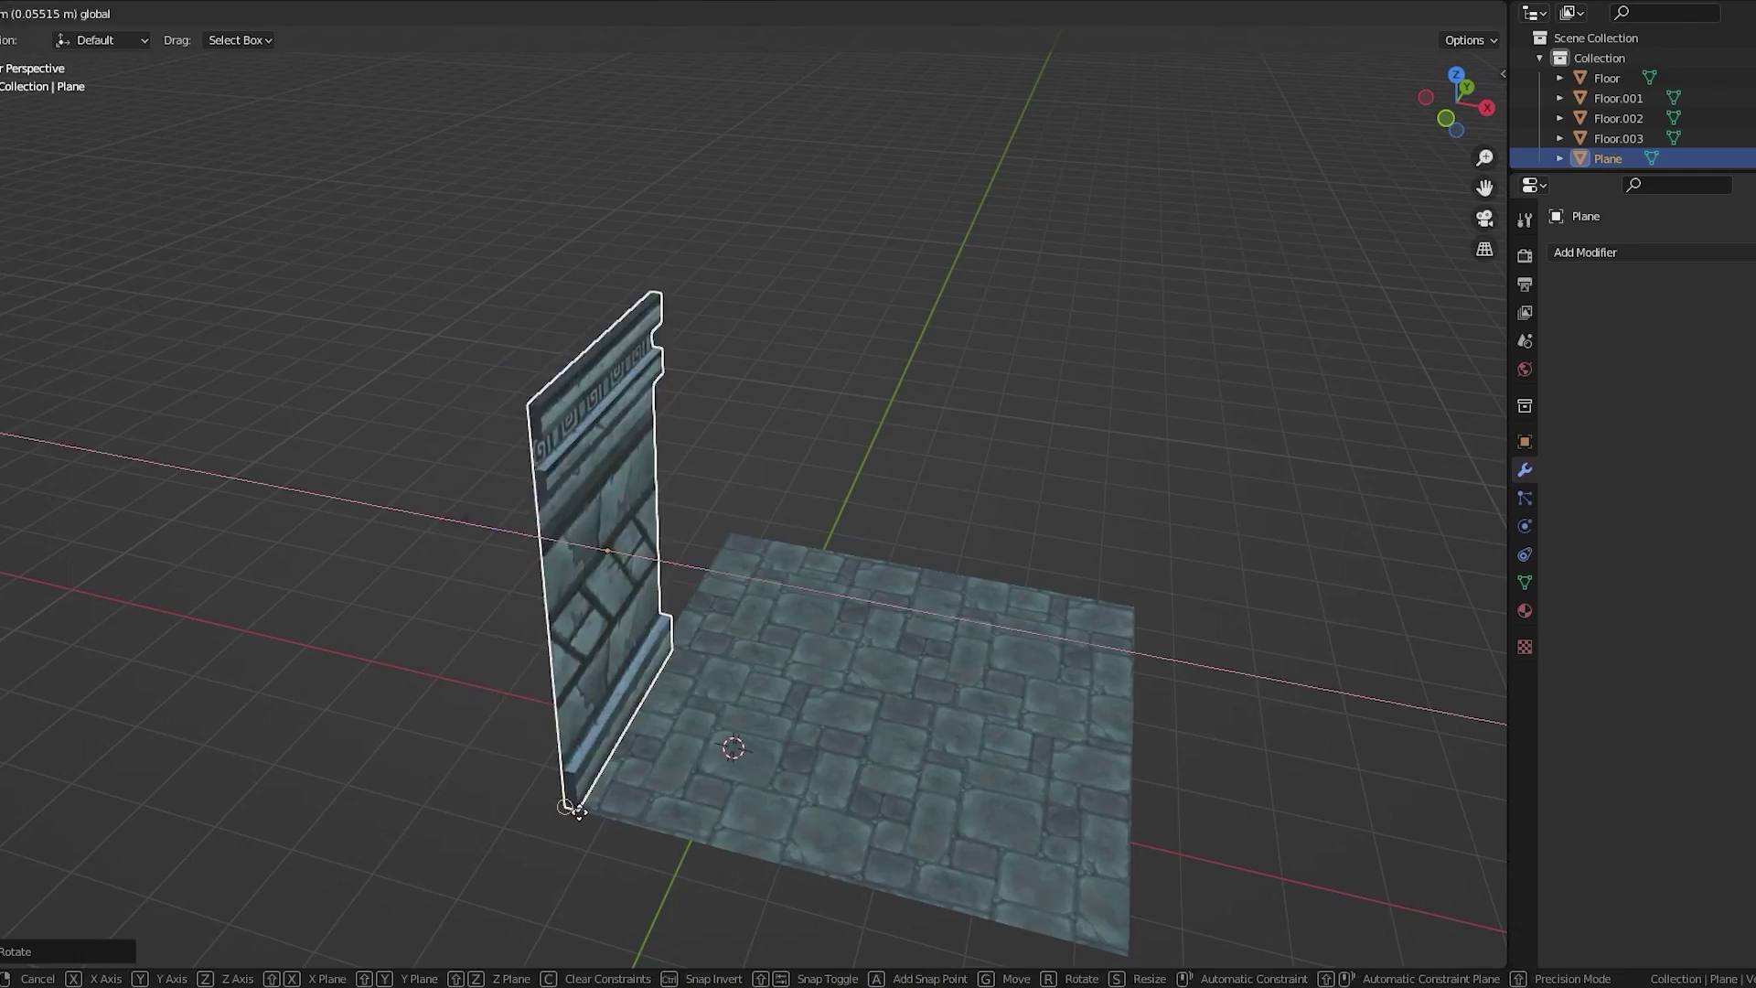
pyautogui.click(578, 811)
pyautogui.moveTo(578, 811); pyautogui.dragTo(458, 678, button='middle')
pyautogui.scroll(5, 515, 728)
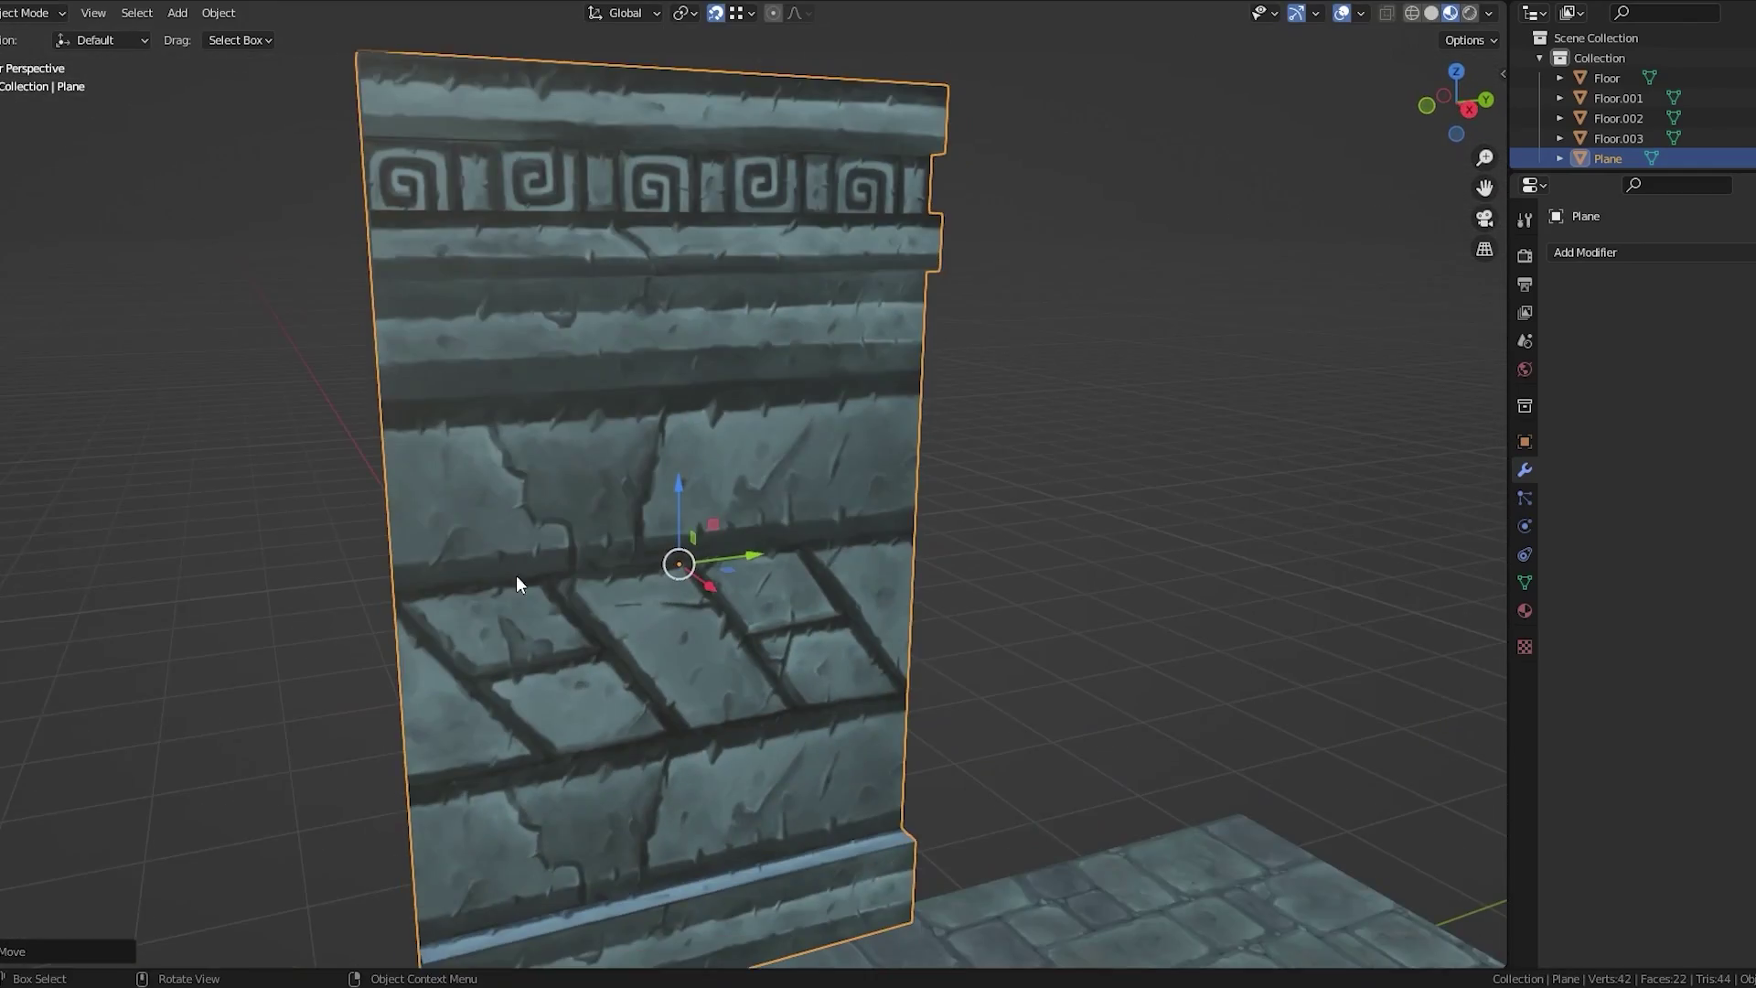
pyautogui.moveTo(516, 574); pyautogui.dragTo(429, 297, button='middle')
pyautogui.scroll(3, 790, 382)
# Duplicate the ornamented wall section and slide the copy beside the original
pyautogui.hotkey('shift', 'd')
pyautogui.rightClick(790, 382)
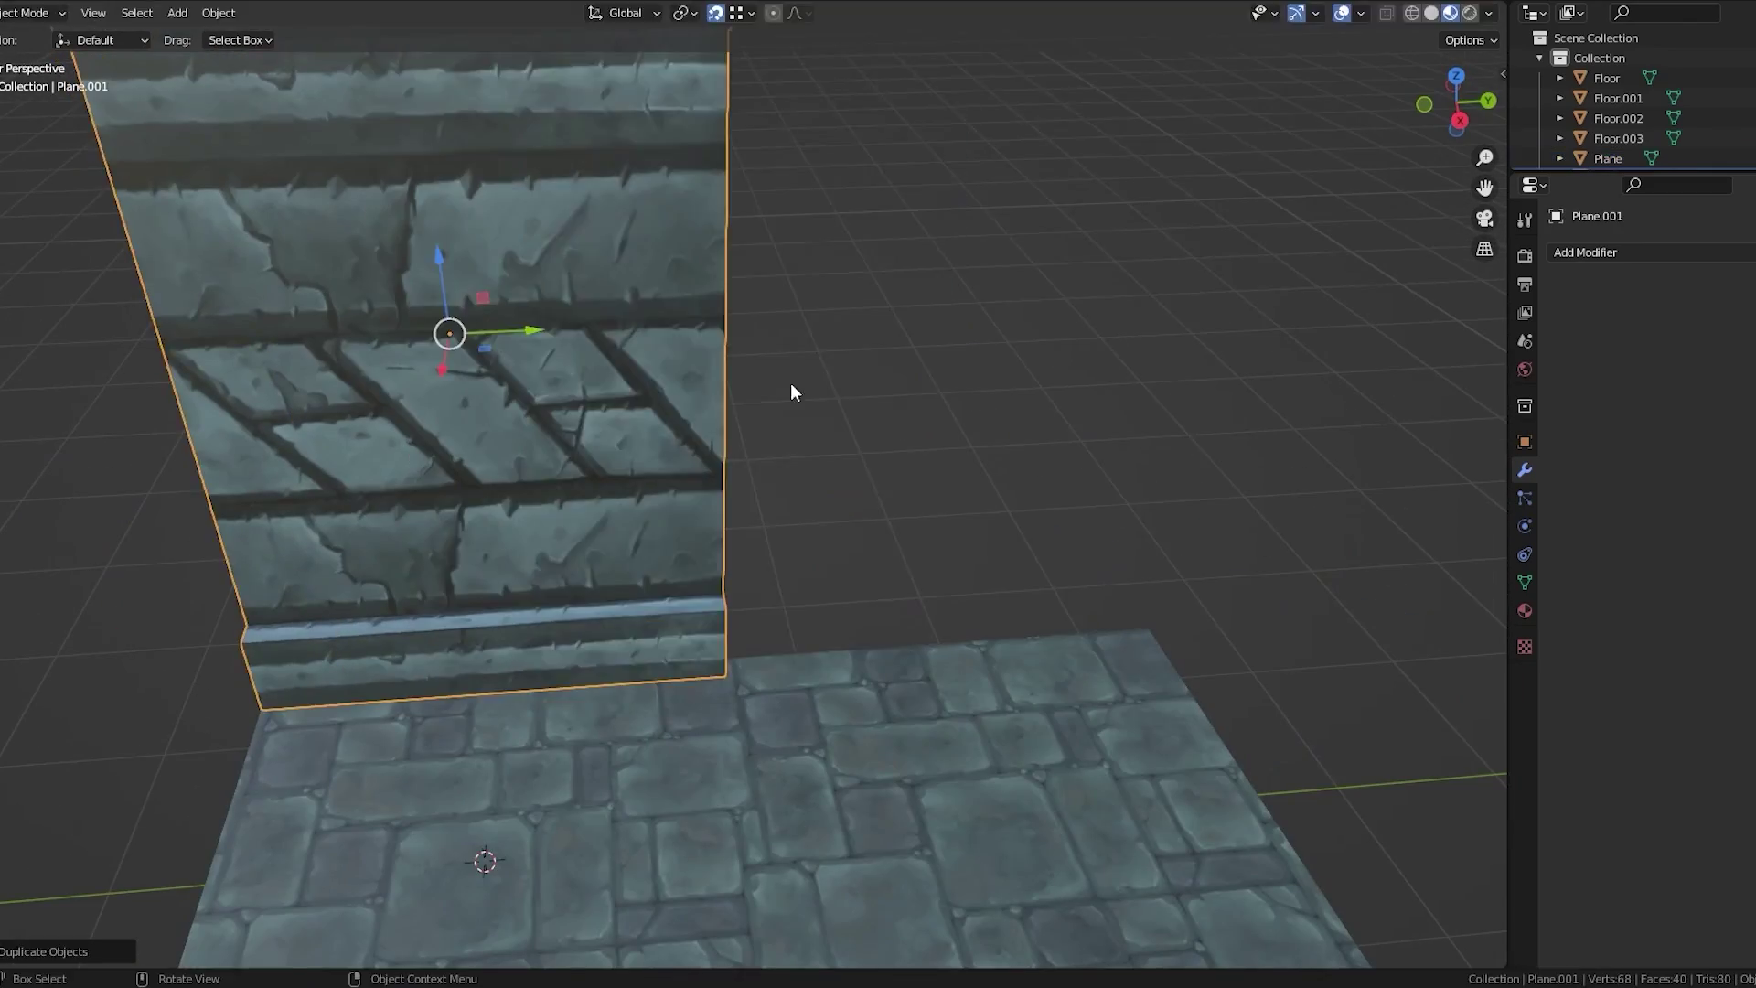
pyautogui.press('g')
pyautogui.click(1424, 529)
pyautogui.moveTo(1424, 529); pyautogui.dragTo(656, 229, button='middle')
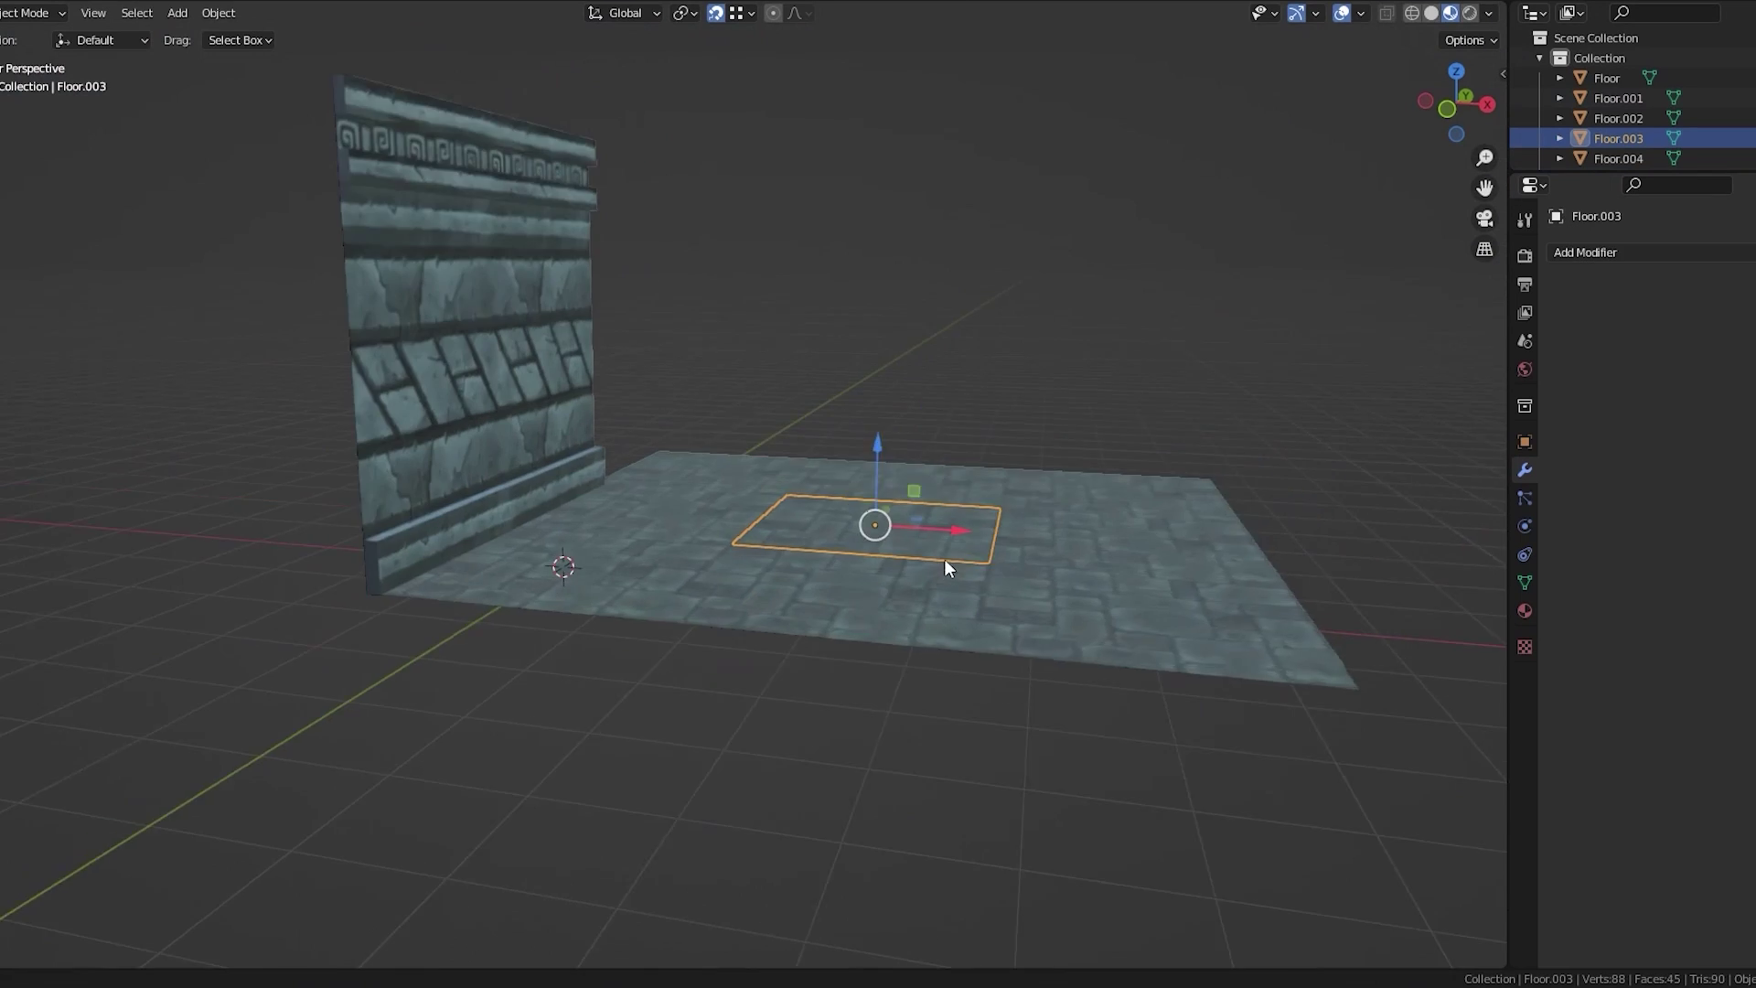
pyautogui.moveTo(949, 560); pyautogui.dragTo(763, 632, button='middle')
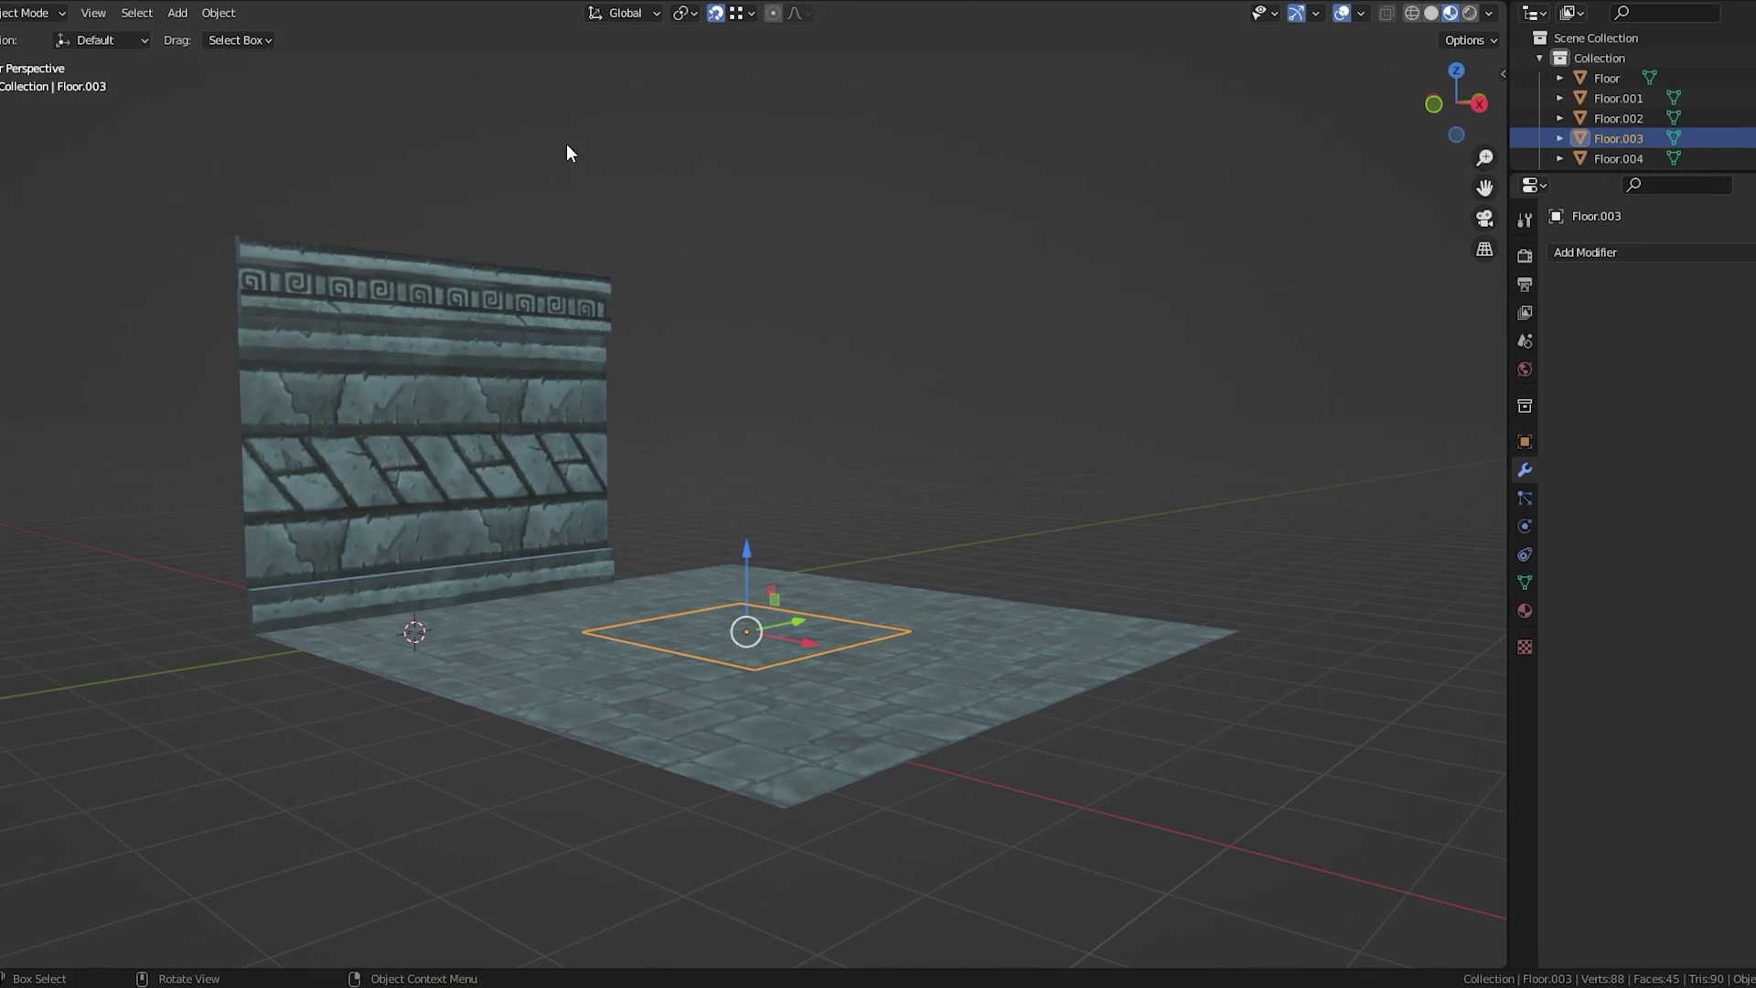
# Test a copy of floor tile Floor.003 raised on Z and rotated on Y, then delete it
pyautogui.hotkey('shift', 'd')
pyautogui.rightClick(746, 551)
pyautogui.press('g')
pyautogui.press('z')
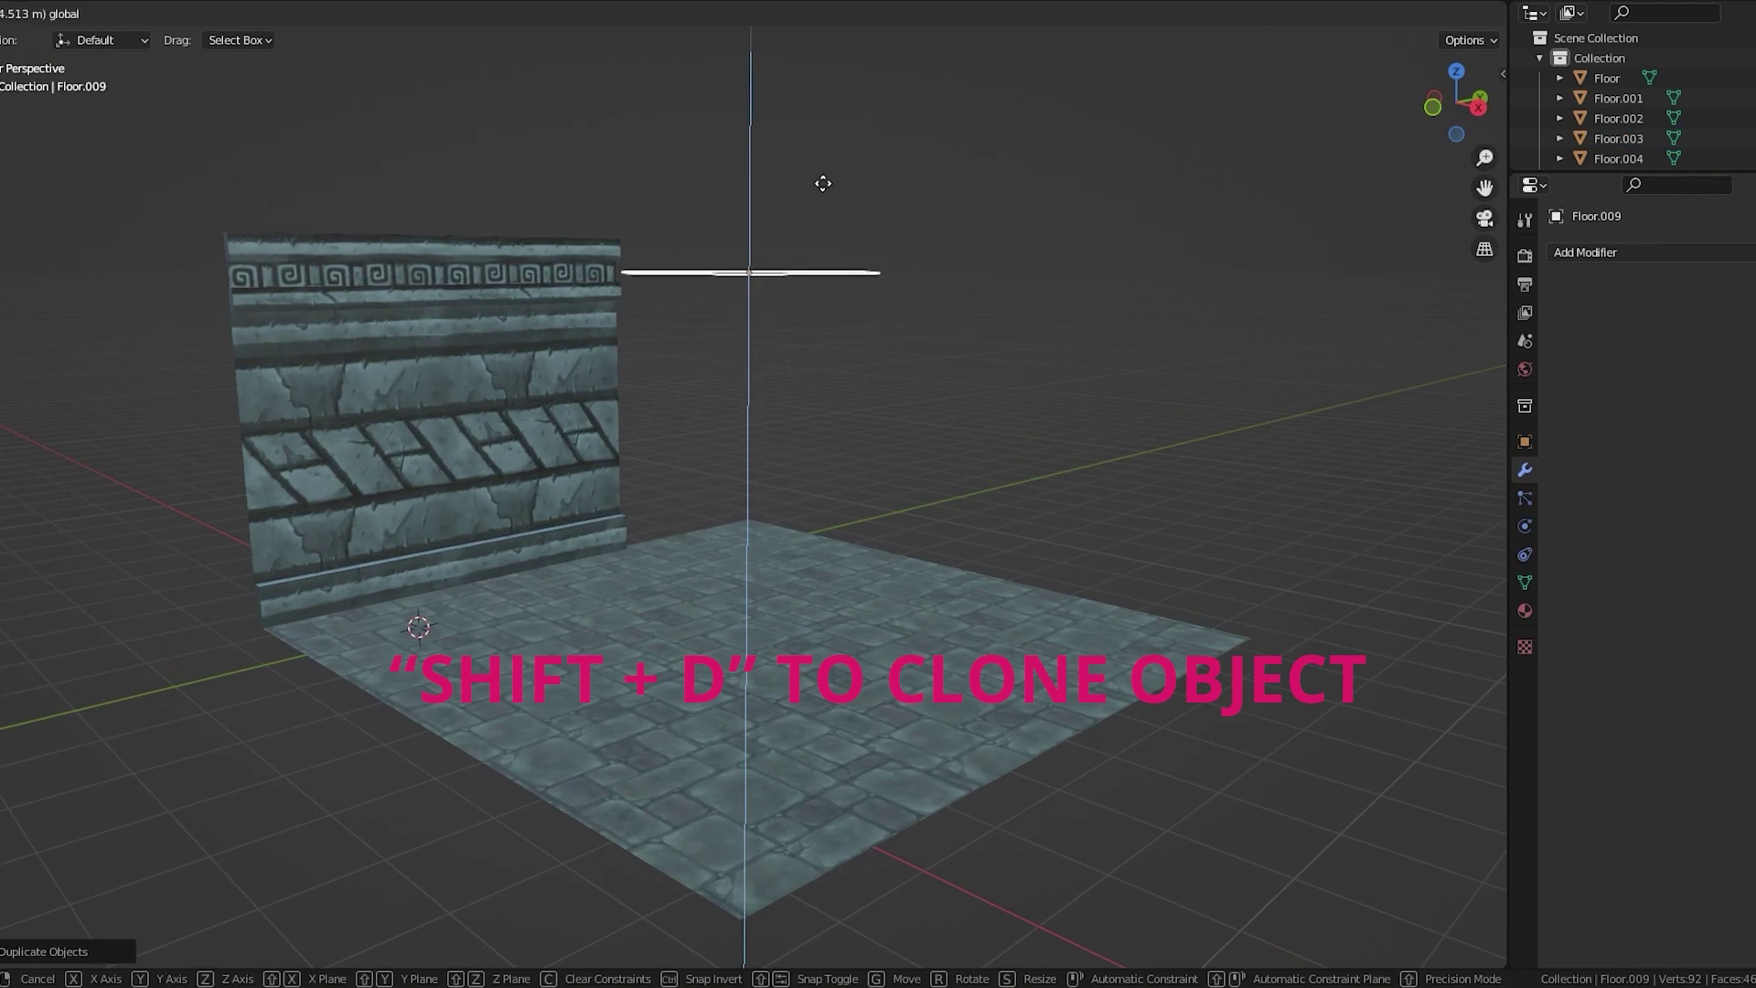
pyautogui.click(823, 182)
pyautogui.moveTo(826, 118); pyautogui.dragTo(808, 169, button='middle')
pyautogui.press('r')
pyautogui.press('y')
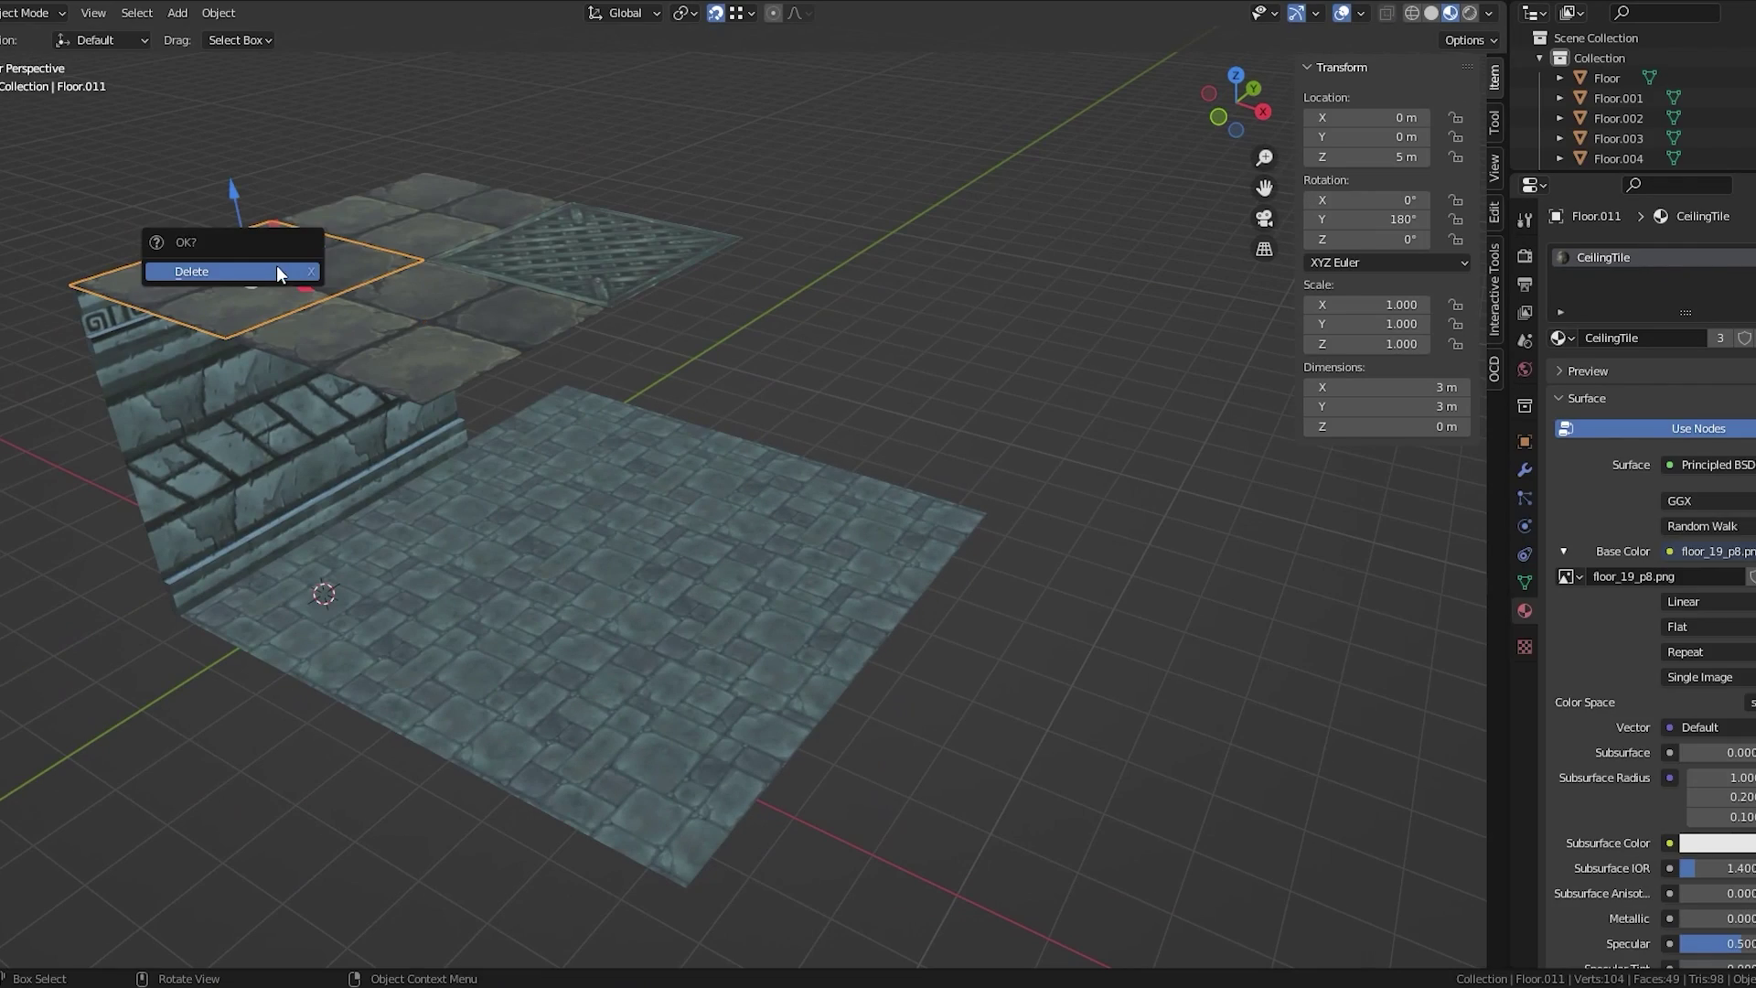
pyautogui.click(276, 271)
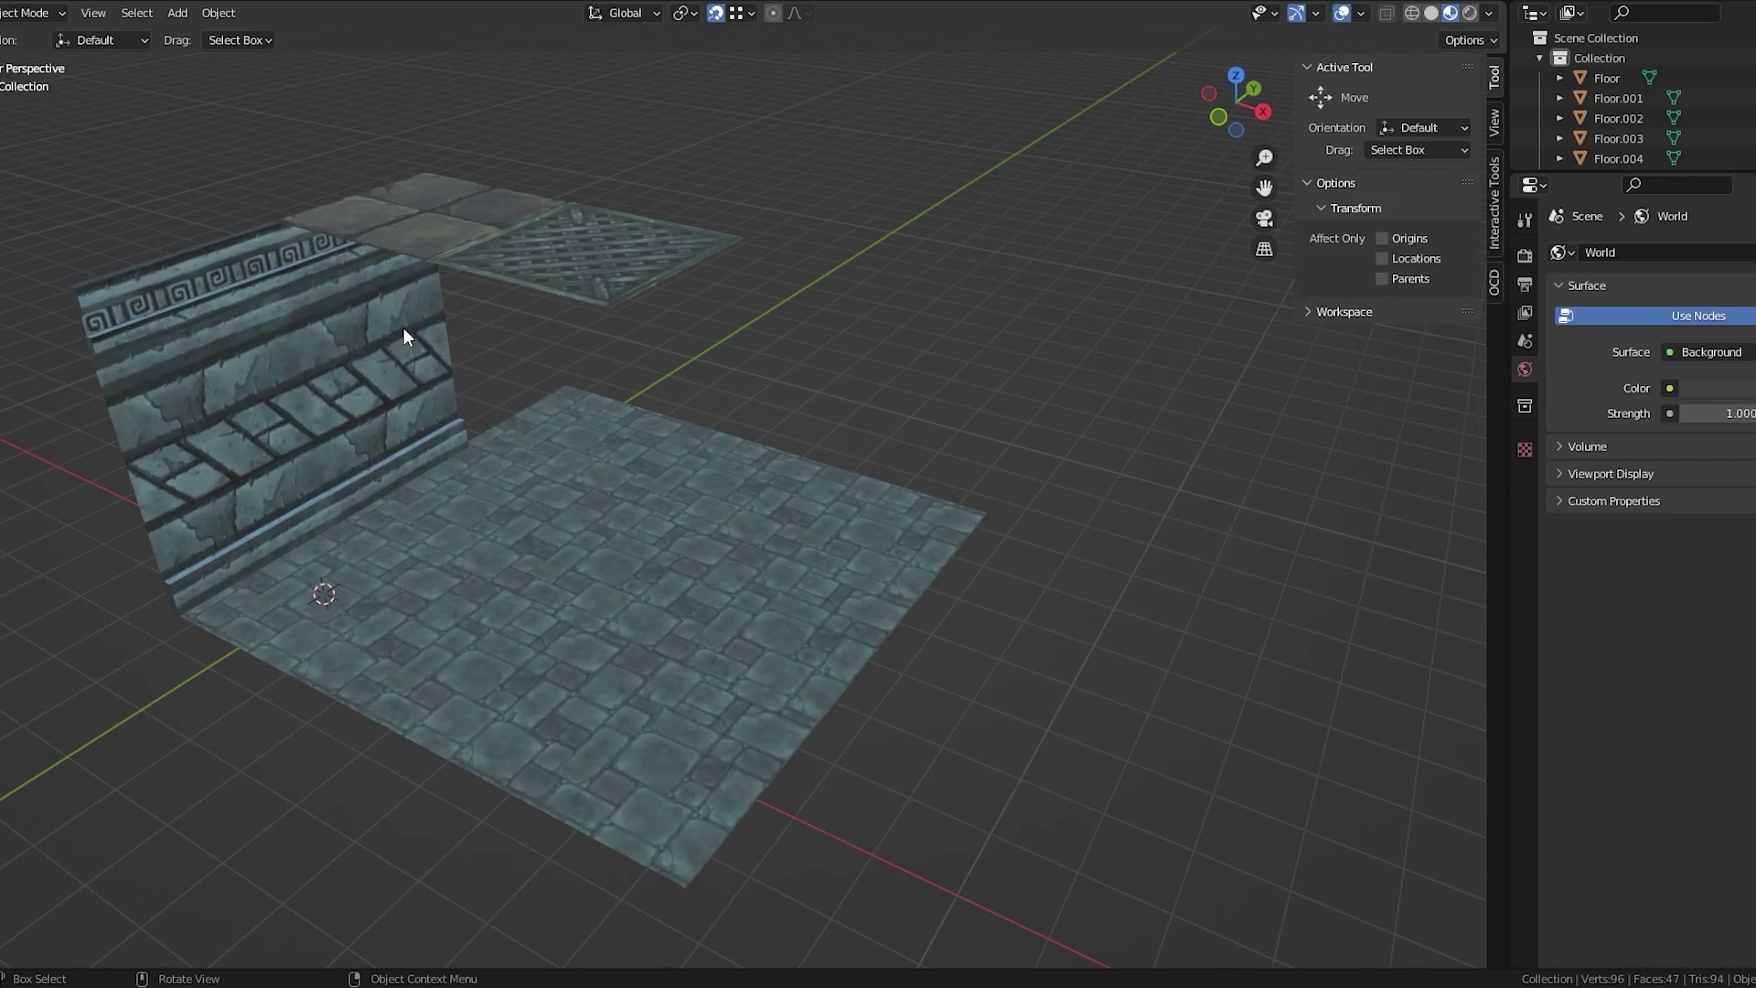
pyautogui.moveTo(403, 328); pyautogui.dragTo(683, 536, button='middle')
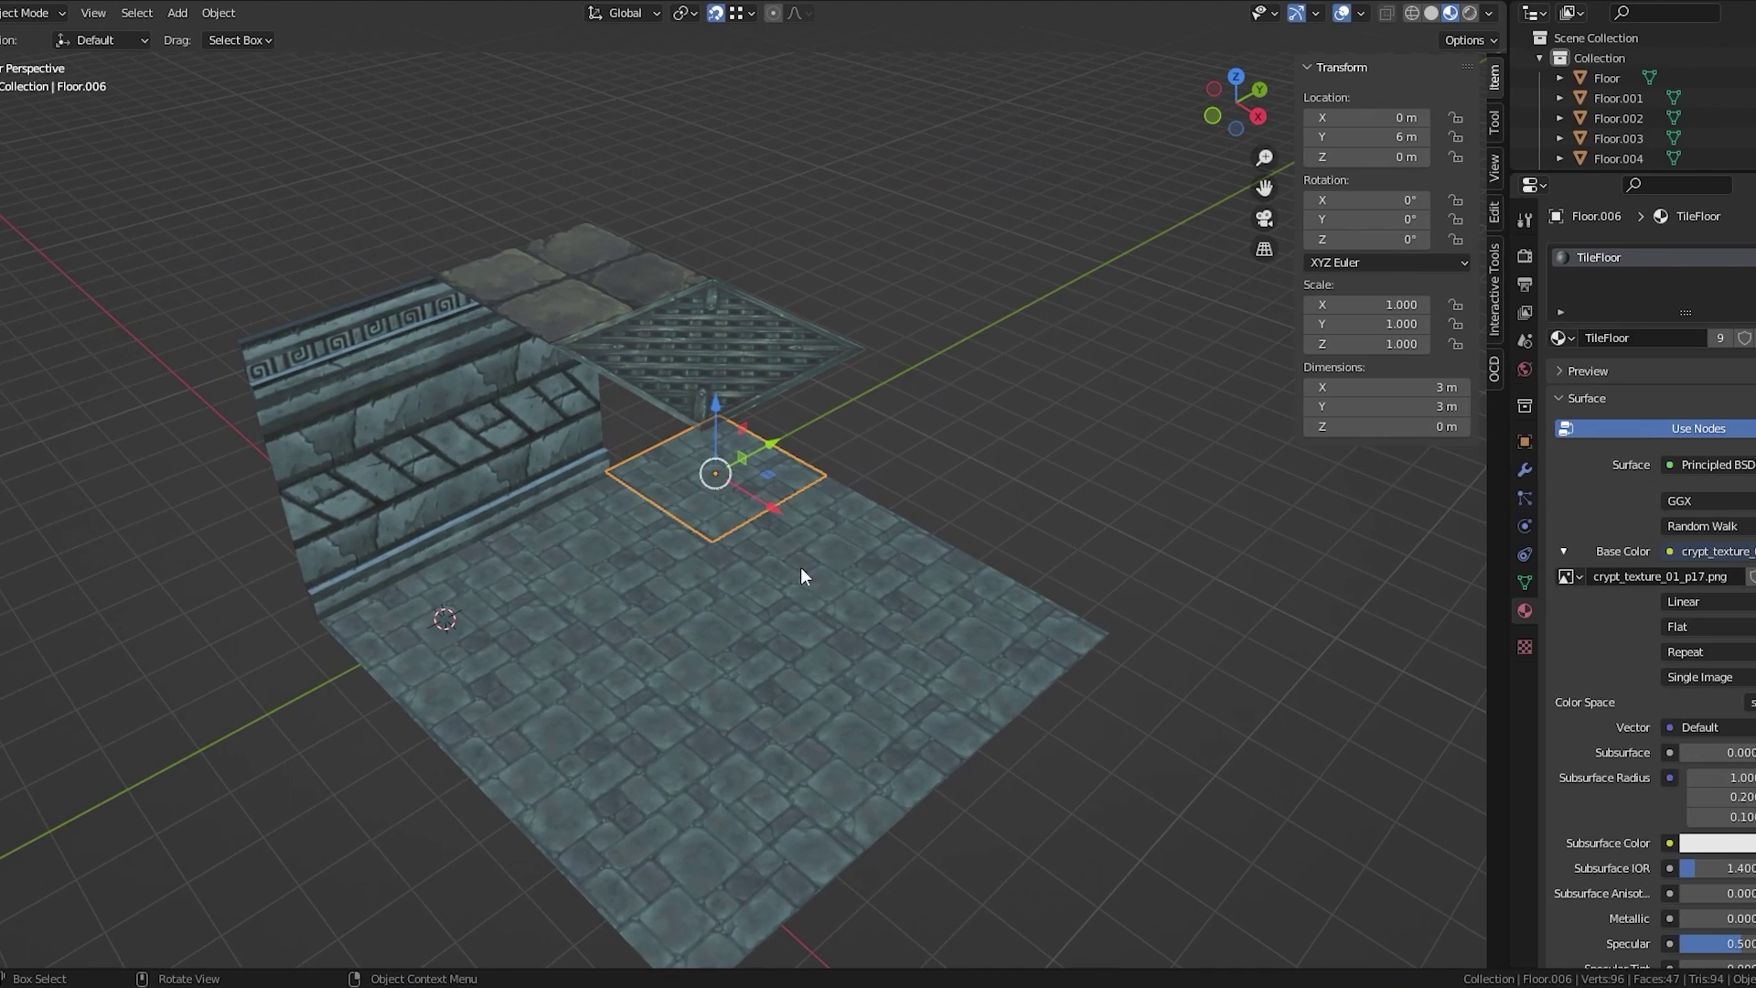
# Select Floor.004, then the ornamented wall, checking the whole floor layout
pyautogui.click(748, 887)
pyautogui.moveTo(748, 887); pyautogui.dragTo(513, 636, button='middle')
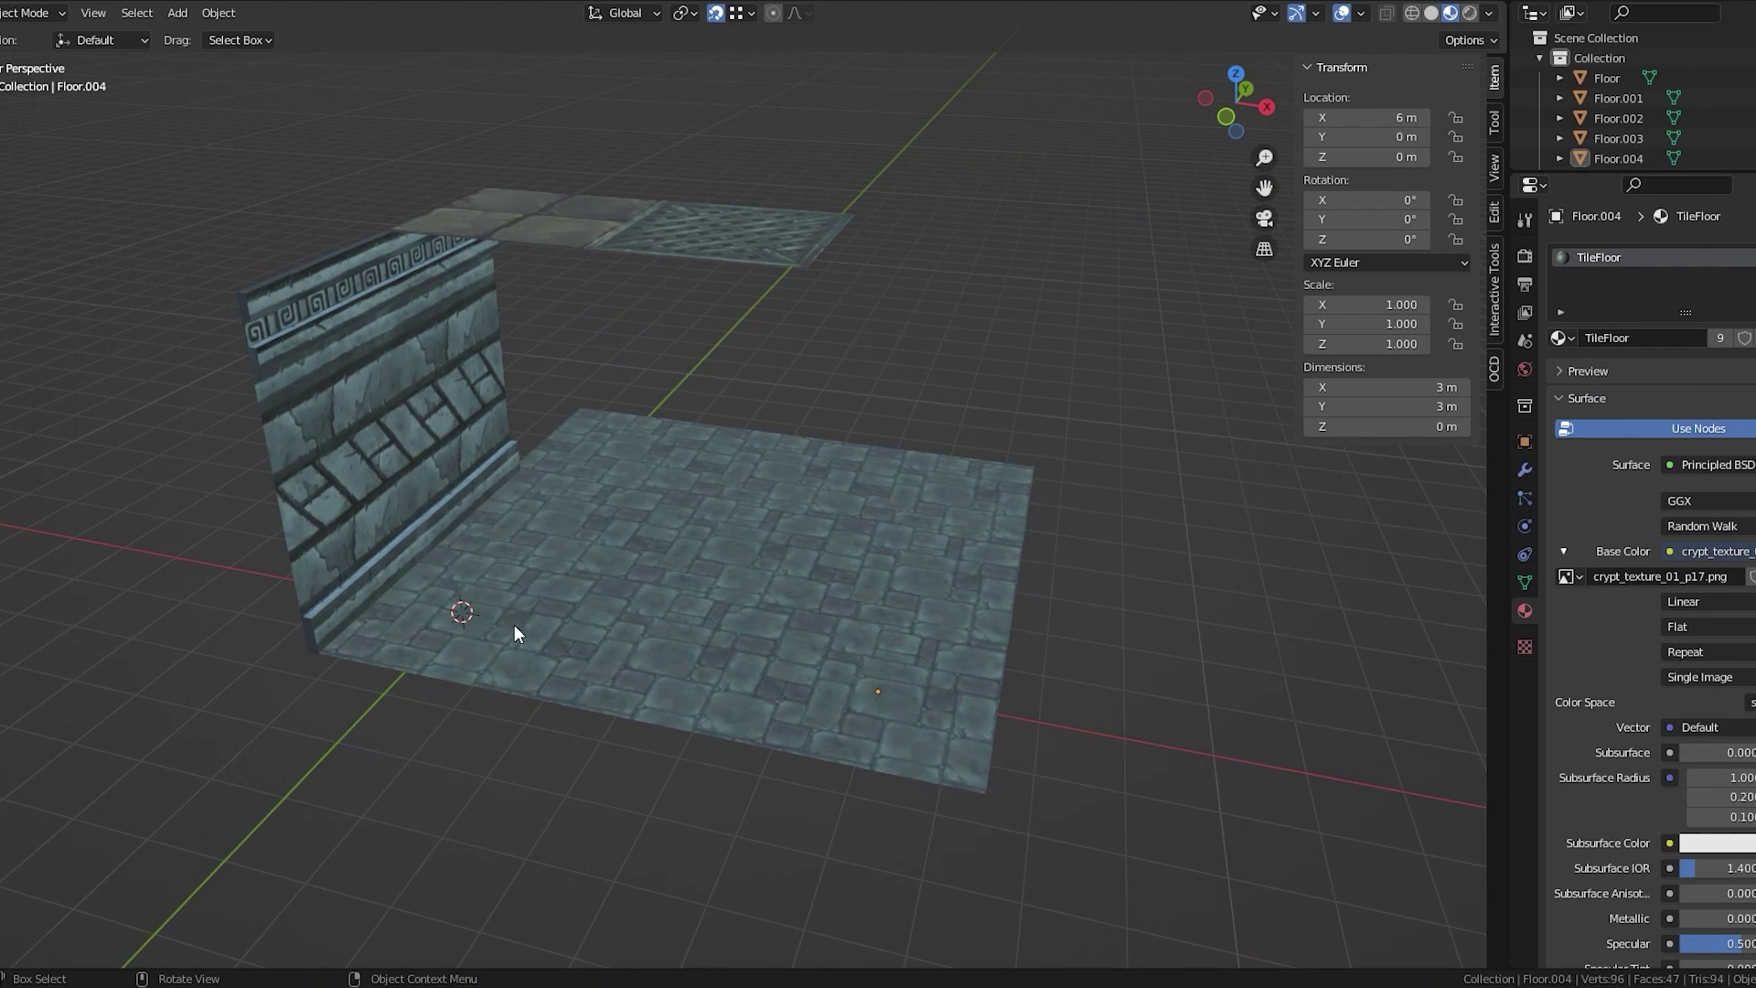
pyautogui.moveTo(539, 474); pyautogui.dragTo(449, 534, button='middle')
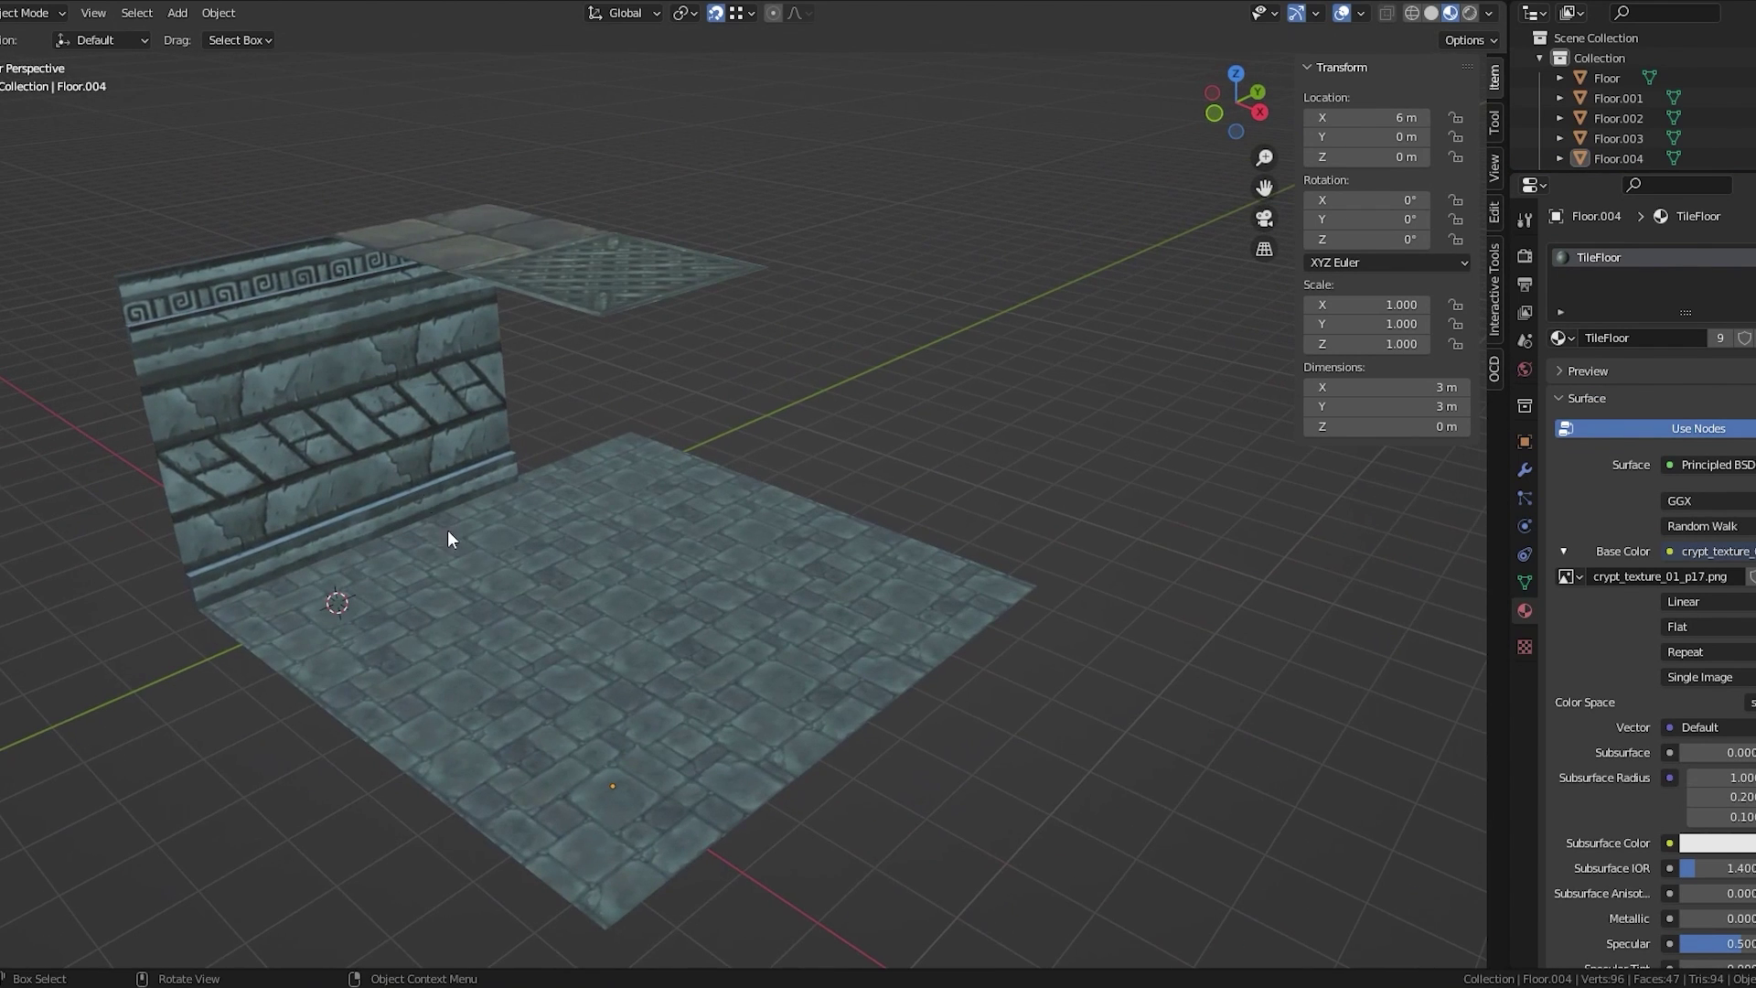
pyautogui.click(256, 420)
pyautogui.moveTo(318, 402); pyautogui.dragTo(1544, 547, button='middle')
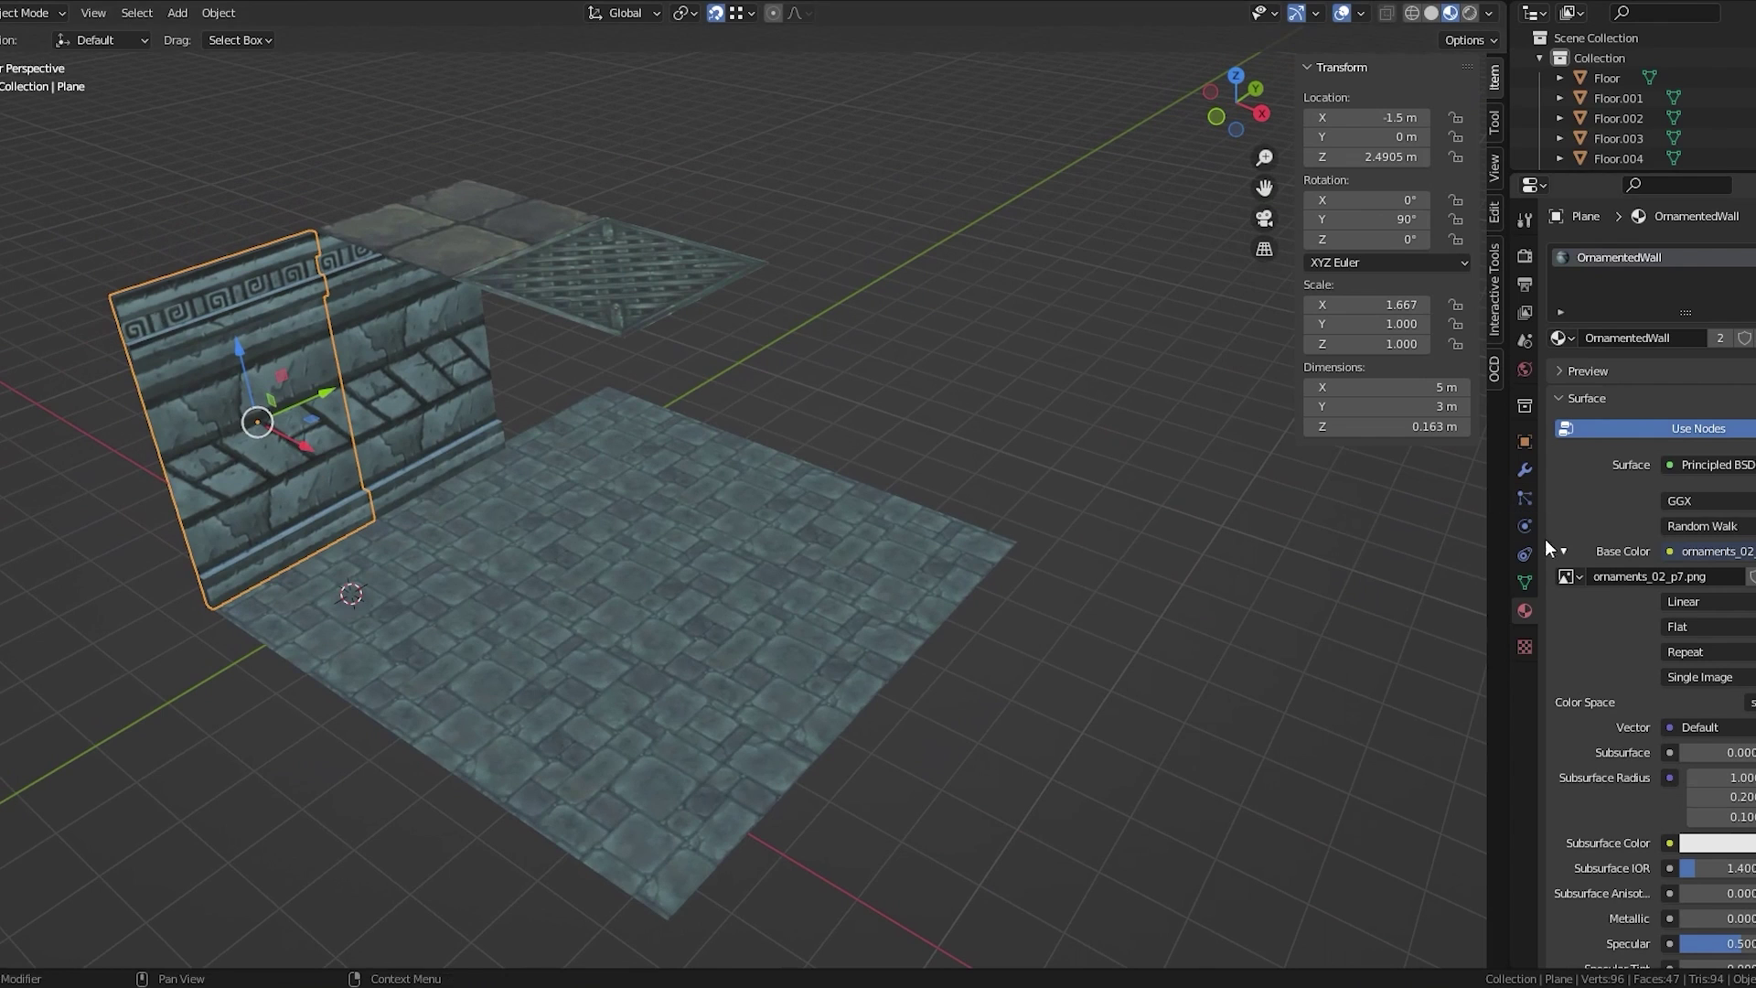
# Add a new cube and raise it straight up along Z
pyautogui.hotkey('shift', 'a')
pyautogui.moveTo(609, 518)
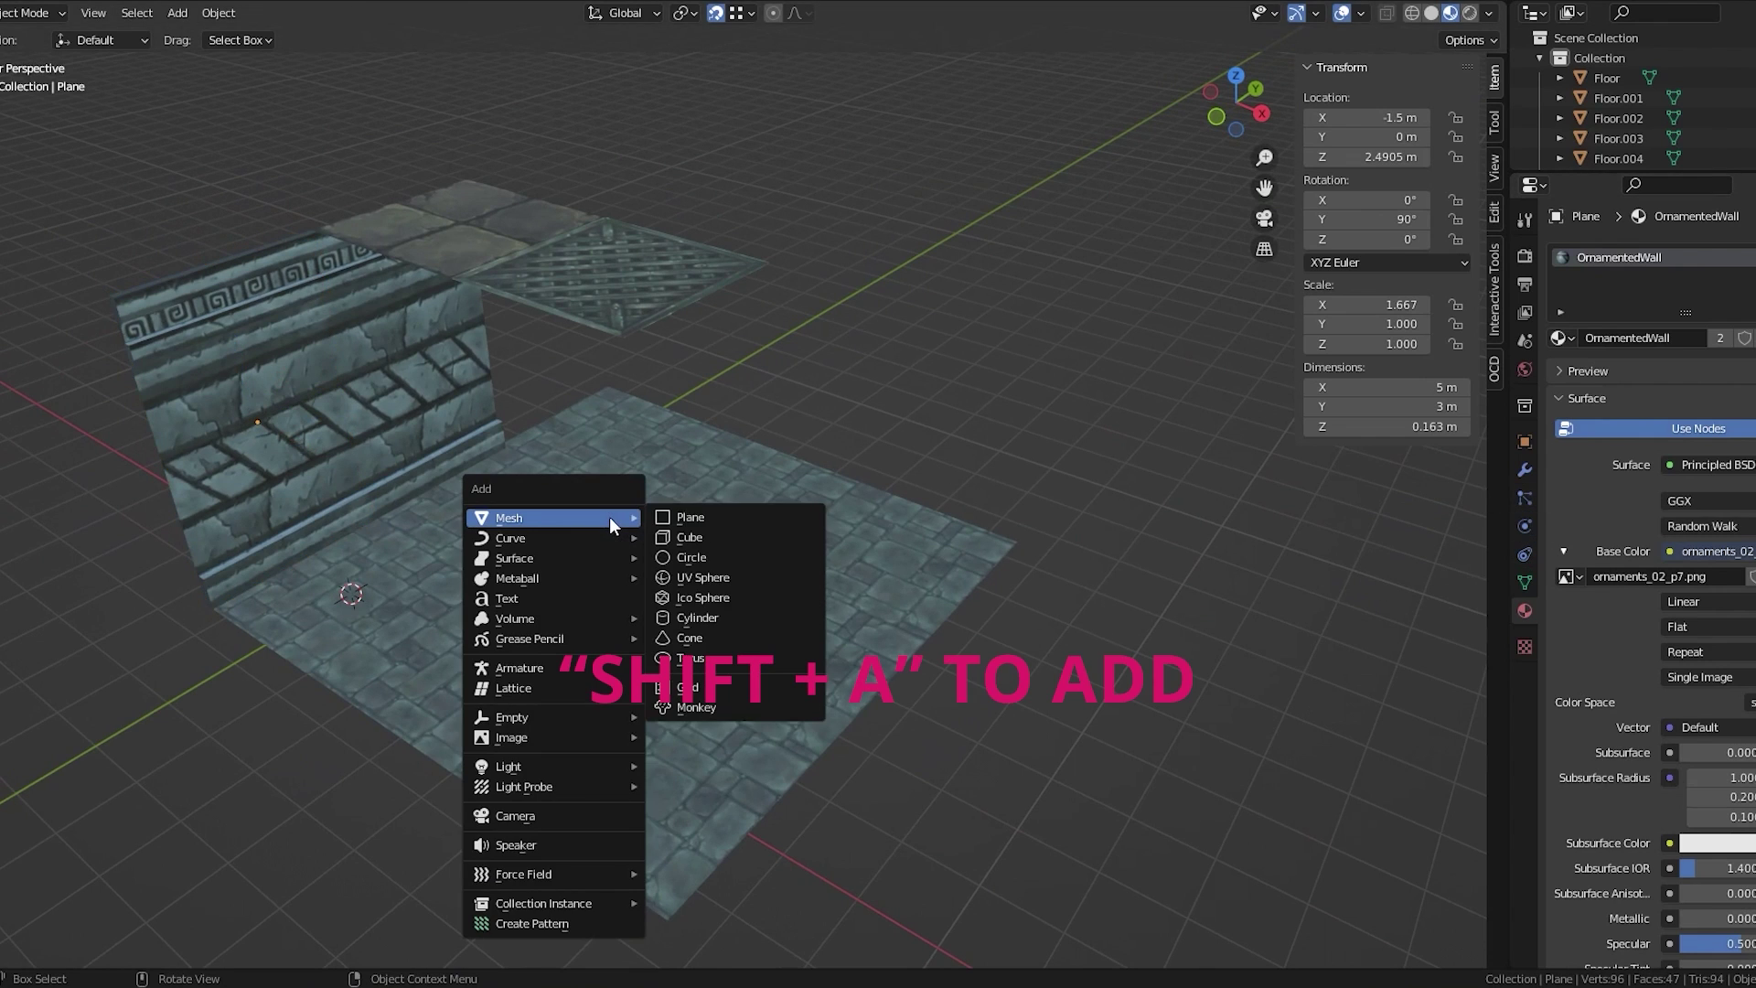
pyautogui.click(710, 538)
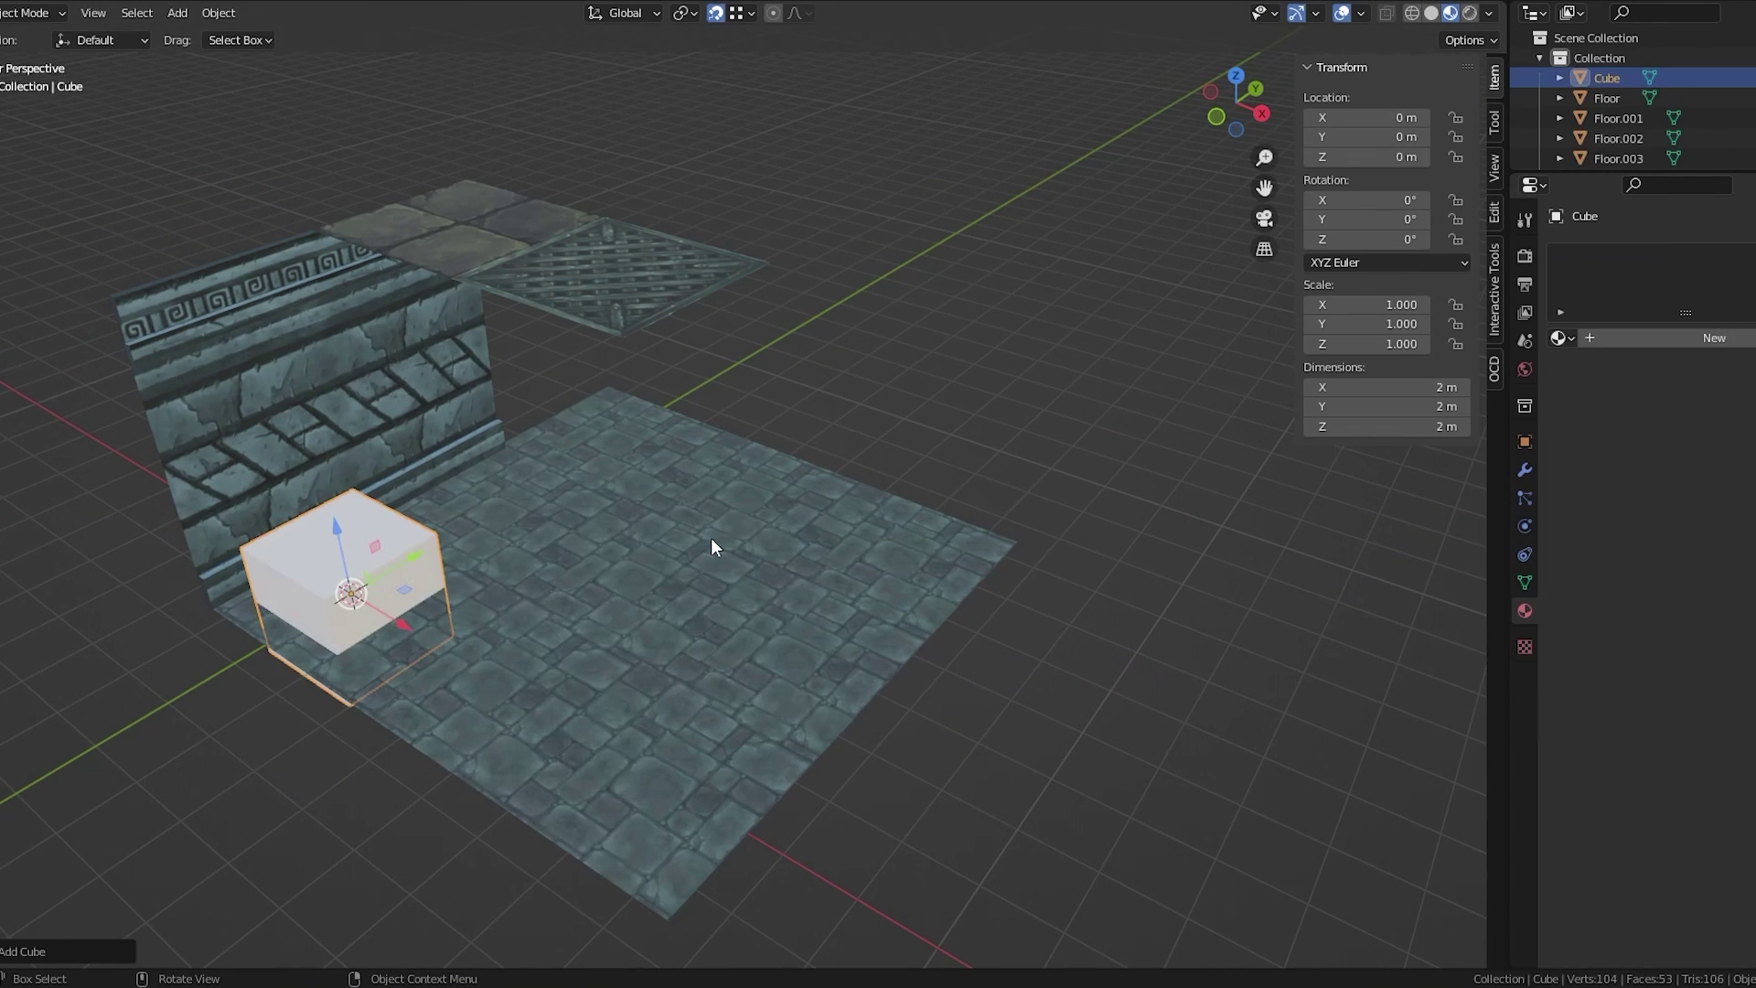
pyautogui.moveTo(334, 547); pyautogui.dragTo(329, 476)
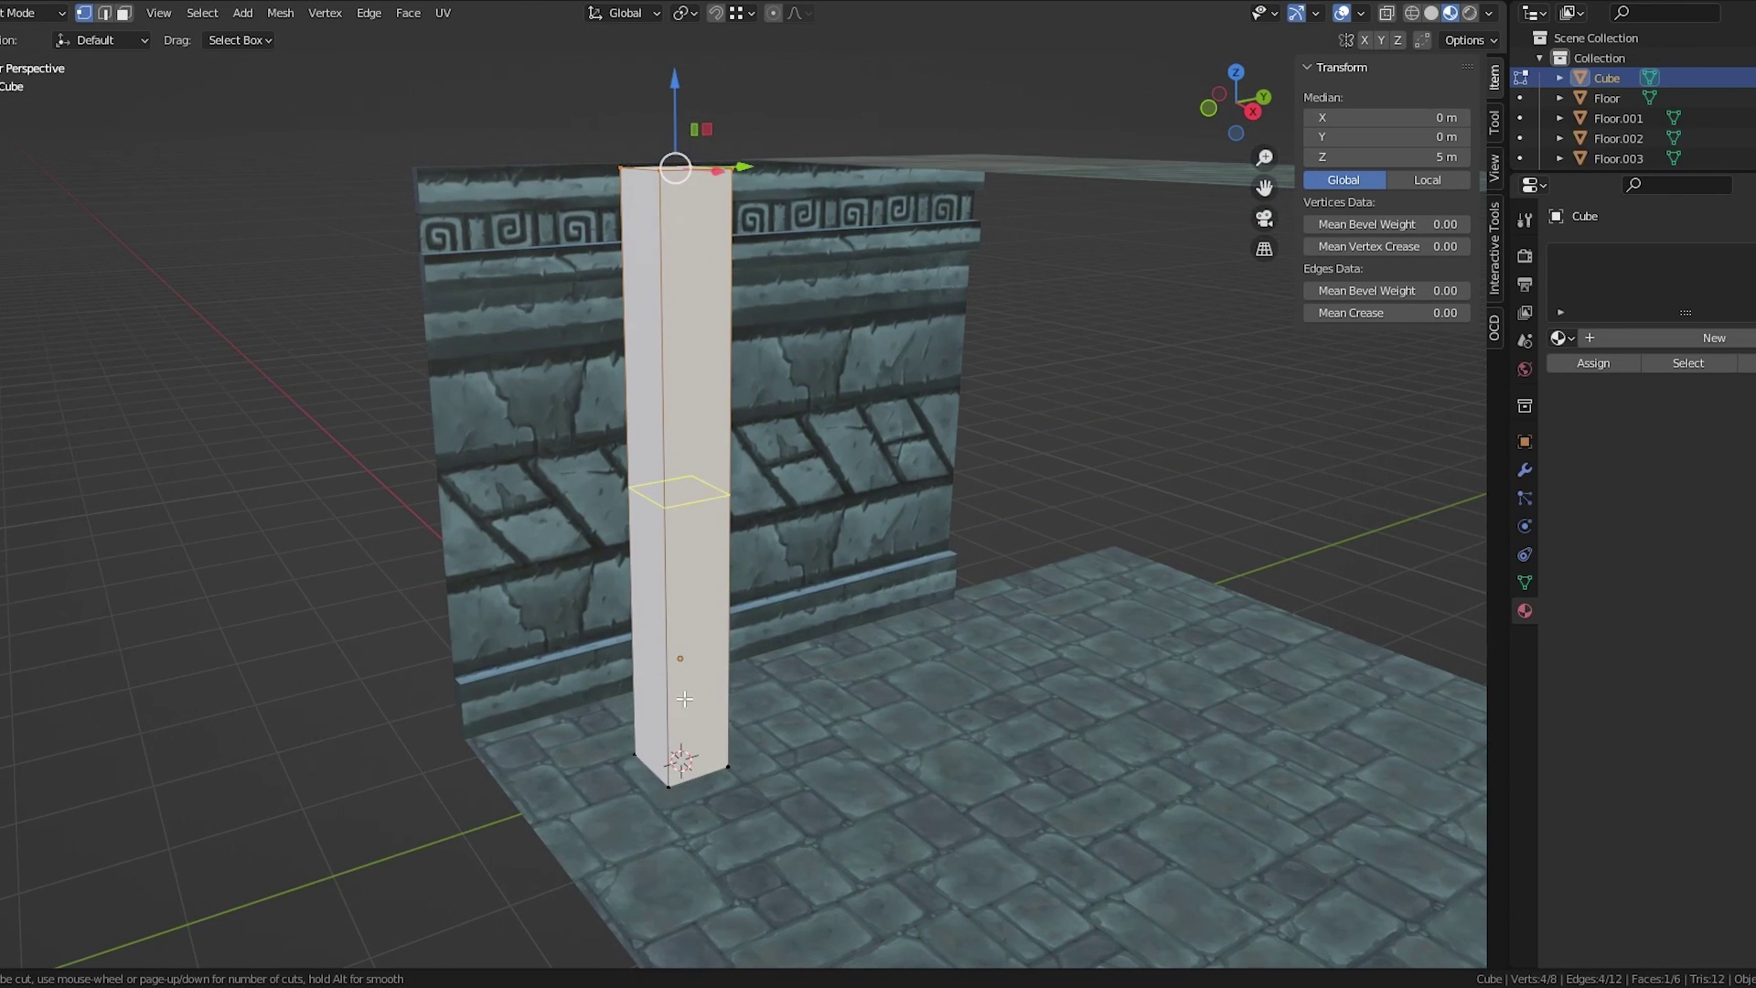
# Add a loop cut near the pillar base at 0.5 m height
pyautogui.click(662, 502)
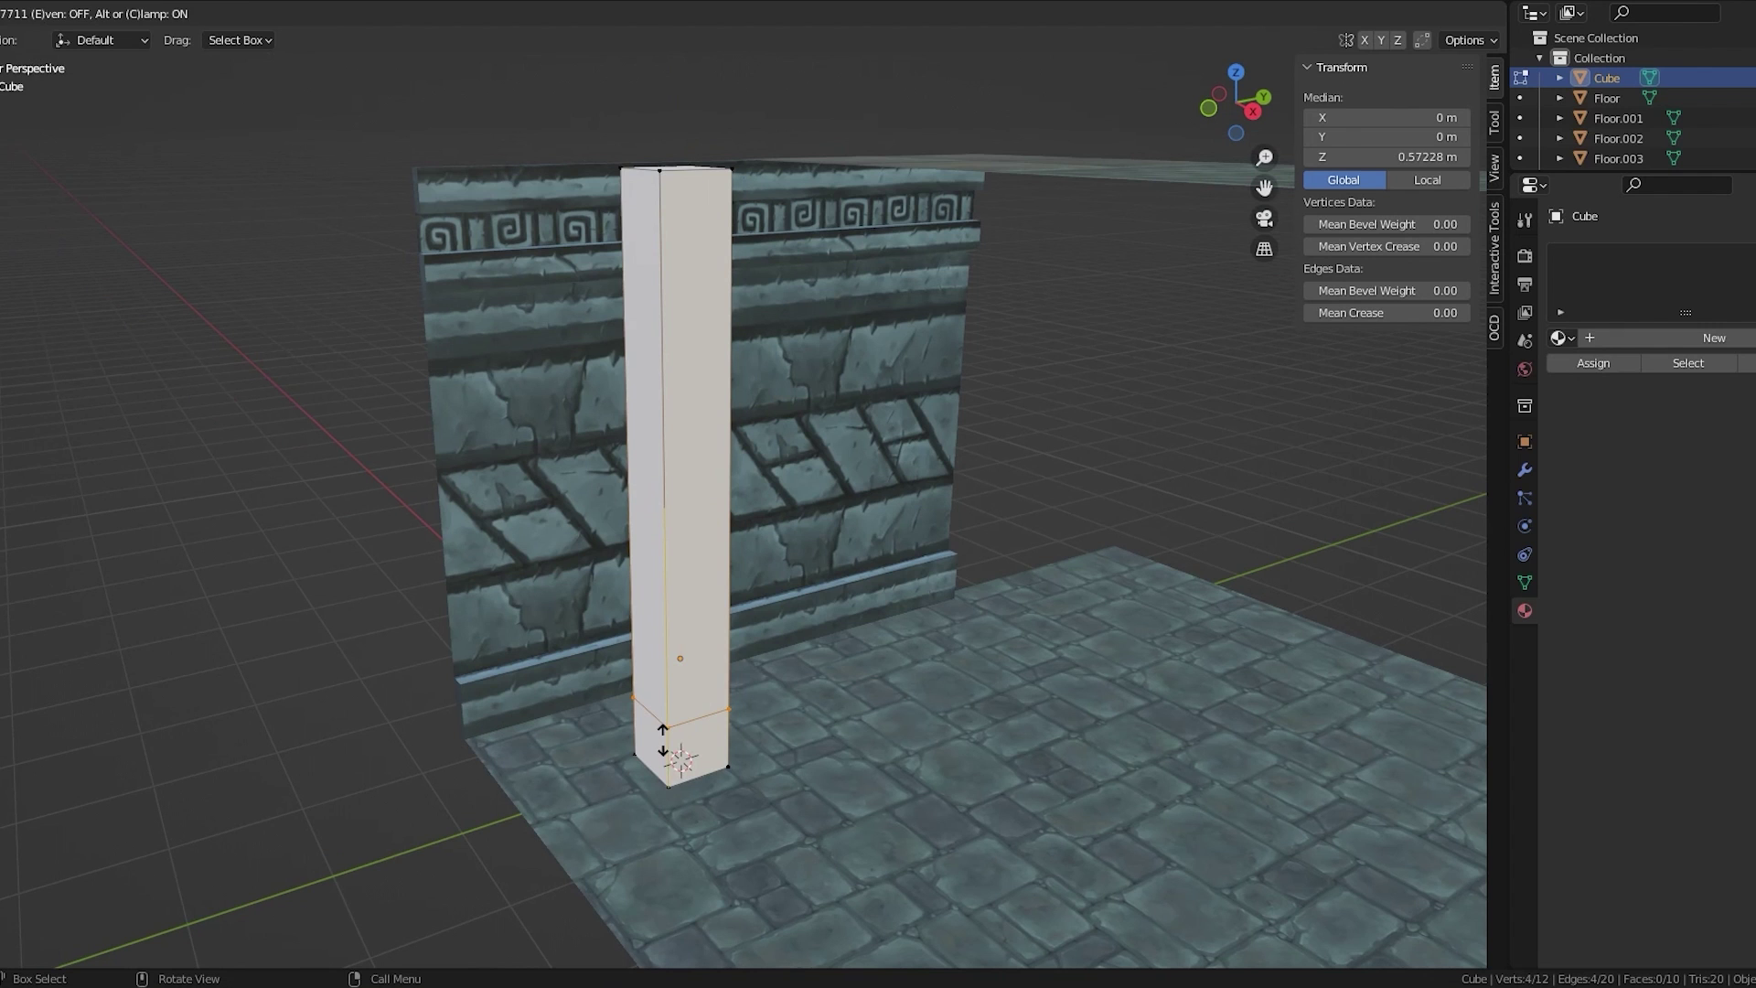
pyautogui.click(666, 735)
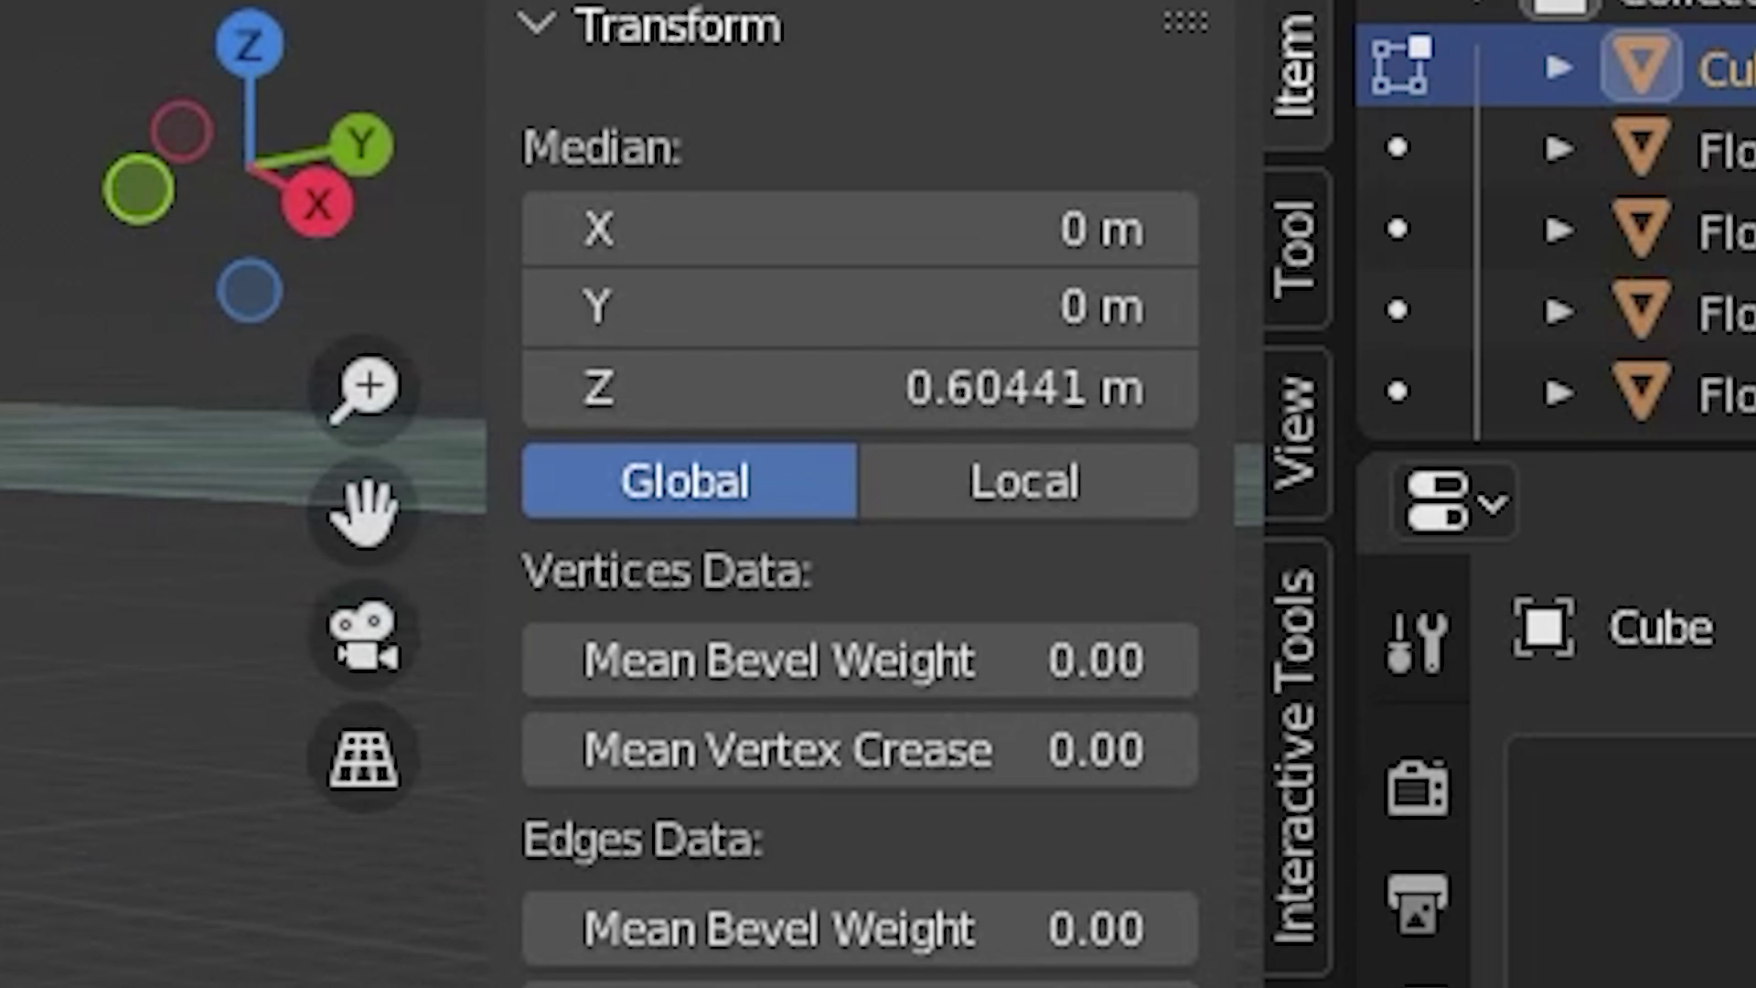
pyautogui.click(1040, 380)
pyautogui.write('0.5')
pyautogui.press('Return')
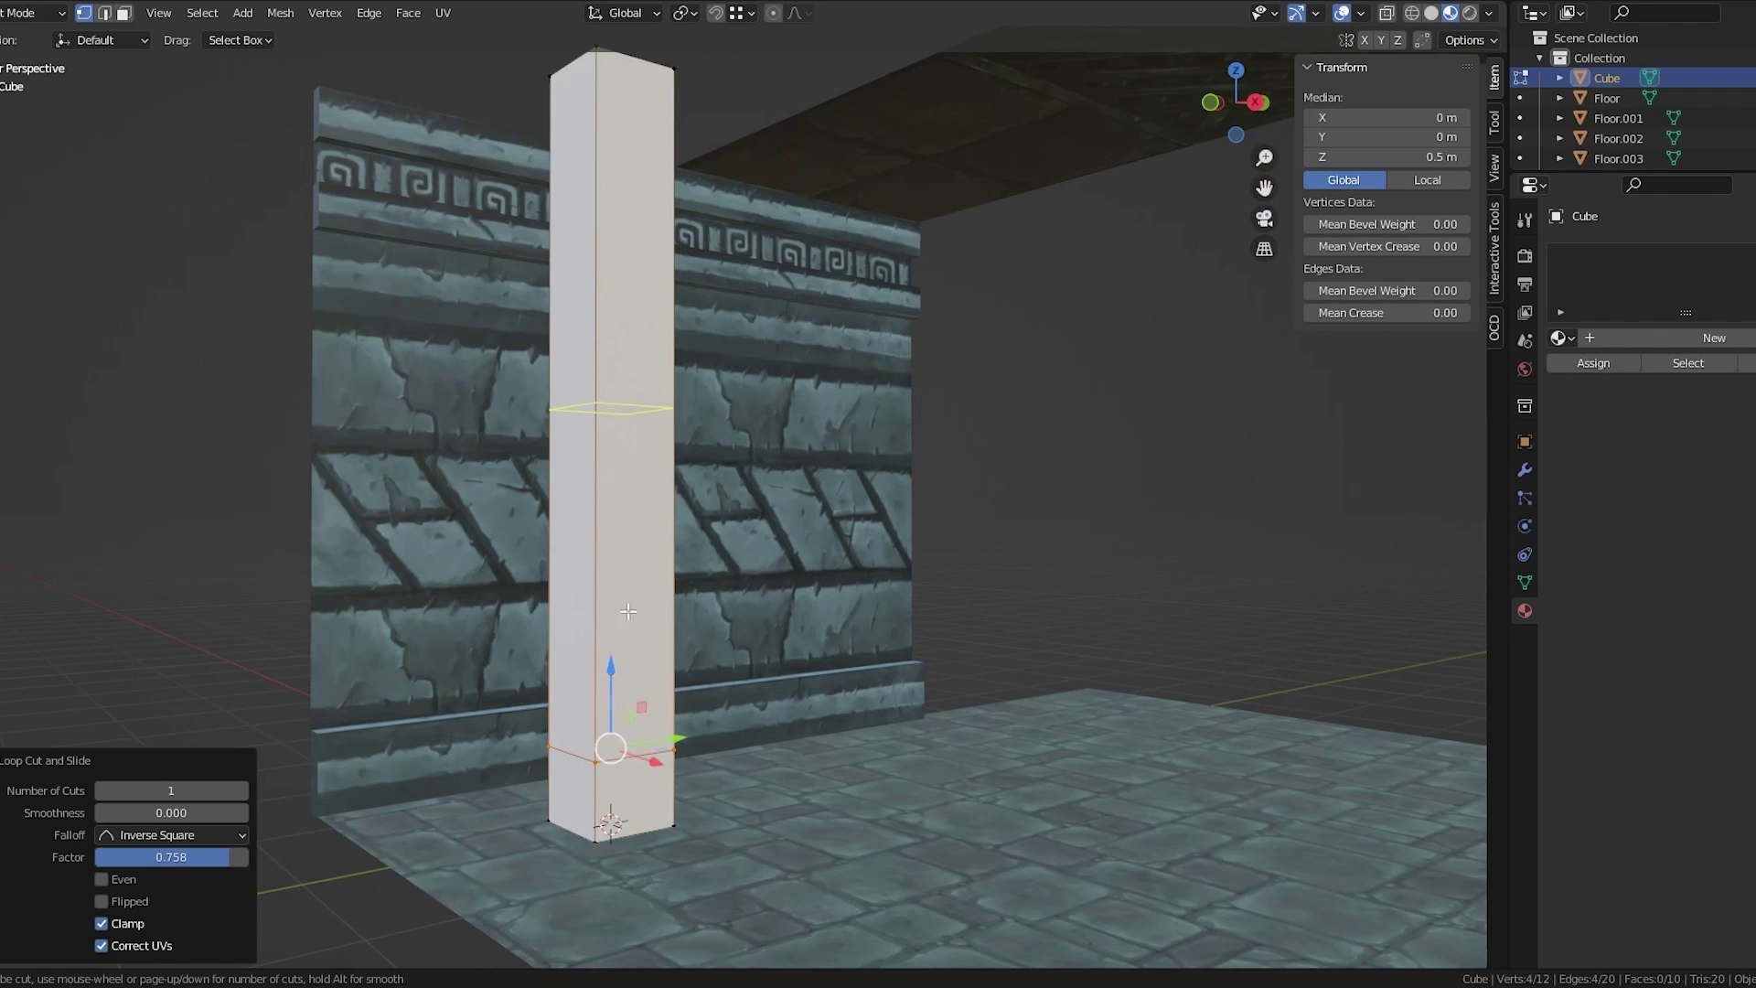
# Add a second loop cut near the top and nudge it down along Z in front view
pyautogui.click(627, 610)
pyautogui.click(630, 666)
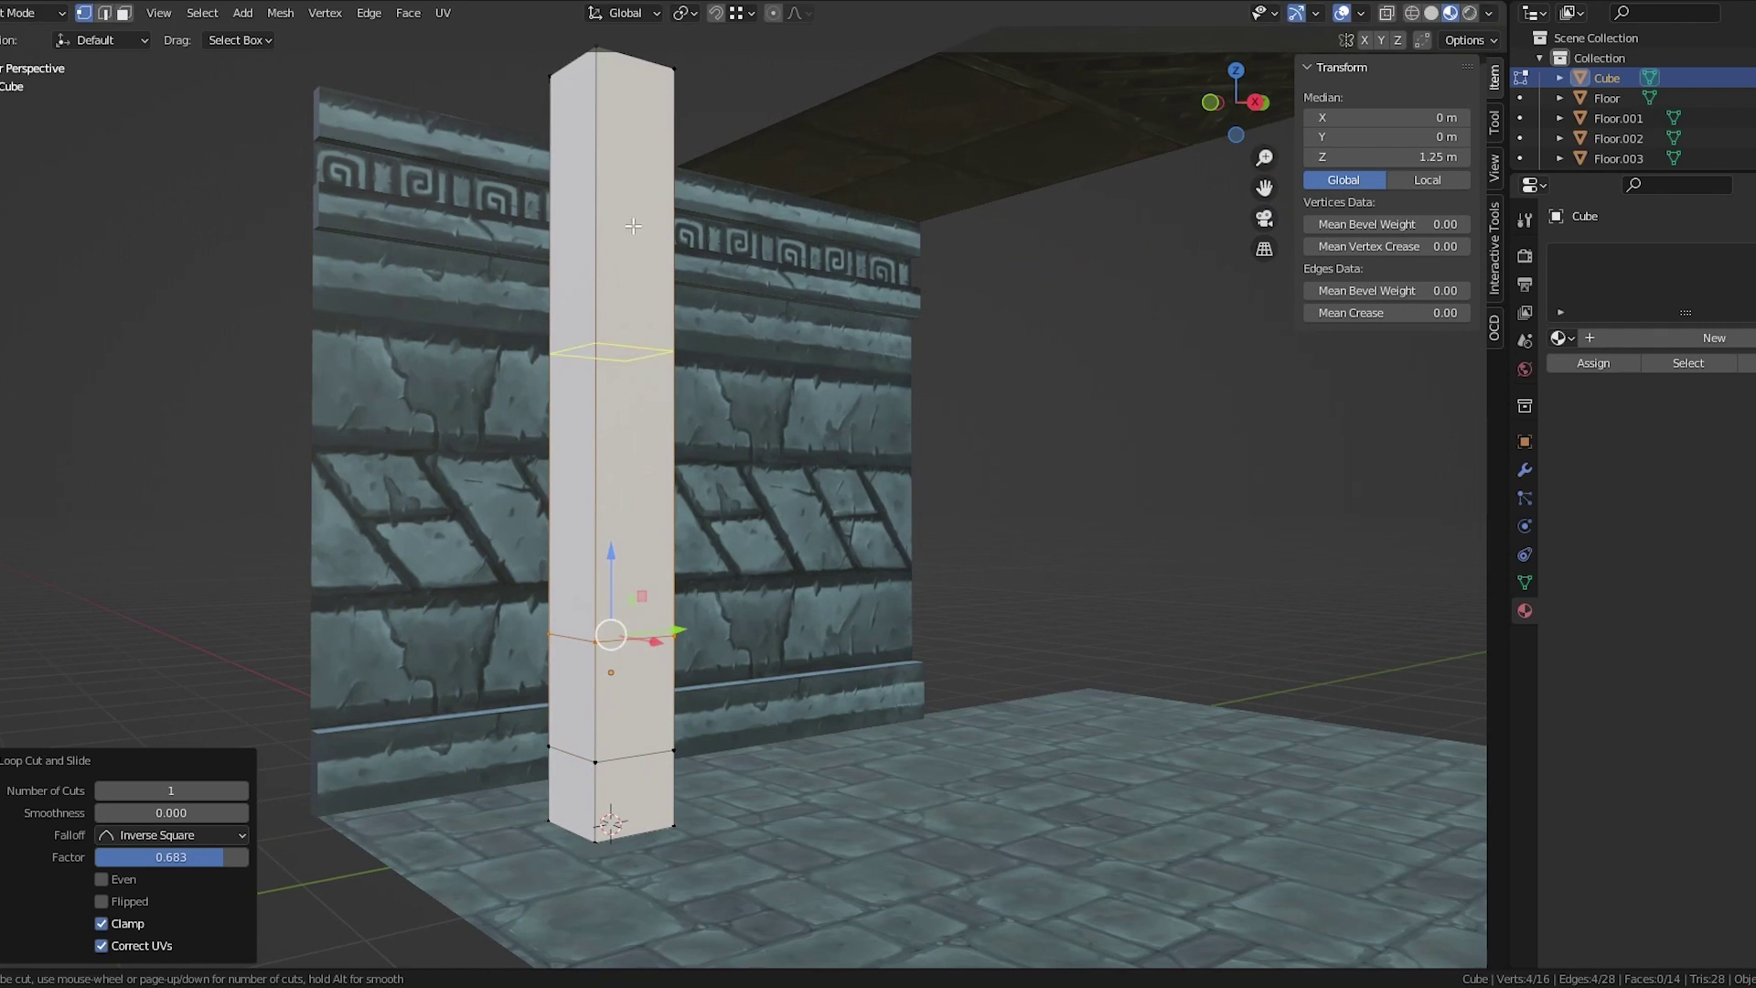
pyautogui.press('KP_1')
pyautogui.press('KP_Decimal')
pyautogui.press('g')
pyautogui.press('z')
pyautogui.click(1445, 152)
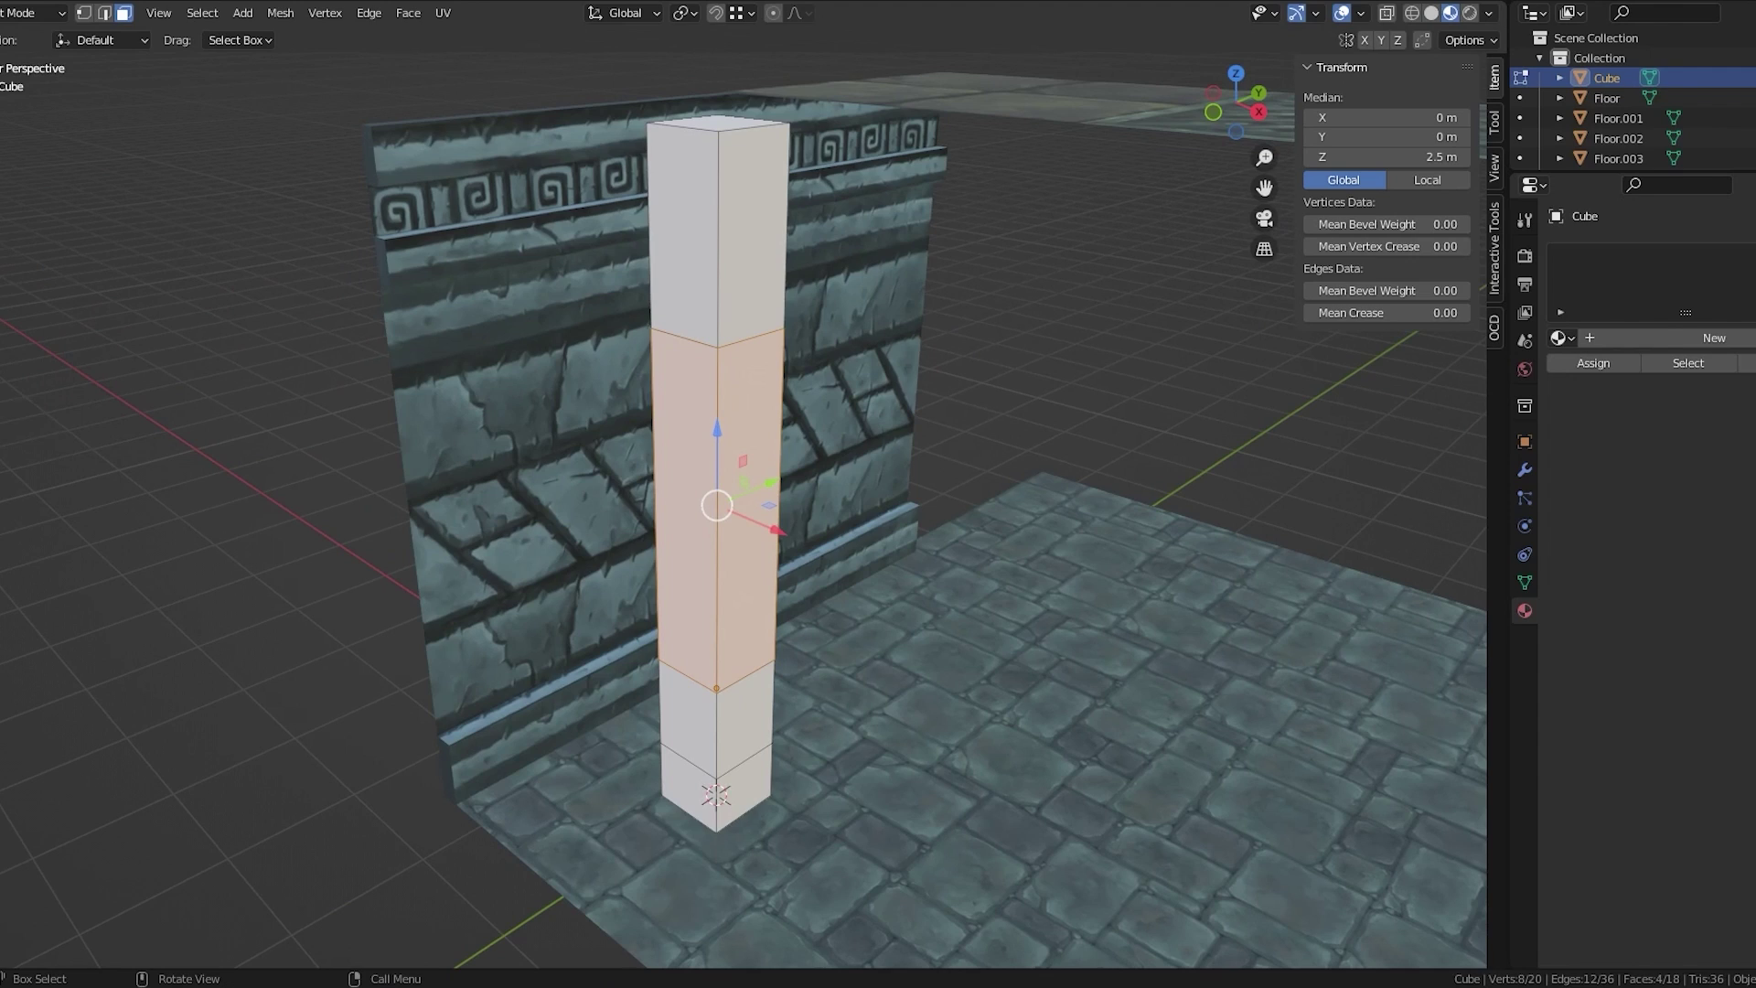
# Extrude the middle faces along normals inward to slim the shaft
pyautogui.moveTo(46, 404); pyautogui.dragTo(256, 596)
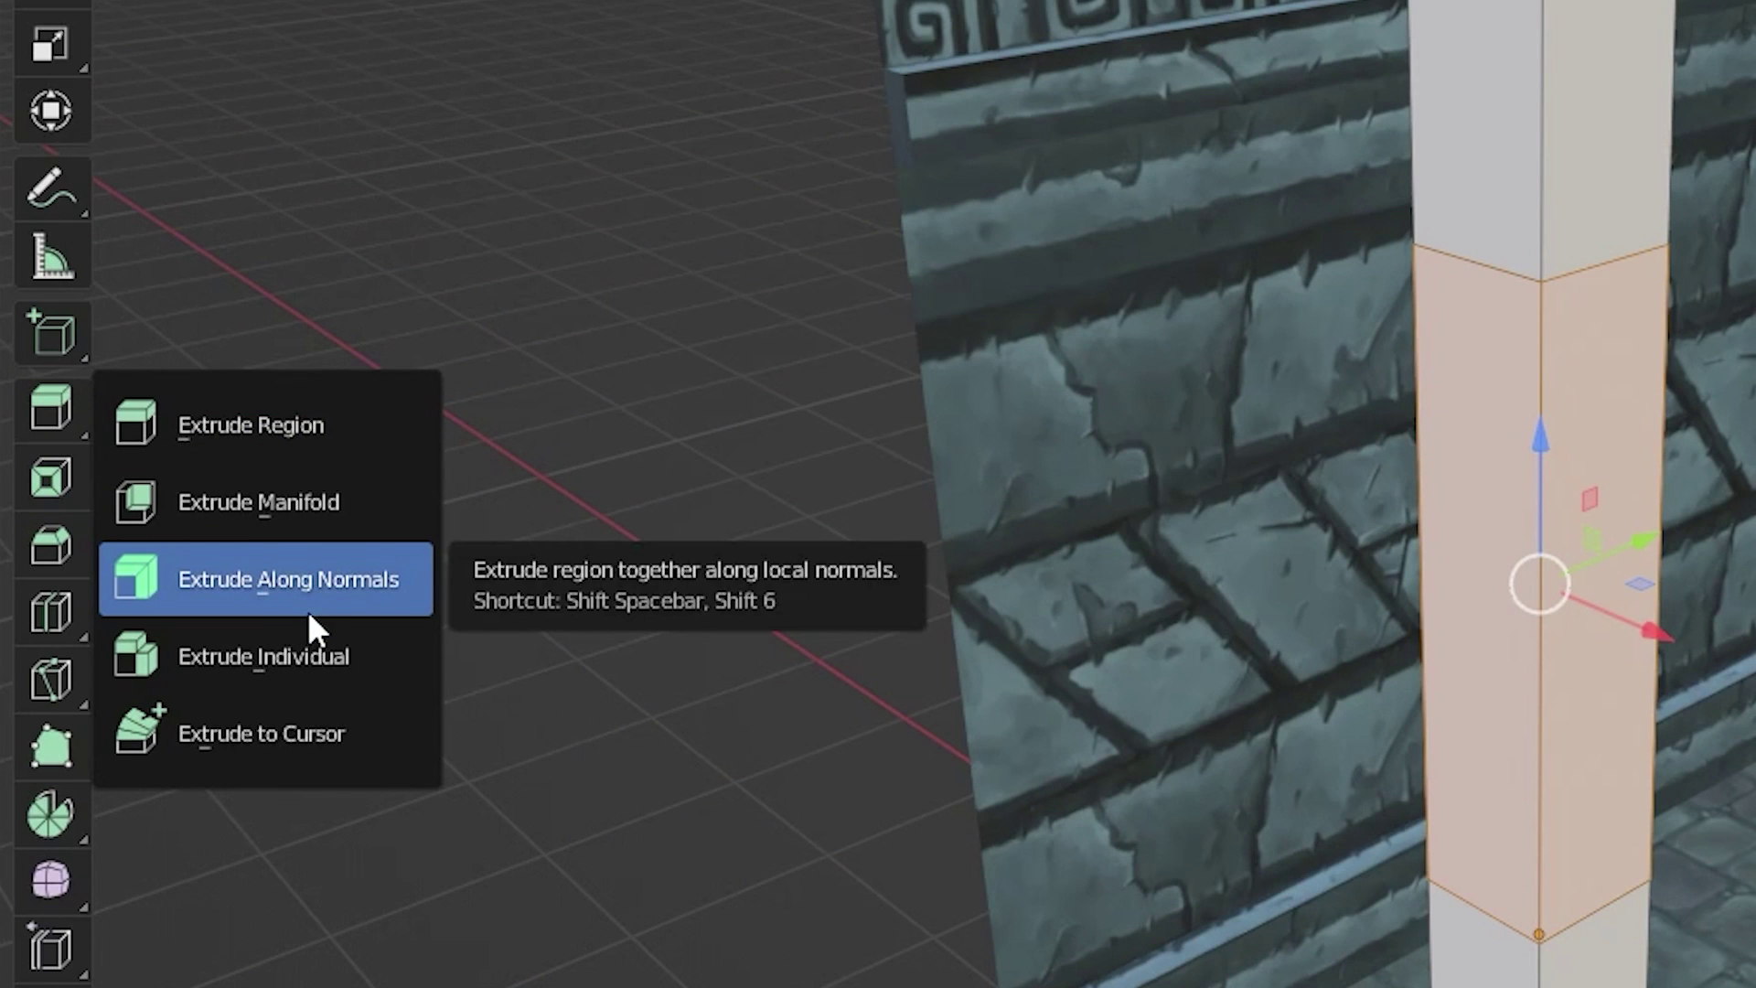
pyautogui.click(301, 591)
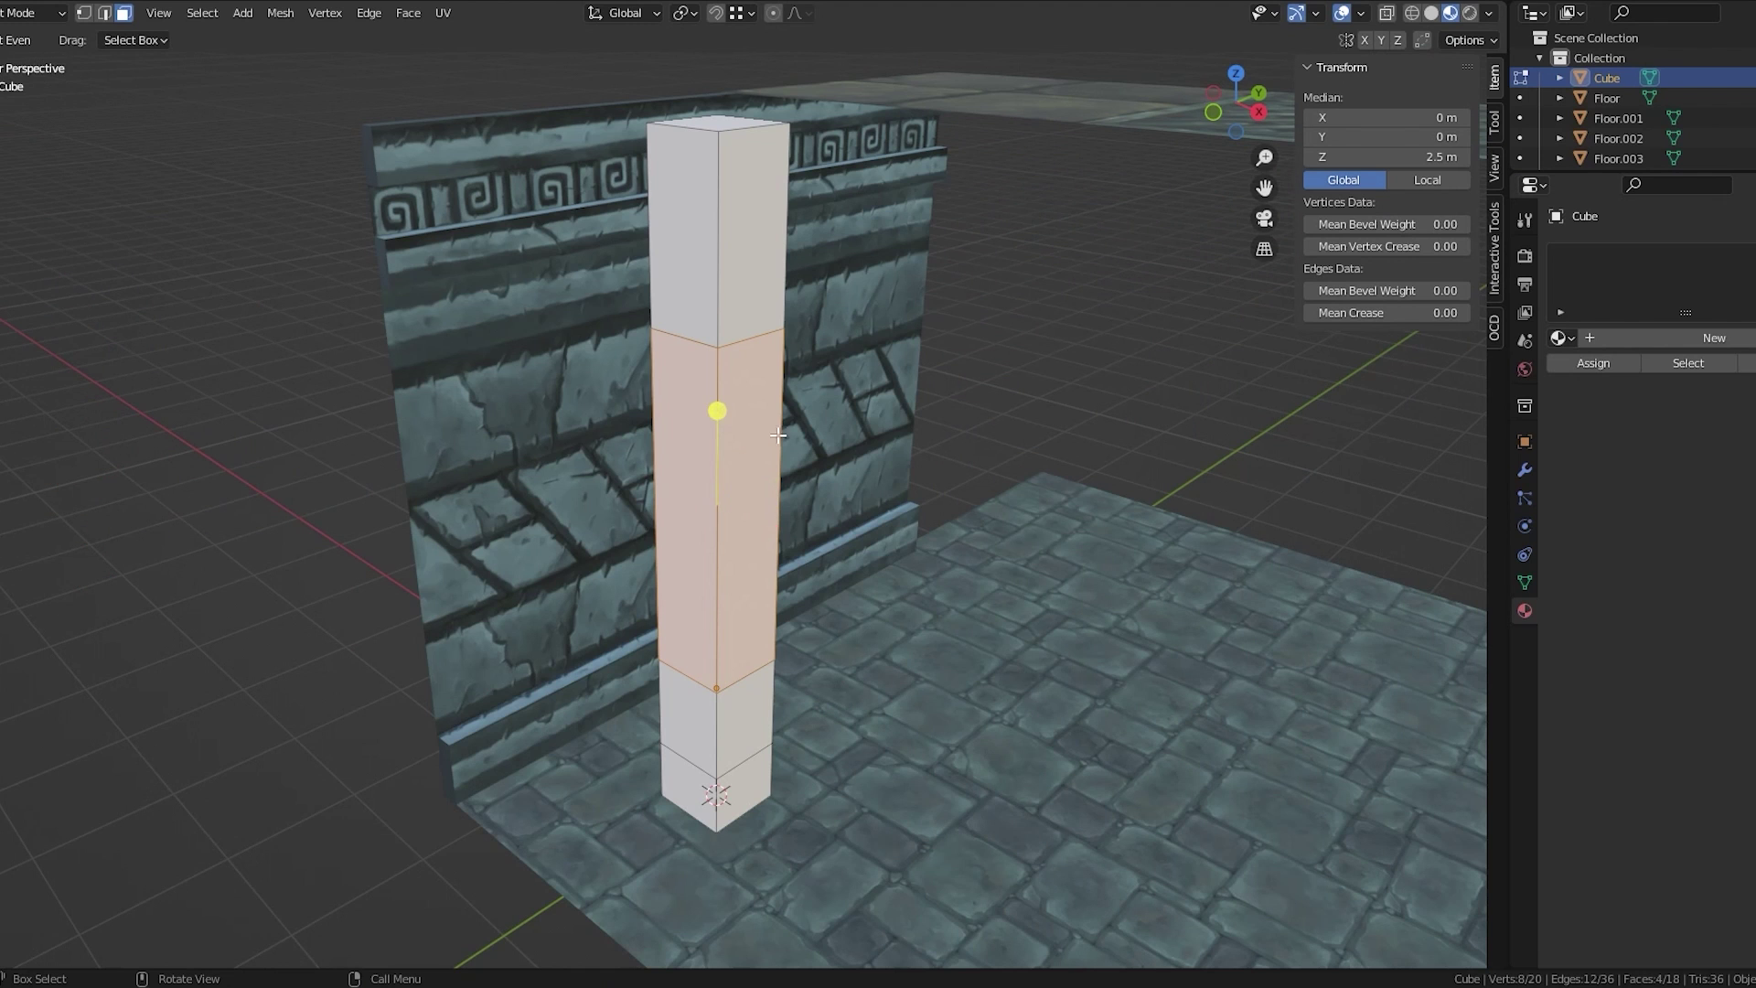
pyautogui.moveTo(718, 410); pyautogui.dragTo(714, 431)
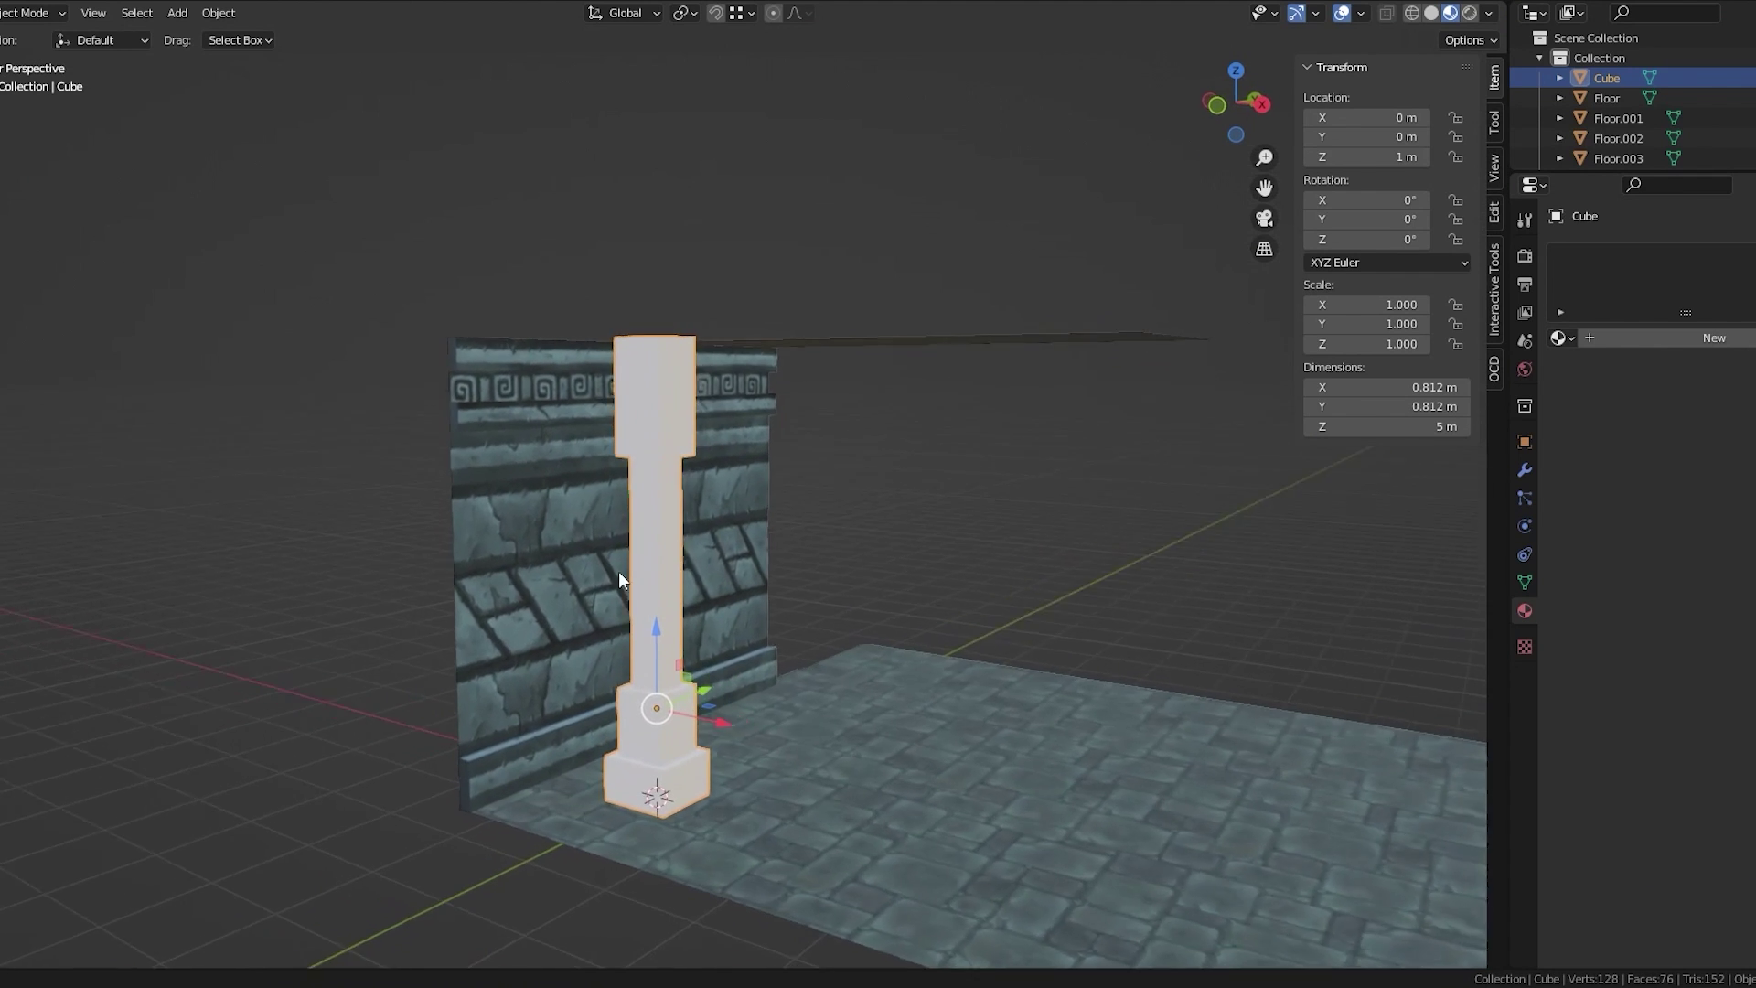
# Link the wall's OrnamentedWall material onto the pillar with Ctrl+L, then reselect the pillar alone
pyautogui.moveTo(618, 571); pyautogui.dragTo(626, 617, button='middle')
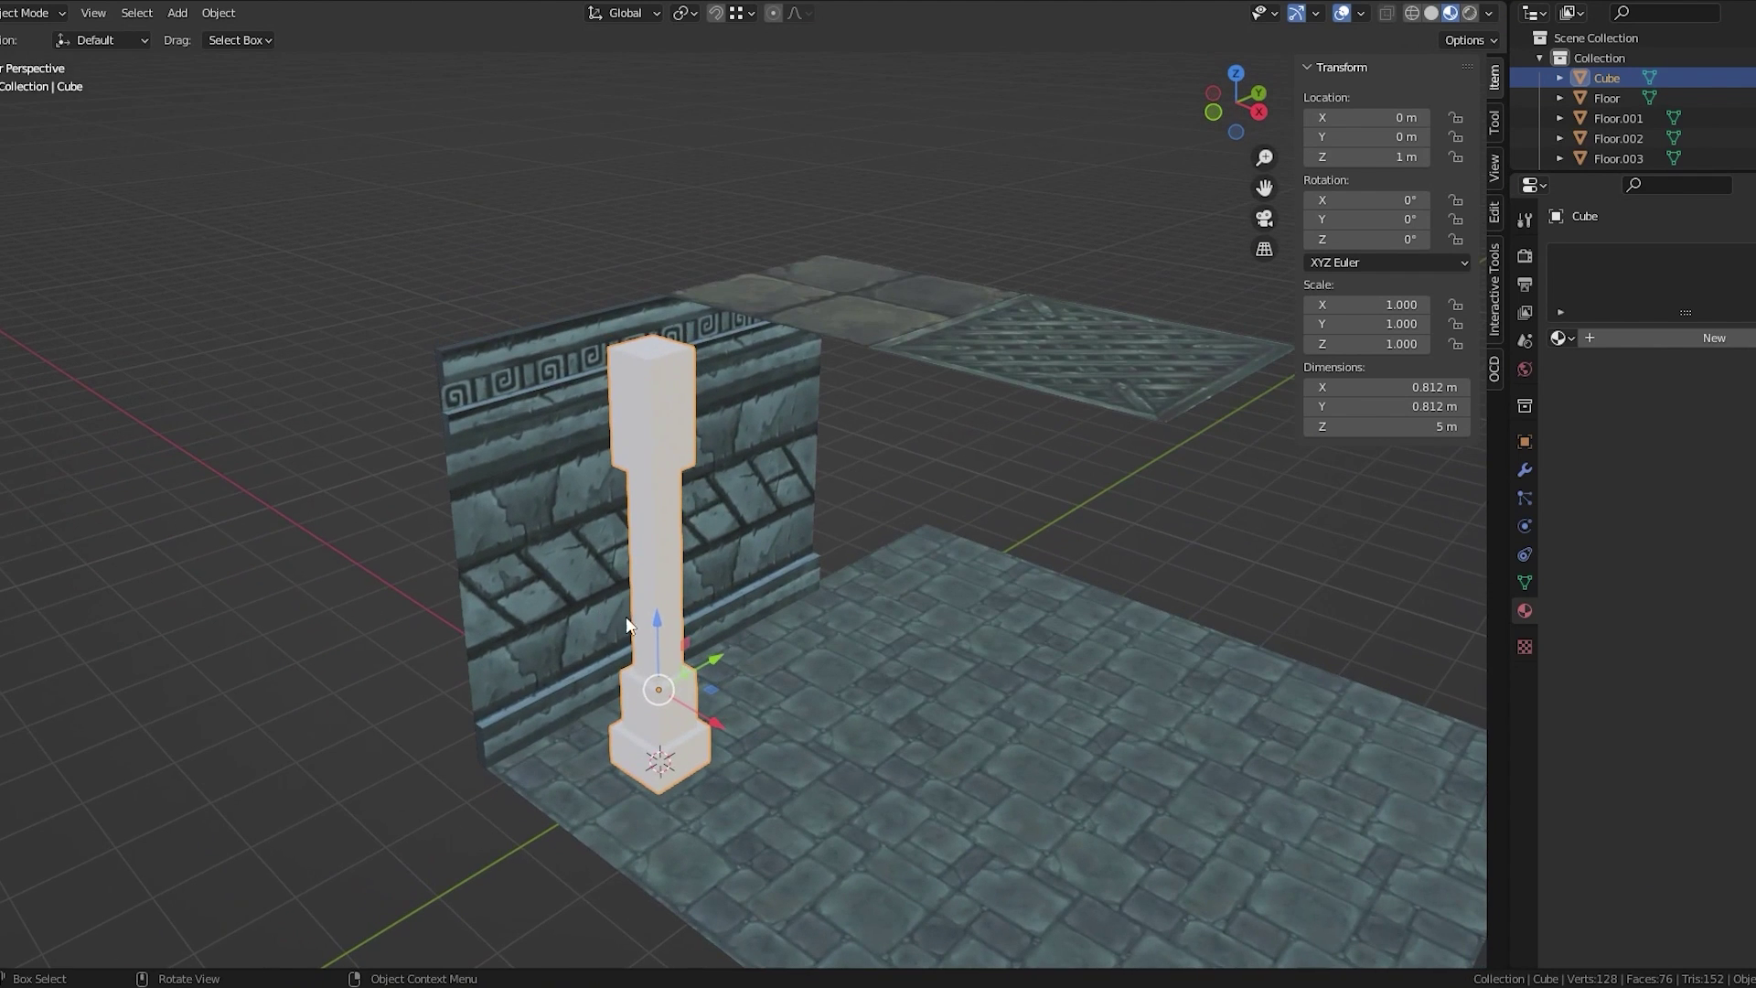
pyautogui.click(1672, 344)
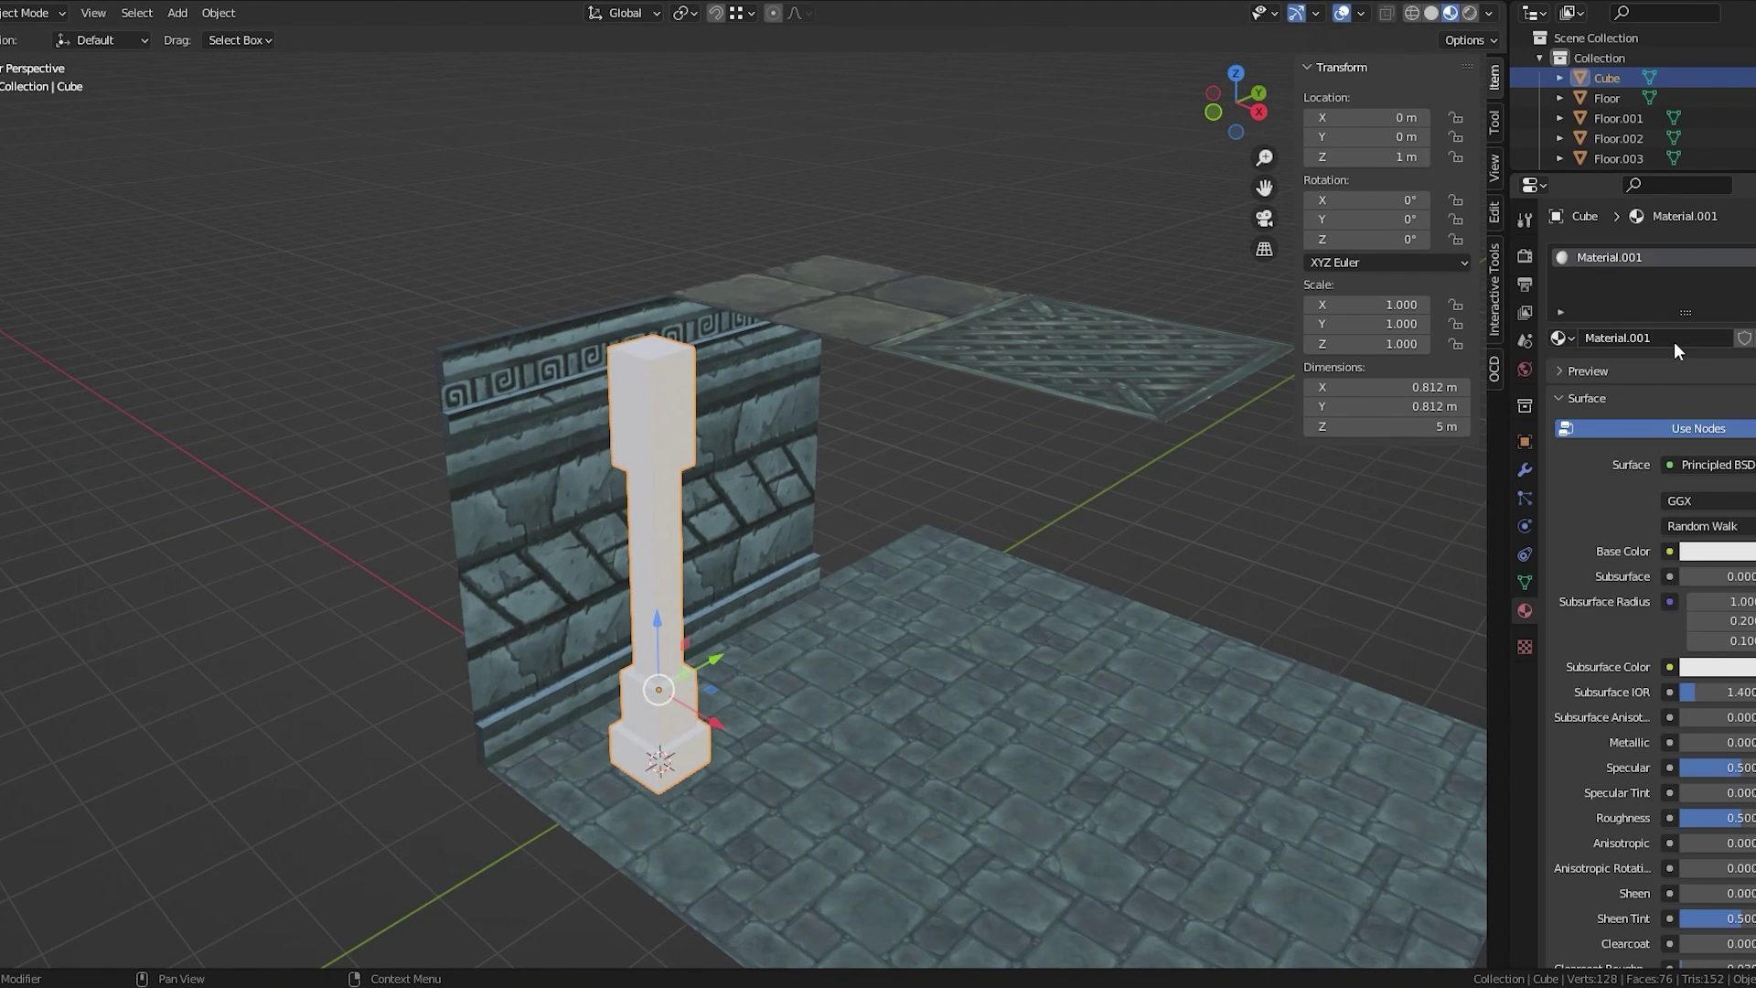
pyautogui.hotkey('ctrl', 'z')
pyautogui.keyDown('shift'); pyautogui.click(521, 448); pyautogui.keyUp('shift')
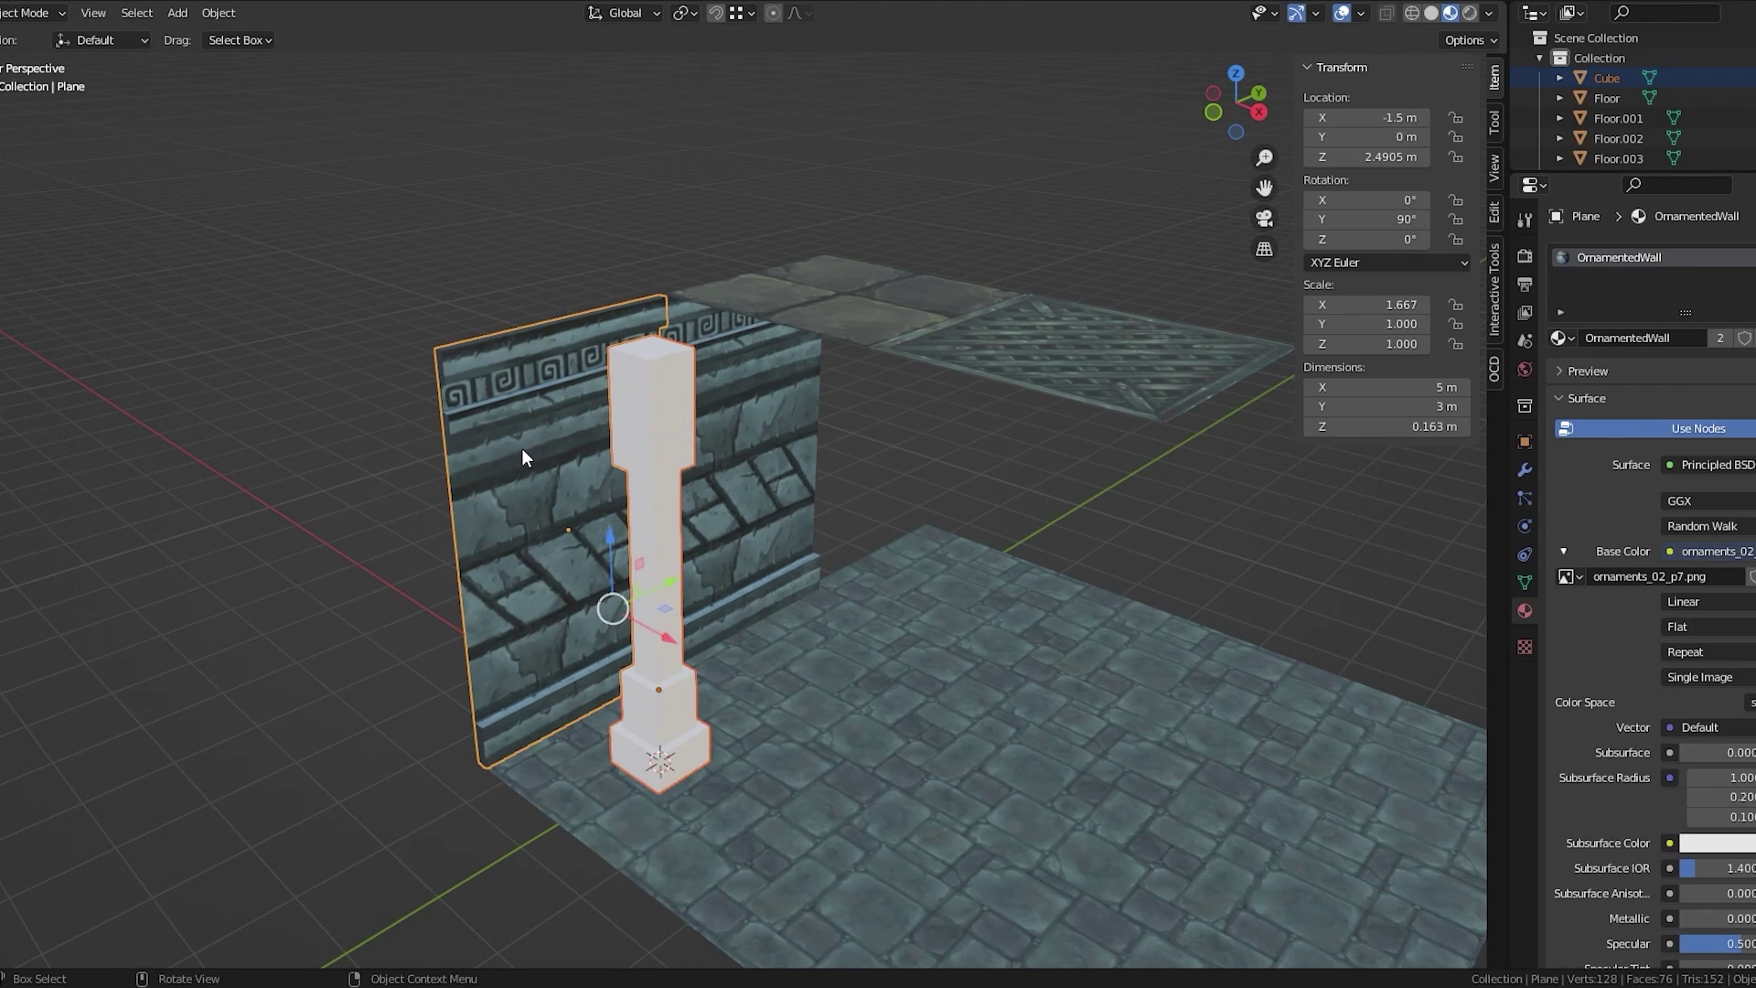
pyautogui.hotkey('ctrl', 'l')
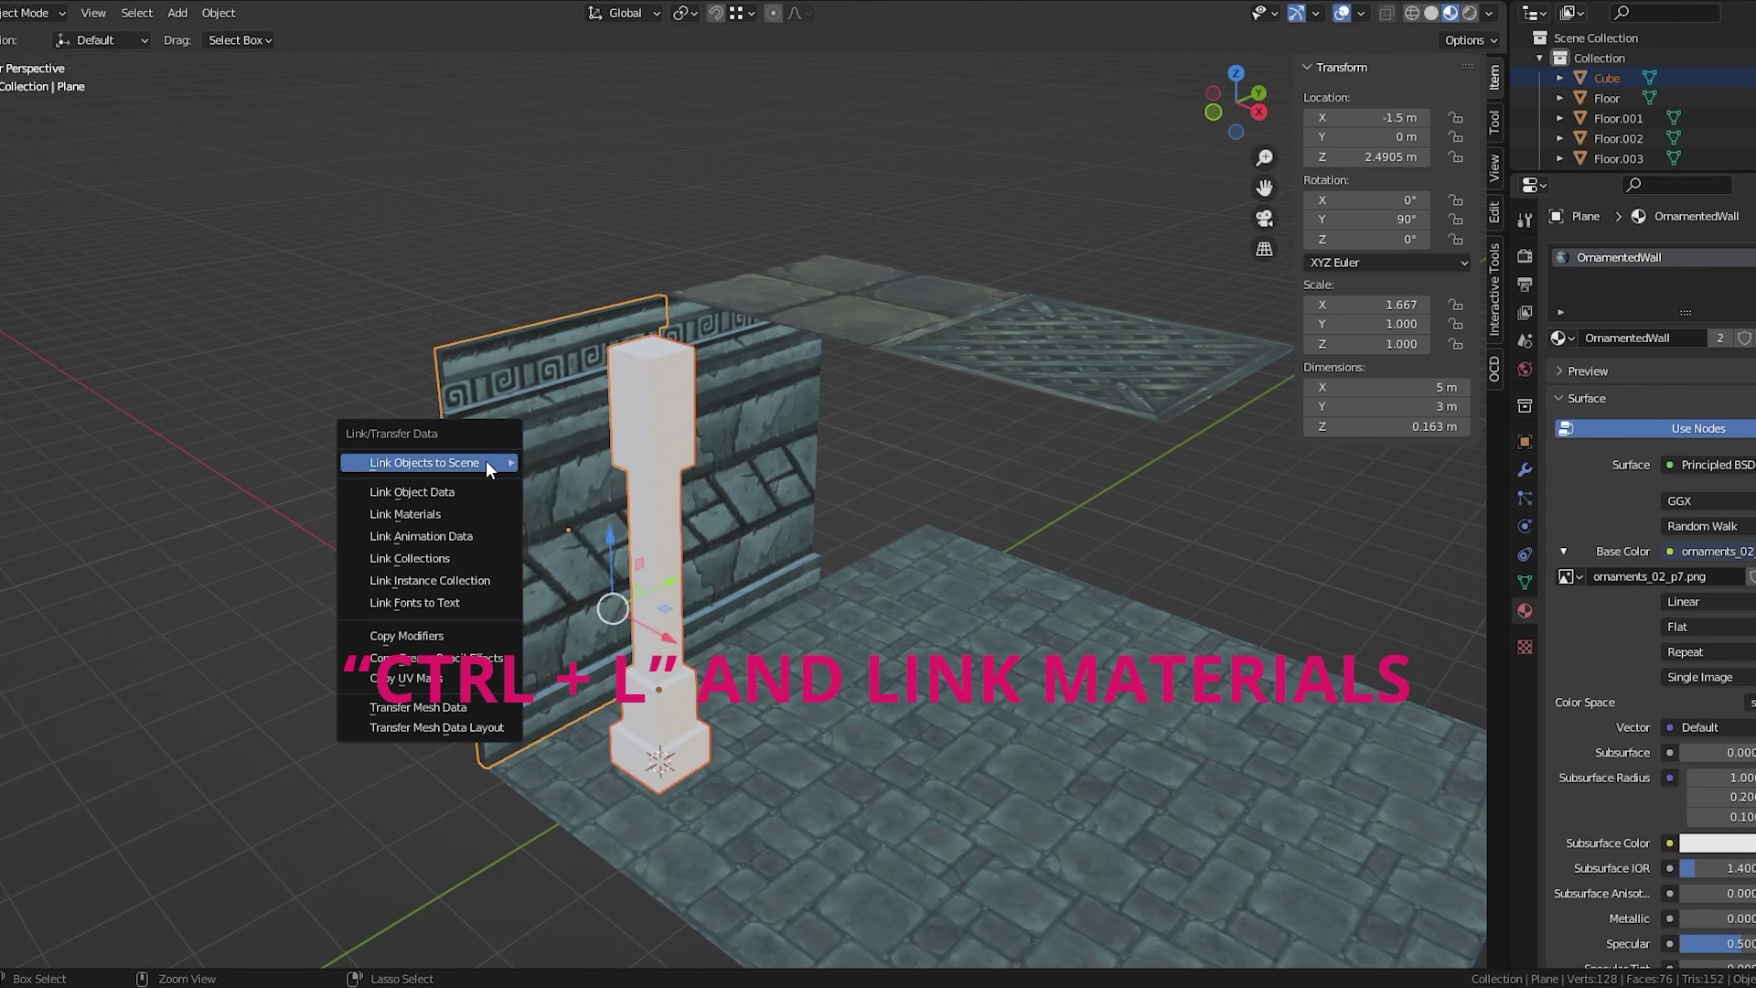
pyautogui.click(447, 518)
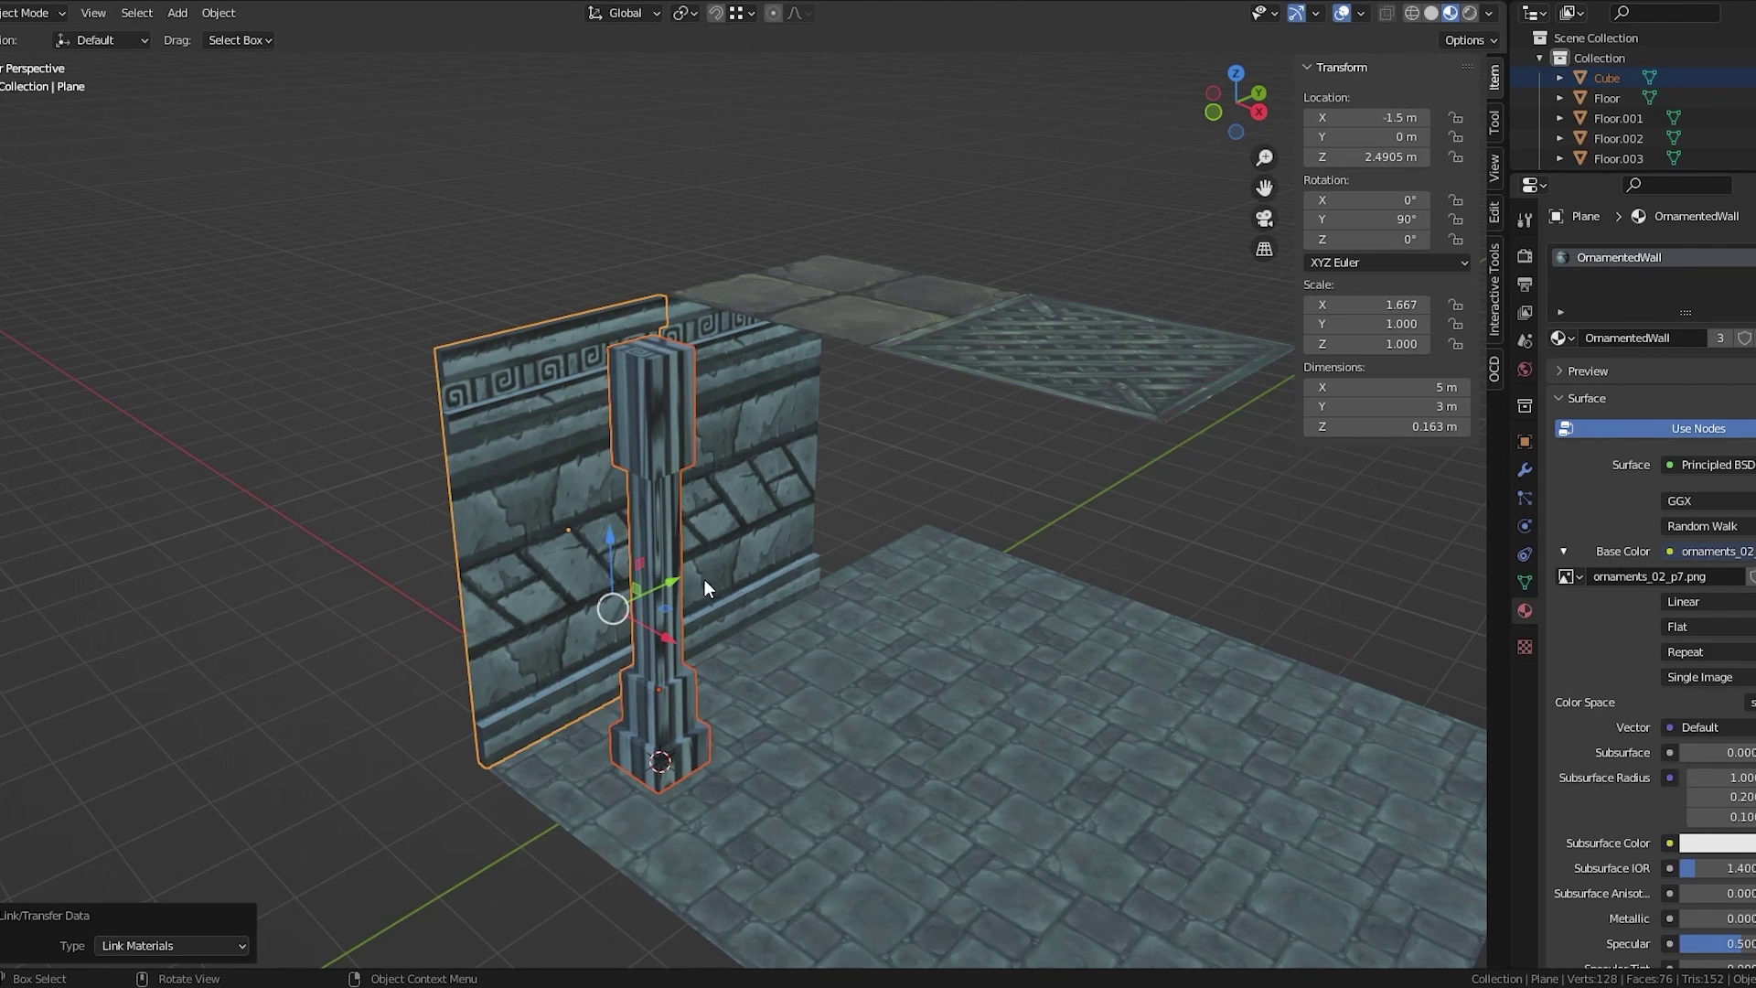
pyautogui.click(430, 224)
pyautogui.click(639, 399)
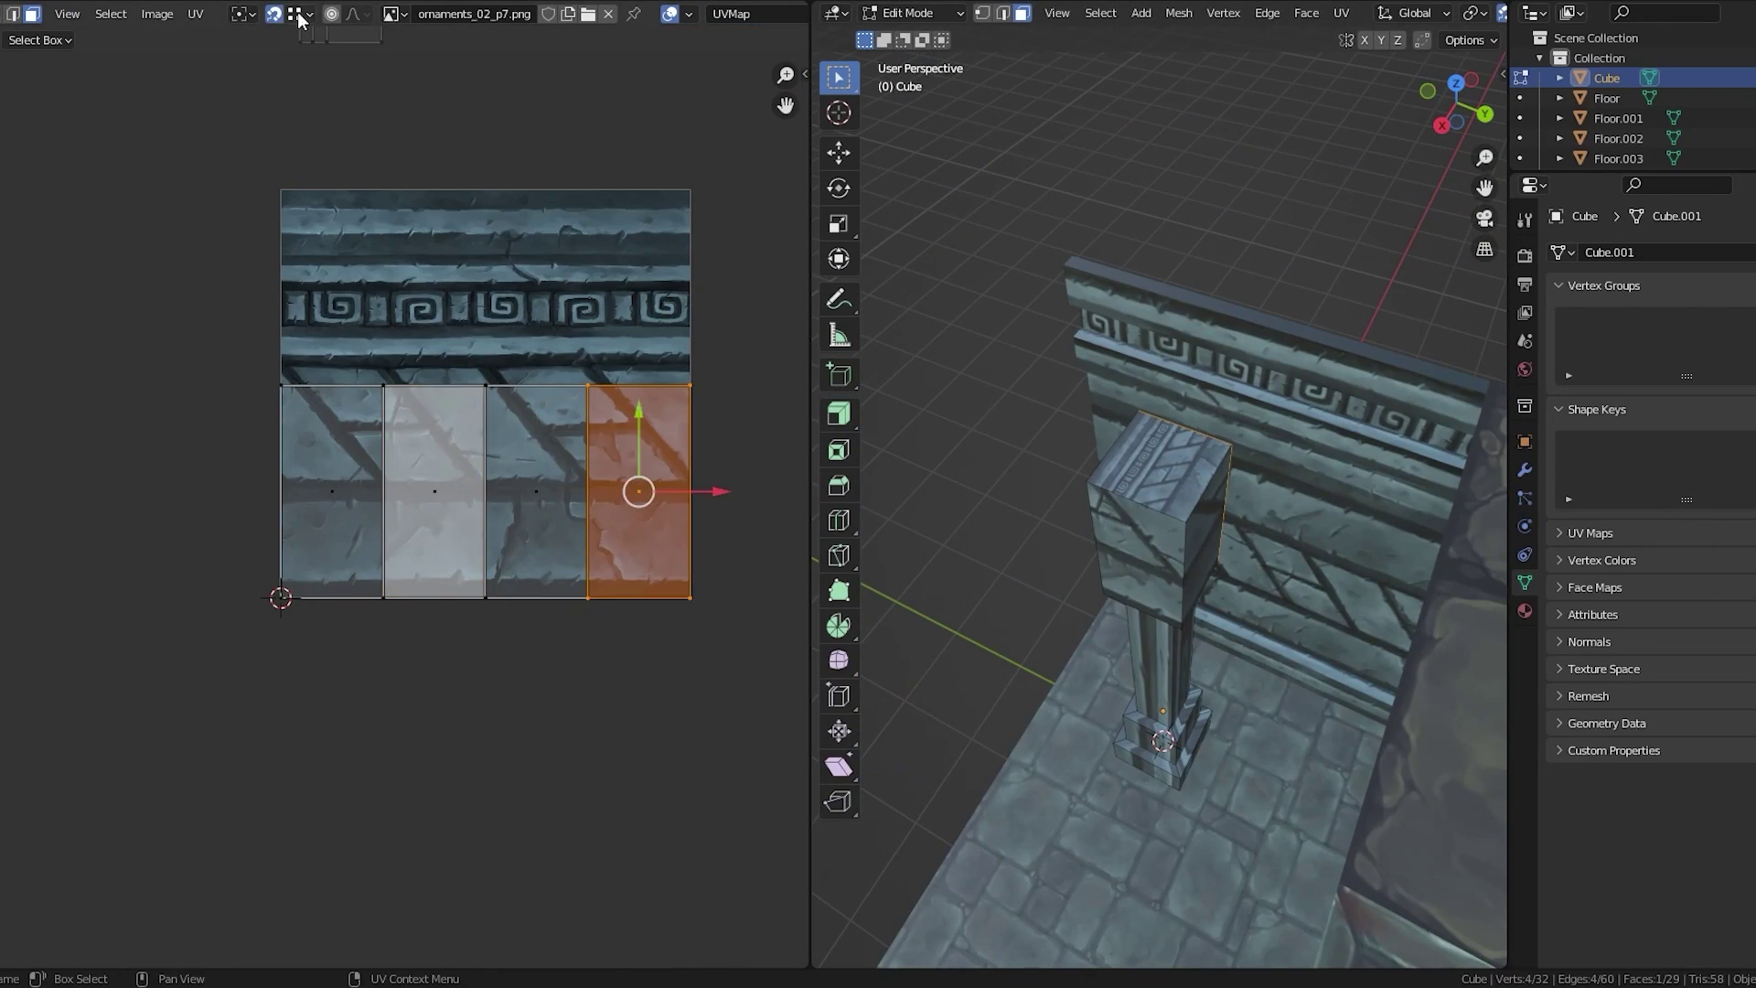
# In UV Editing, move the pillar's UVs onto the texture and its top faces to the bottom band
pyautogui.press('g')
pyautogui.click(432, 618)
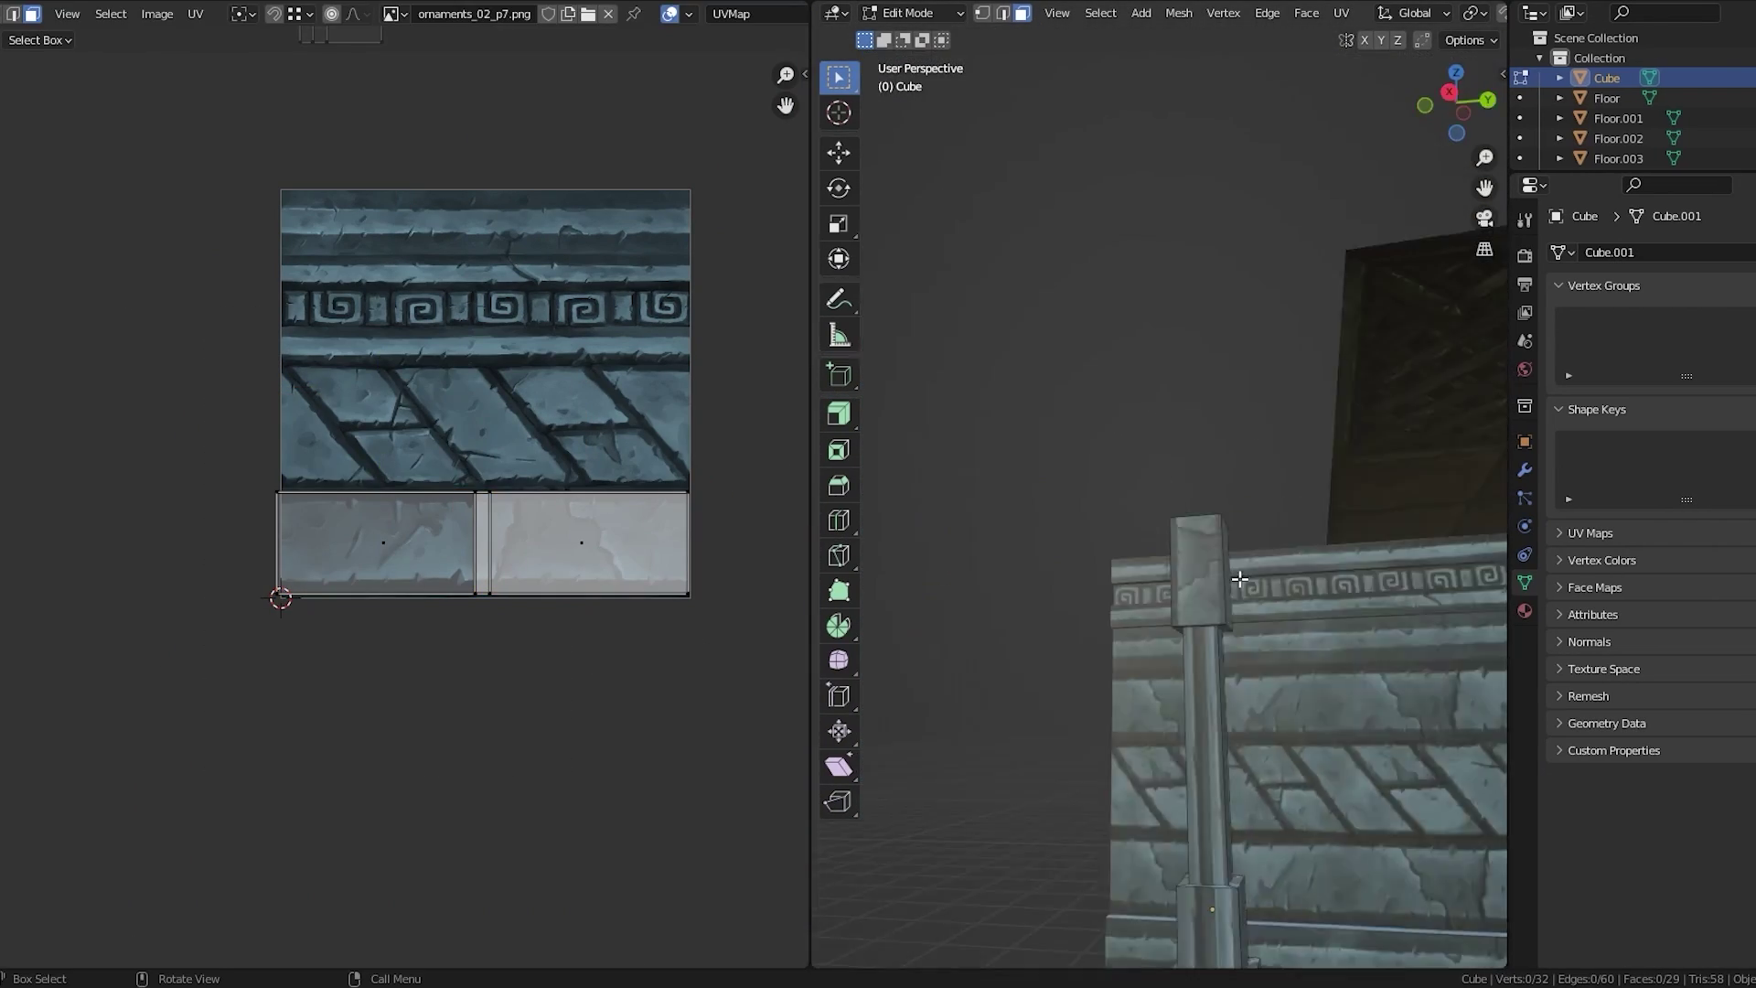
pyautogui.moveTo(18, 425); pyautogui.dragTo(703, 824)
pyautogui.press('g')
pyautogui.click(392, 262)
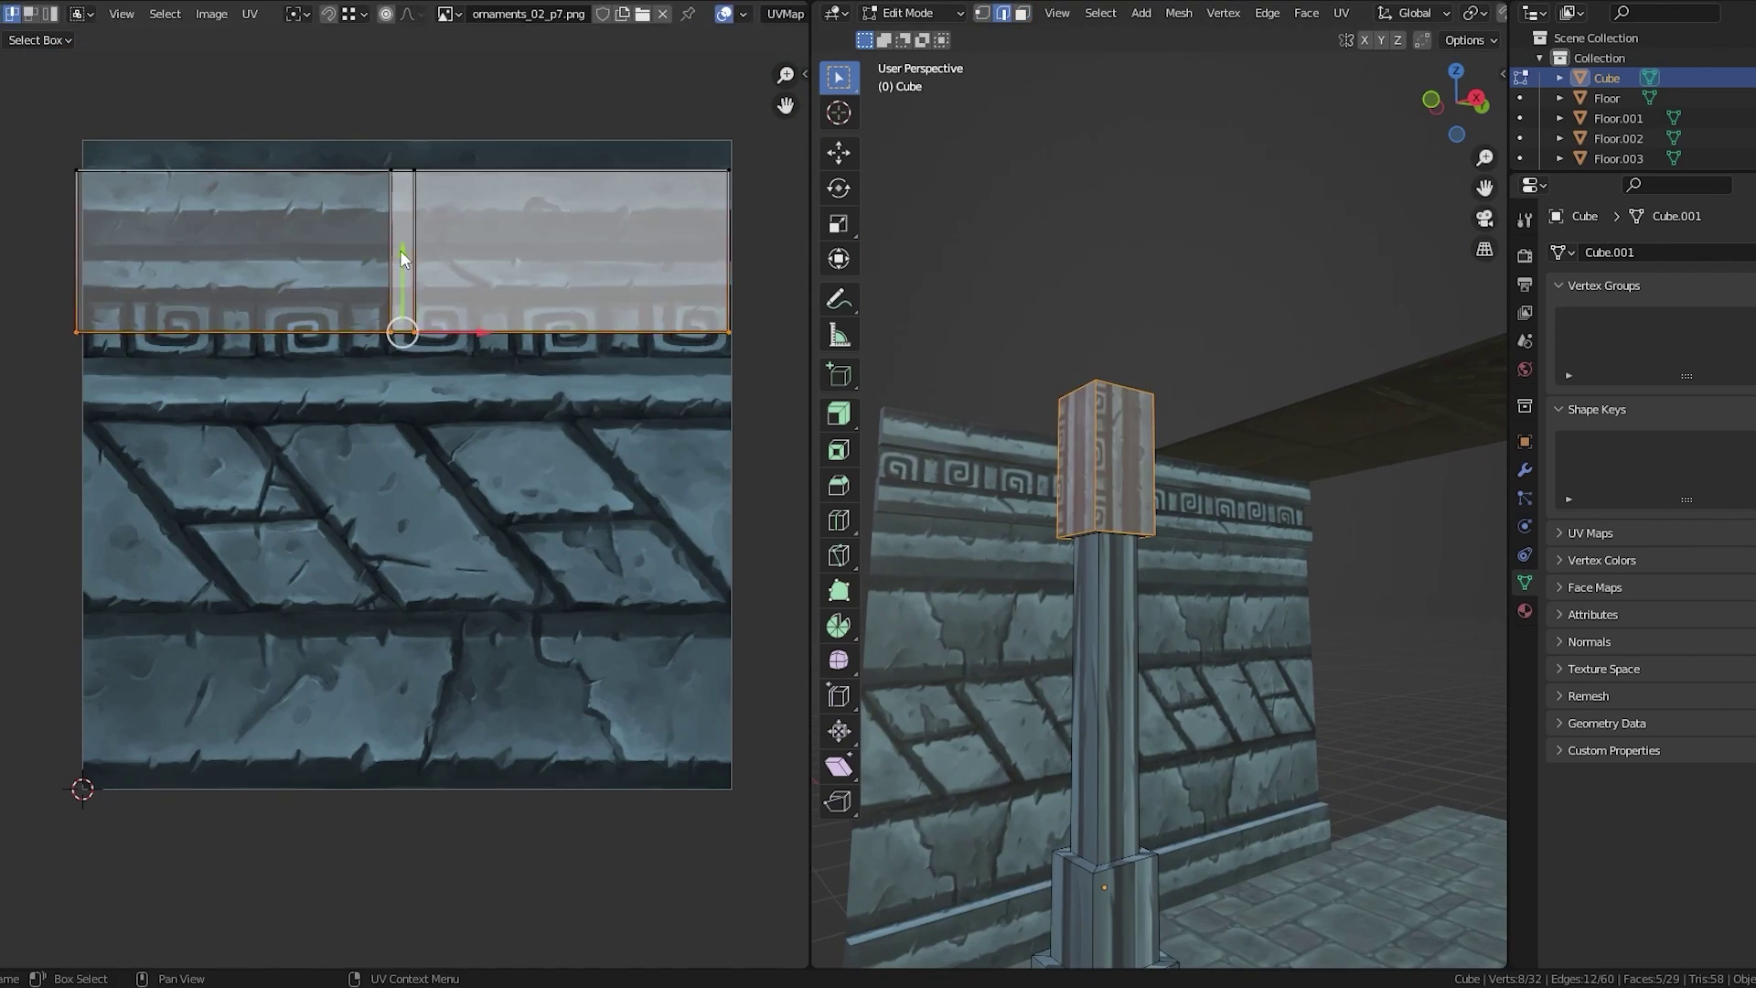
pyautogui.scroll(3, 1084, 443)
pyautogui.keyDown('alt'); pyautogui.click(1030, 368); pyautogui.keyUp('alt')
pyautogui.press('g')
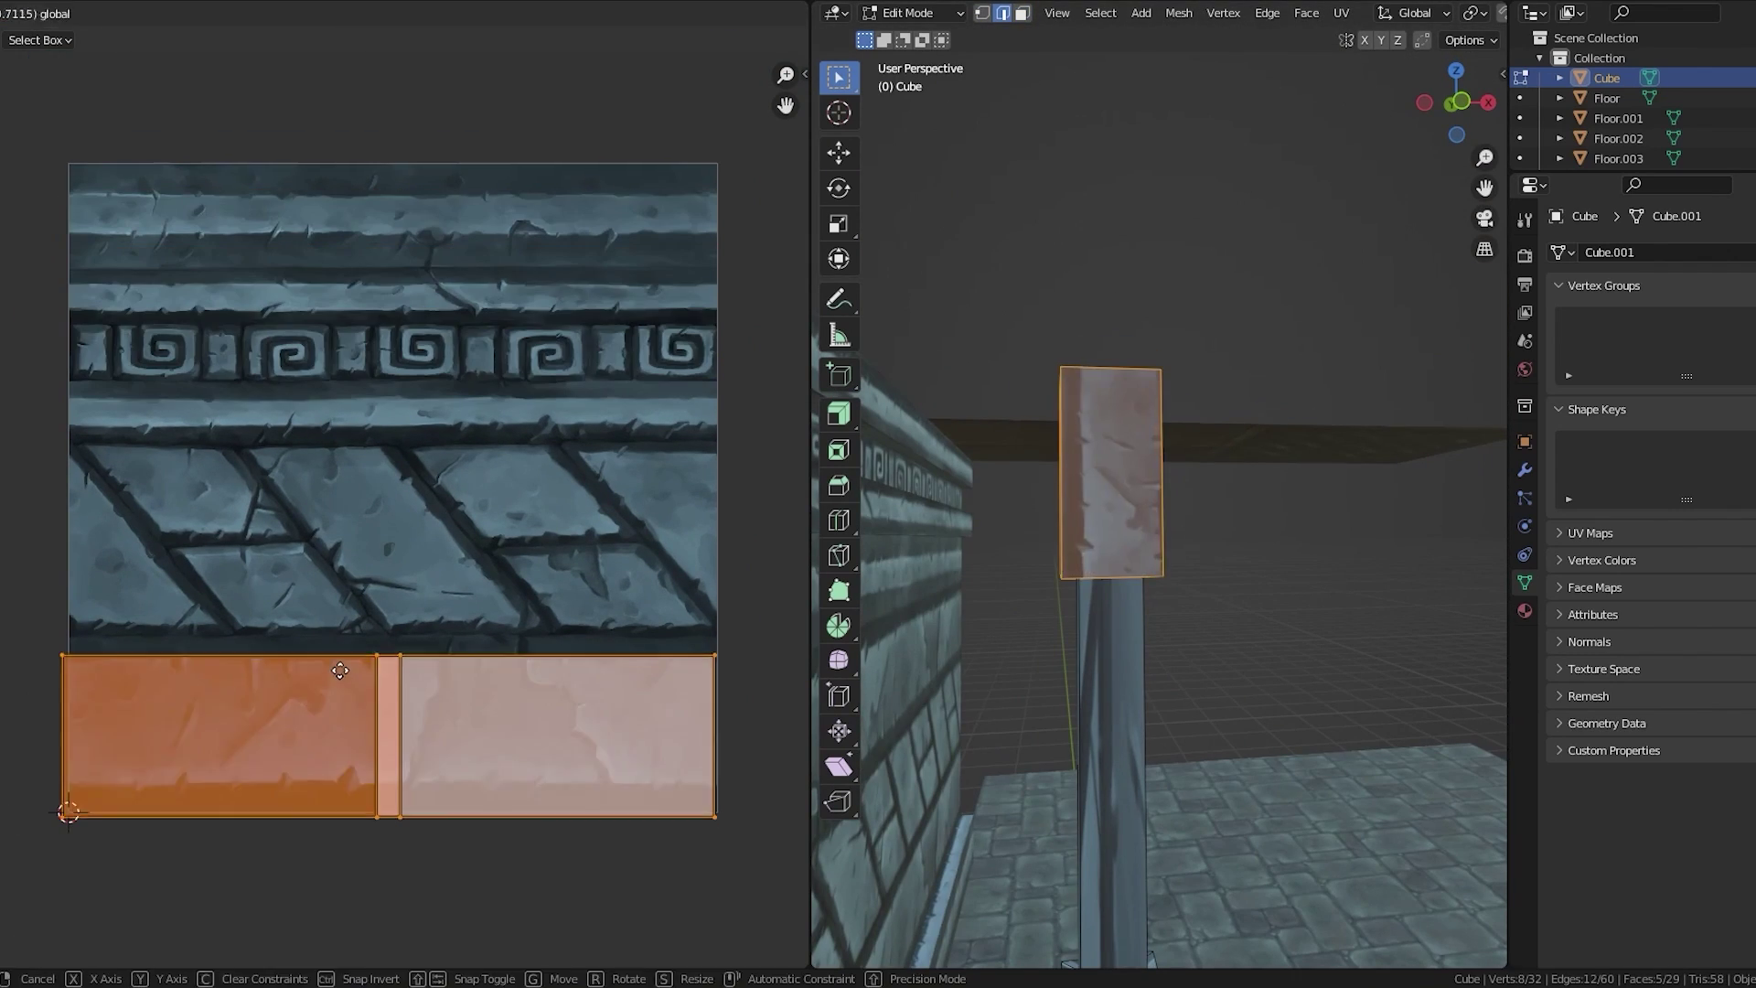
pyautogui.click(665, 729)
pyautogui.hotkey('alt', 'a')
# Select the pillar base faces and place their UVs over the ornament band
pyautogui.moveTo(1084, 444); pyautogui.dragTo(1112, 640, button='middle')
pyautogui.keyDown('alt'); pyautogui.click(1052, 823); pyautogui.keyUp('alt')
pyautogui.scroll(3, 1112, 549)
pyautogui.press('g')
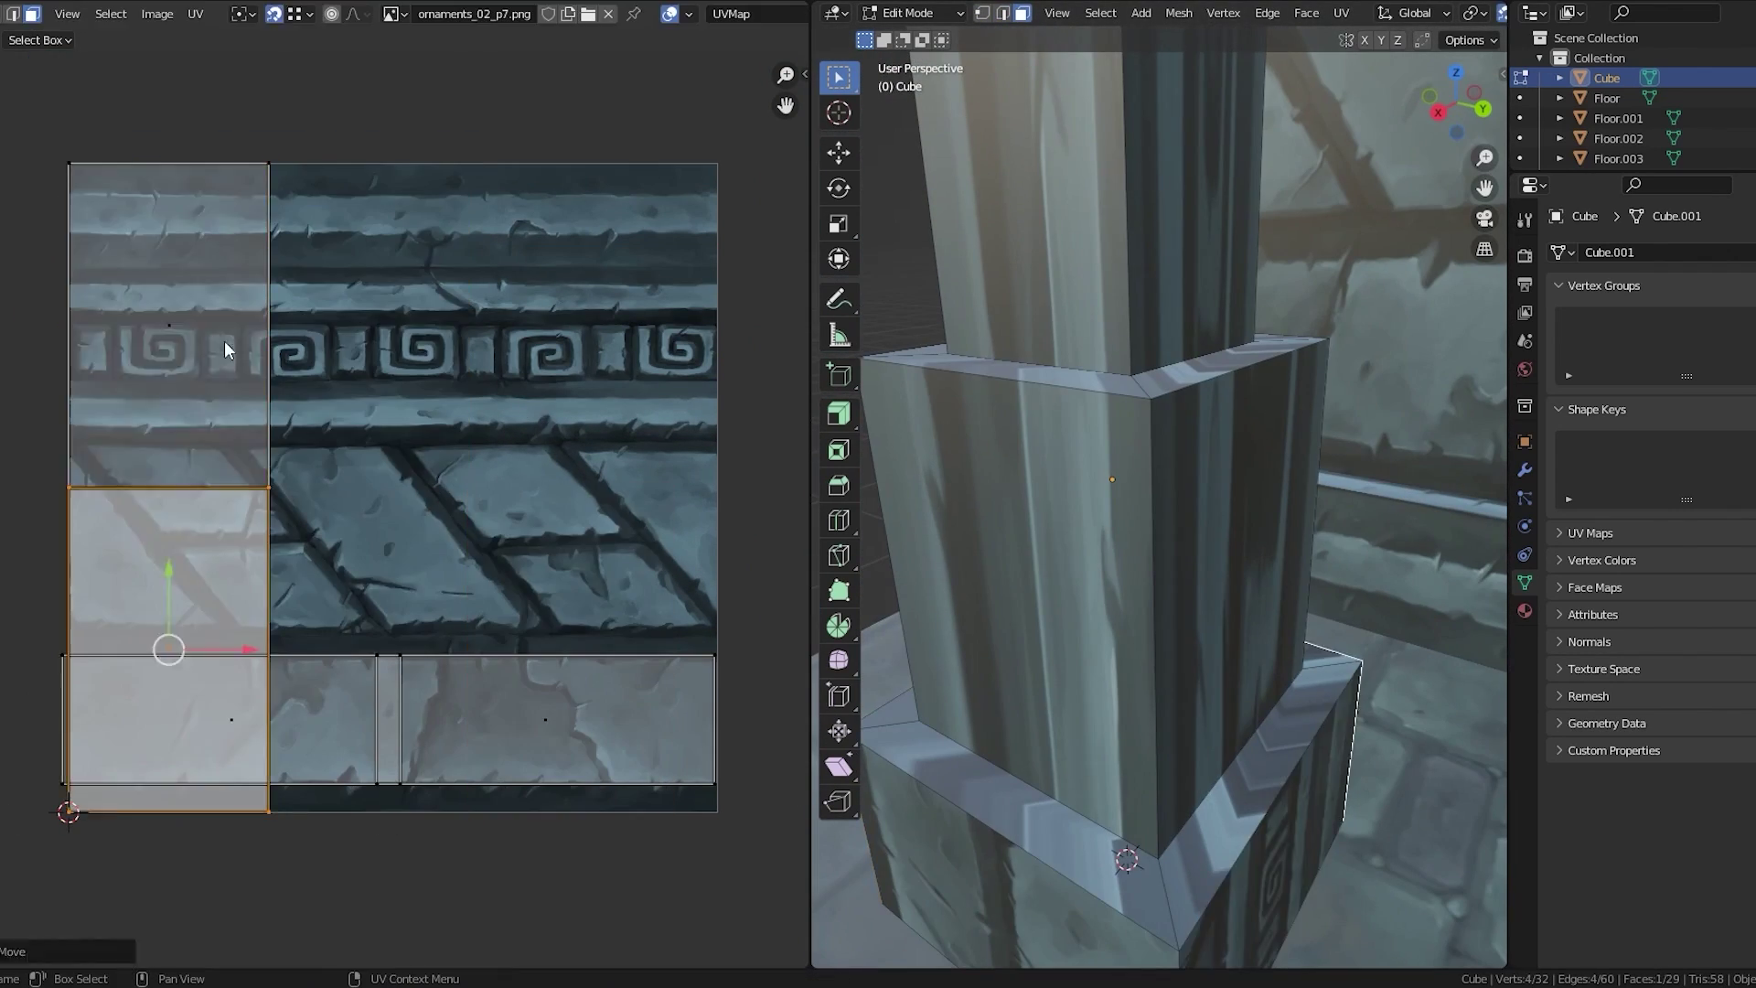
pyautogui.click(405, 378)
pyautogui.scroll(-3, 1112, 548)
pyautogui.click(1184, 608)
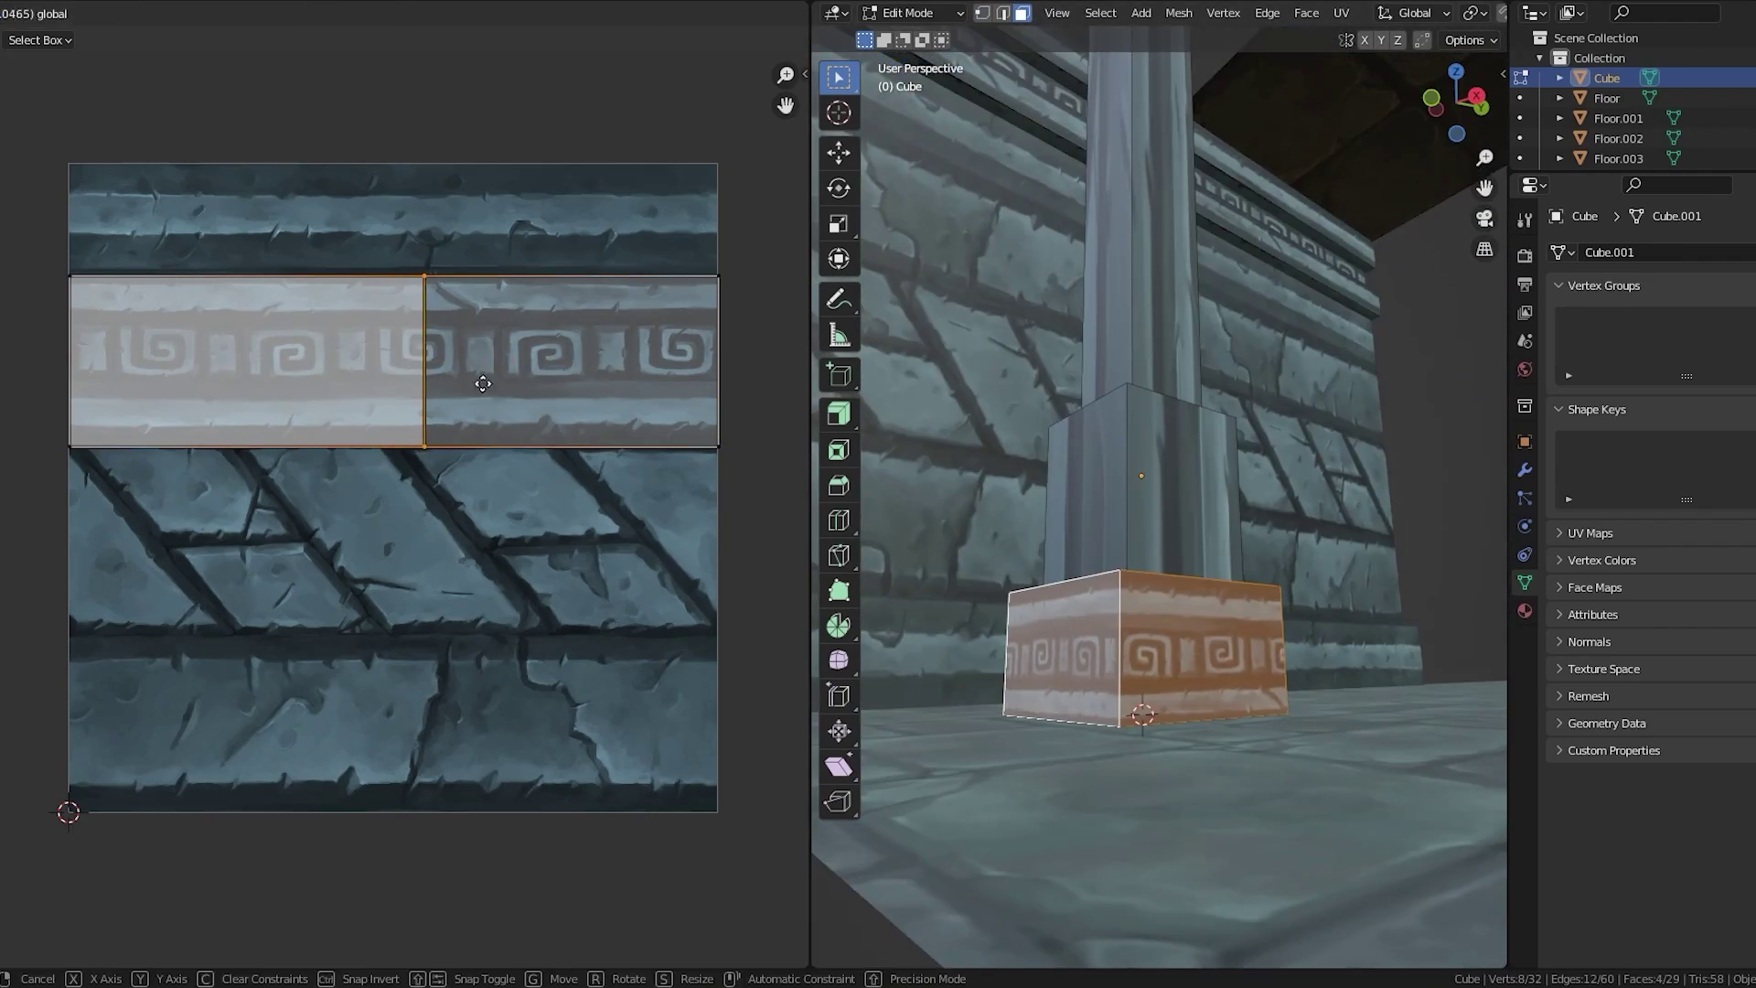
pyautogui.moveTo(1184, 608); pyautogui.dragTo(888, 875, button='middle')
pyautogui.keyDown('alt'); pyautogui.click(888, 875); pyautogui.keyUp('alt')
pyautogui.press('g')
pyautogui.click(463, 196)
pyautogui.moveTo(1006, 549); pyautogui.dragTo(1077, 502, button='middle')
# Unwrap the two top faces of the base and rotate their UVs
pyautogui.click(1163, 690)
pyautogui.press('u')
pyautogui.click(1077, 509)
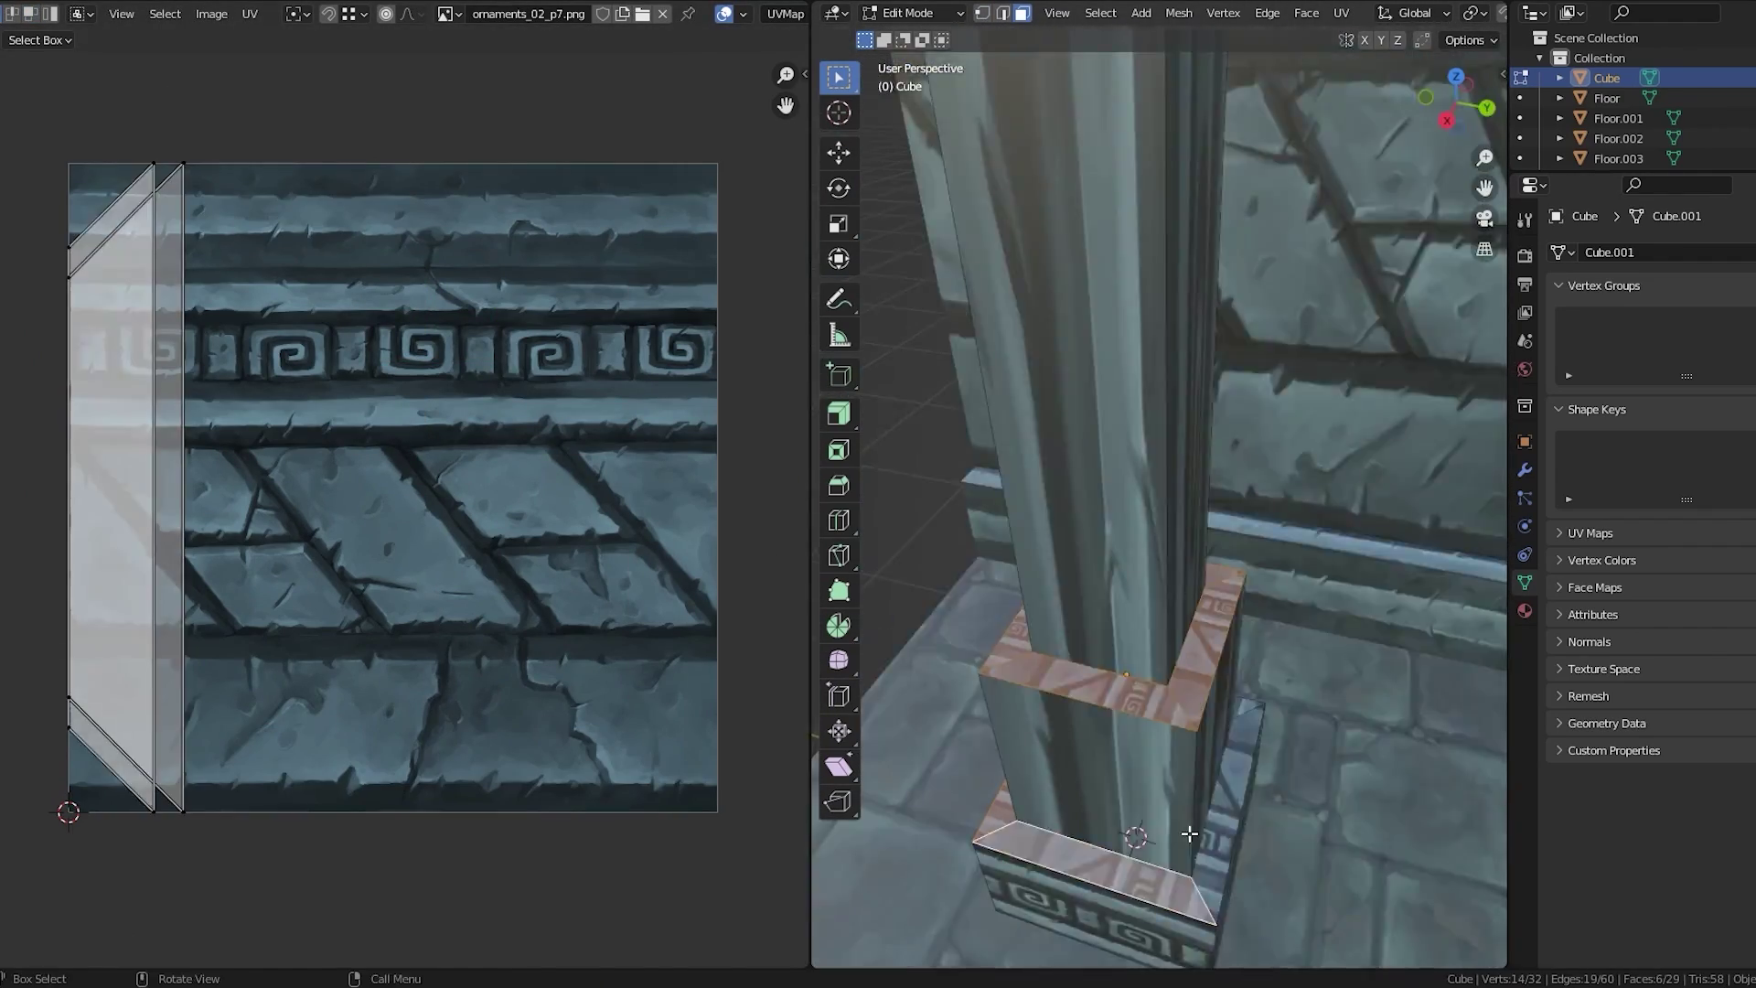
pyautogui.press('r')
pyautogui.click(320, 366)
# Unwrap a front base face, rotate its UVs 90° and shift them left
pyautogui.moveTo(1006, 548); pyautogui.dragTo(1132, 682, button='middle')
pyautogui.click(1132, 682)
pyautogui.press('u')
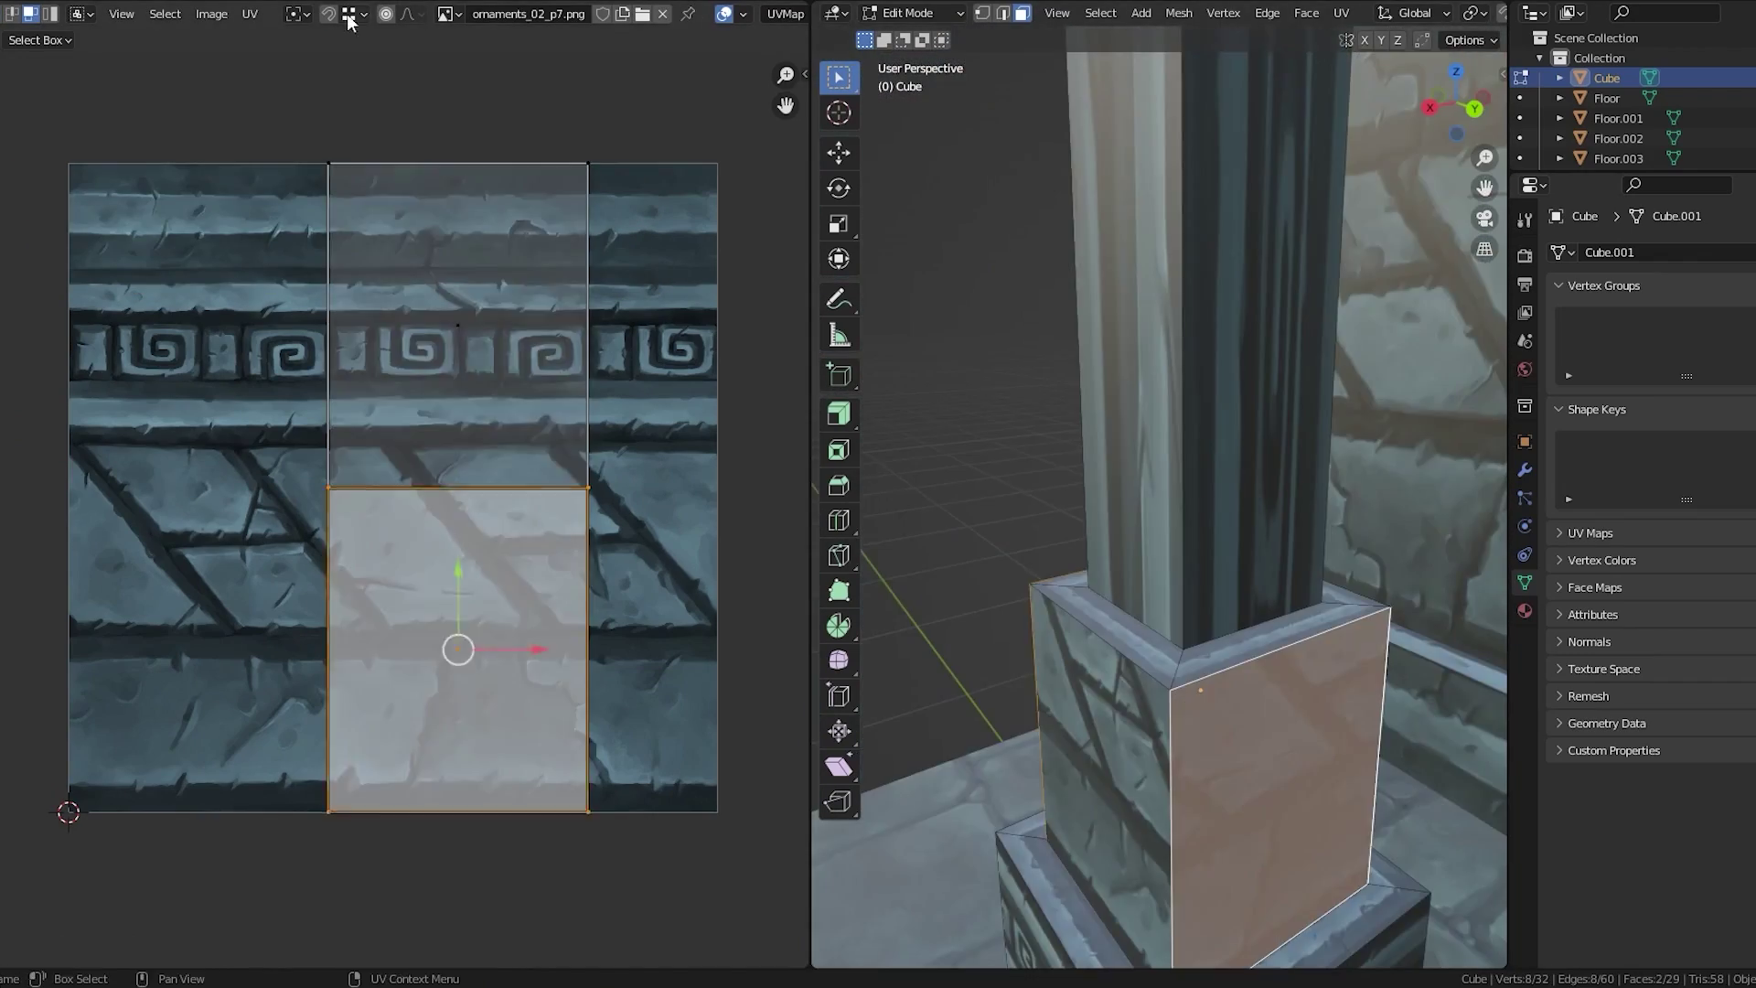
pyautogui.press('g')
pyautogui.click(543, 535)
pyautogui.moveTo(542, 535); pyautogui.dragTo(449, 482, button='middle')
pyautogui.press('r')
pyautogui.click(258, 286)
pyautogui.press('g')
pyautogui.click(212, 207)
# Move another base face's UVs into position on the texture
pyautogui.moveTo(1098, 548); pyautogui.dragTo(1188, 512, button='middle')
pyautogui.click(1097, 732)
pyautogui.moveTo(1097, 731); pyautogui.dragTo(1143, 640, button='middle')
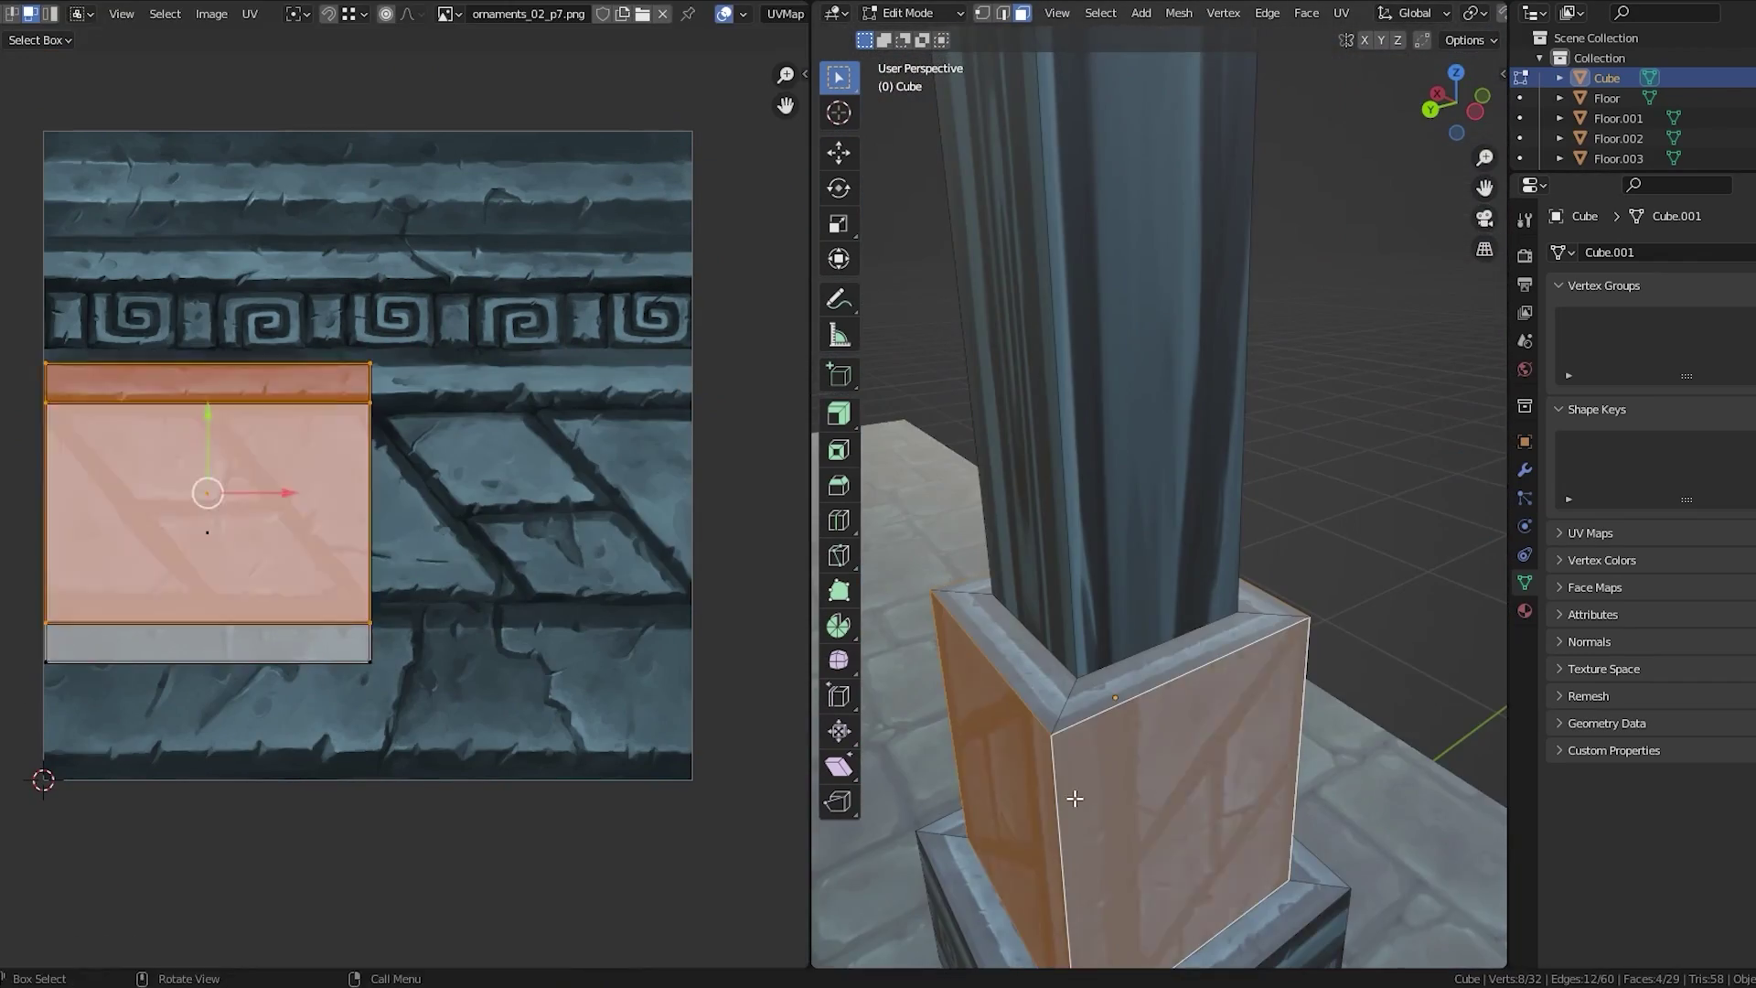
pyautogui.press('g')
pyautogui.click(211, 587)
# Unwrap a face at the pillar top and rotate its UVs
pyautogui.moveTo(1143, 549); pyautogui.dragTo(1189, 457, button='middle')
pyautogui.click(1170, 174)
pyautogui.press('u')
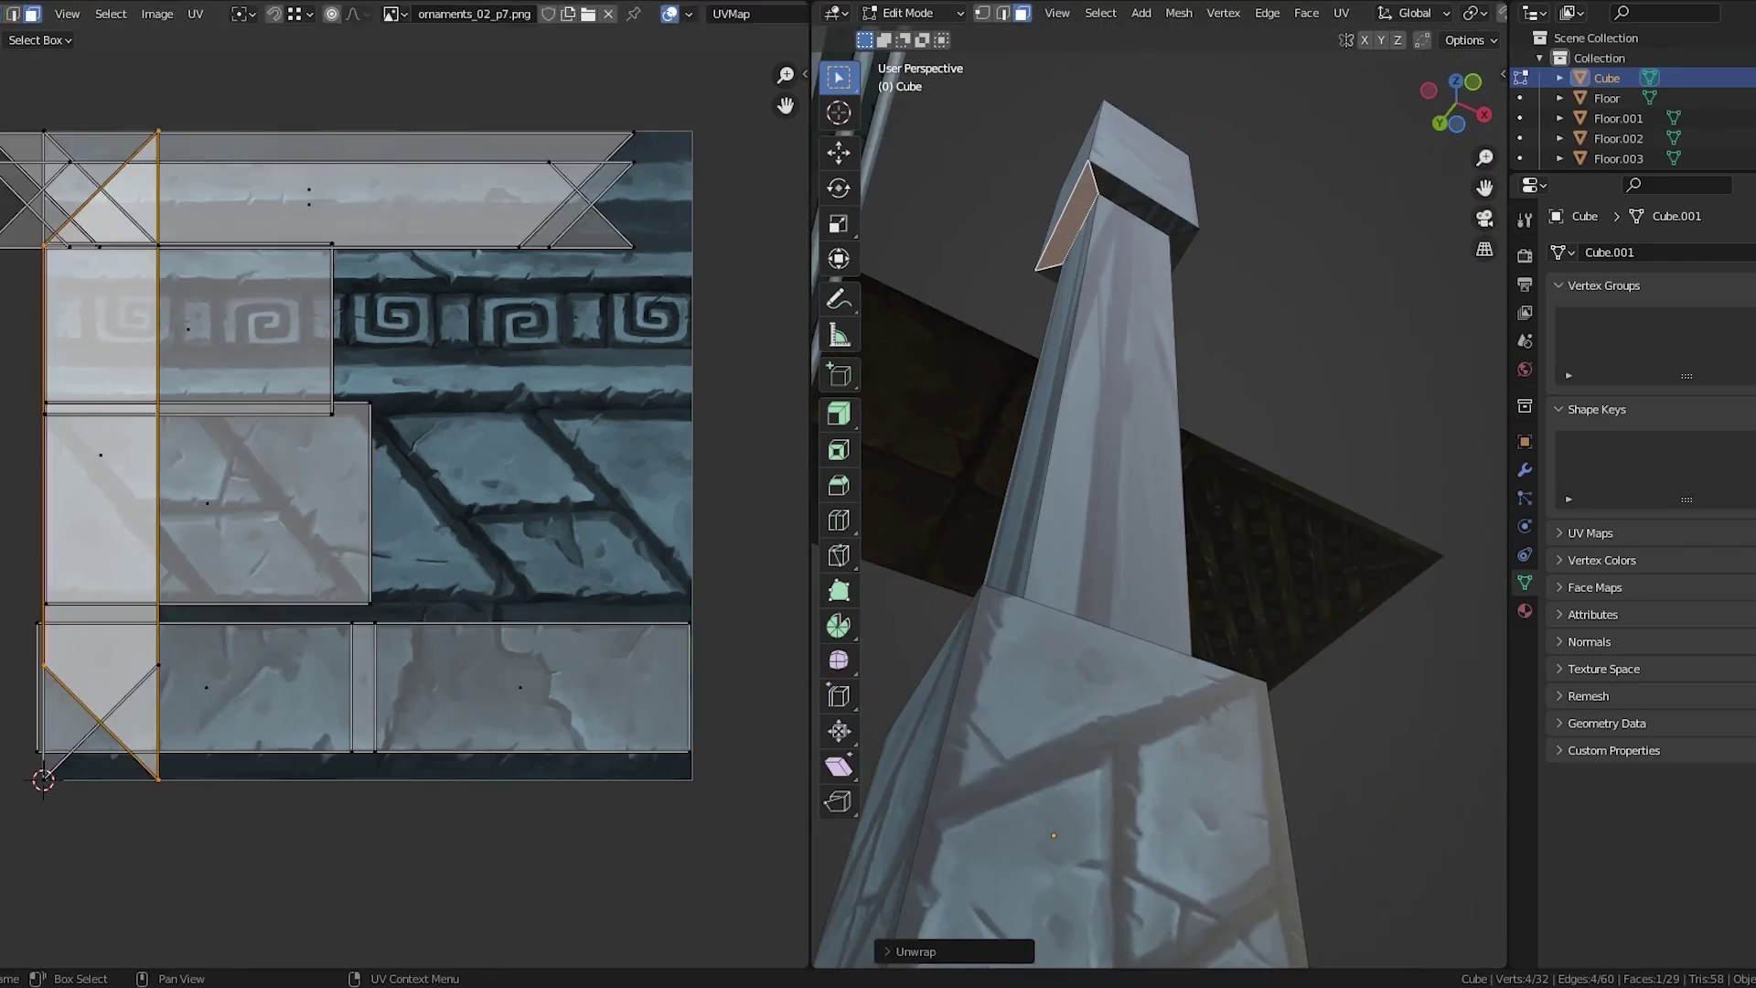
pyautogui.moveTo(1171, 174); pyautogui.dragTo(1143, 365, button='middle')
pyautogui.press('r')
pyautogui.press('Return')
# Unwrap and rotate the pillar's long side face strip, then return to Object Mode to view it
pyautogui.moveTo(1143, 549); pyautogui.dragTo(1143, 512, button='middle')
pyautogui.click(1243, 457)
pyautogui.press('u')
pyautogui.press('r')
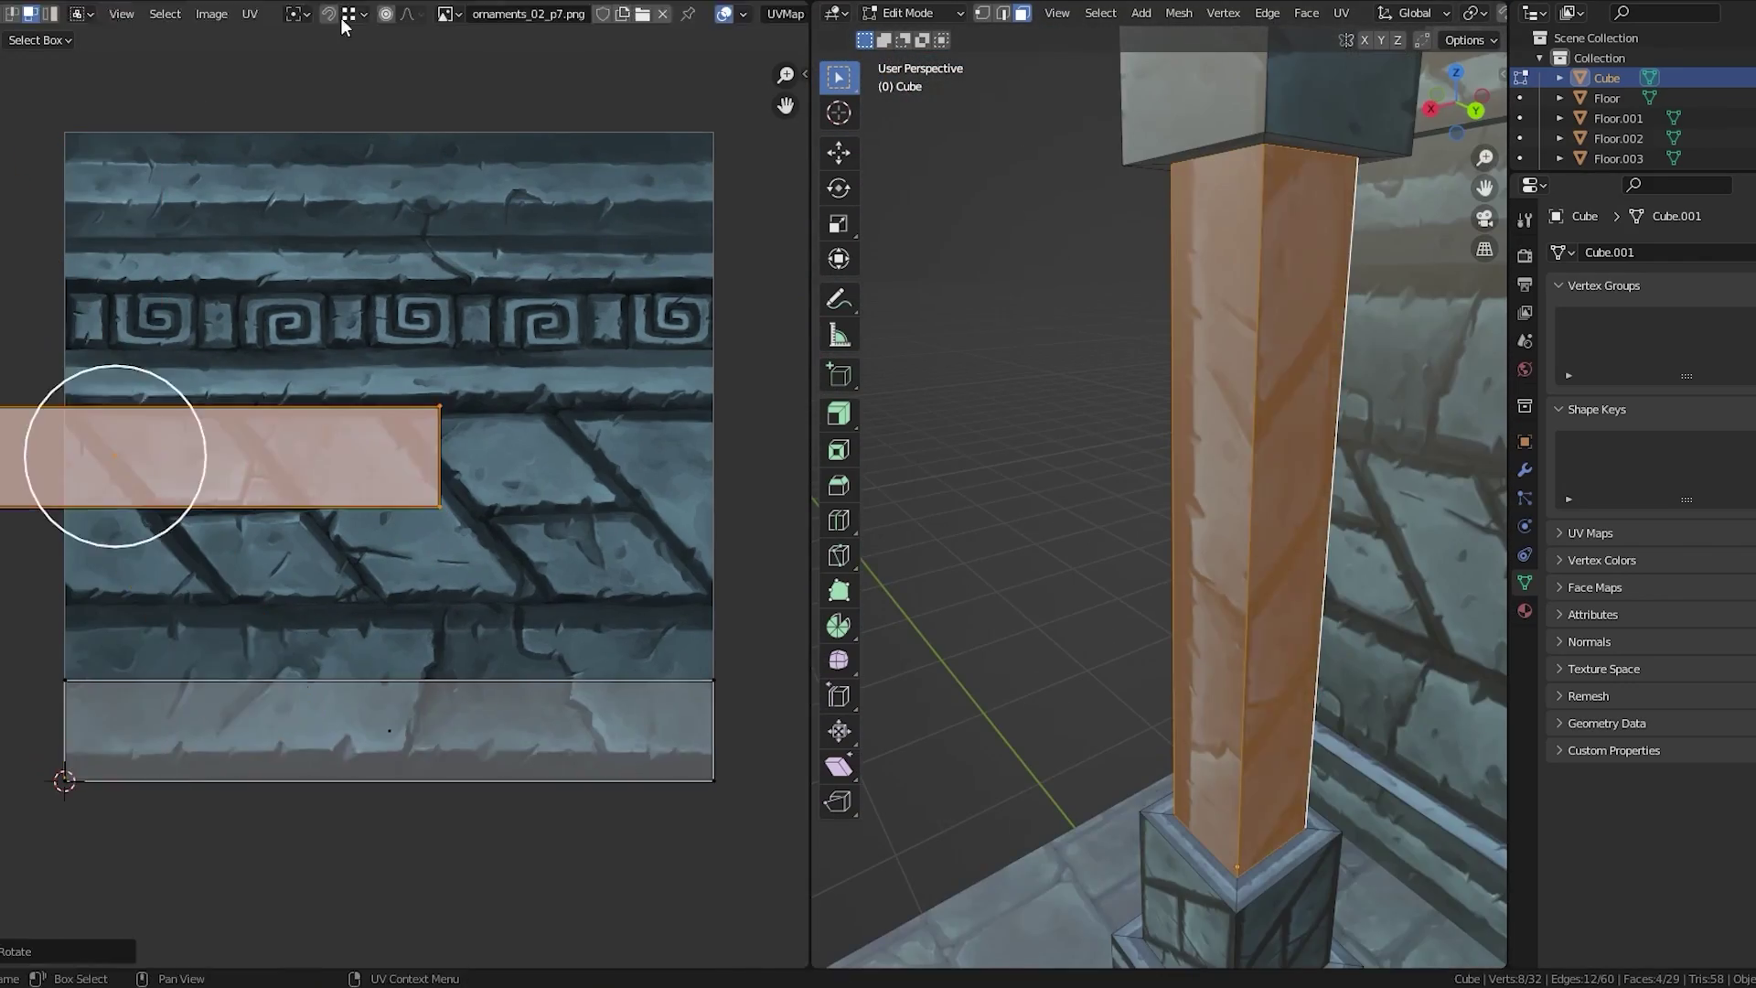
pyautogui.press('g')
pyautogui.moveTo(18, 734); pyautogui.dragTo(662, 832)
pyautogui.moveTo(1143, 549); pyautogui.dragTo(1188, 457, button='middle')
pyautogui.press('Tab')
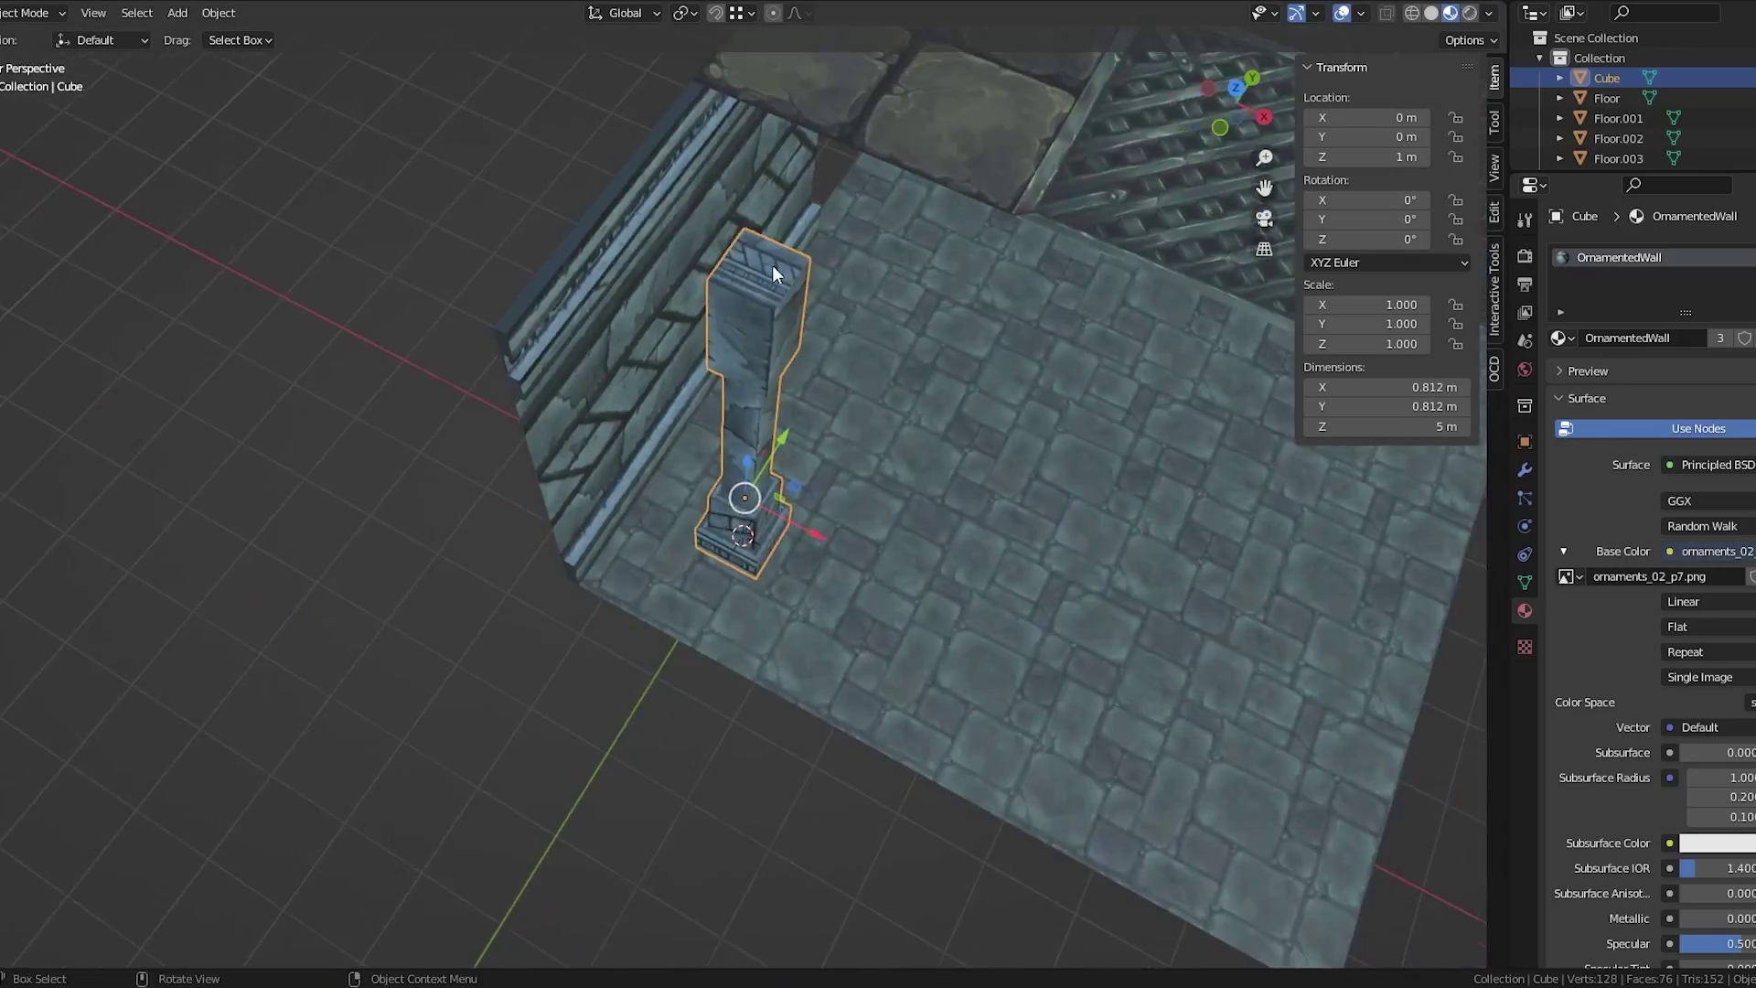
pyautogui.moveTo(772, 266); pyautogui.dragTo(832, 546, button='middle')
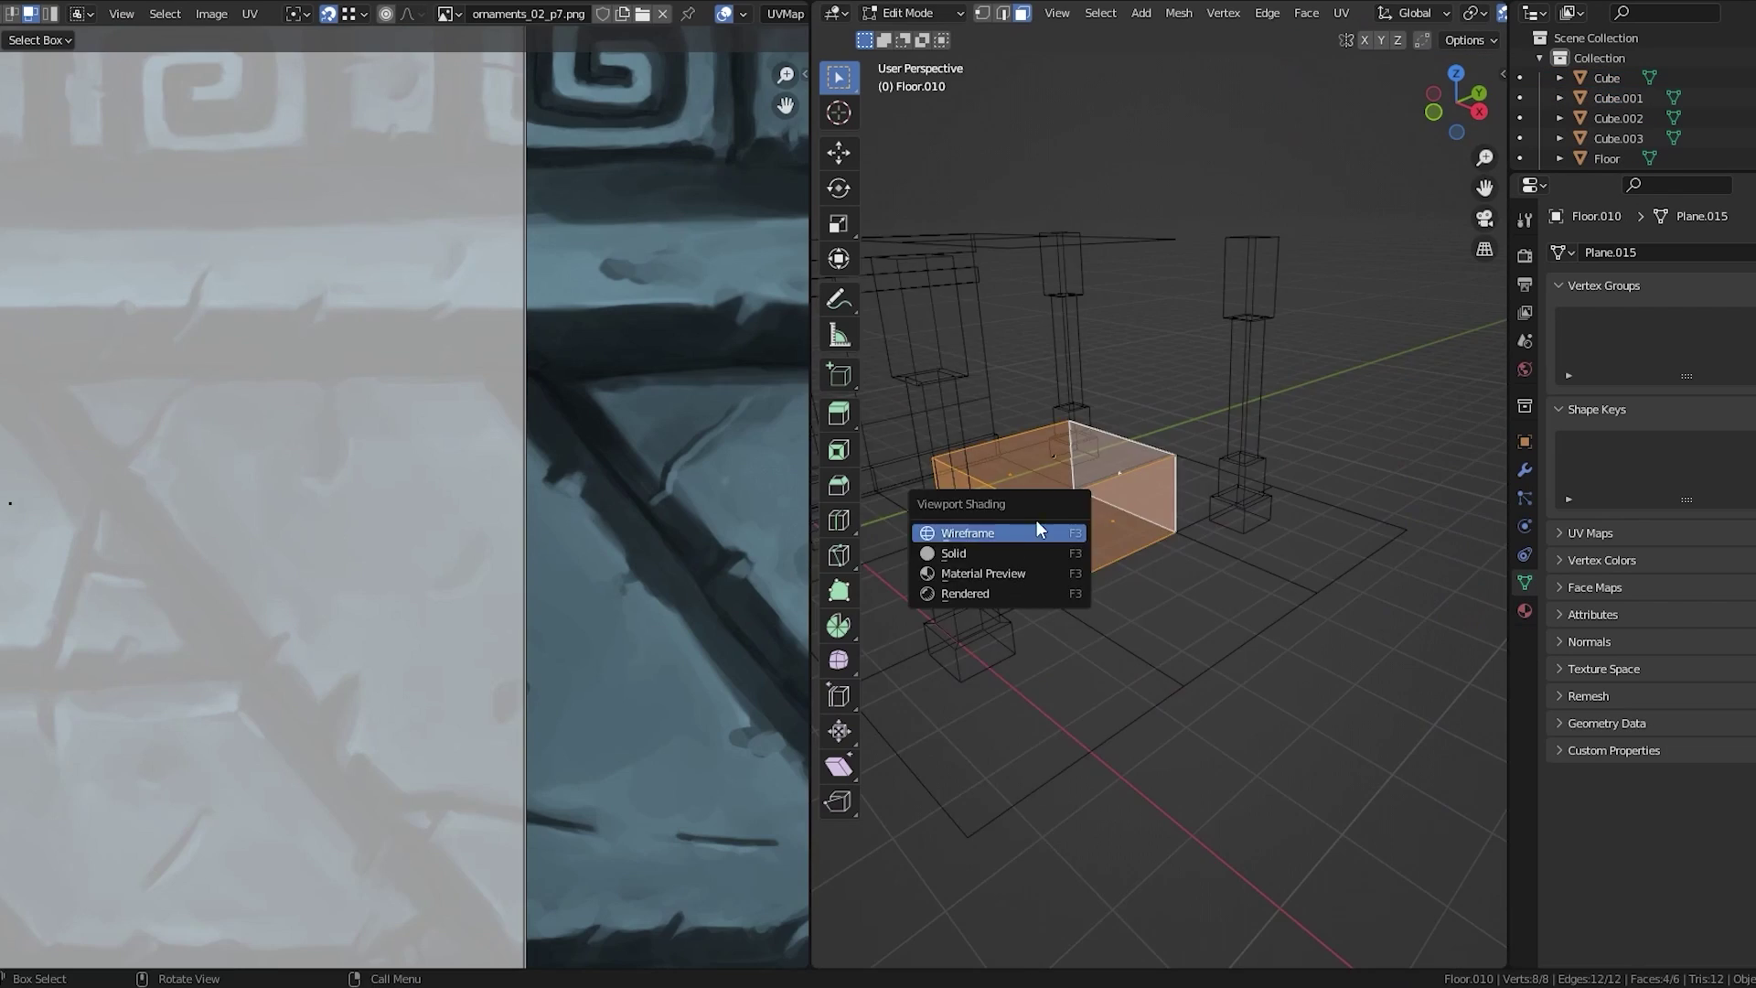
# In Material Preview, rotate, scale and move the block's UV island onto the ornament band
pyautogui.click(1035, 520)
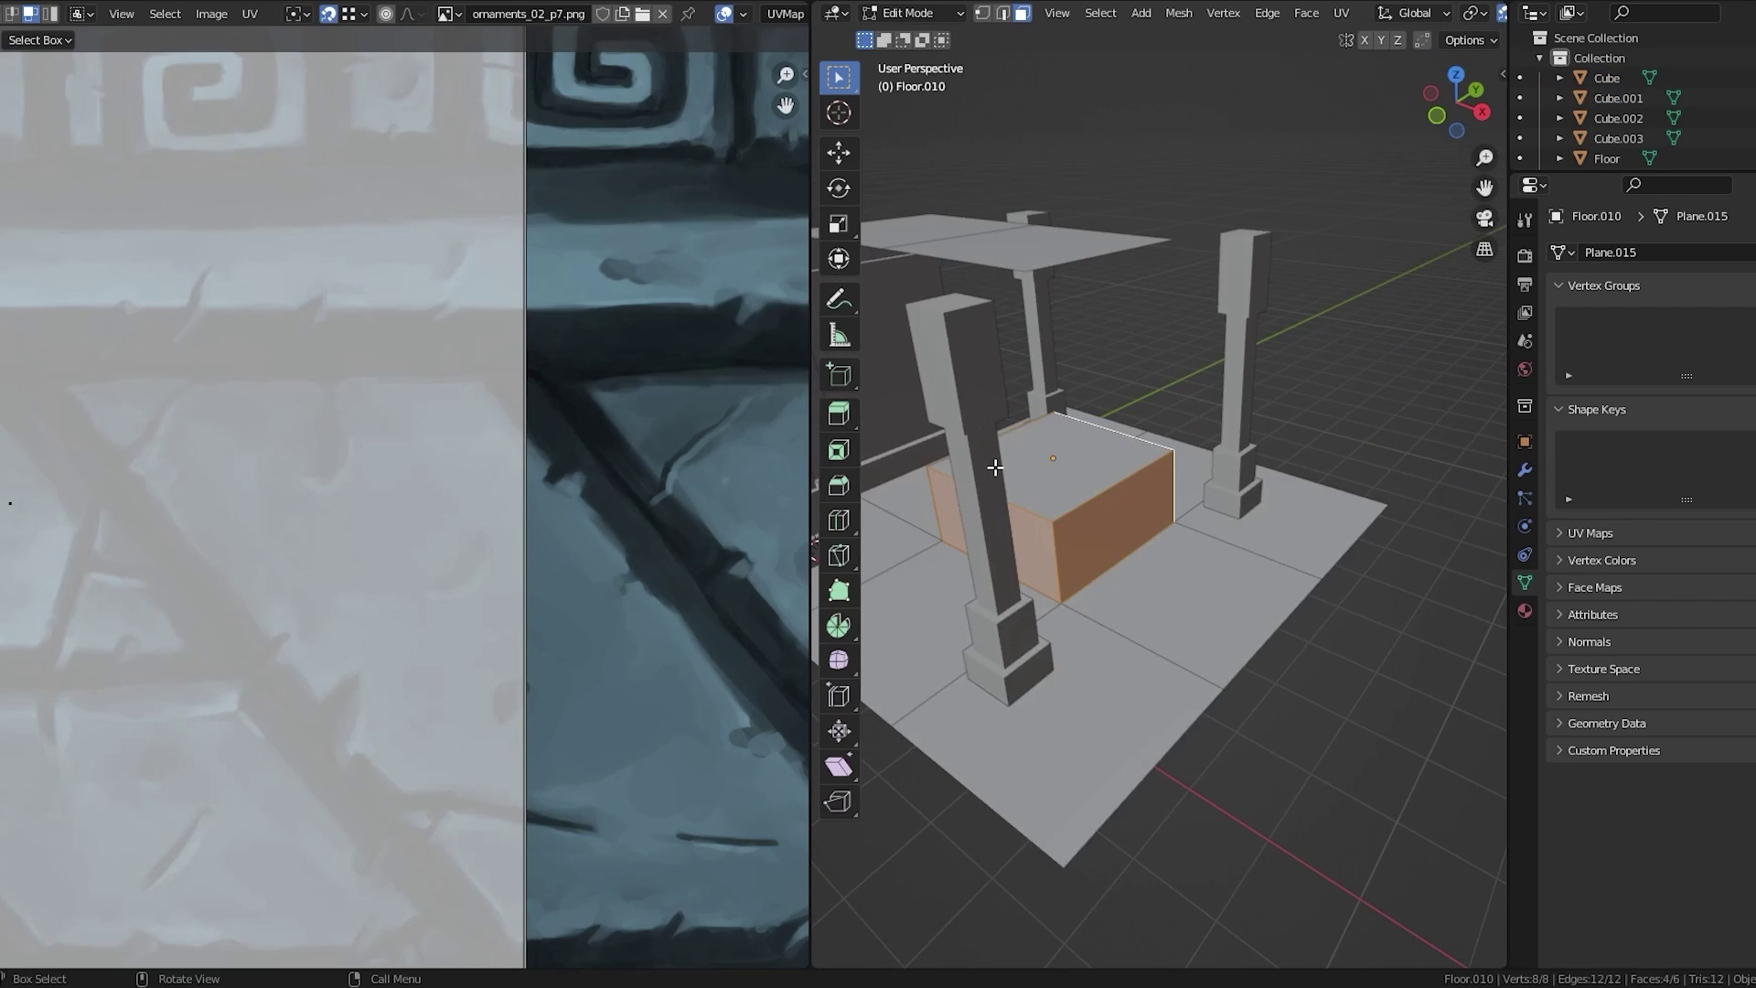
pyautogui.press('r')
pyautogui.press('s')
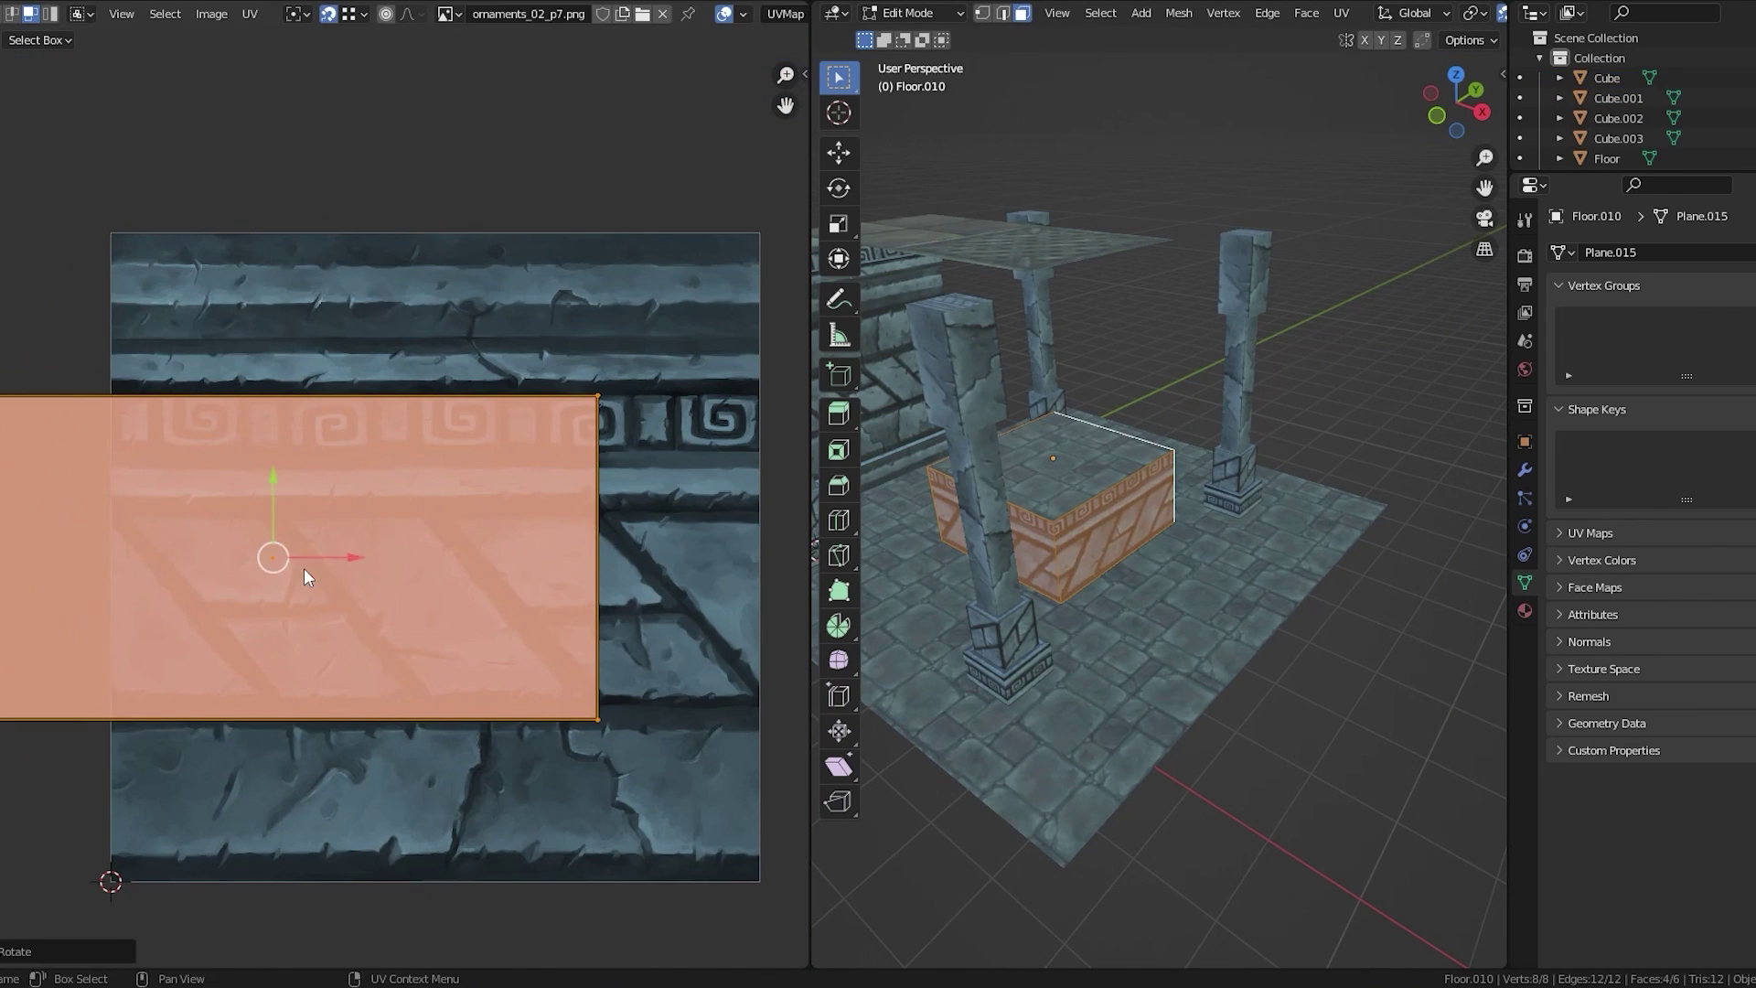
pyautogui.press('g')
pyautogui.click(113, 336)
pyautogui.moveTo(89, 325); pyautogui.dragTo(809, 431)
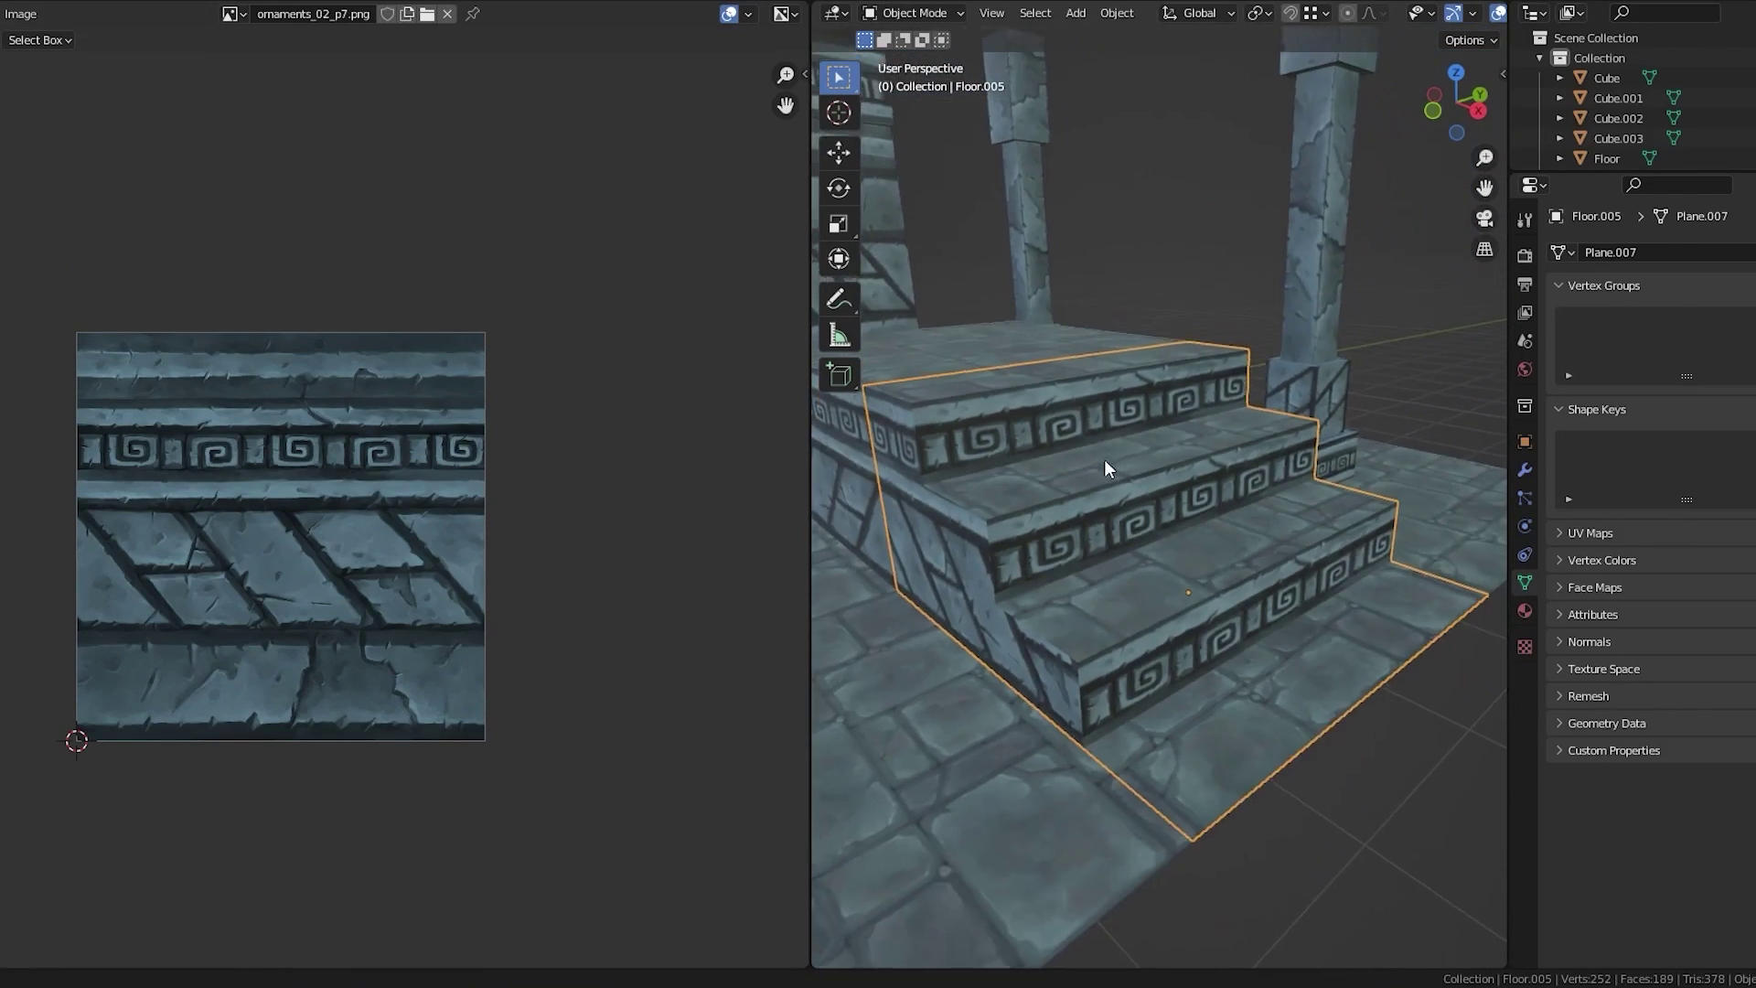
pyautogui.moveTo(1104, 459); pyautogui.dragTo(1090, 491, button='middle')
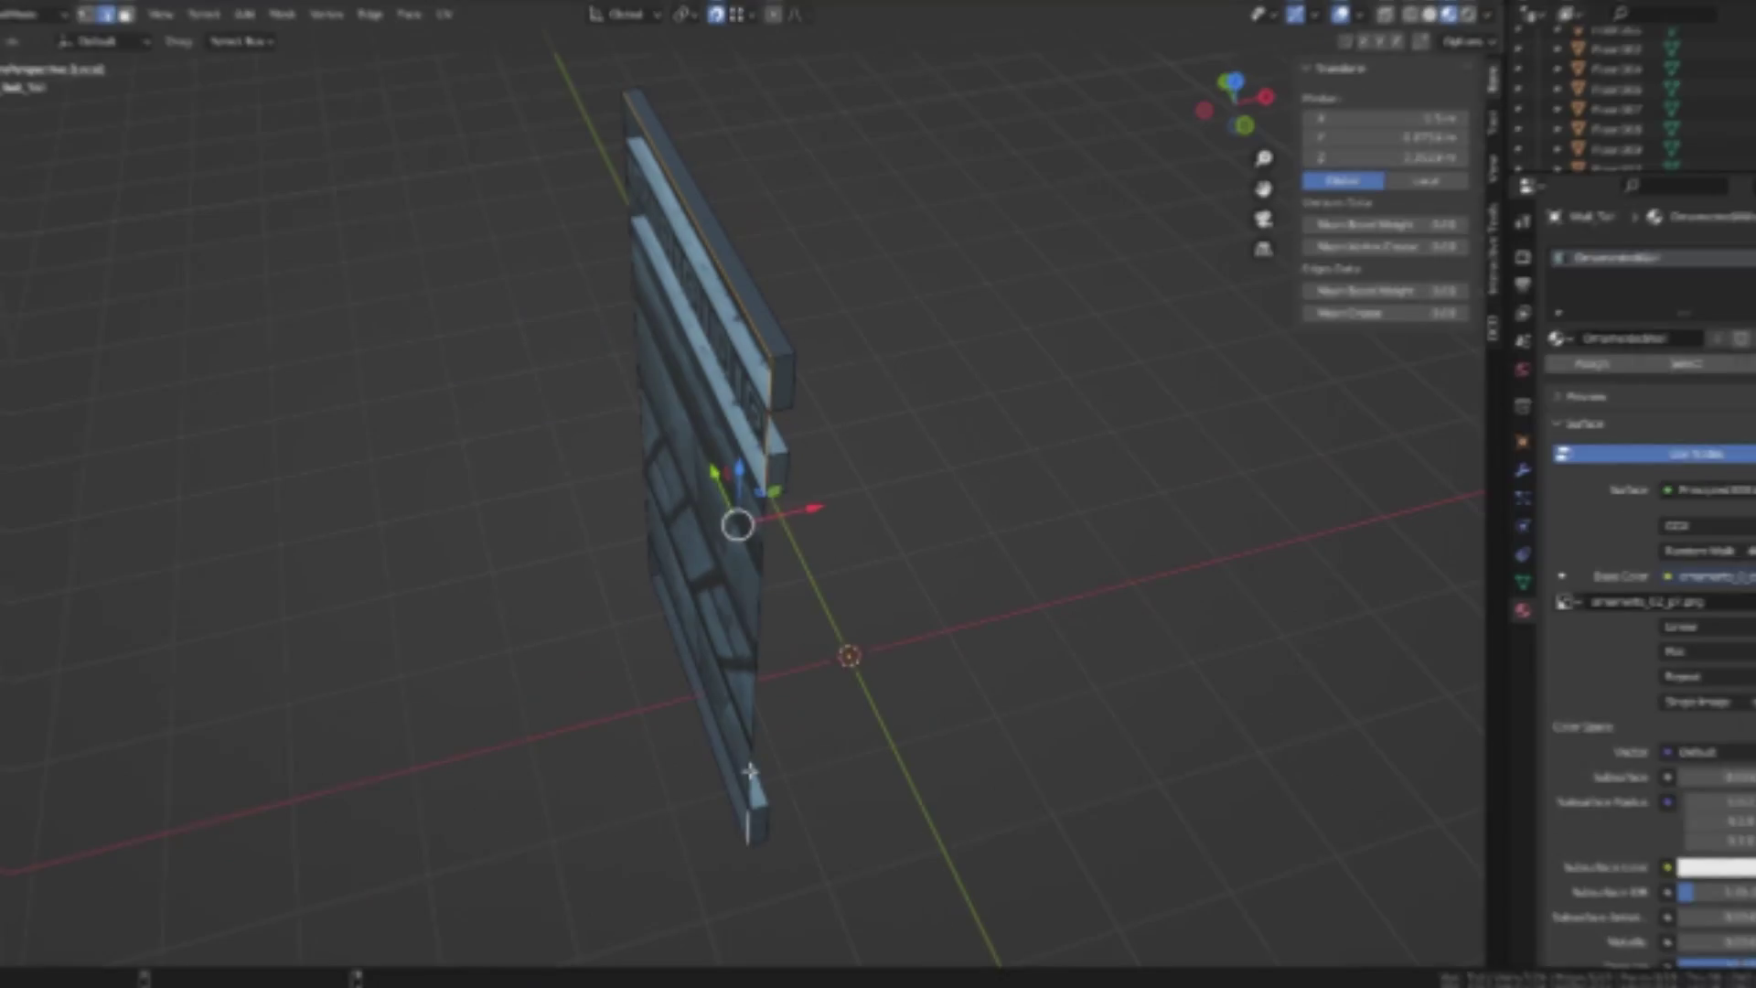
# Extrude the tall wall's edges along X and fill its front opening with a face
pyautogui.moveTo(713, 681); pyautogui.dragTo(706, 622, button='middle')
pyautogui.press('e')
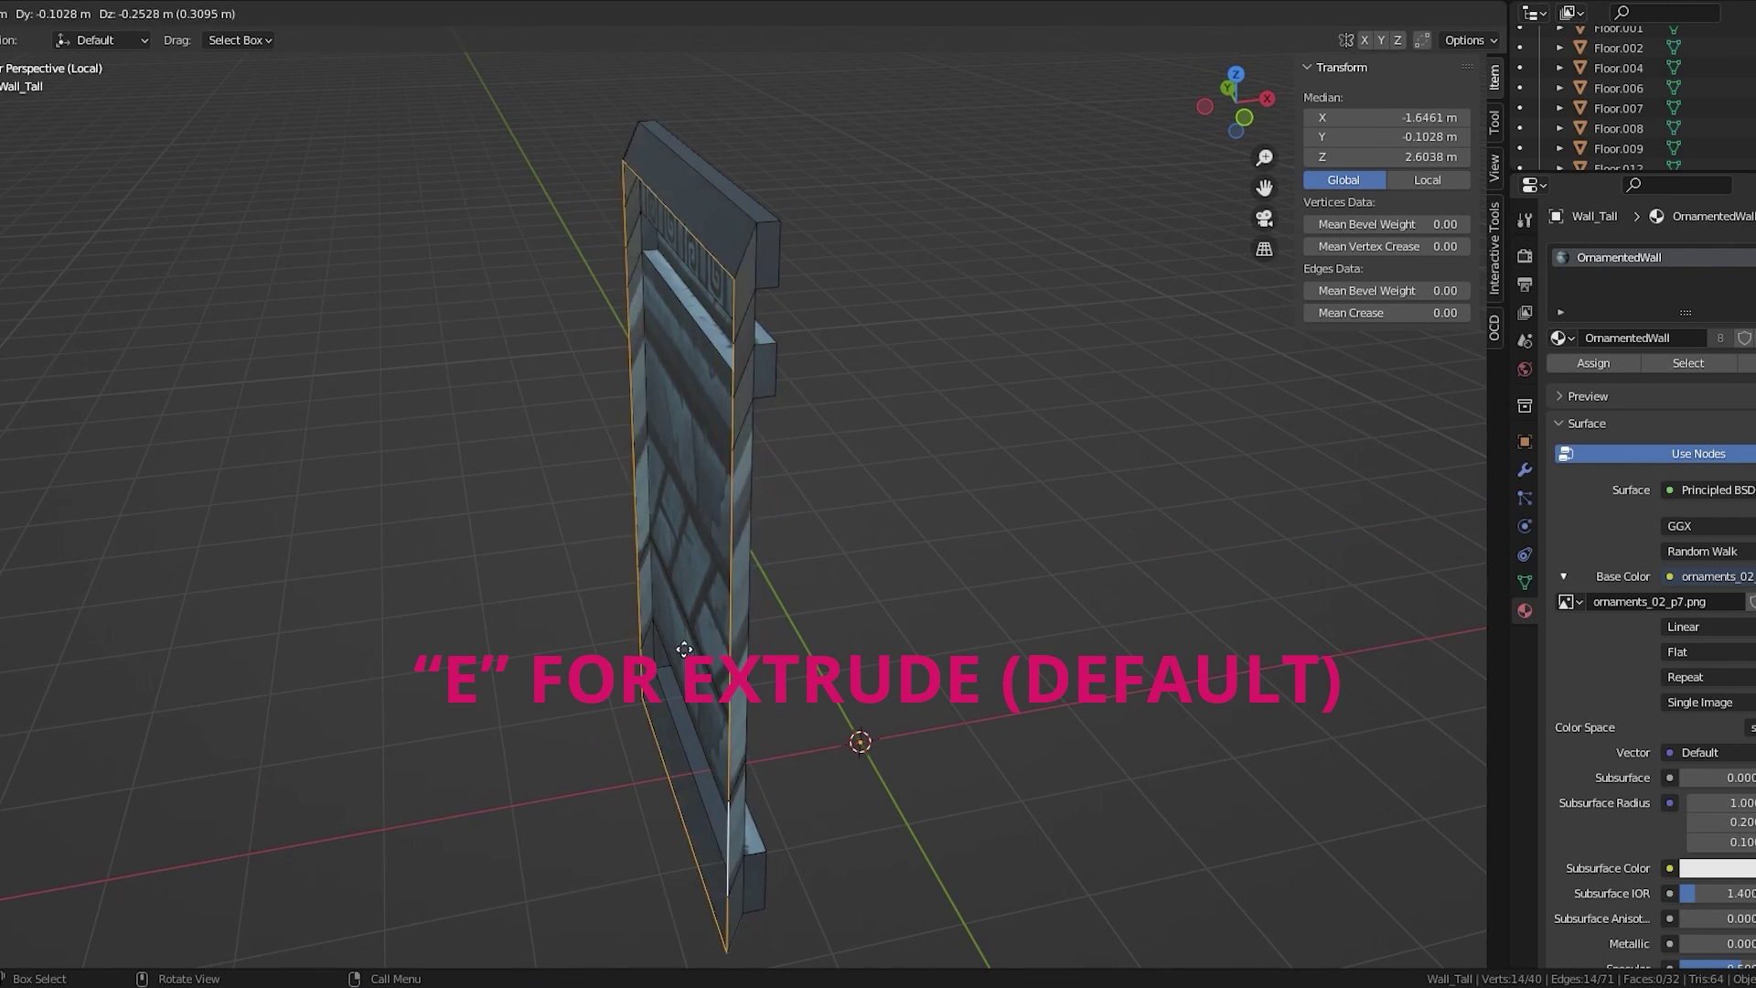
pyautogui.press('Escape')
pyautogui.press('e')
pyautogui.press('x')
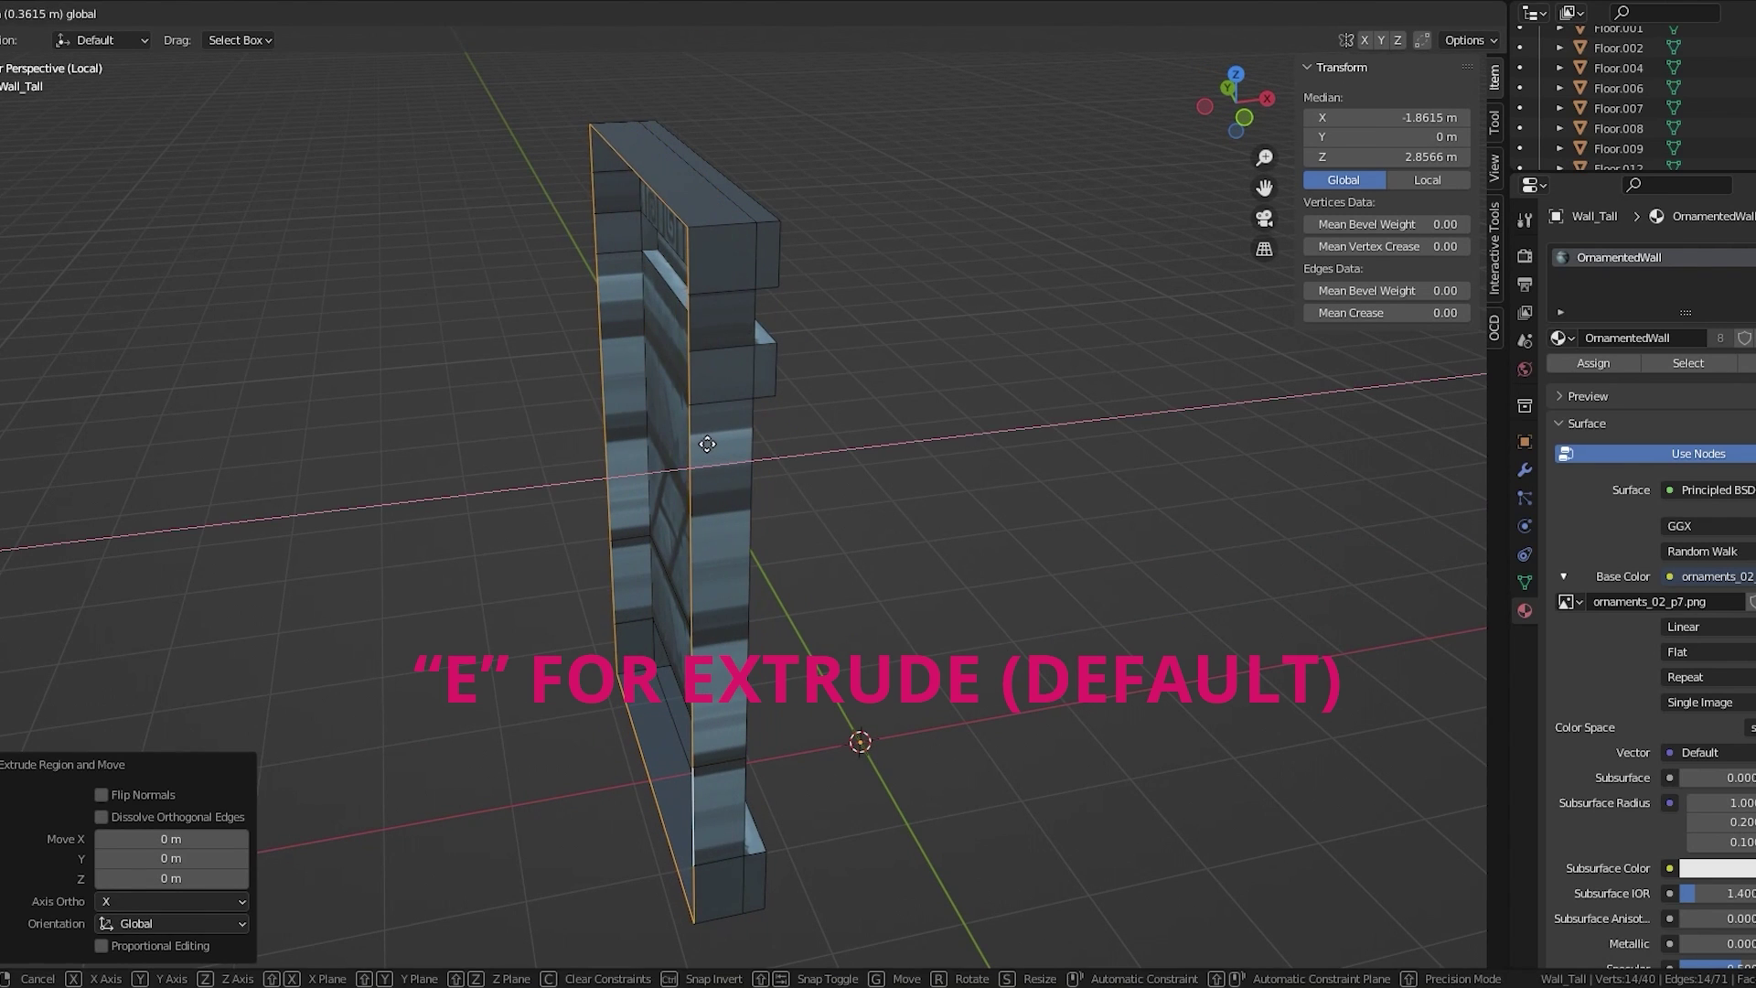
pyautogui.click(706, 444)
pyautogui.moveTo(706, 444); pyautogui.dragTo(805, 238, button='middle')
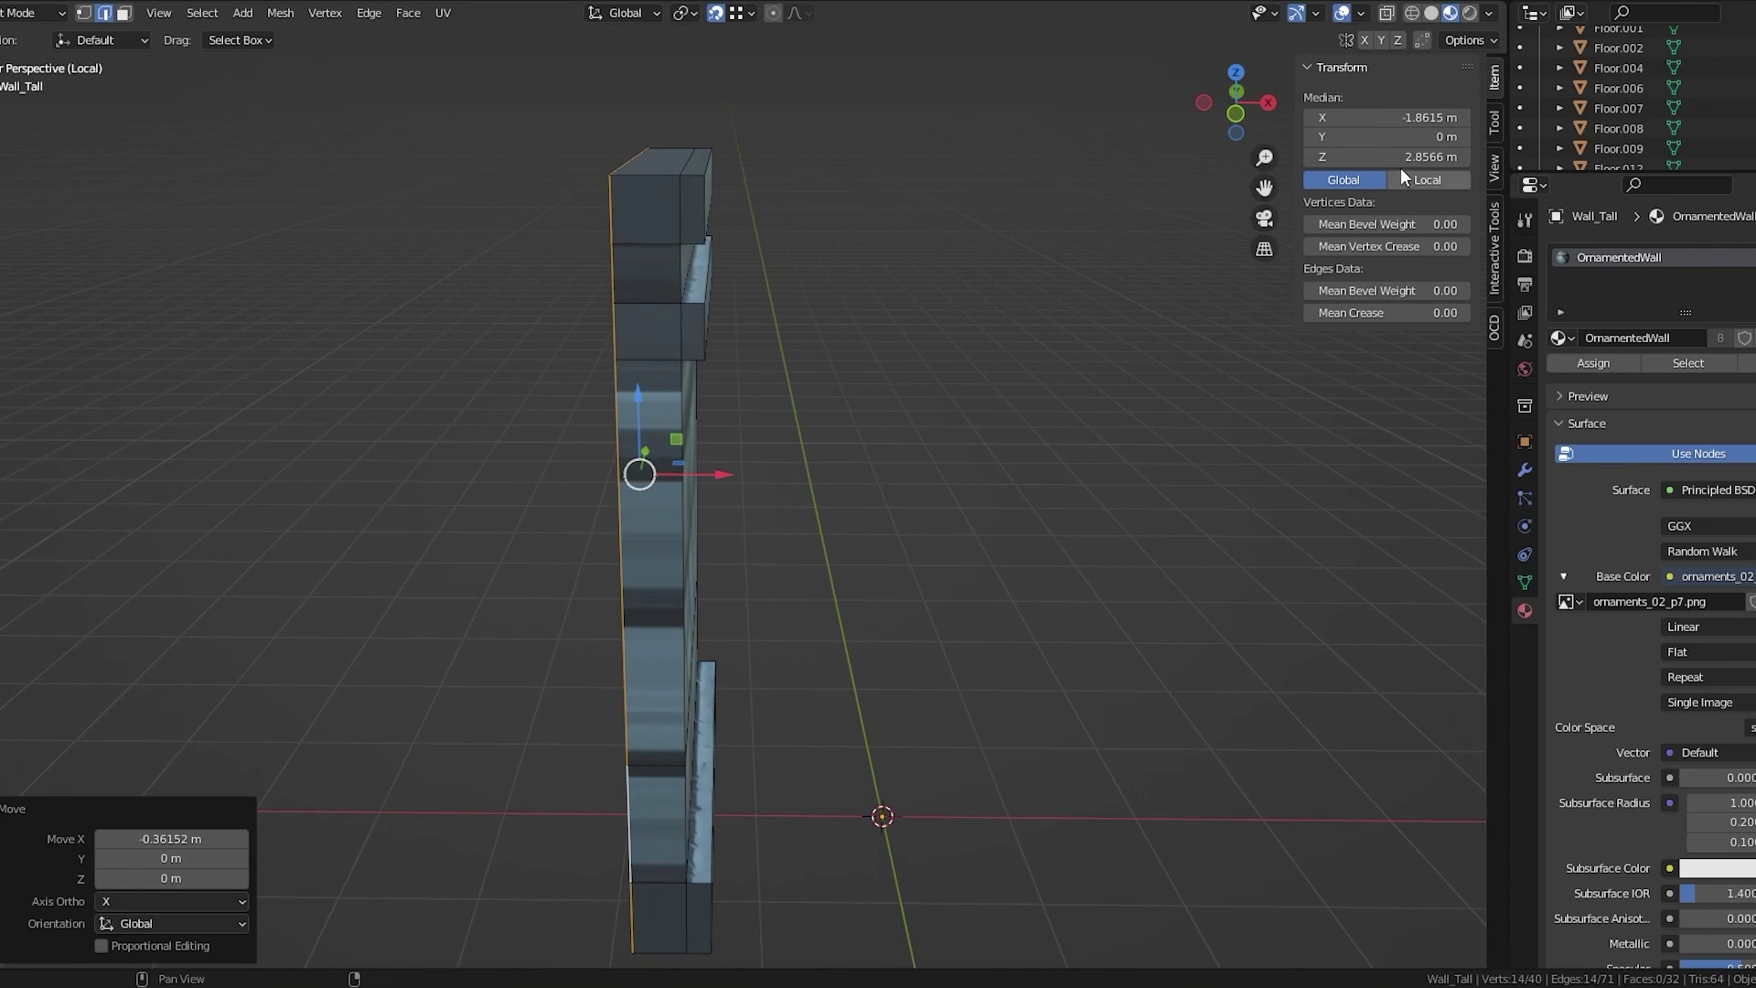
pyautogui.keyDown('shift'); pyautogui.moveTo(557, 413); pyautogui.dragTo(765, 458, button='middle'); pyautogui.keyUp('shift')
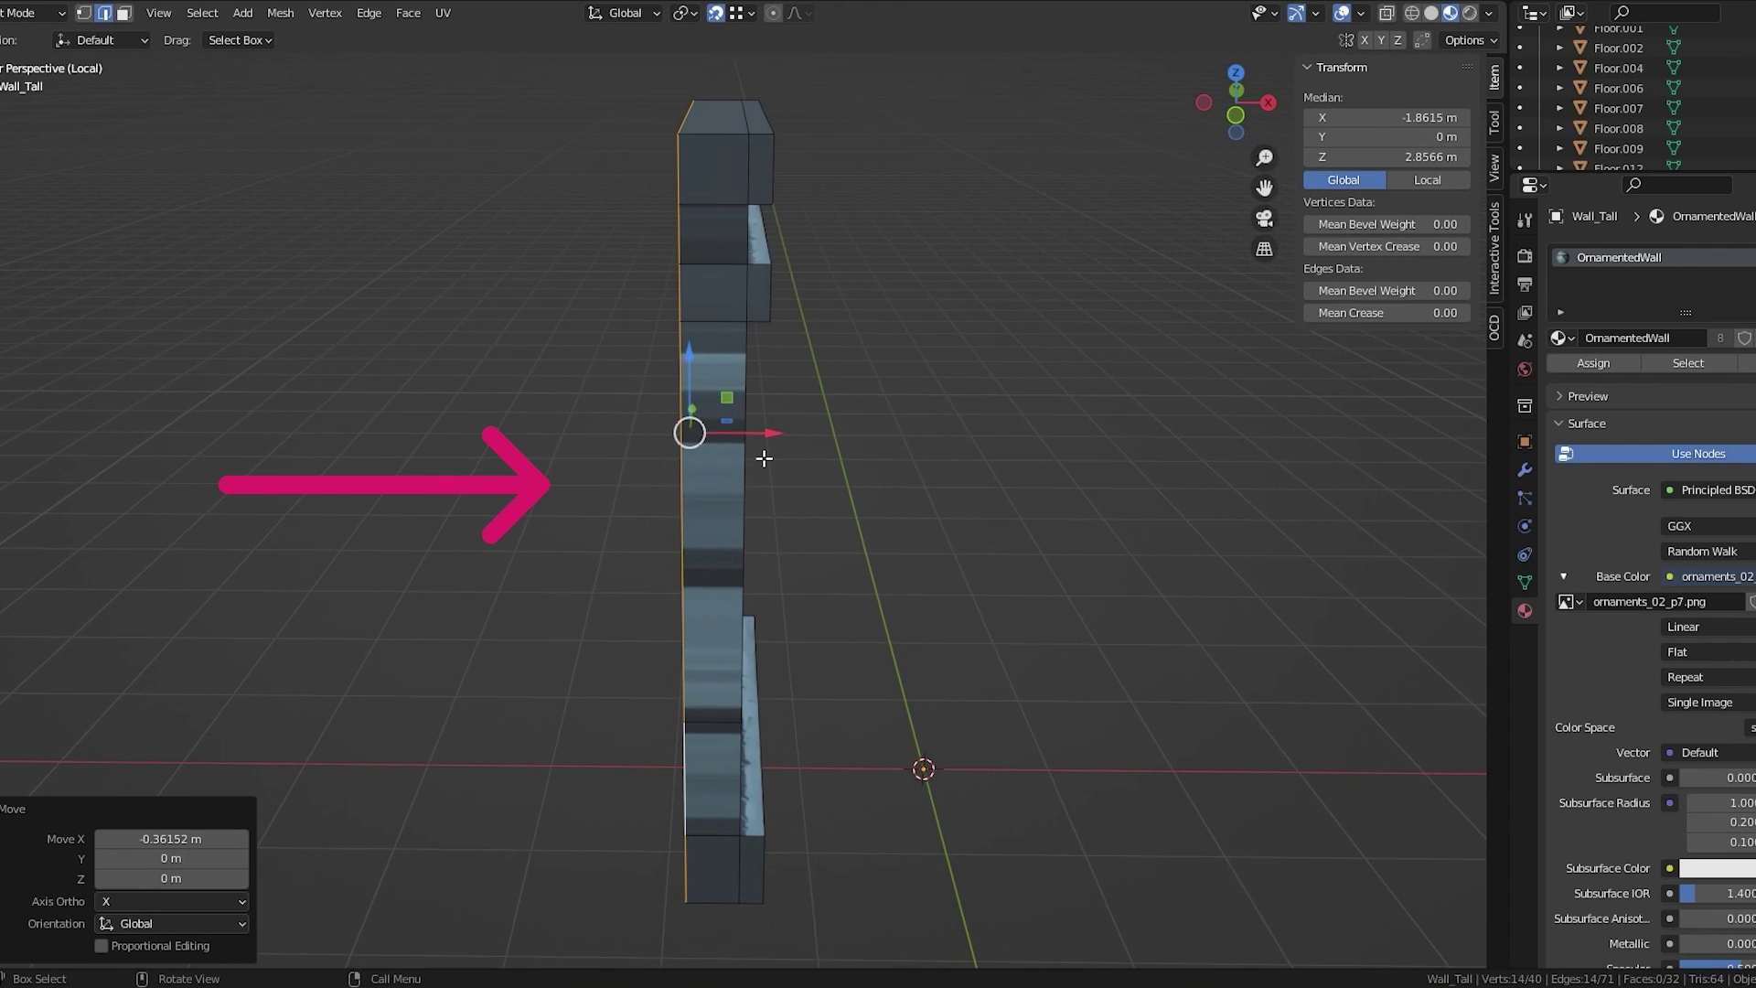
pyautogui.moveTo(708, 47); pyautogui.dragTo(764, 278, button='middle')
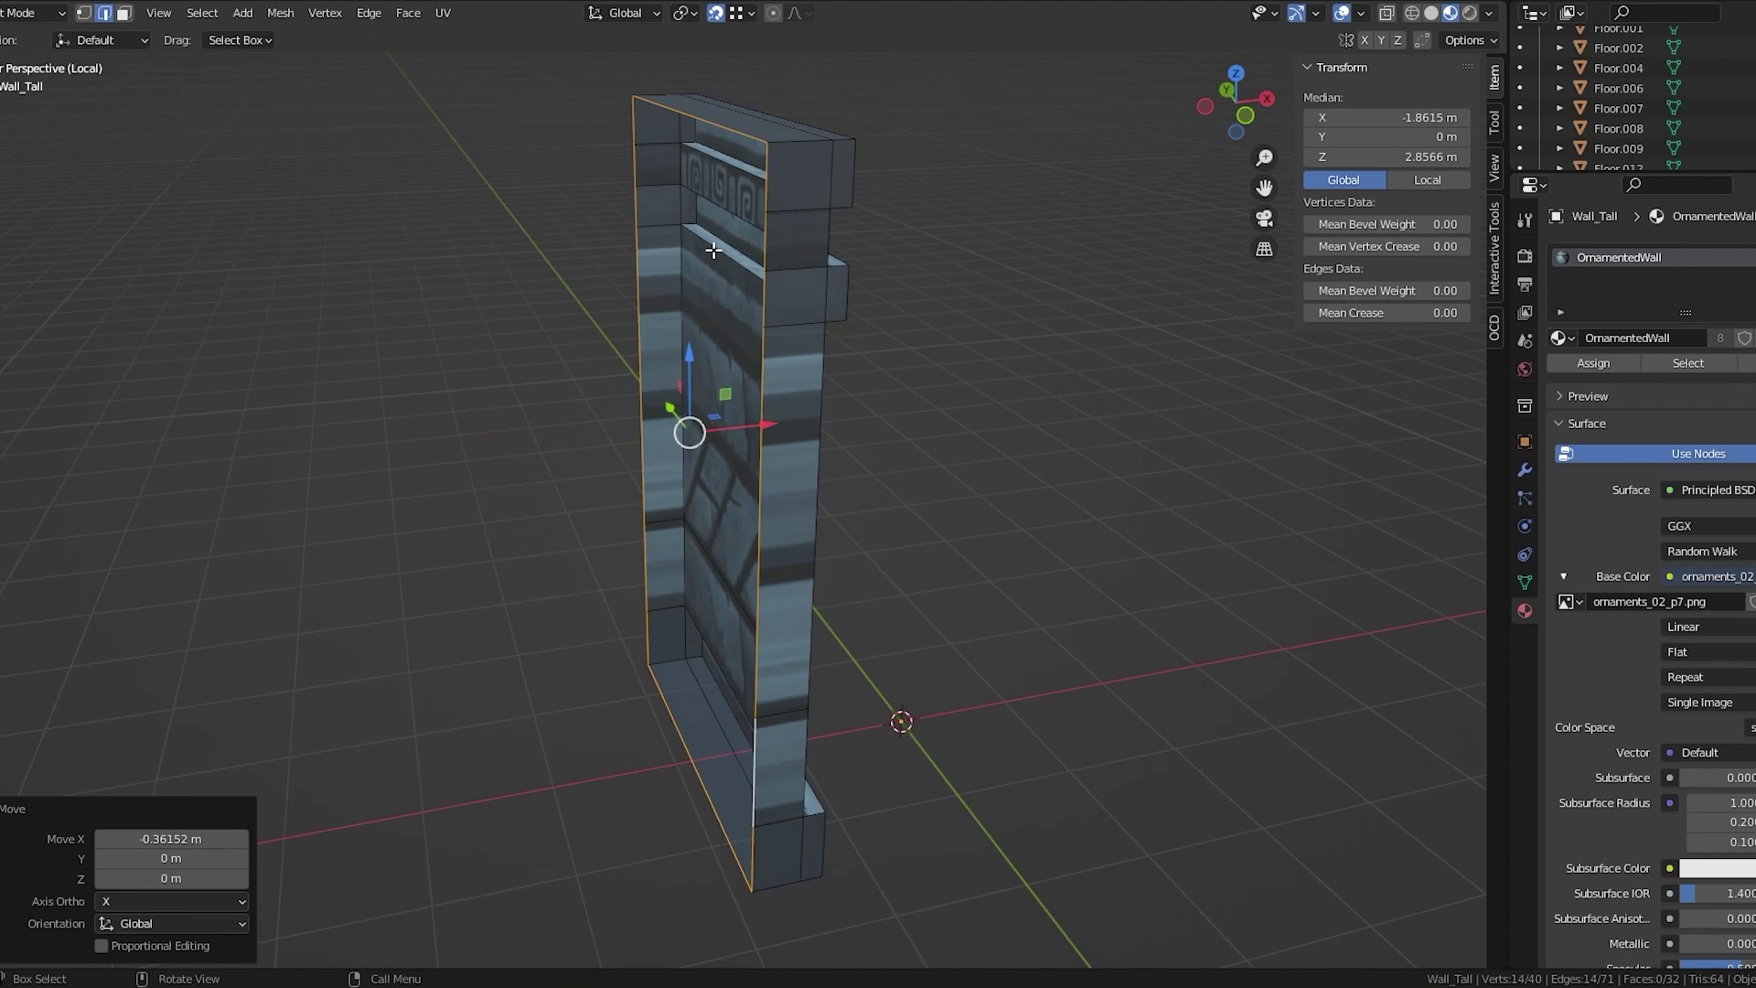
pyautogui.press('f')
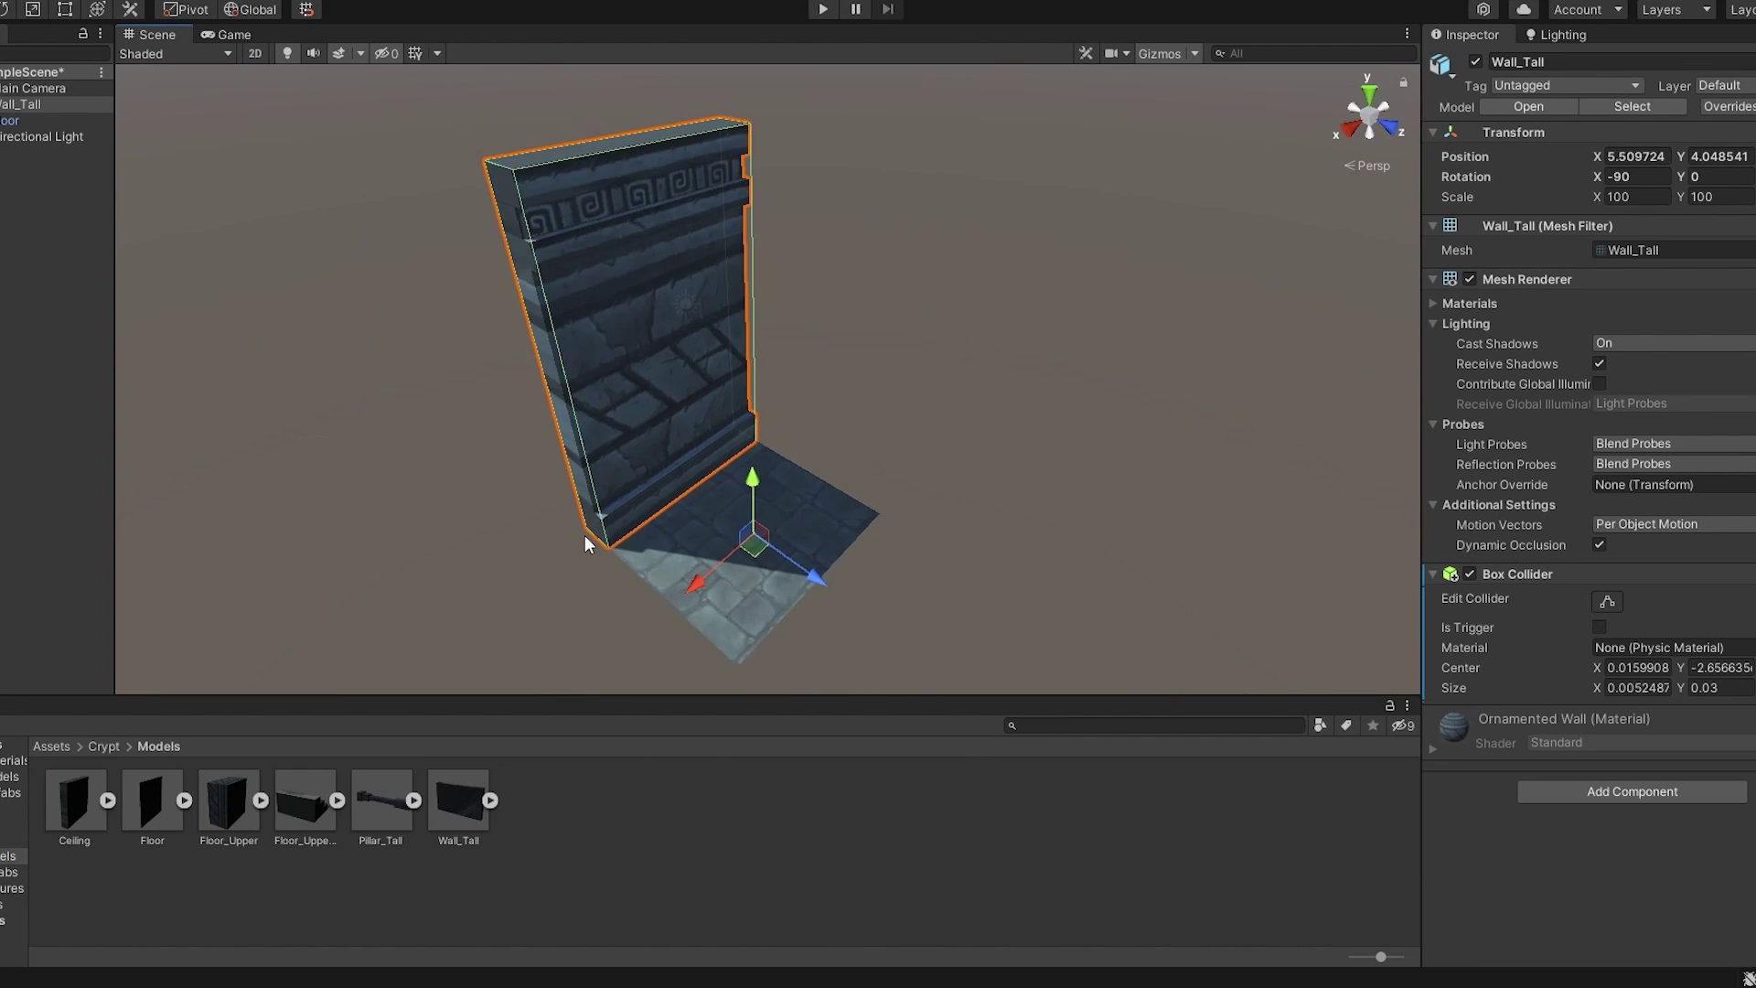
# Place a tall pillar beside the floor tile and check the layout from several sides
pyautogui.keyDown('alt'); pyautogui.moveTo(585, 543); pyautogui.dragTo(458, 393); pyautogui.keyUp('alt')
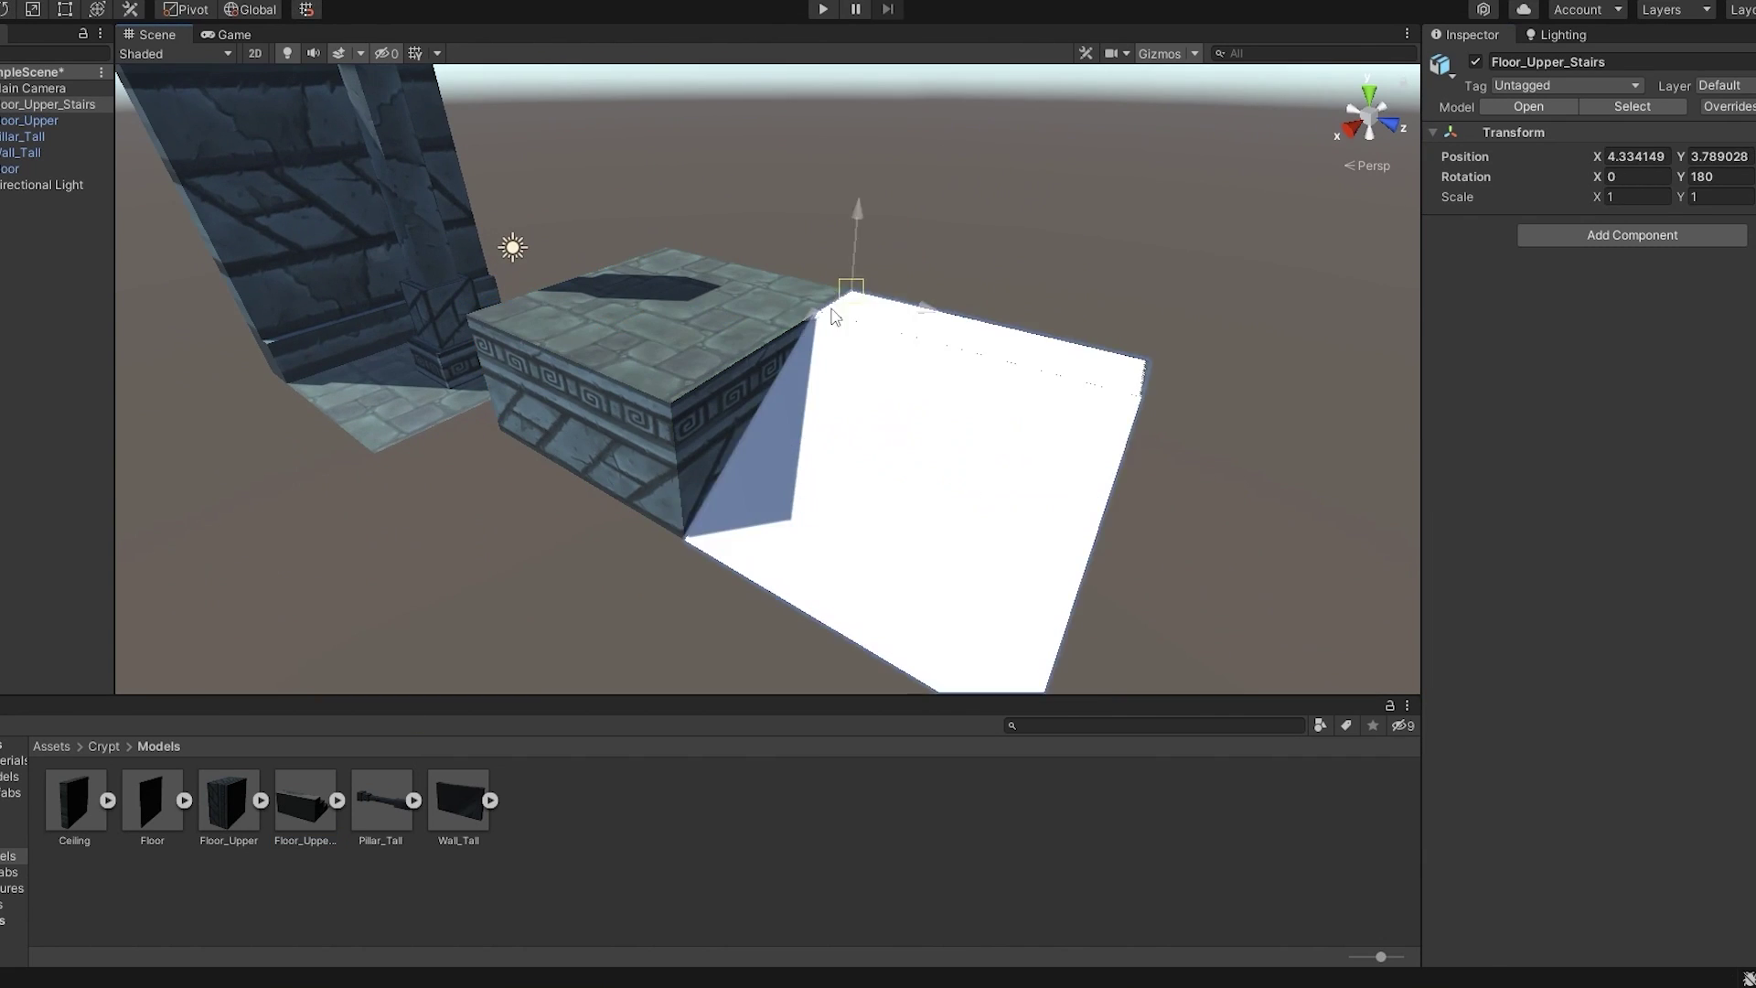
pyautogui.keyDown('alt'); pyautogui.moveTo(834, 316); pyautogui.dragTo(732, 330); pyautogui.keyUp('alt')
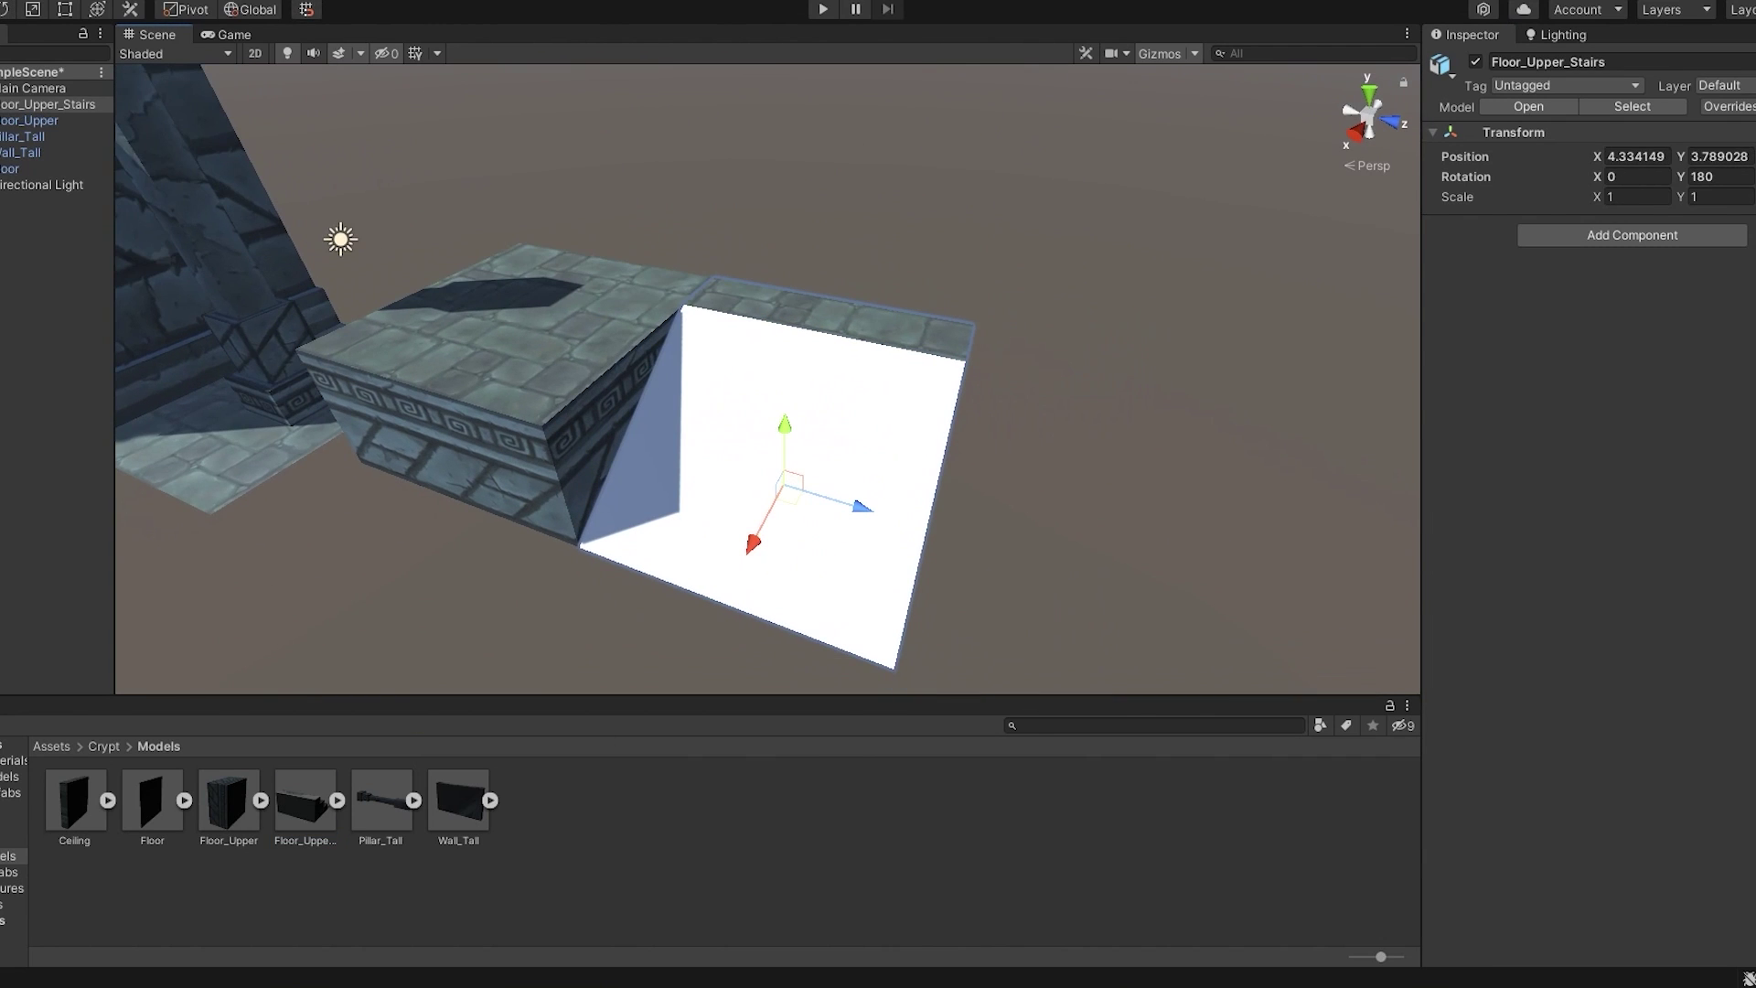
pyautogui.keyDown('alt'); pyautogui.moveTo(988, 329); pyautogui.dragTo(915, 352); pyautogui.keyUp('alt')
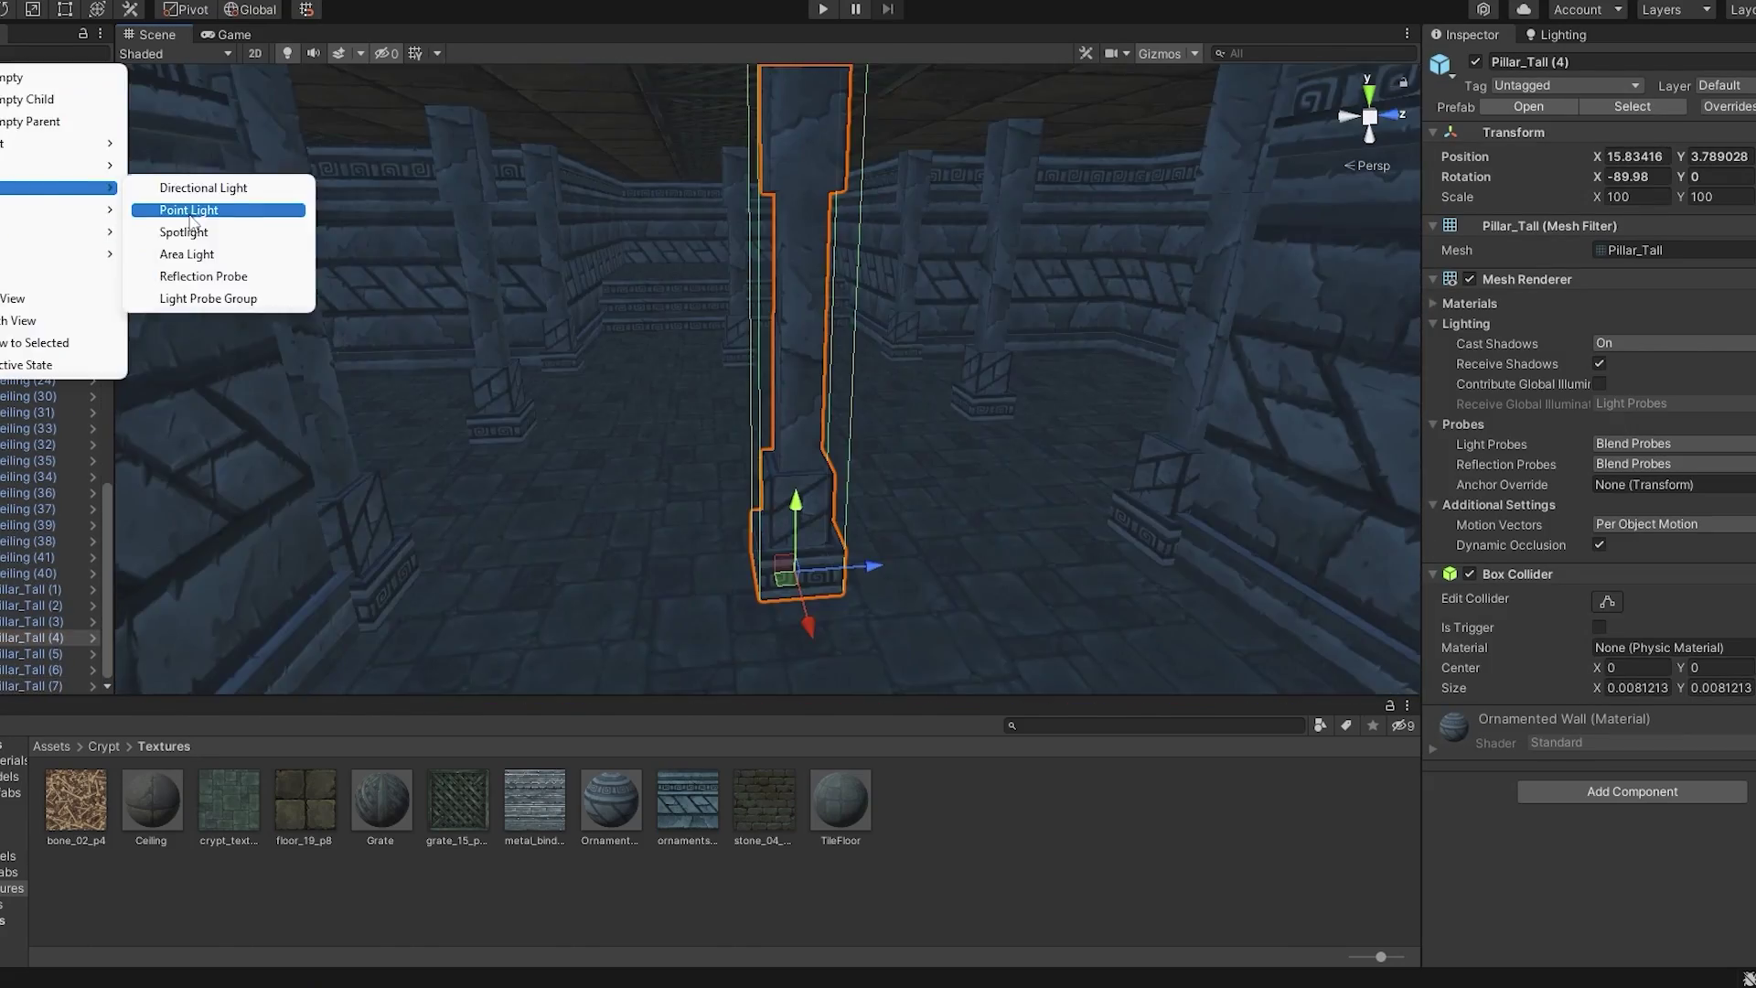
# Add a cyan point light and disable Depth Of Field in the post-process volume
pyautogui.click(188, 210)
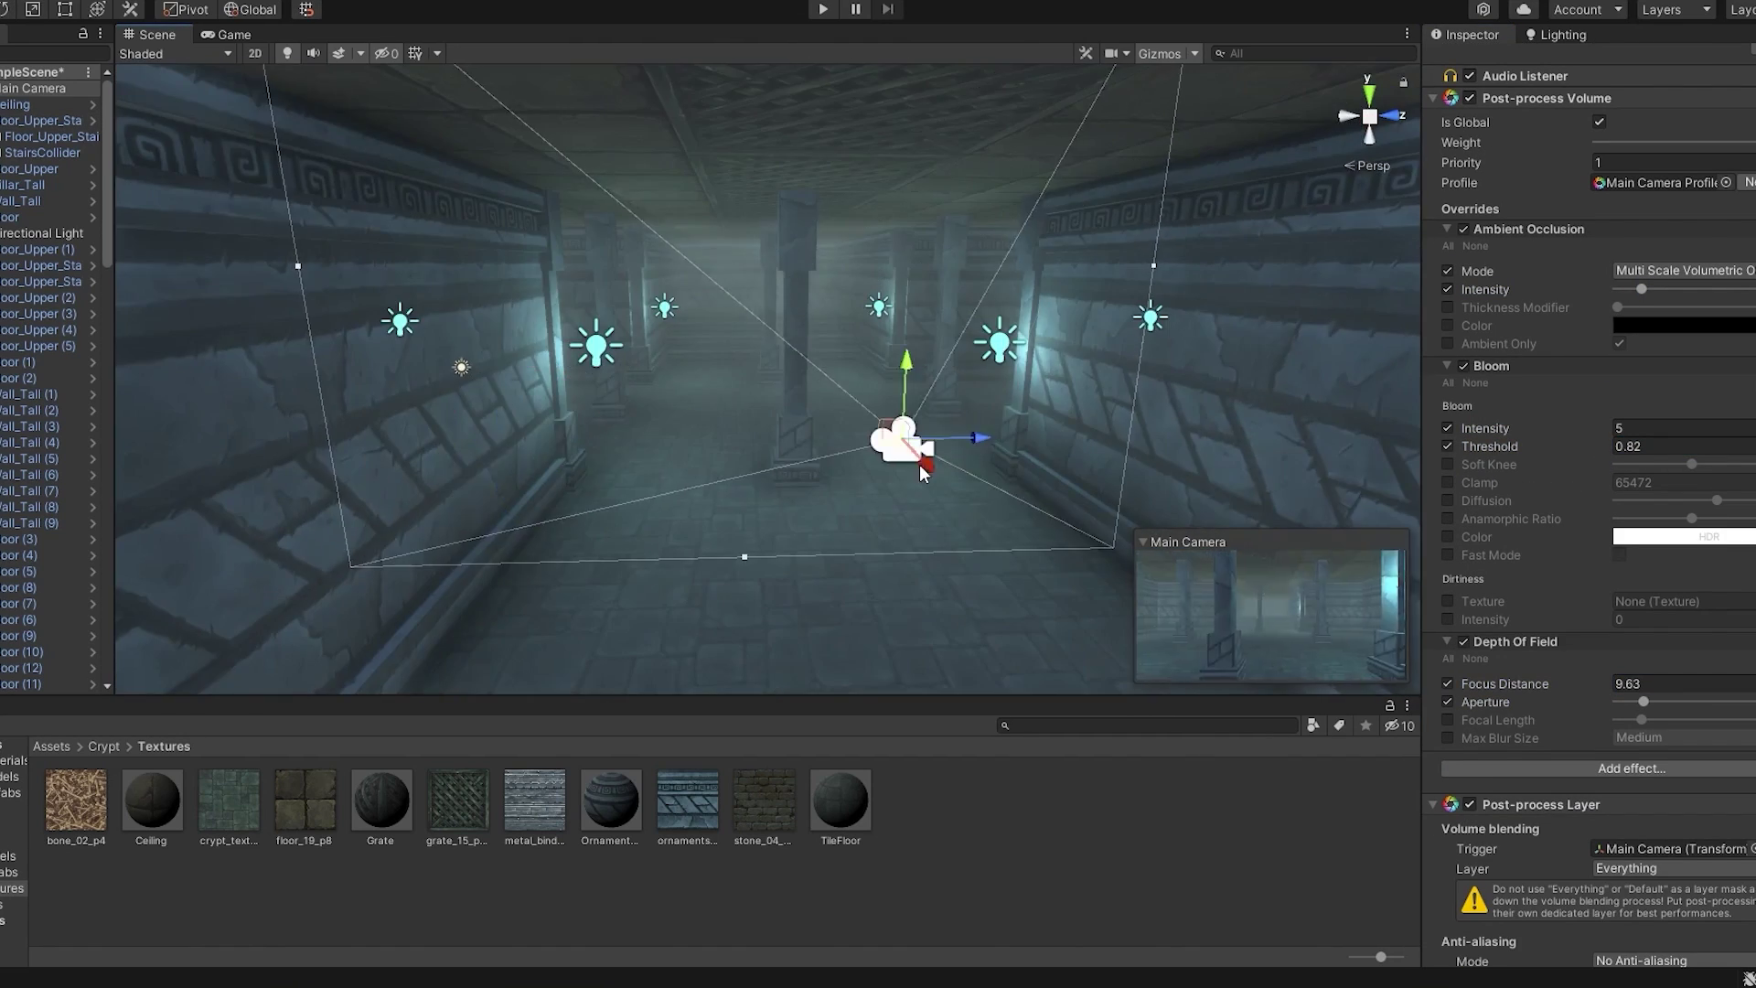
pyautogui.click(1463, 662)
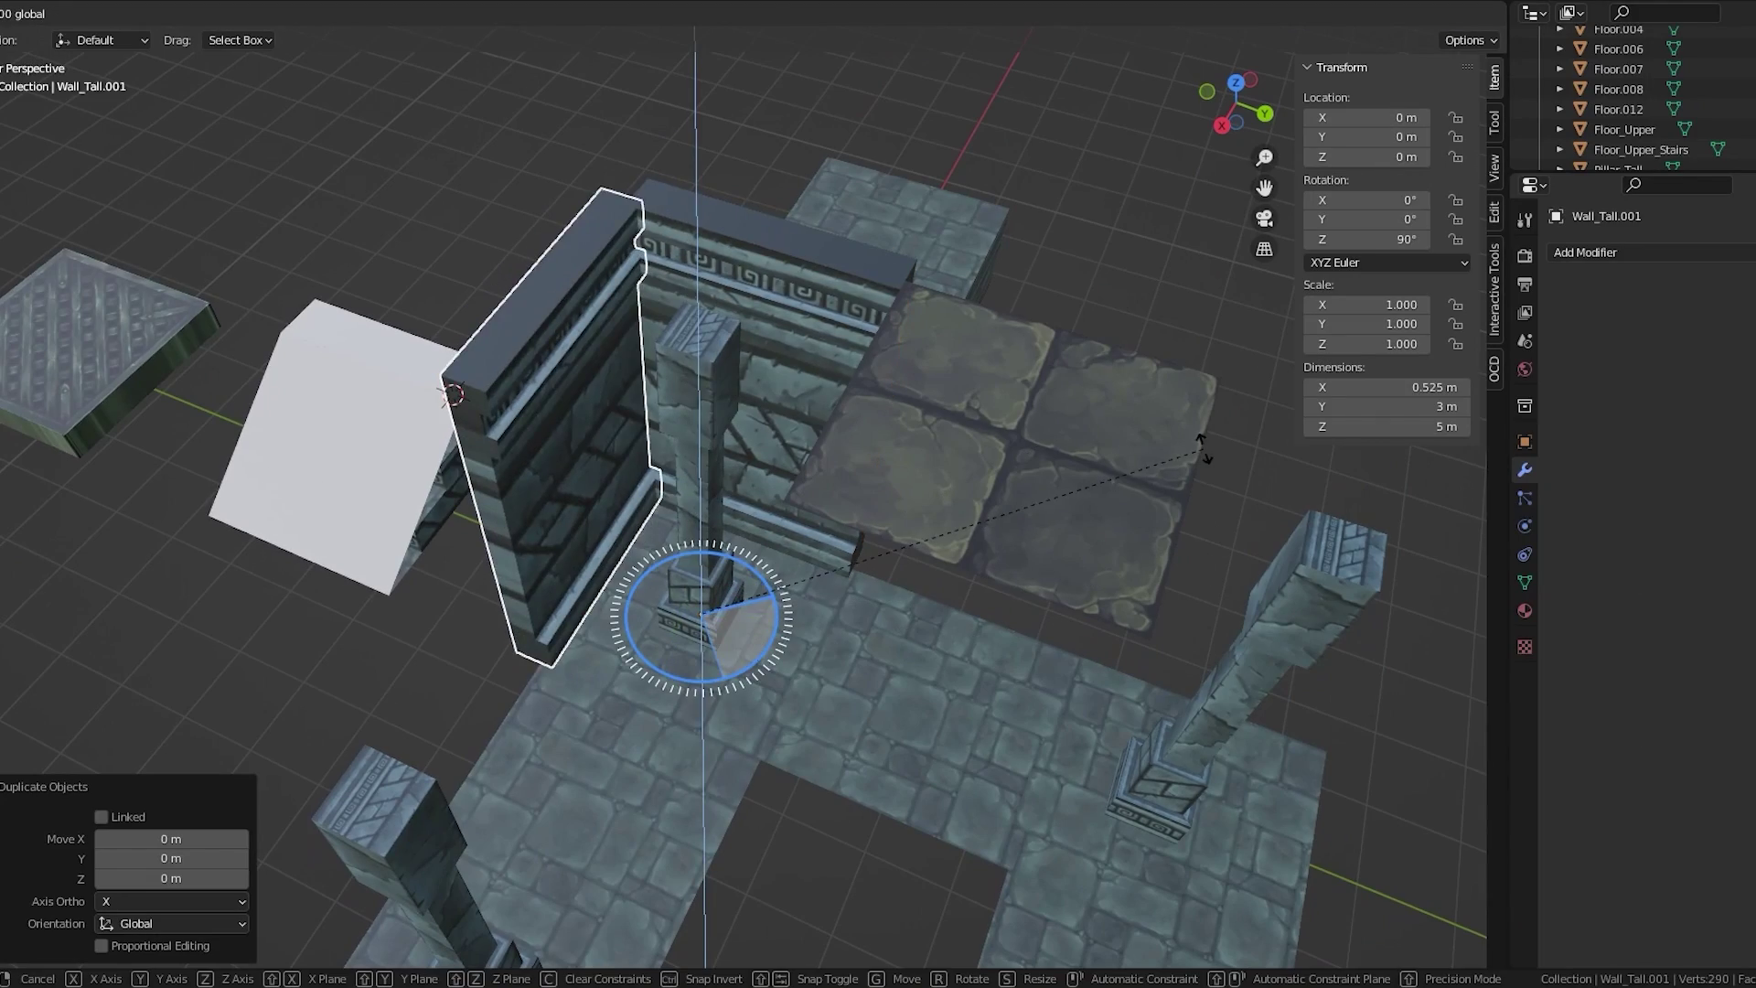
# Confirm the duplicated wall piece's 90° rotation on Z
pyautogui.click(1203, 448)
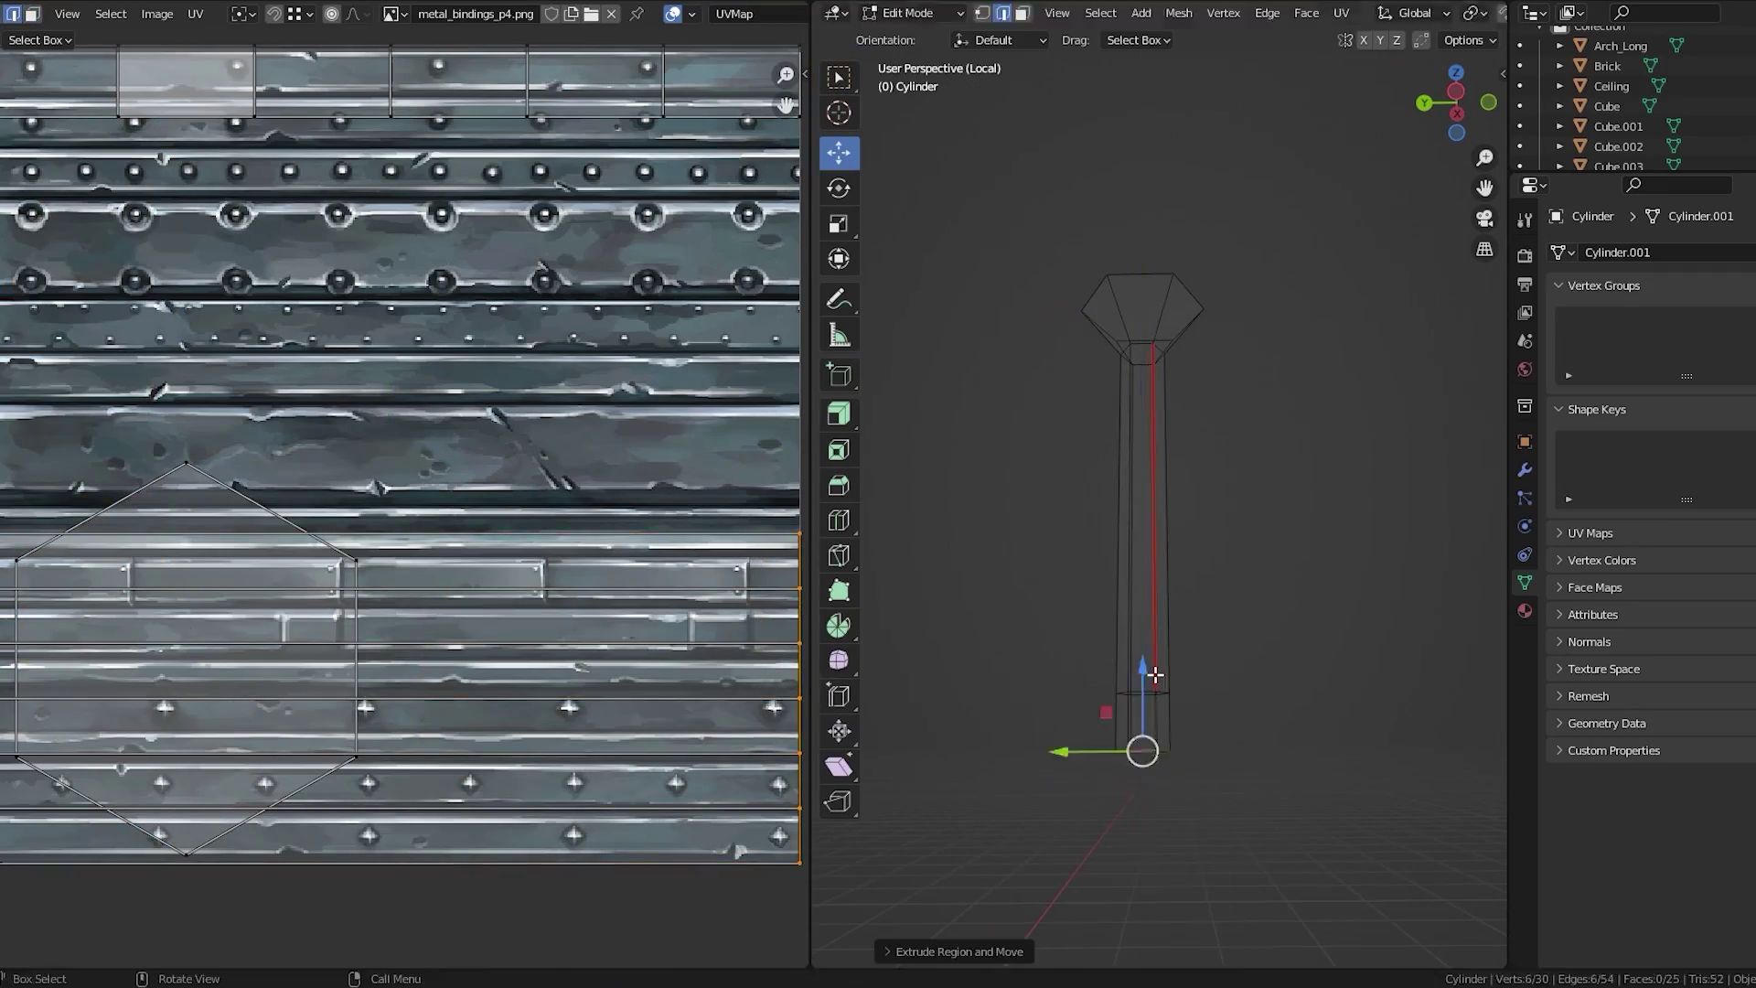
# Select the cylinder's upper and bottom faces and move their UVs onto the metal strips
pyautogui.moveTo(1248, 748); pyautogui.dragTo(1247, 748)
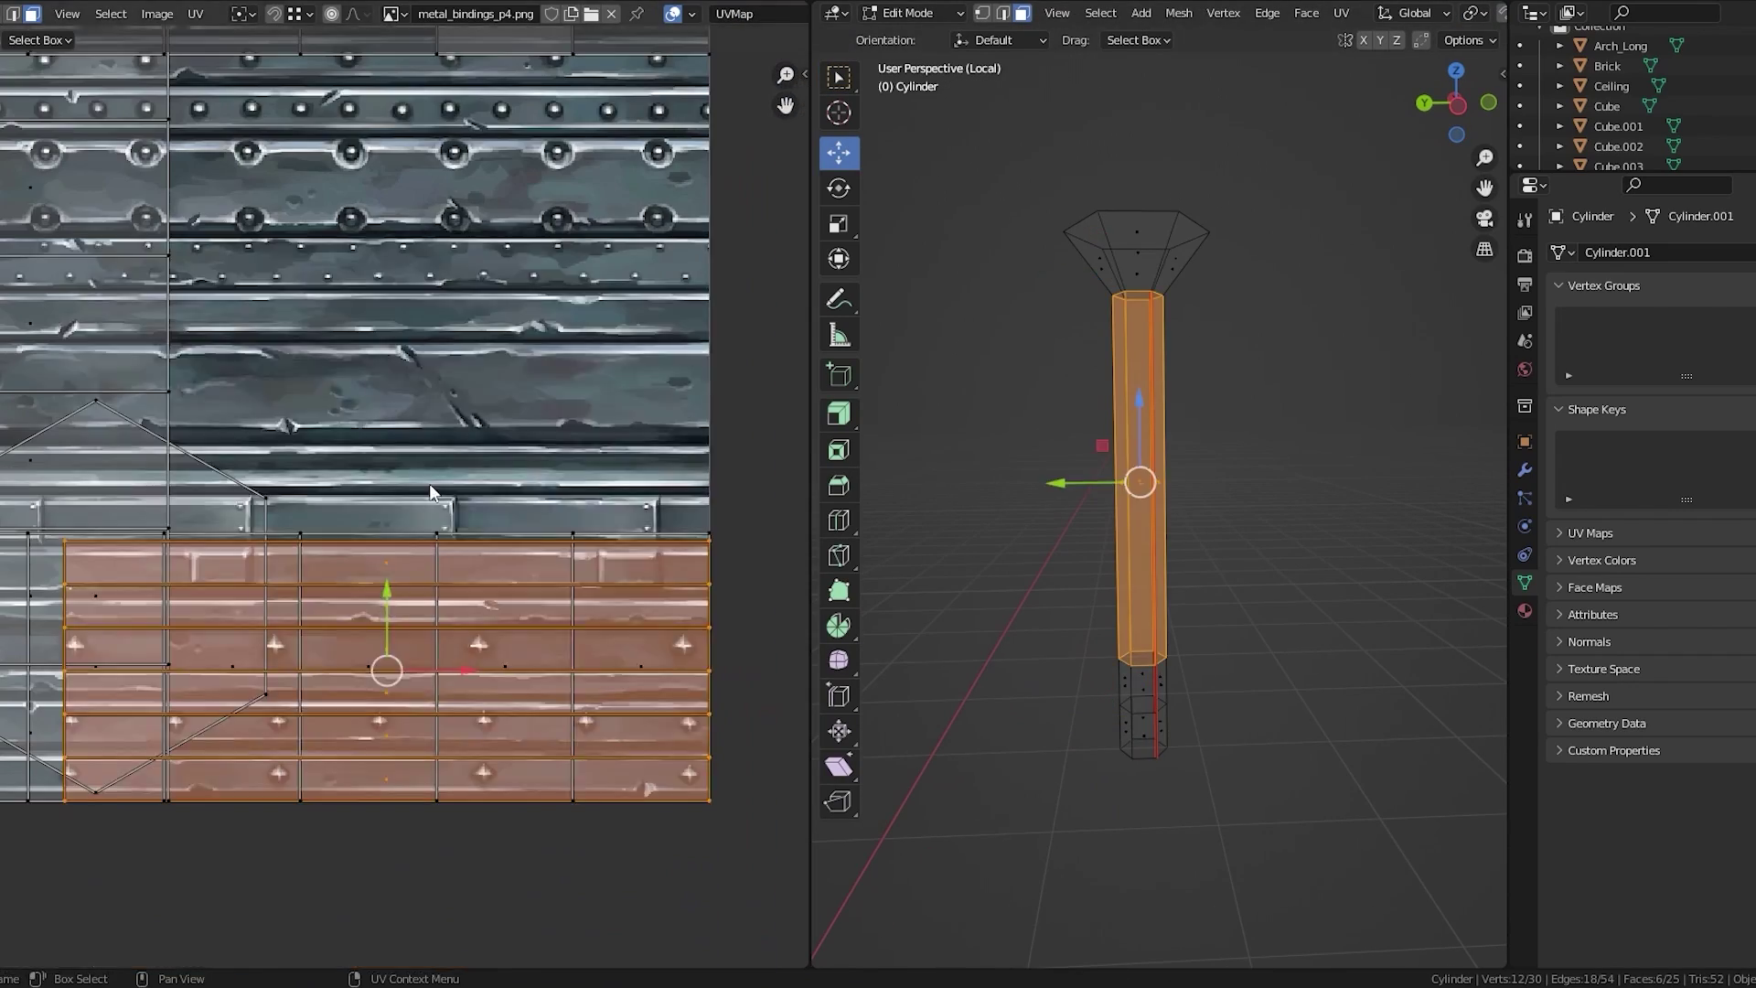
pyautogui.press('g')
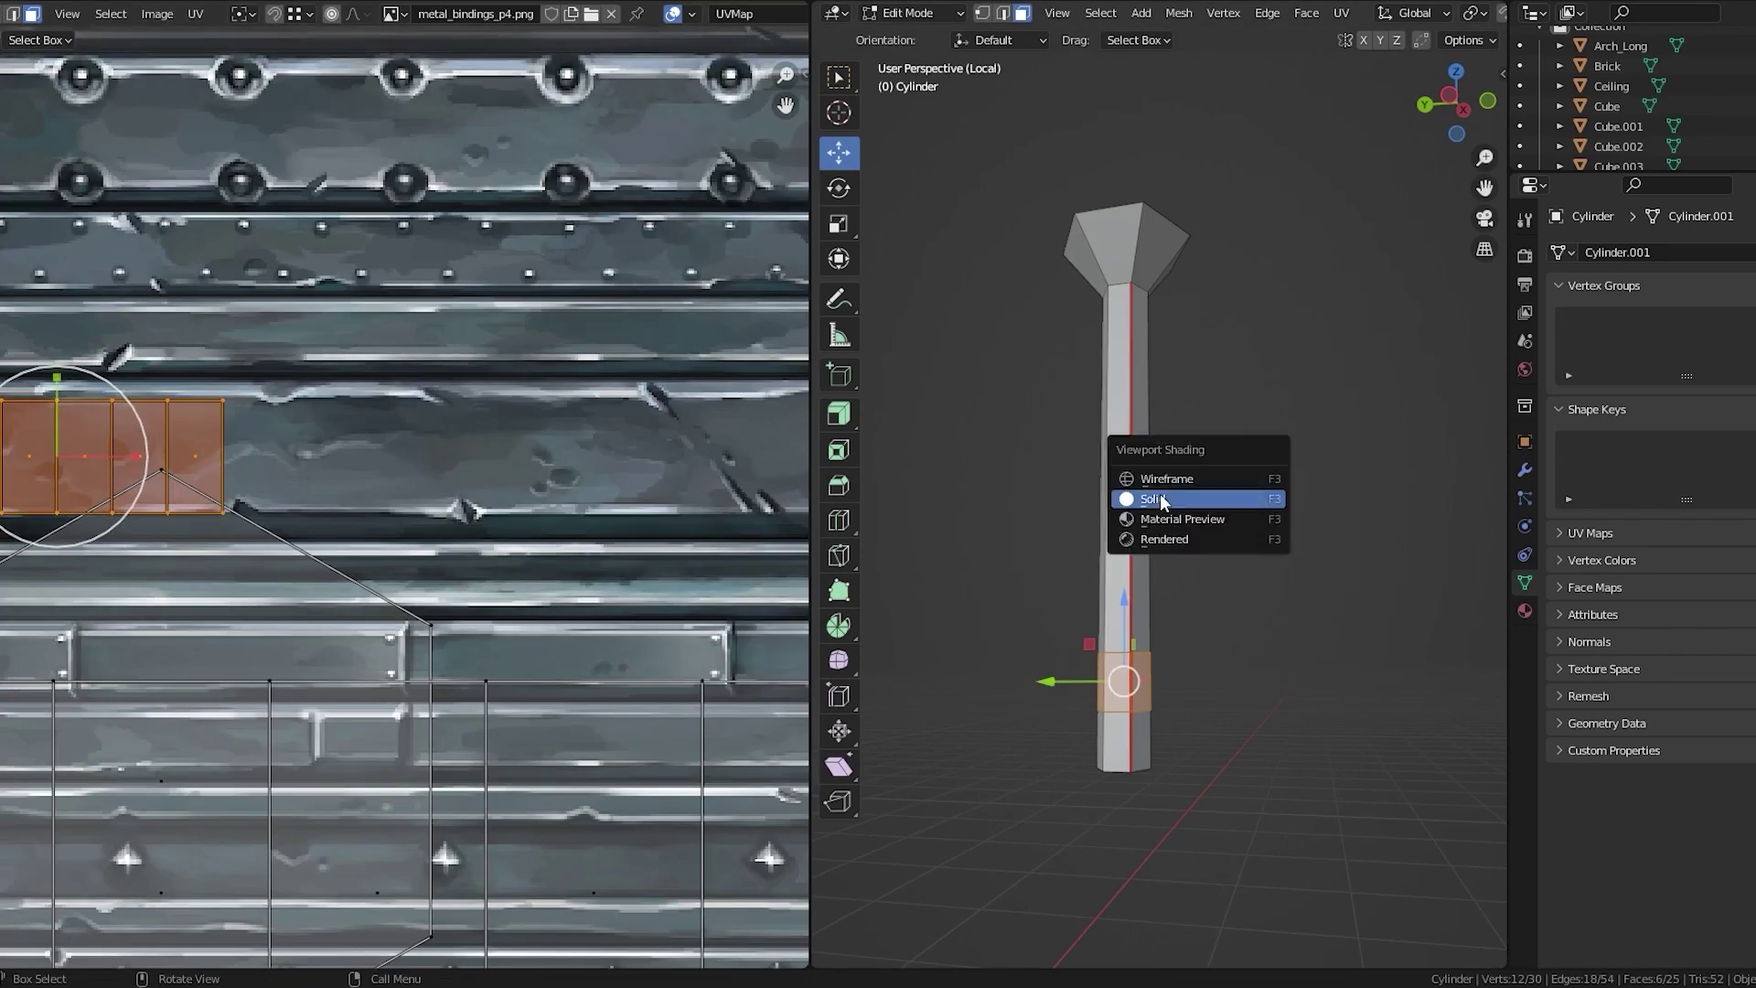
pyautogui.press('g')
pyautogui.press('g')
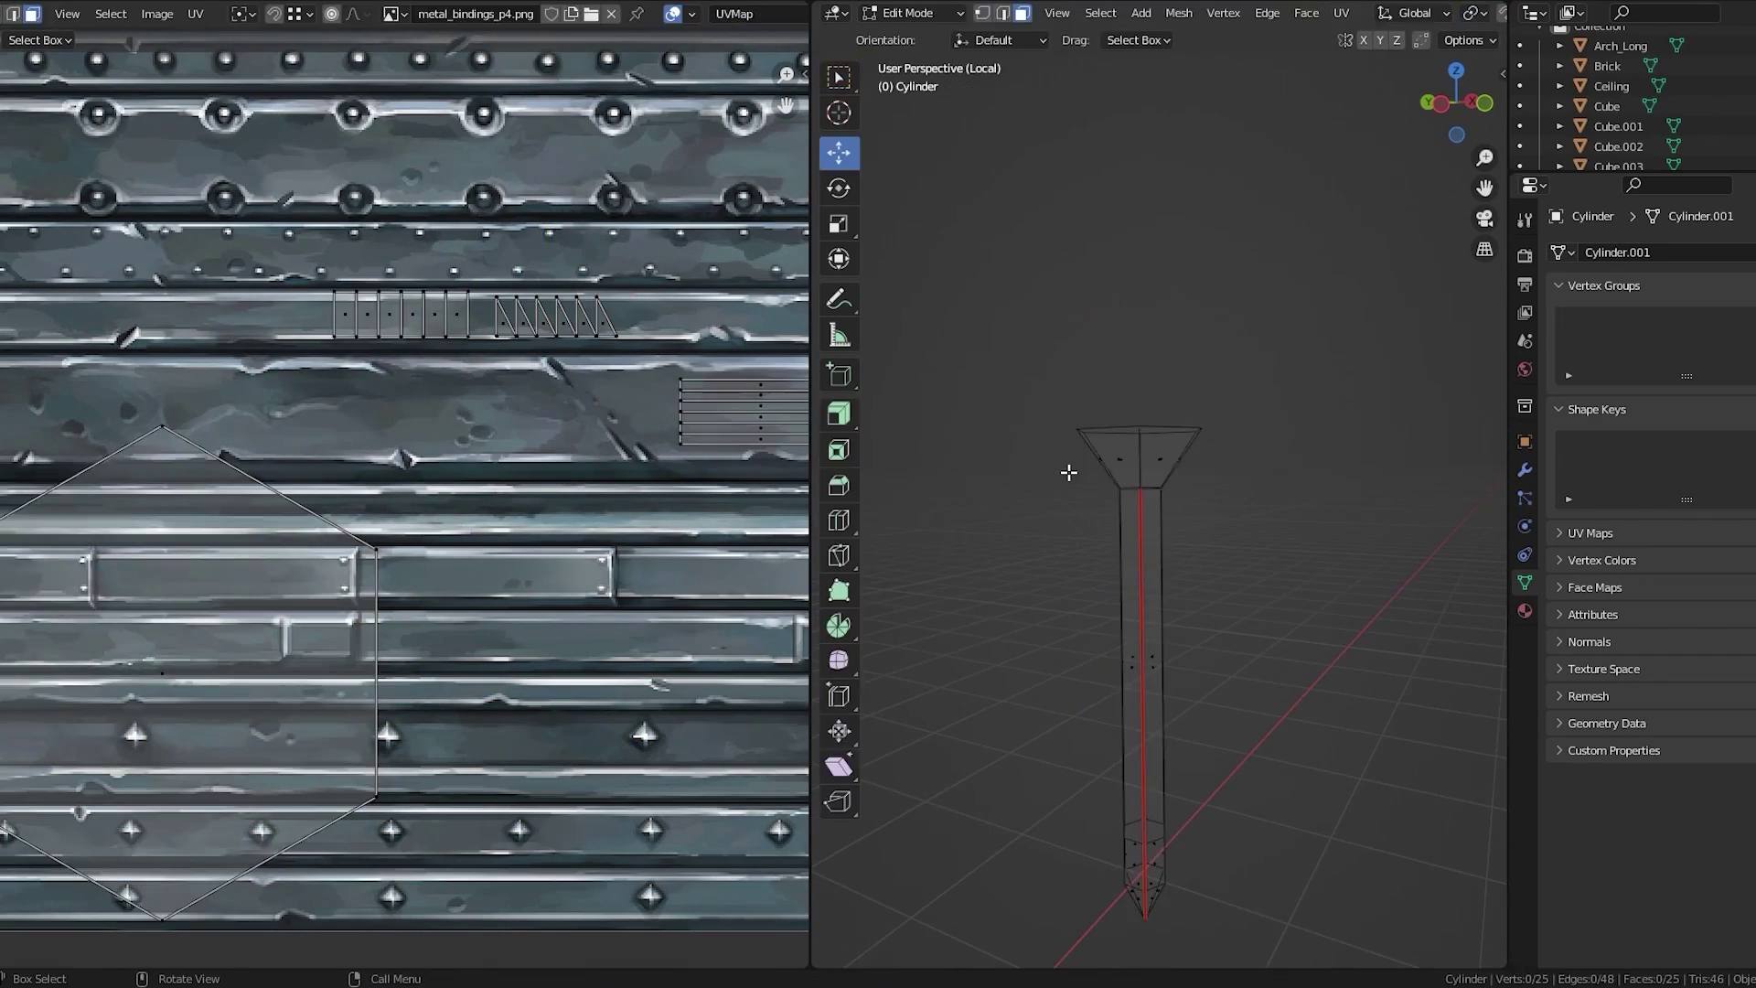
pyautogui.press('g')
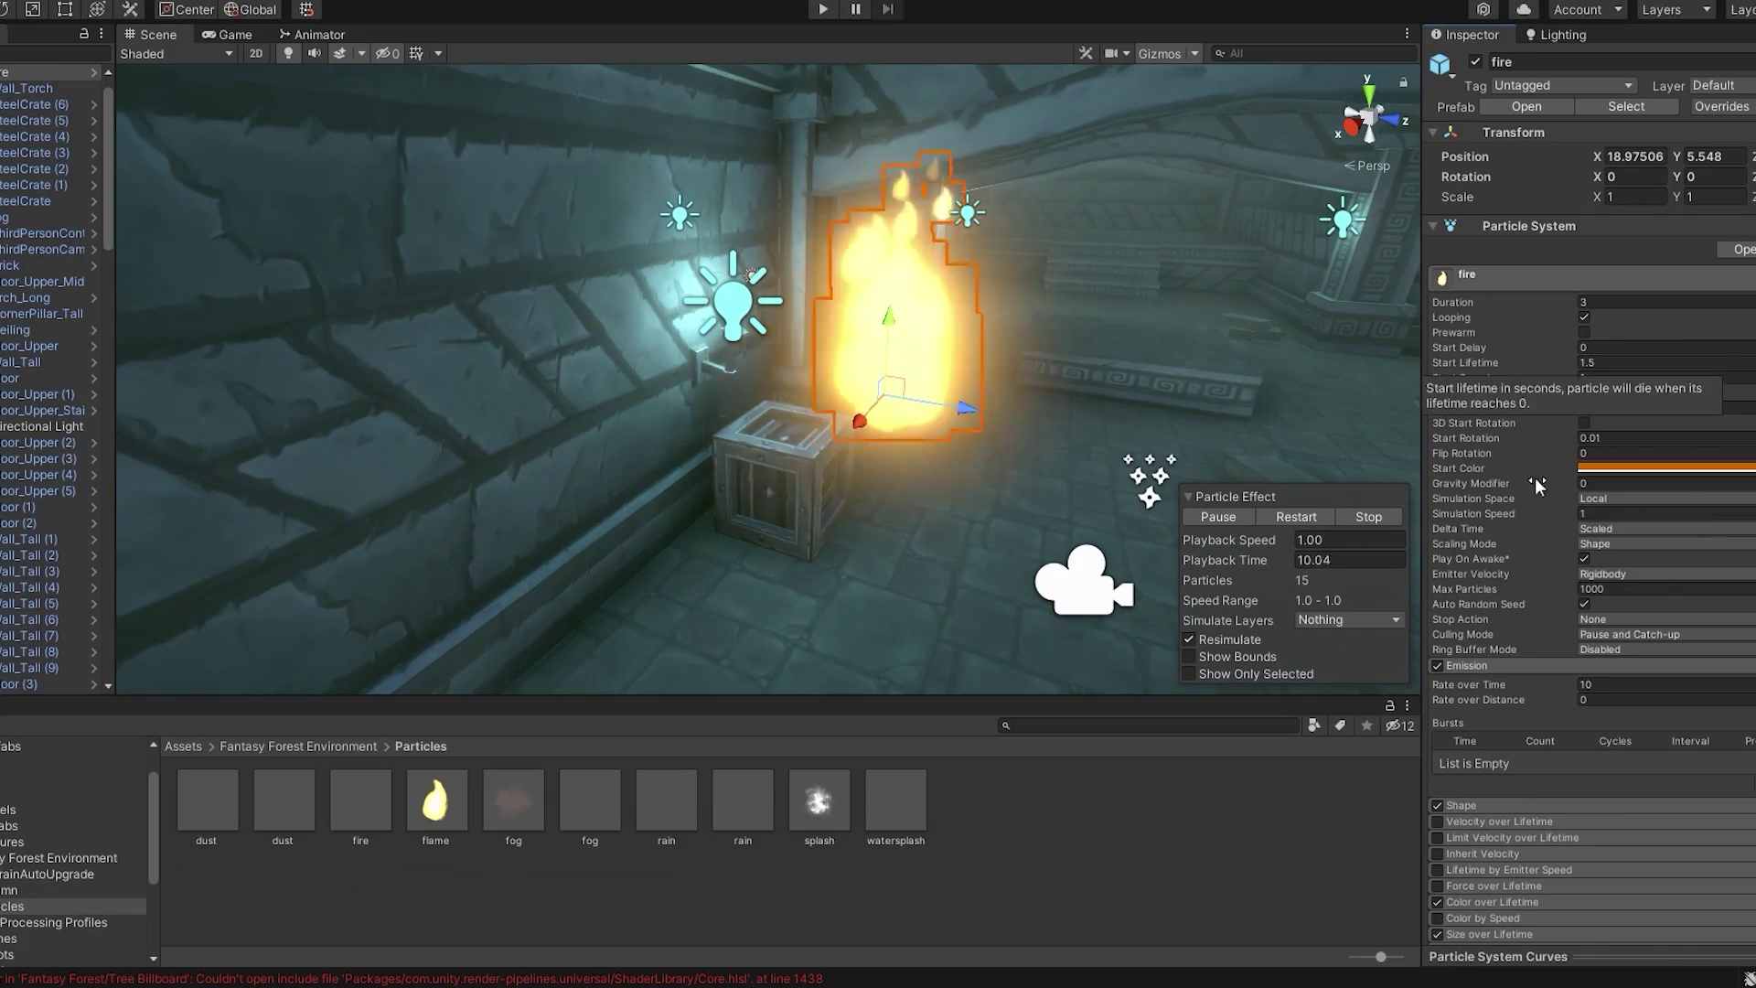
# Enter play mode in the RPGHero scene to watch the three sword-and-shield knights animate
pyautogui.scroll(-10, 1560, 418)
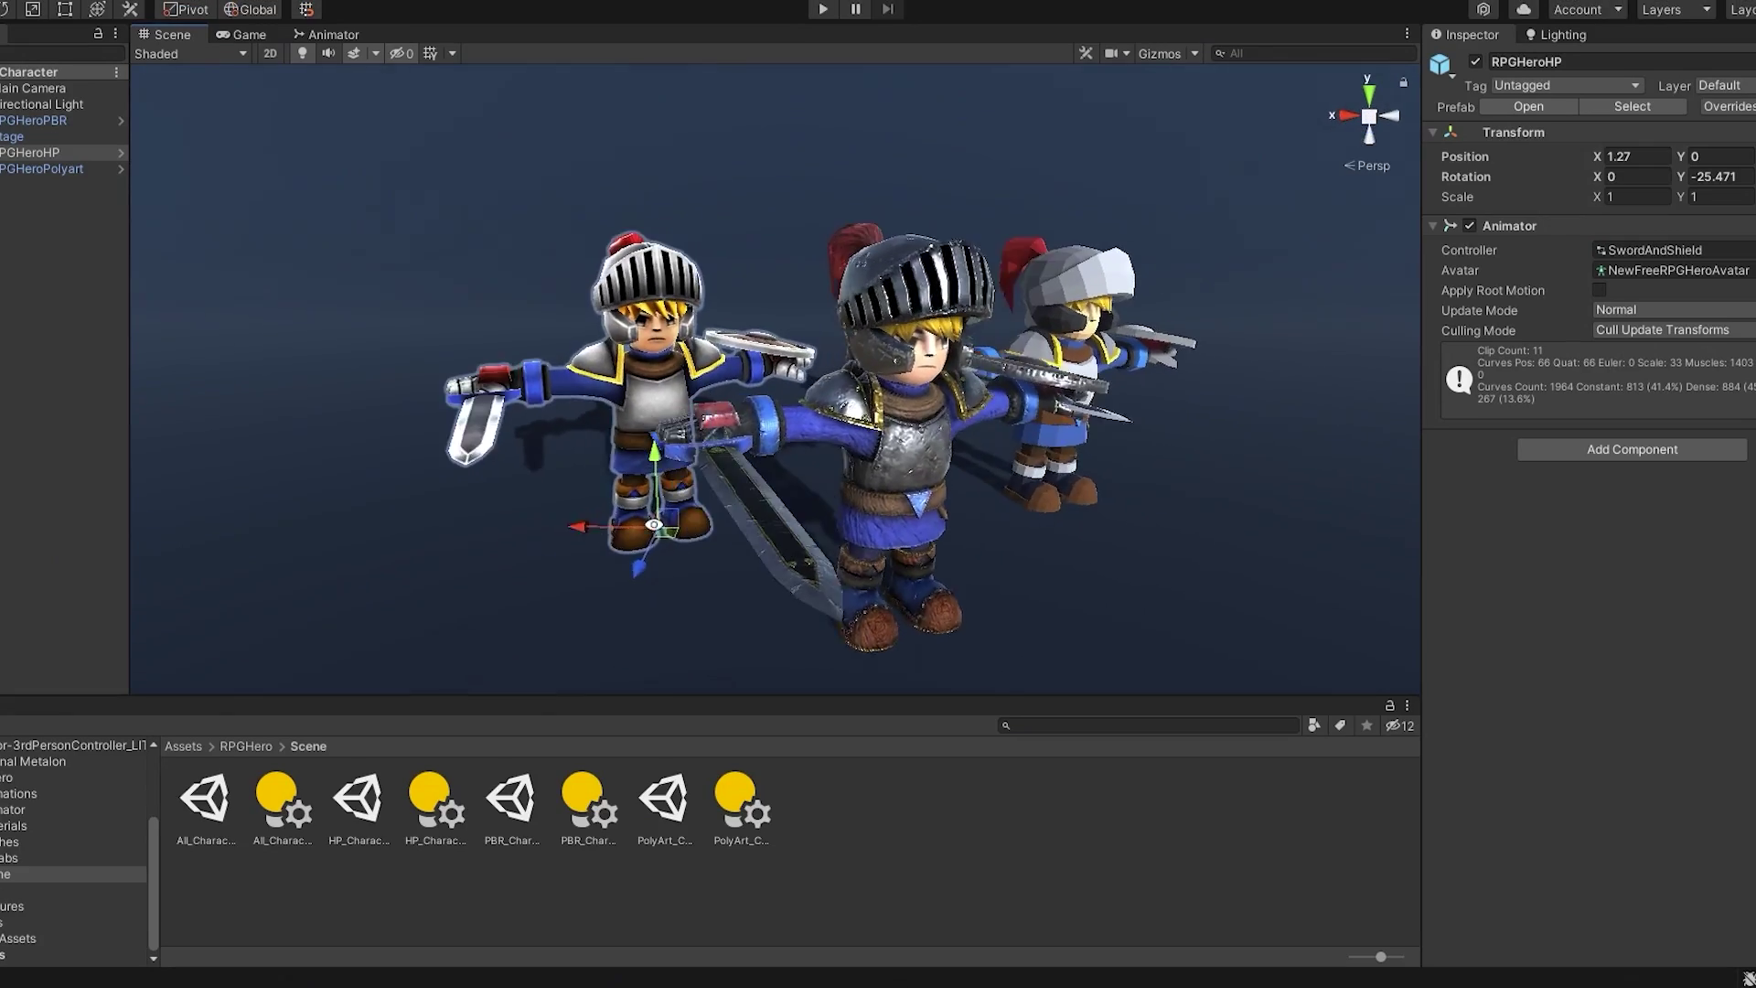
pyautogui.click(822, 9)
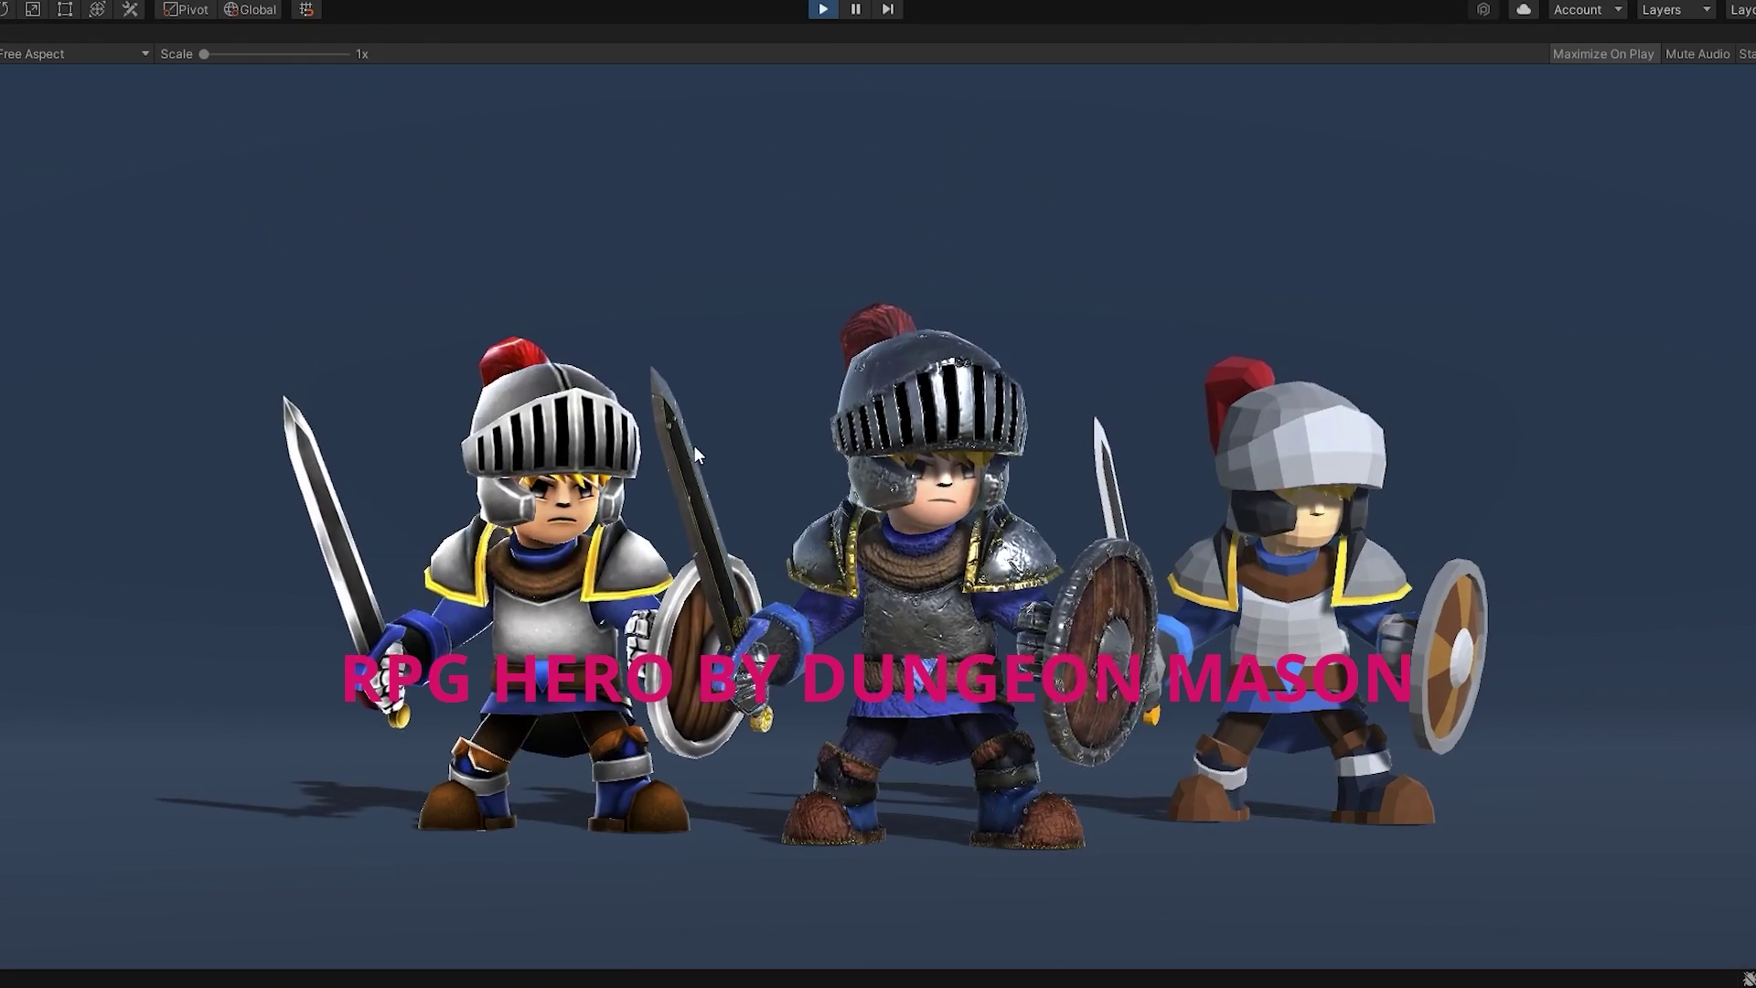